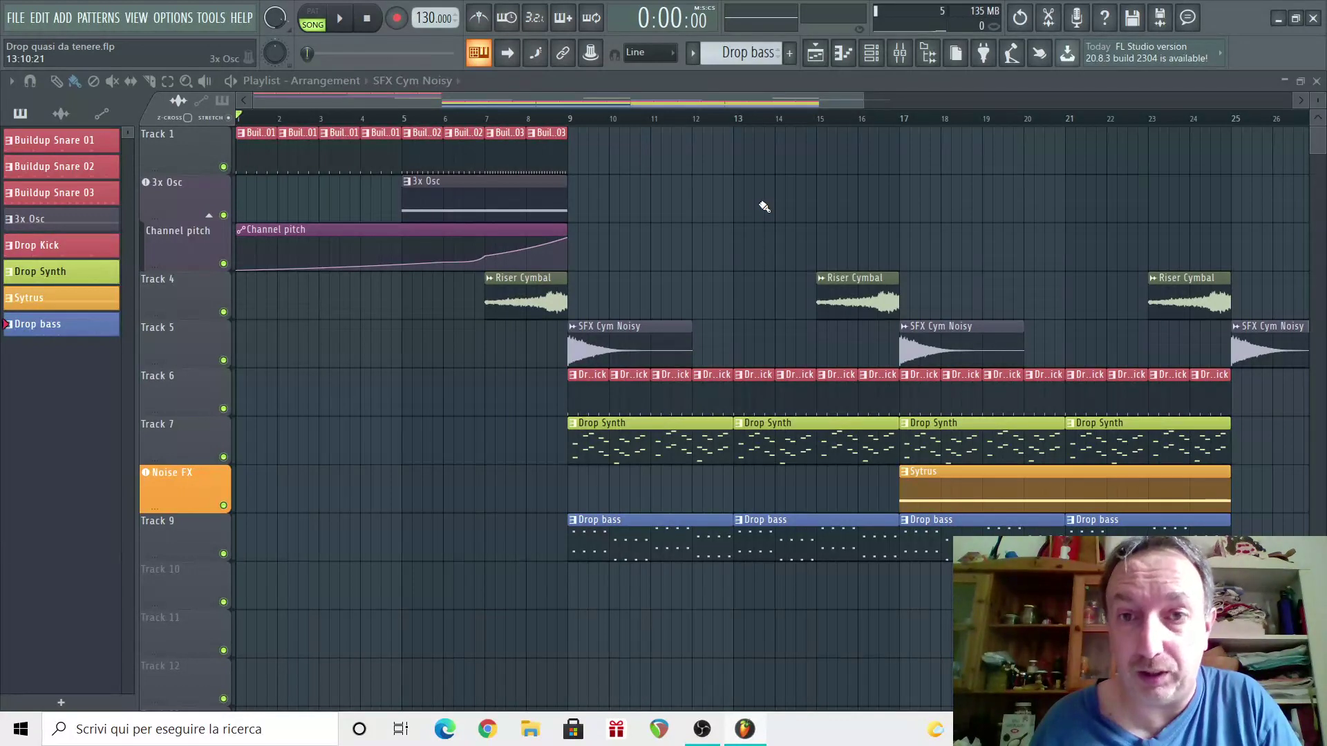
Create a new pattern, name it "Breakdown melody" and give it the same green colour as Drop Synth.
scroll(998, 427, down, 3)
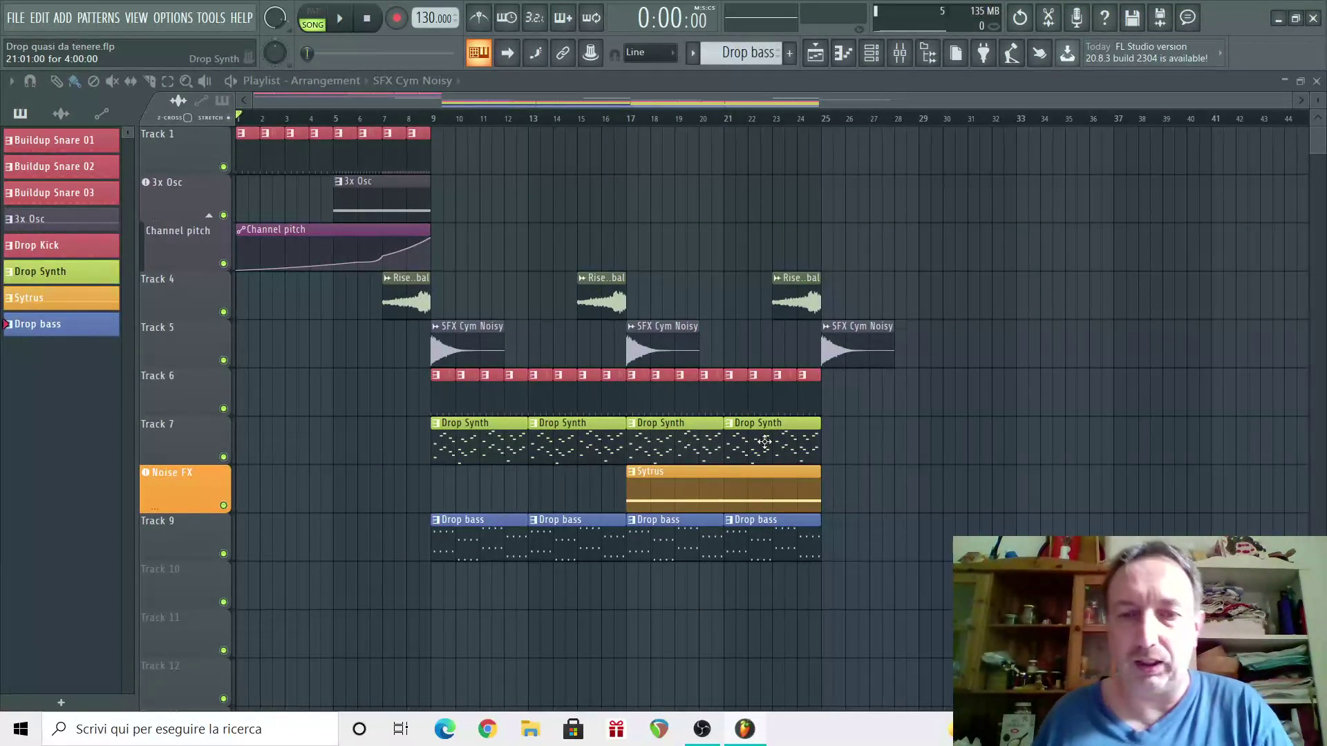
scroll(744, 54, down, 3)
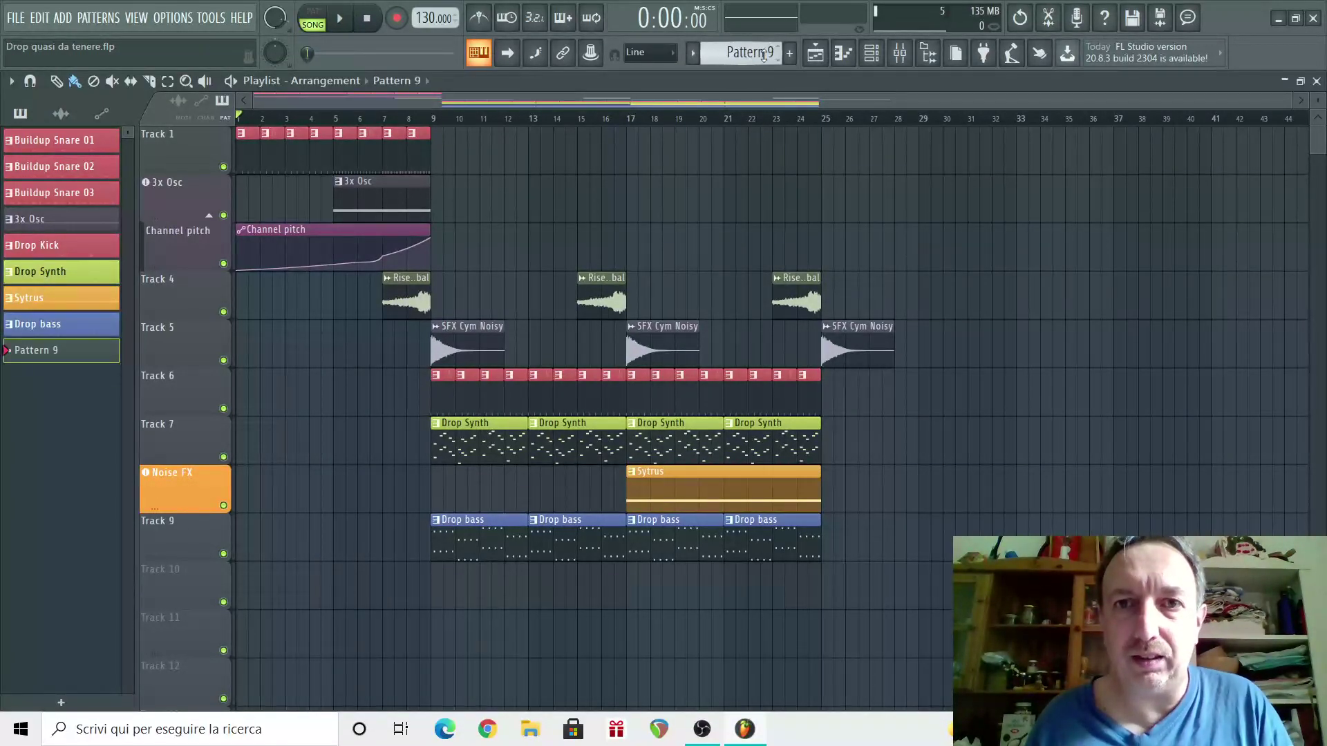
text(Breakdown melody)
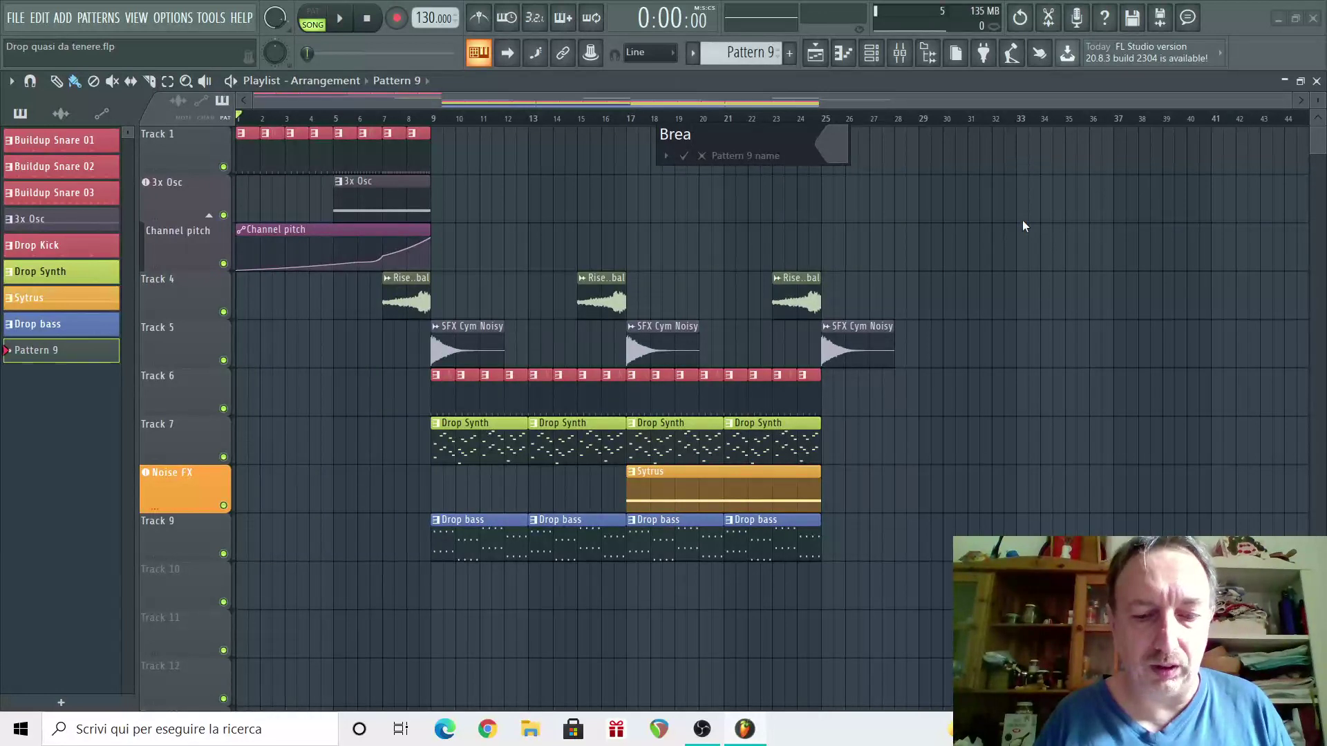
click(835, 144)
key(Return)
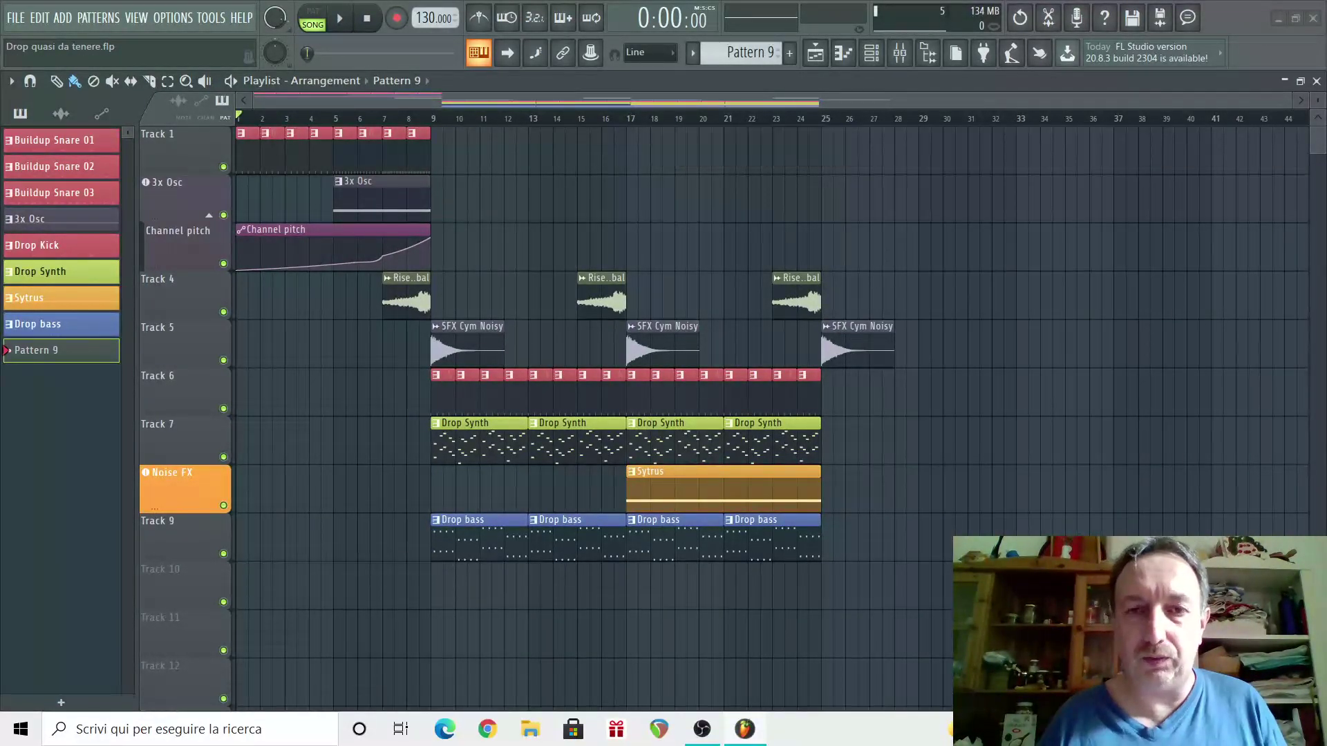
Copy the Basic distorted channel's notes from the Drop Synth pattern and close its piano roll.
click(873, 54)
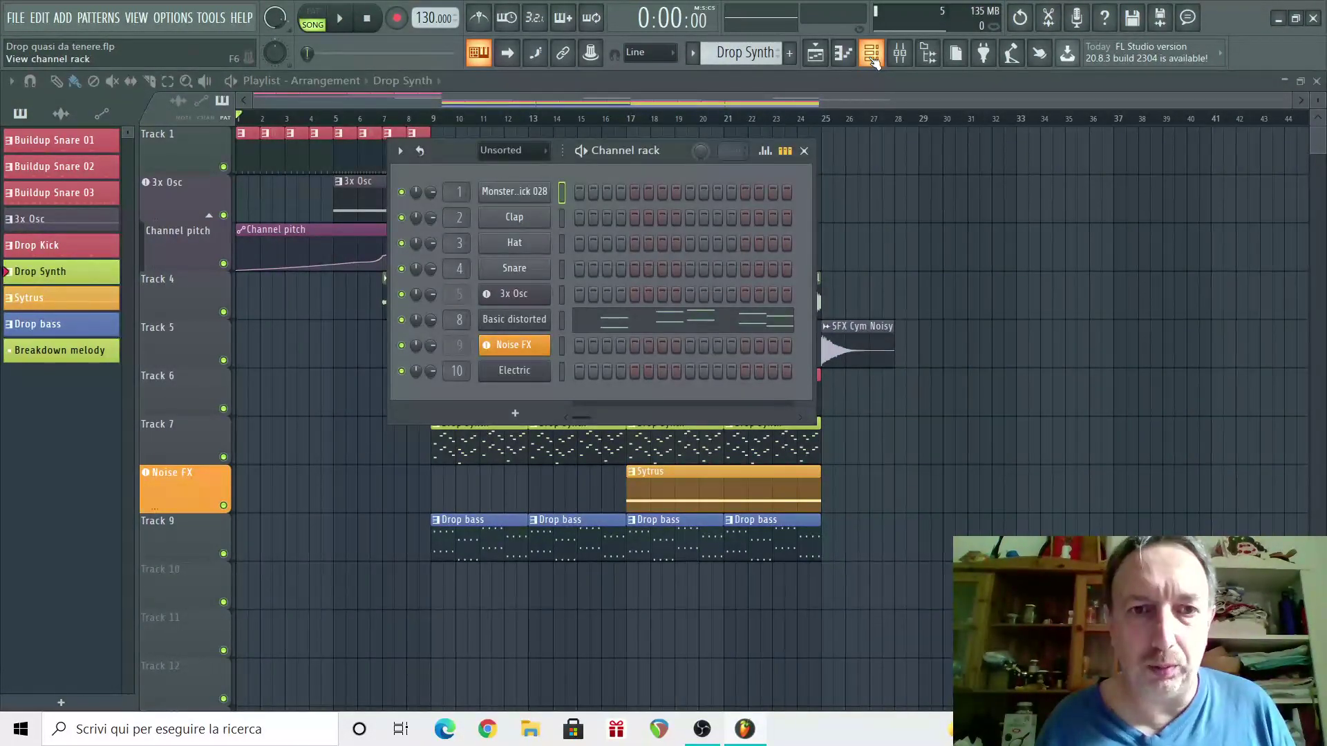
click(688, 325)
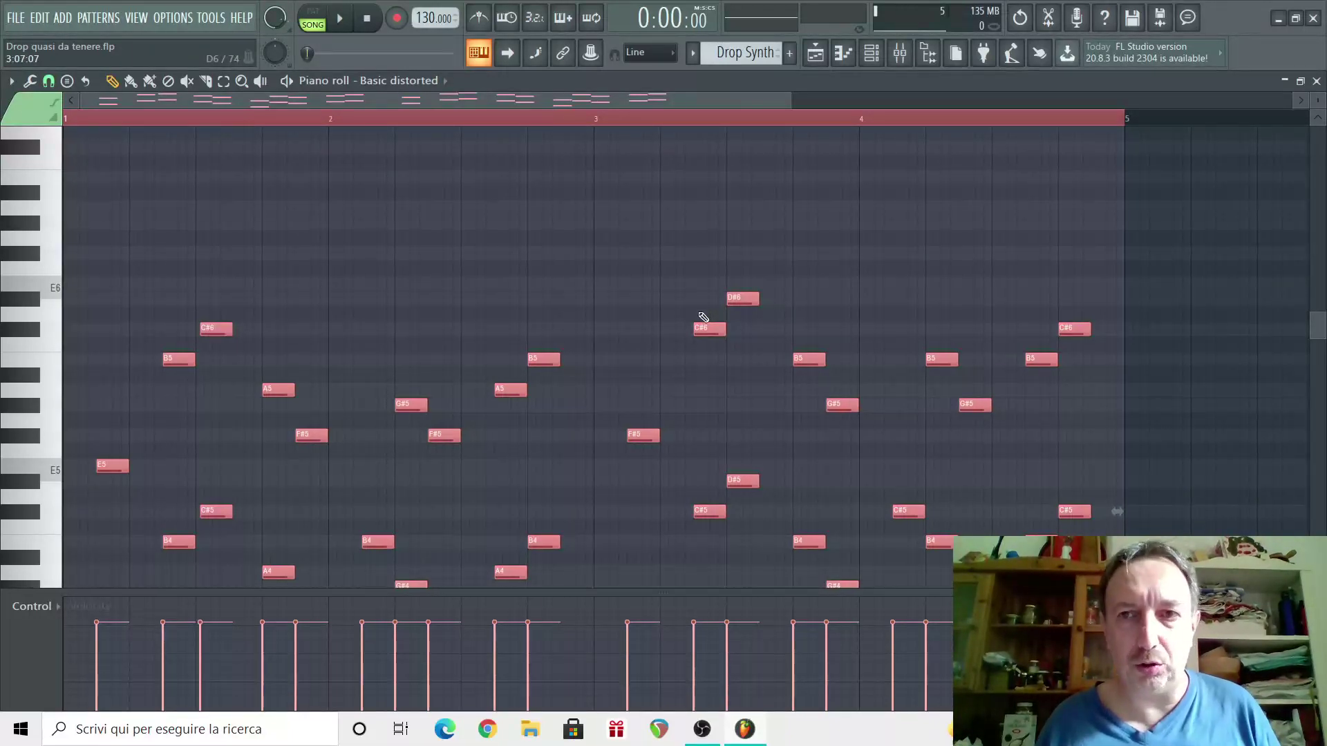
click(1317, 81)
click(800, 148)
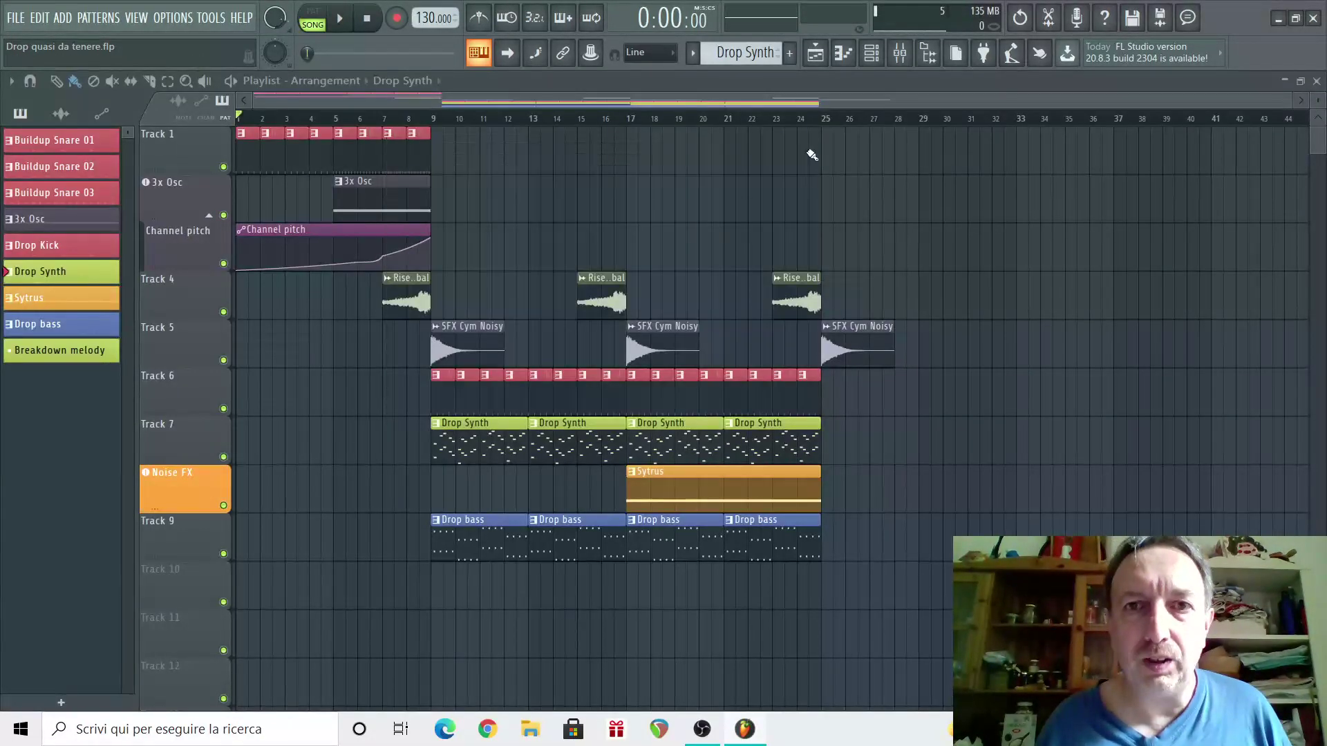
Add a Sytrus instrument channel with the Breakdown melody pattern selected.
scroll(730, 50, down, 3)
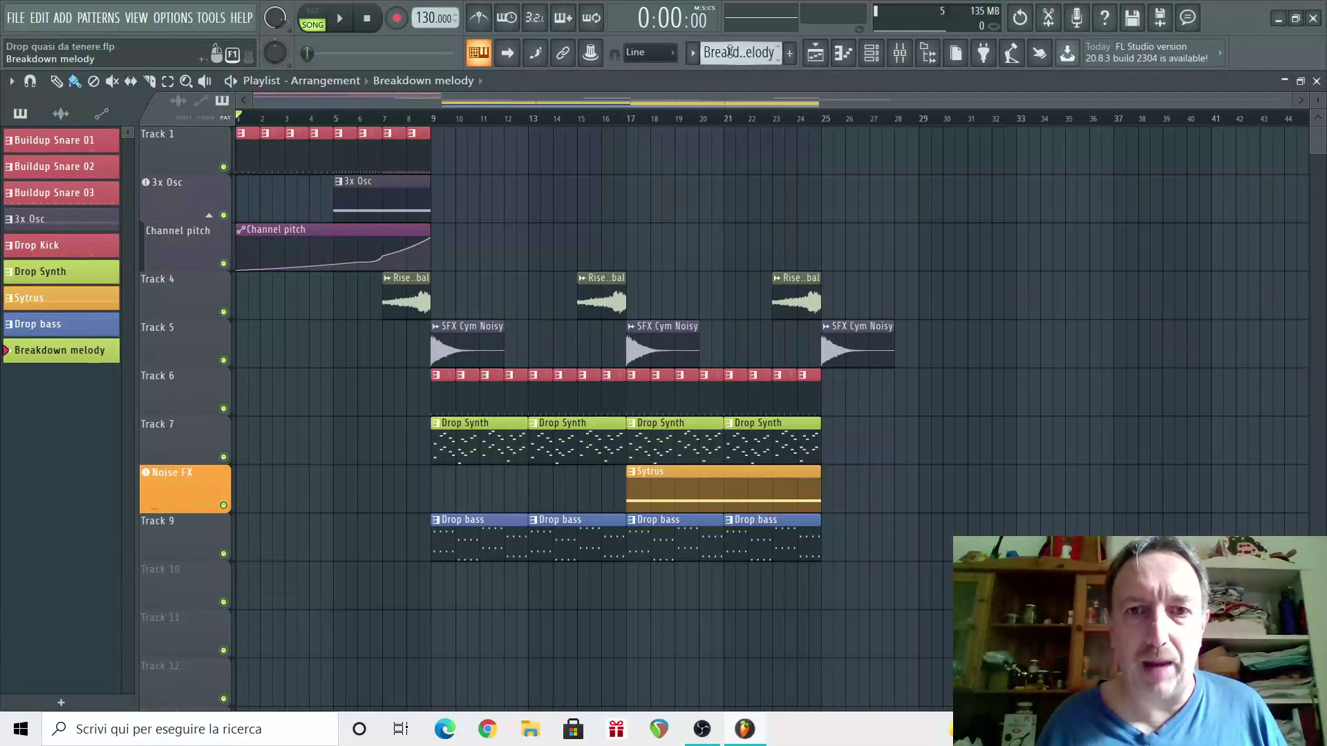
click(872, 52)
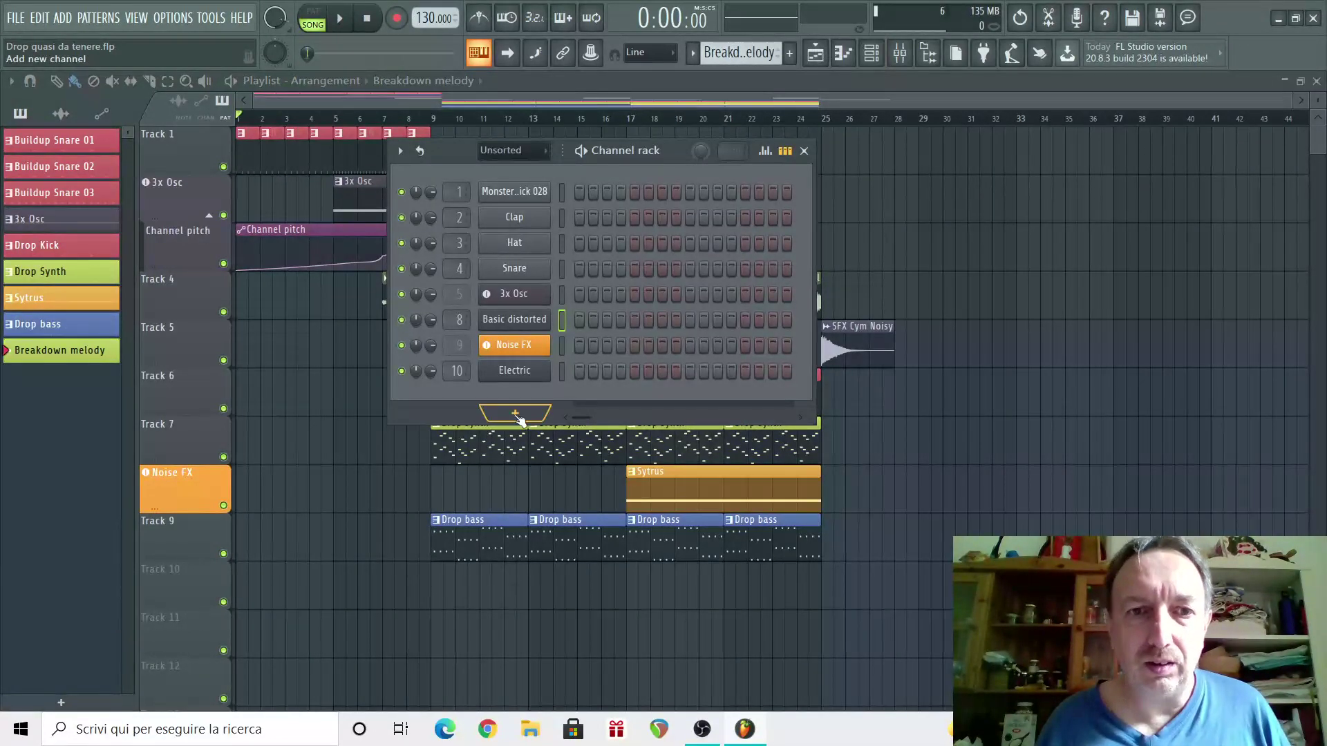
click(518, 413)
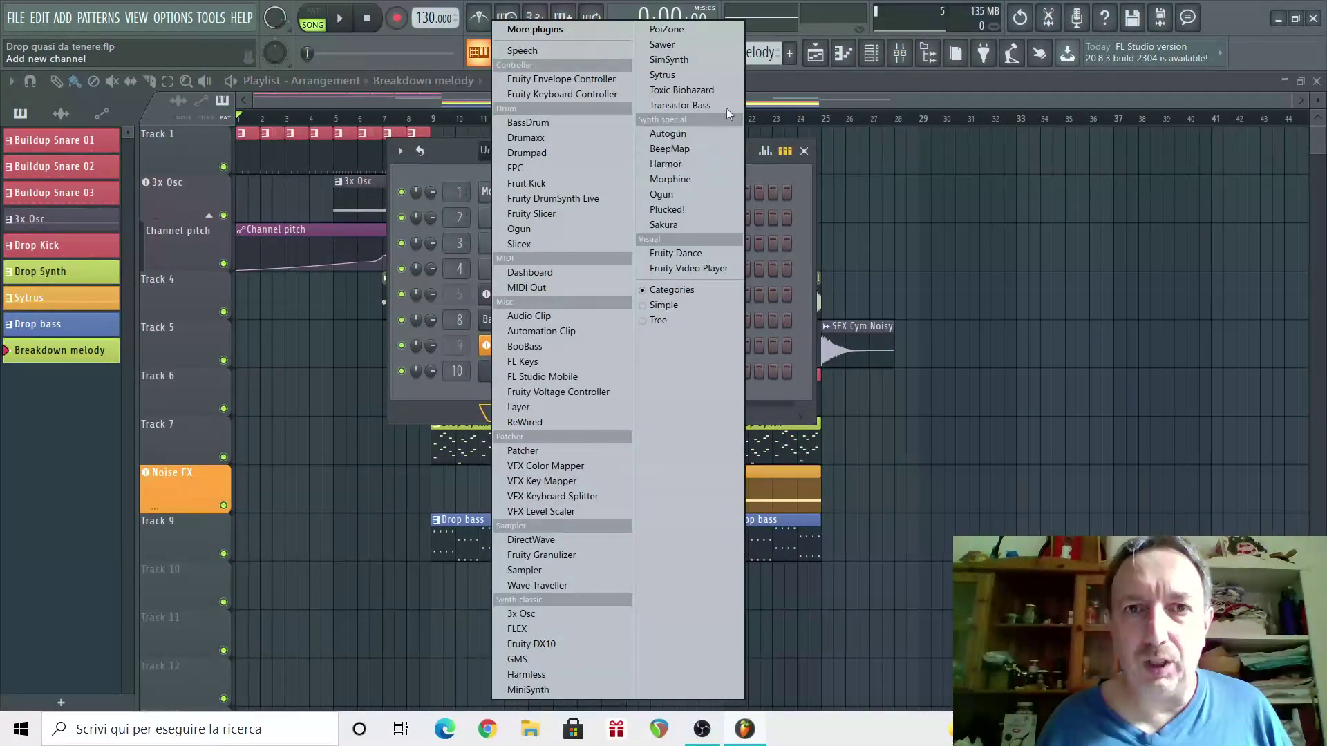
click(694, 76)
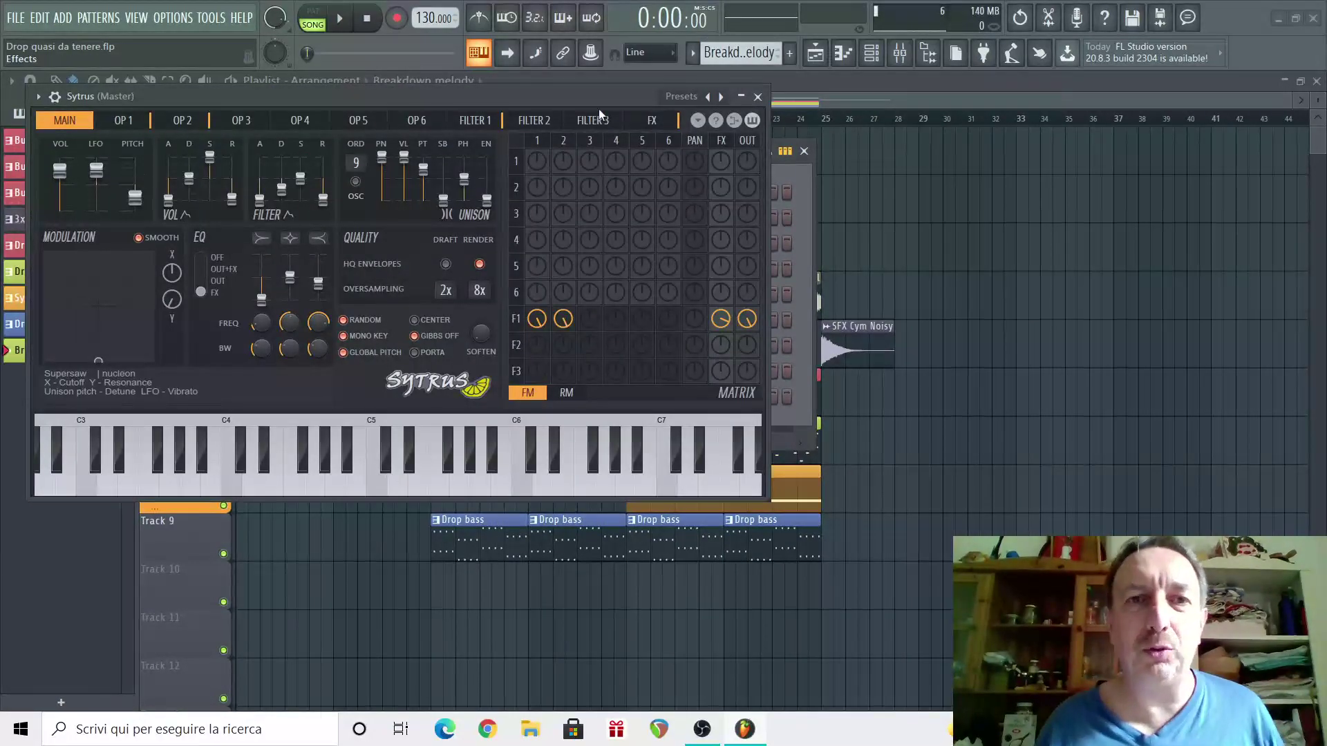
Load the Bellarina preset in Sytrus and audition a few notes on its keyboard.
click(574, 94)
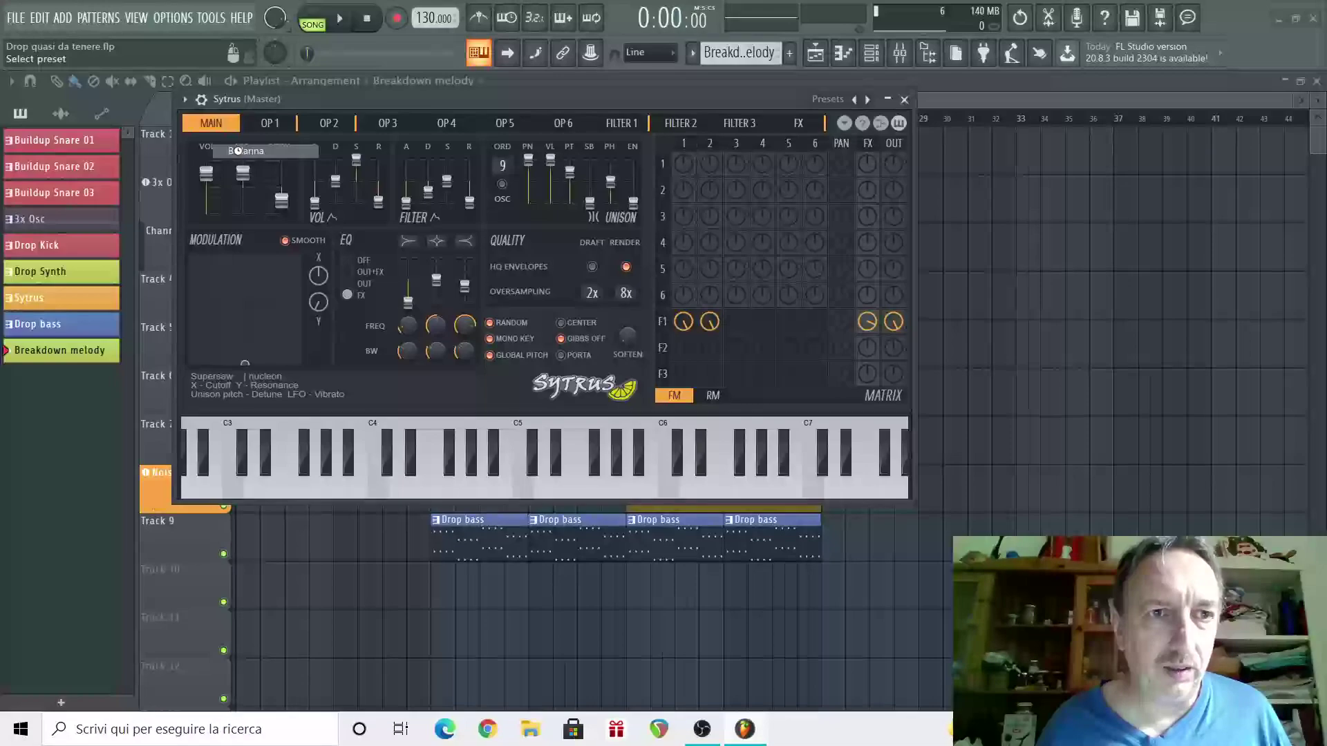
click(244, 151)
click(569, 490)
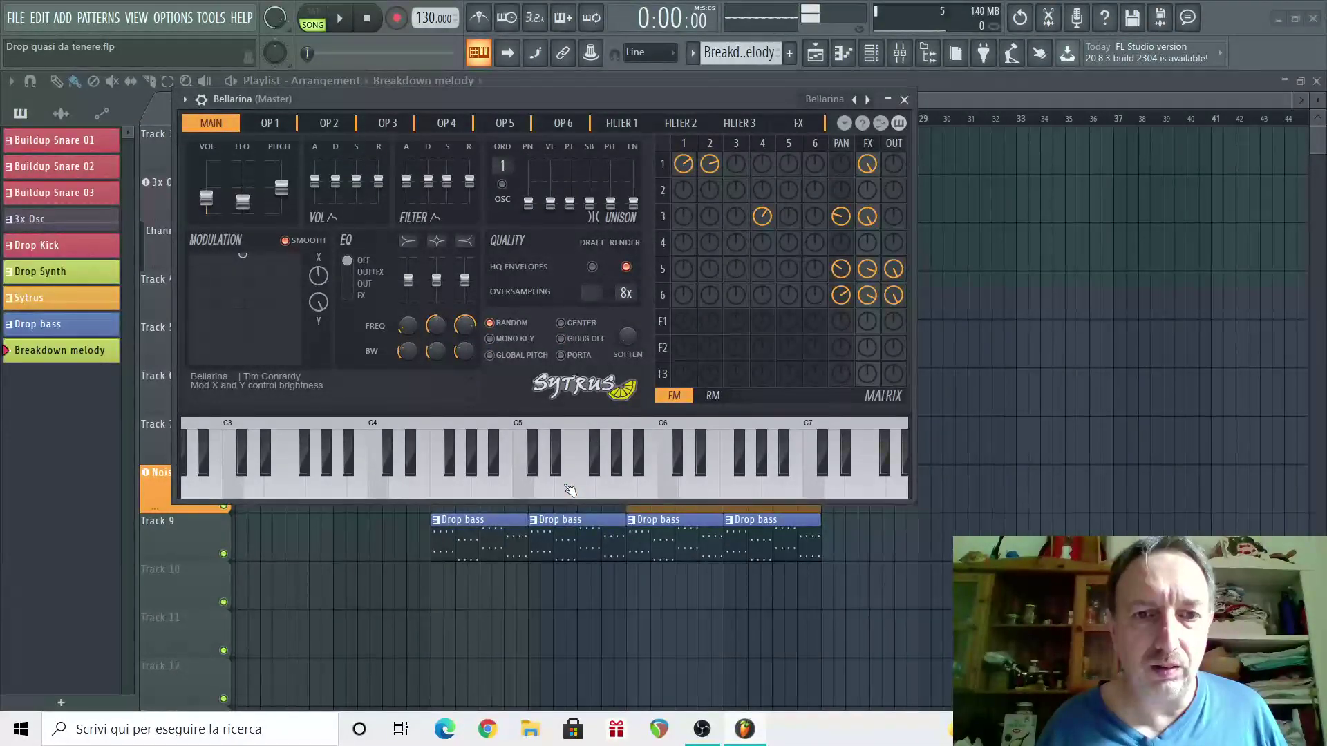
click(615, 488)
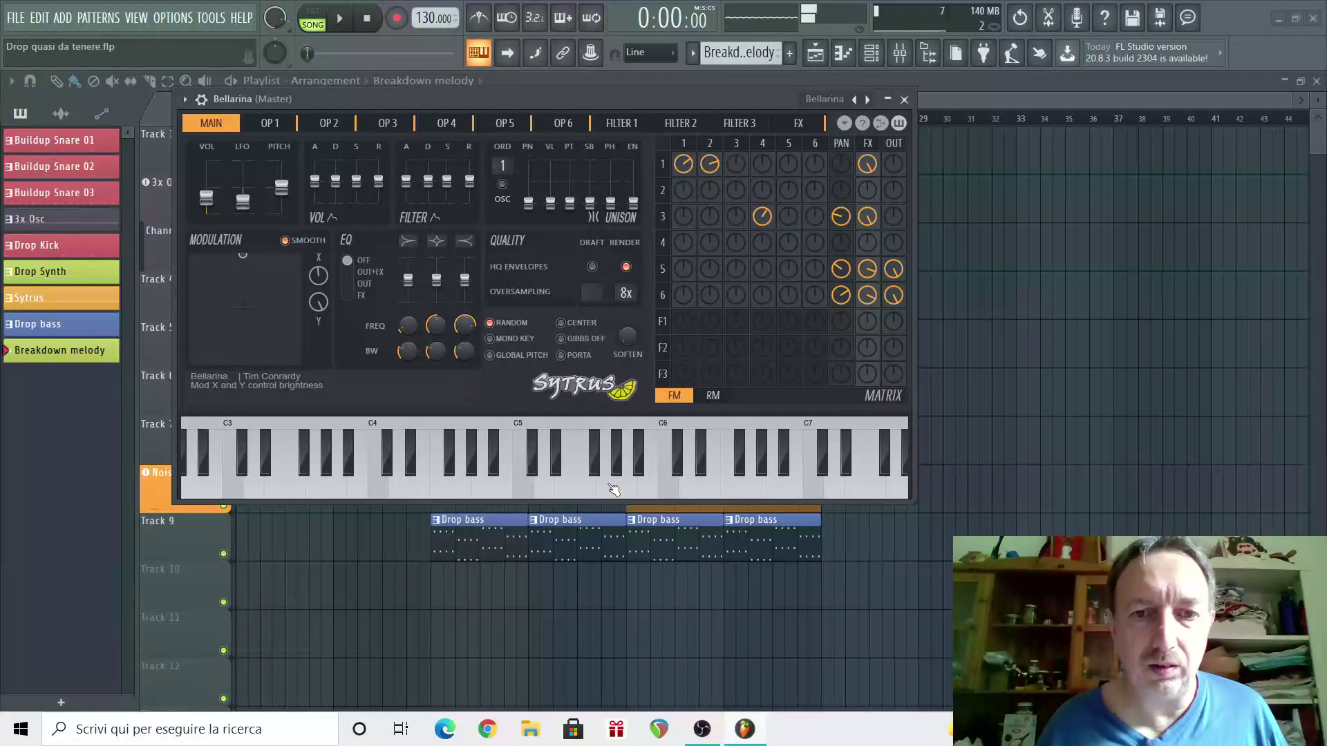
click(904, 99)
Paste the copied Drop Synth notes into the Bellarina channel's piano roll and play them back in pattern mode.
right_click(518, 400)
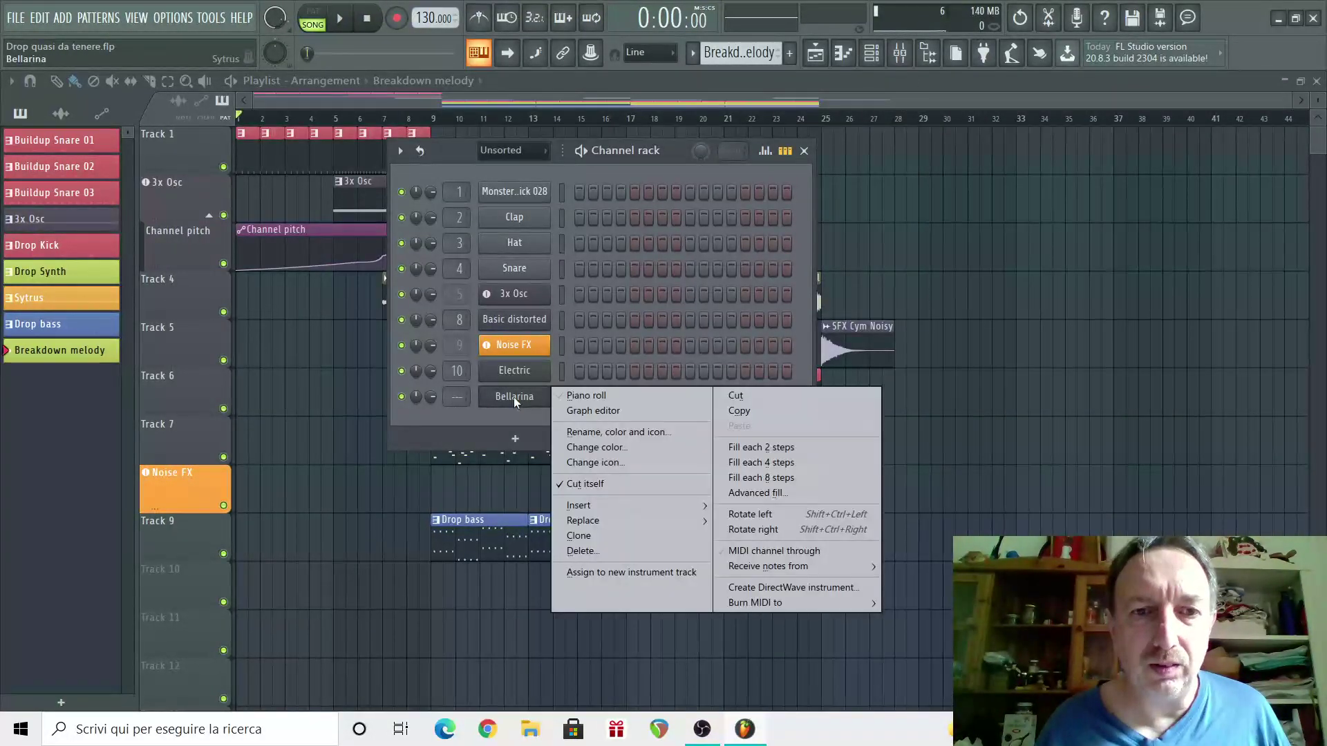
click(572, 399)
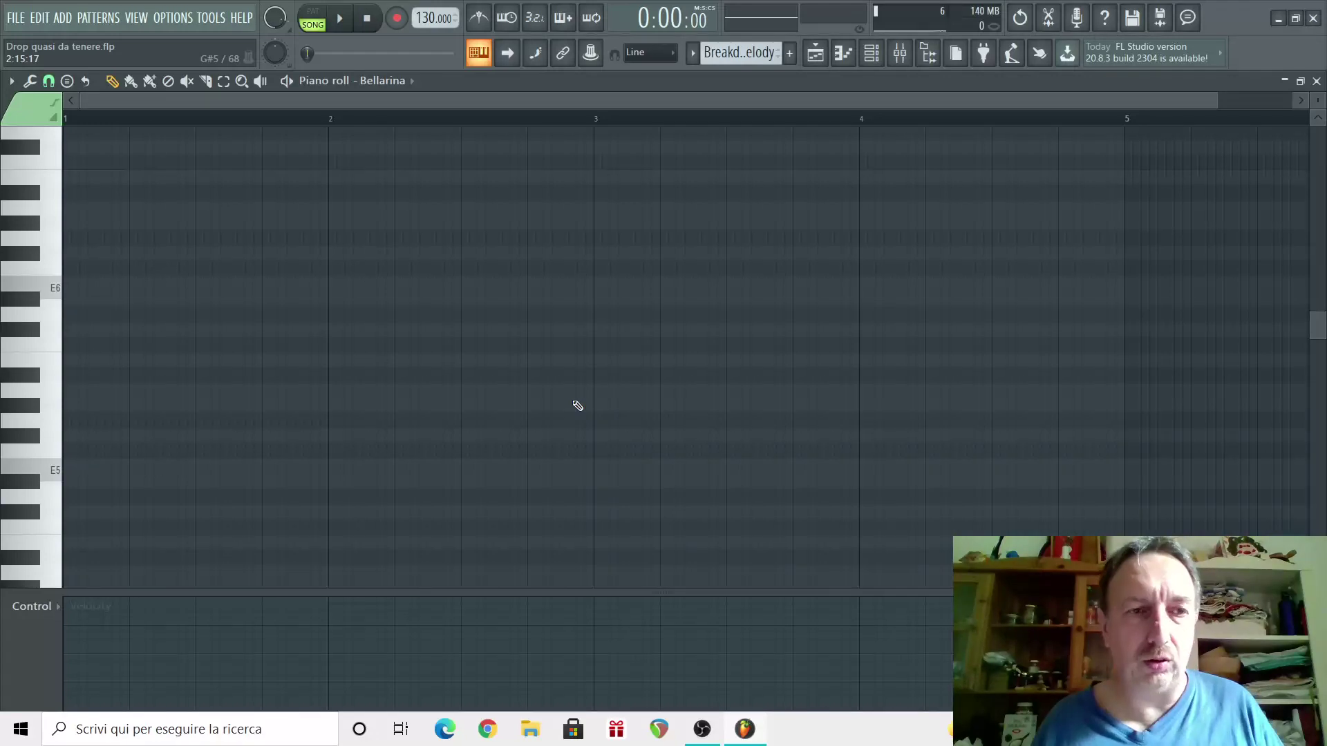
click(319, 17)
click(340, 19)
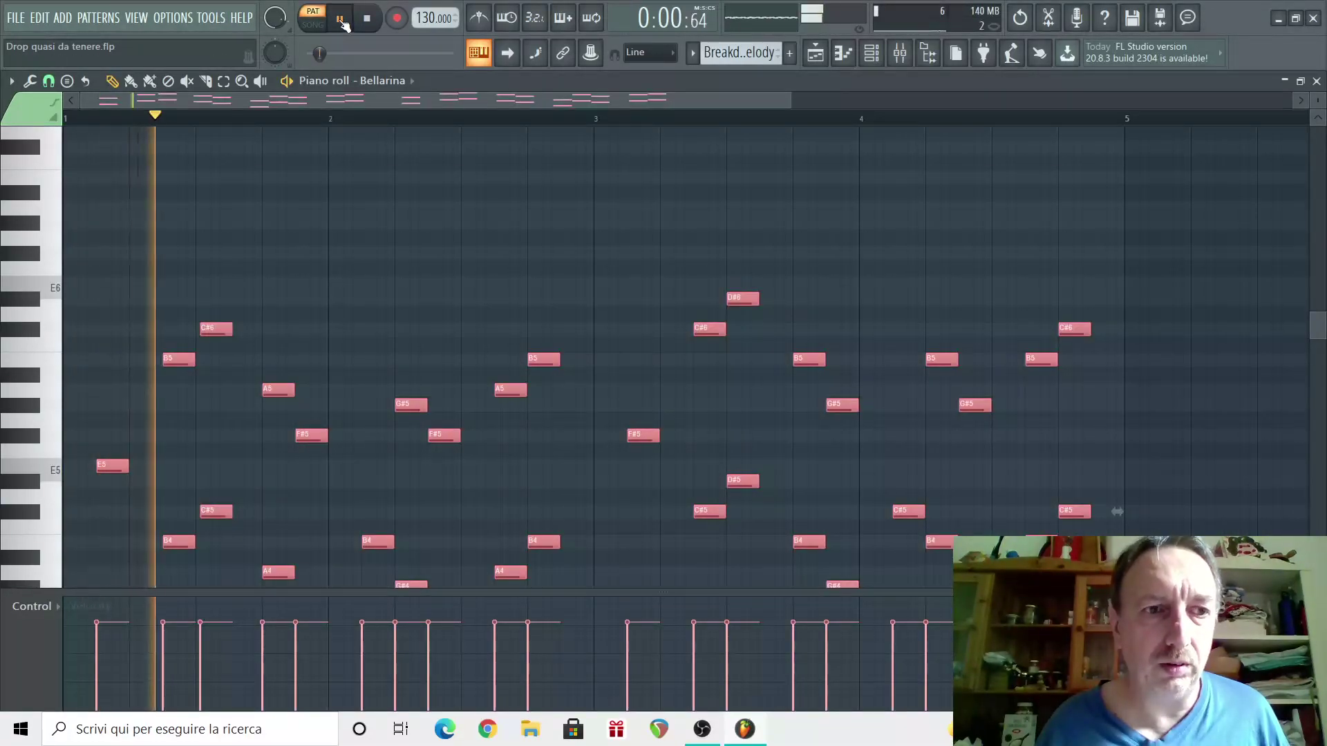
scroll(579, 206, down, 3)
scroll(706, 269, down, 6)
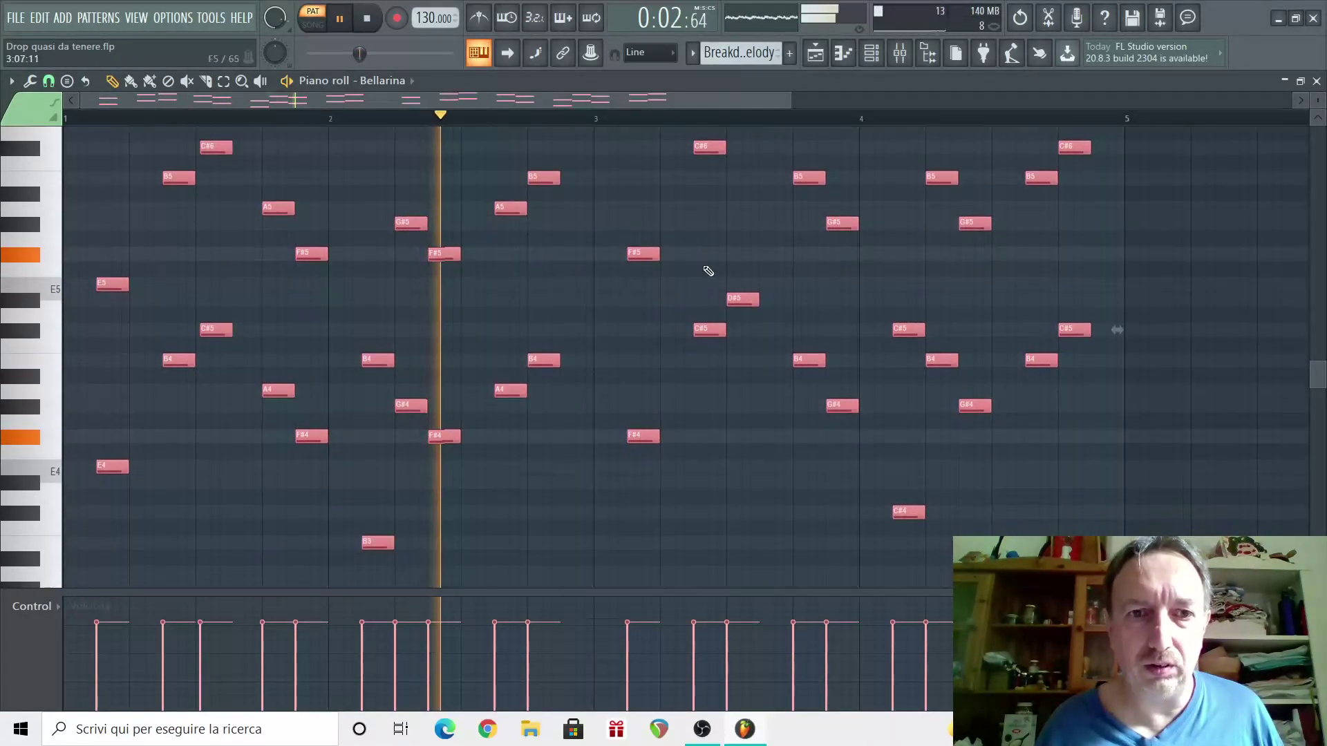
scroll(741, 332, up, 3)
scroll(746, 325, down, 3)
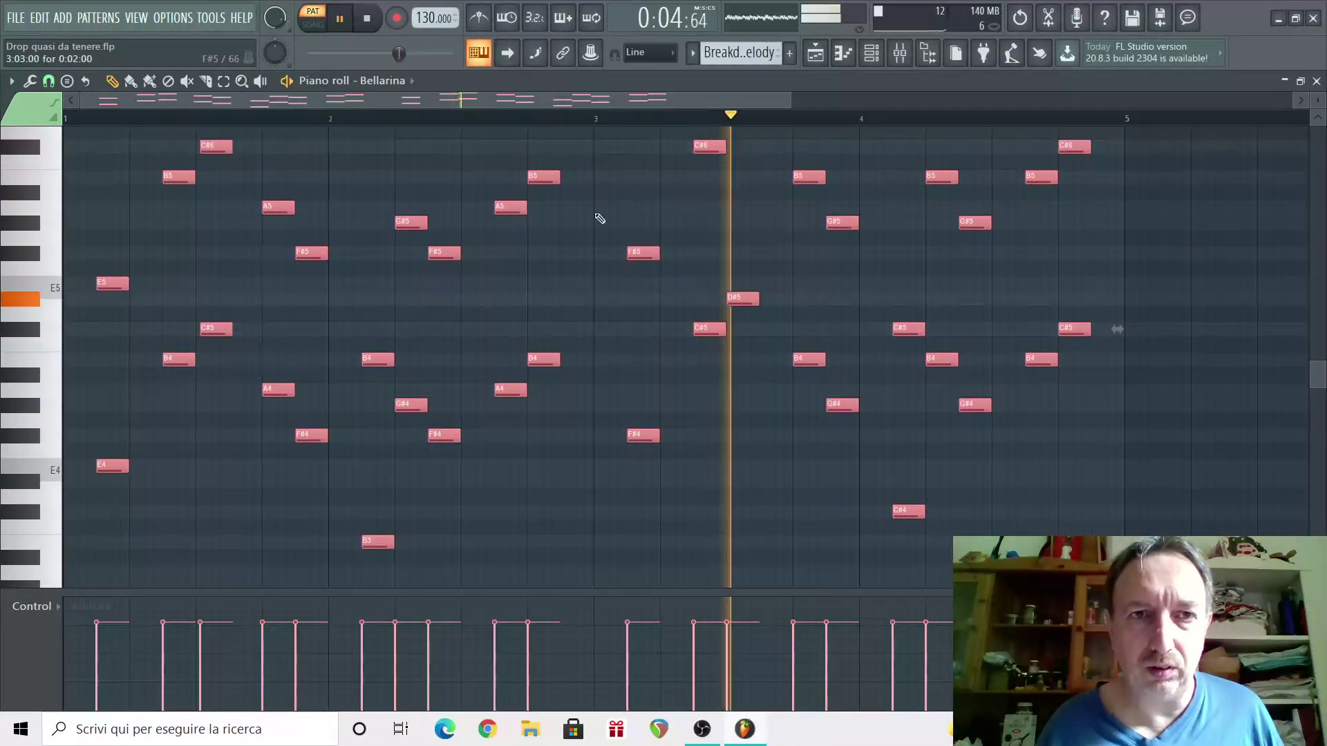
click(367, 19)
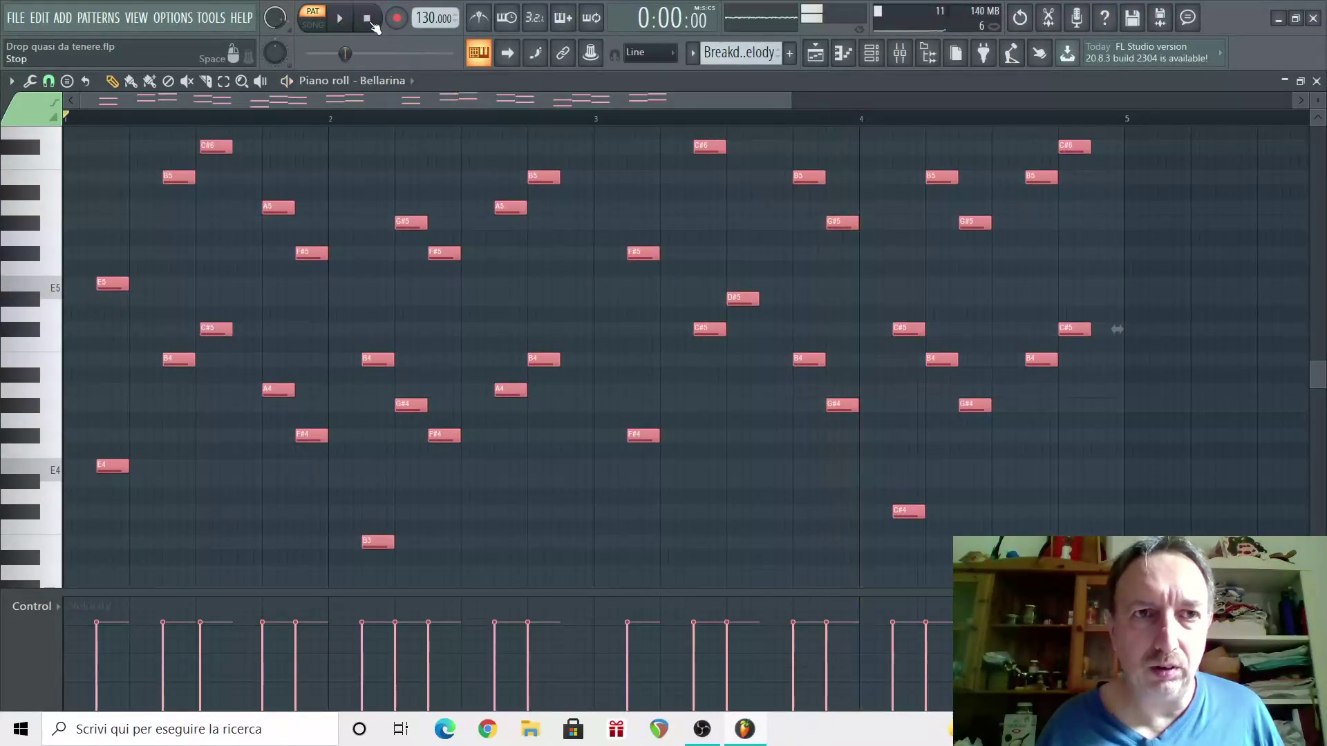
Delete the lower-octave duplicate notes in bars 1 and 2 of the Bellarina melody, keeping the B4 at the start of bar 2.
right_click(113, 467)
right_click(178, 359)
right_click(216, 330)
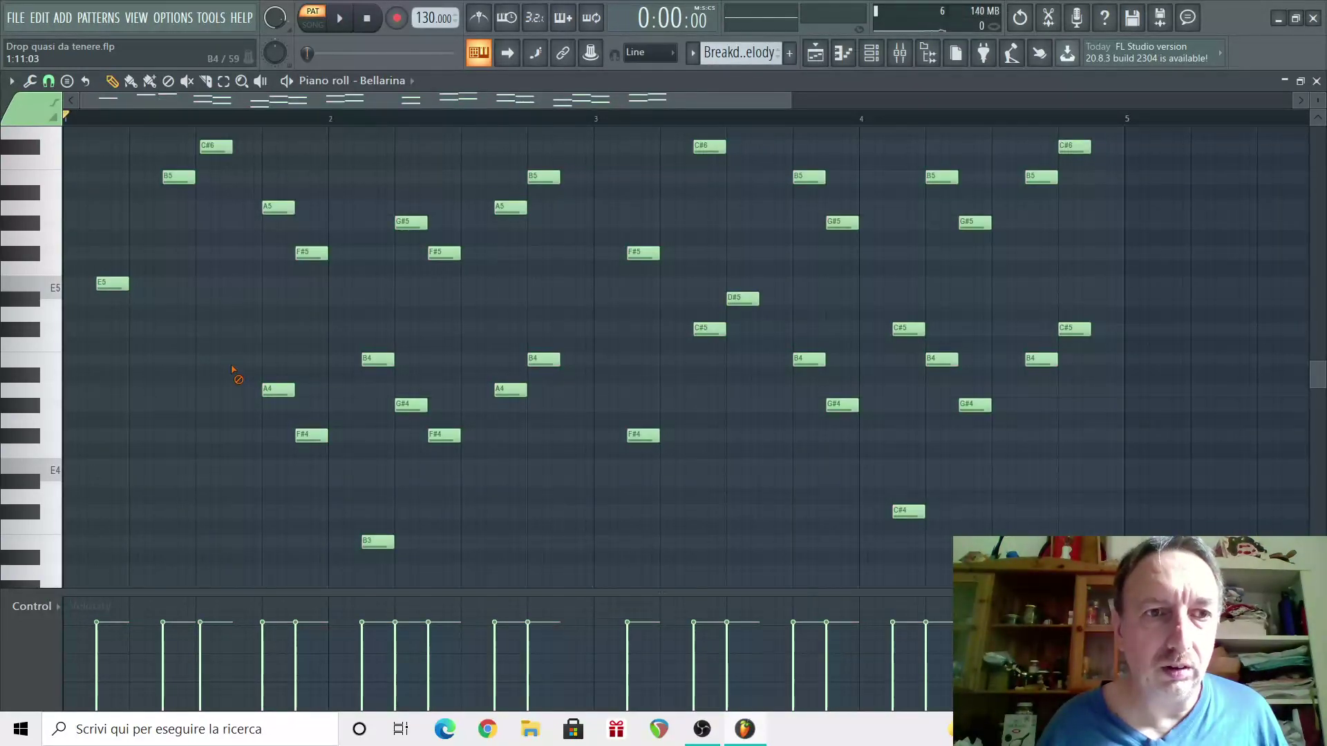
right_click(278, 390)
right_click(304, 435)
right_click(378, 542)
right_click(411, 405)
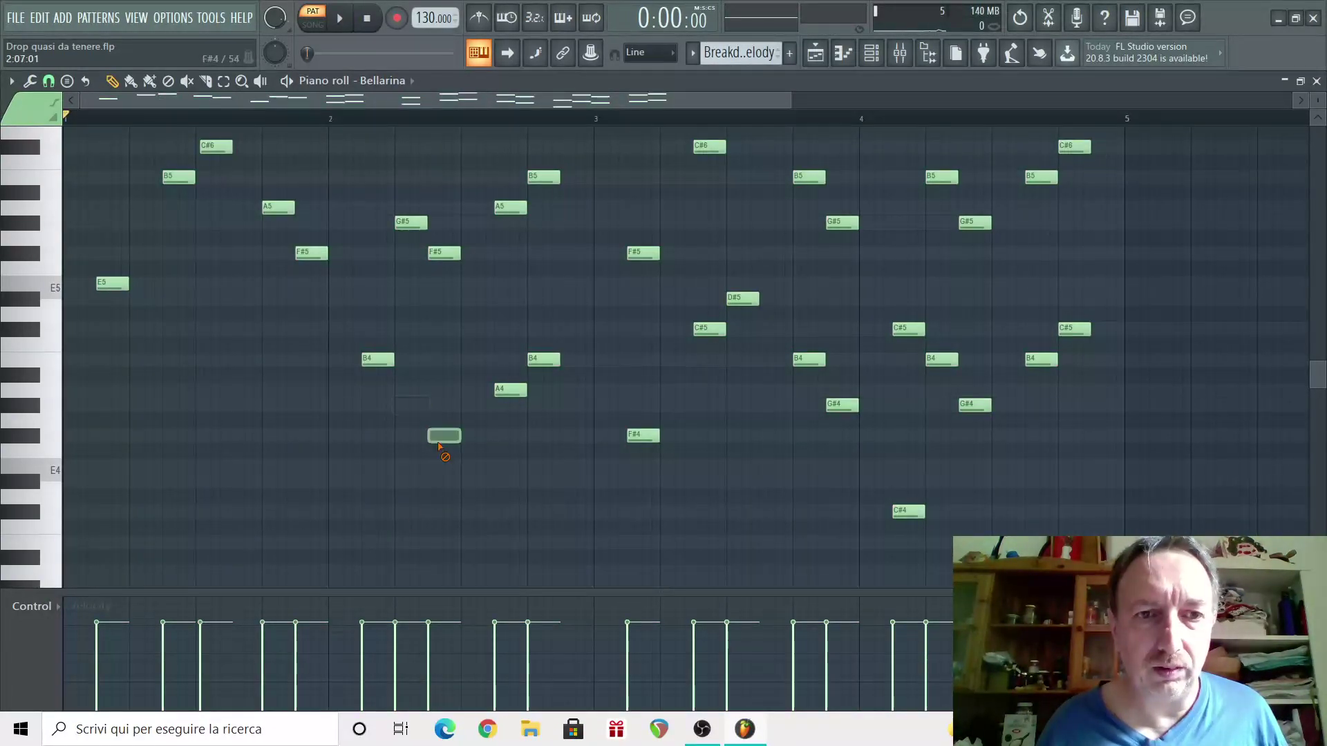
right_click(444, 436)
right_click(511, 390)
right_click(544, 359)
Delete the lower-octave duplicate notes in bars 3 and 4, keeping the D#5 and the C#5 at the start of bar 4.
right_click(644, 435)
right_click(720, 333)
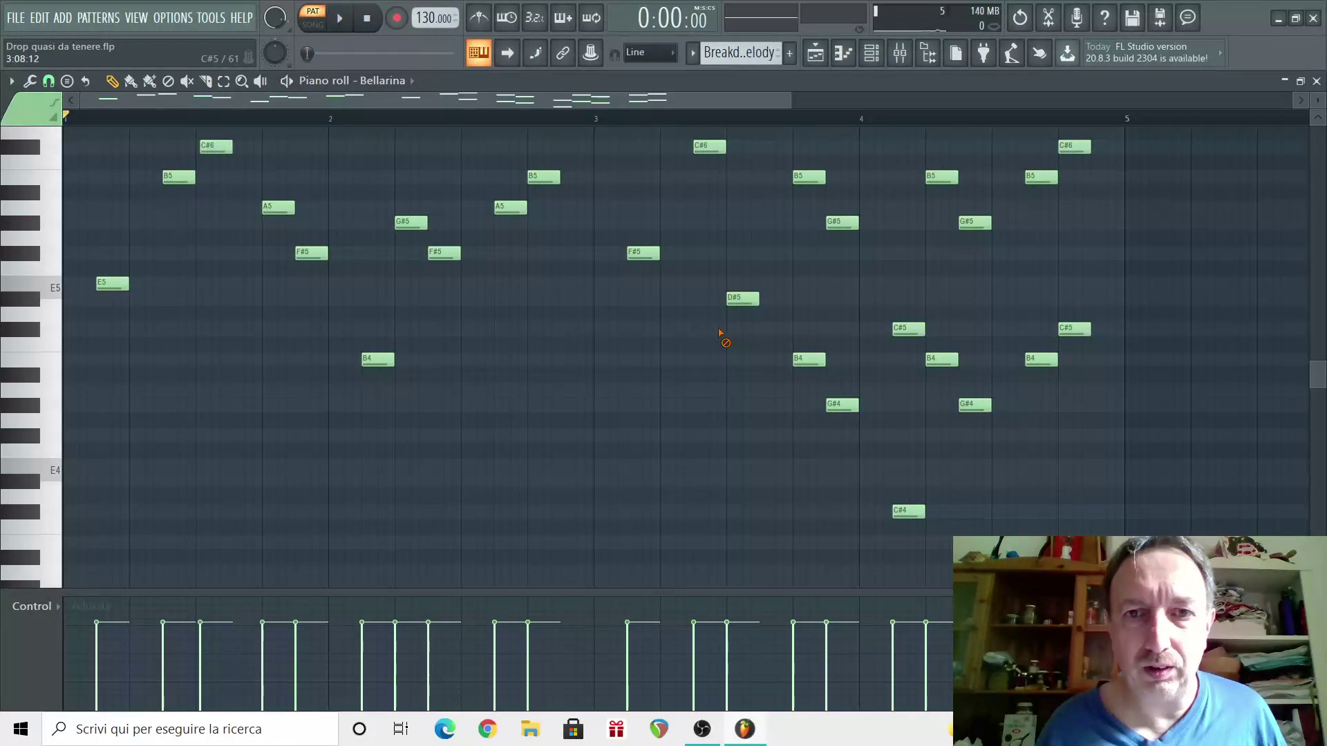
right_click(813, 361)
right_click(844, 406)
right_click(907, 514)
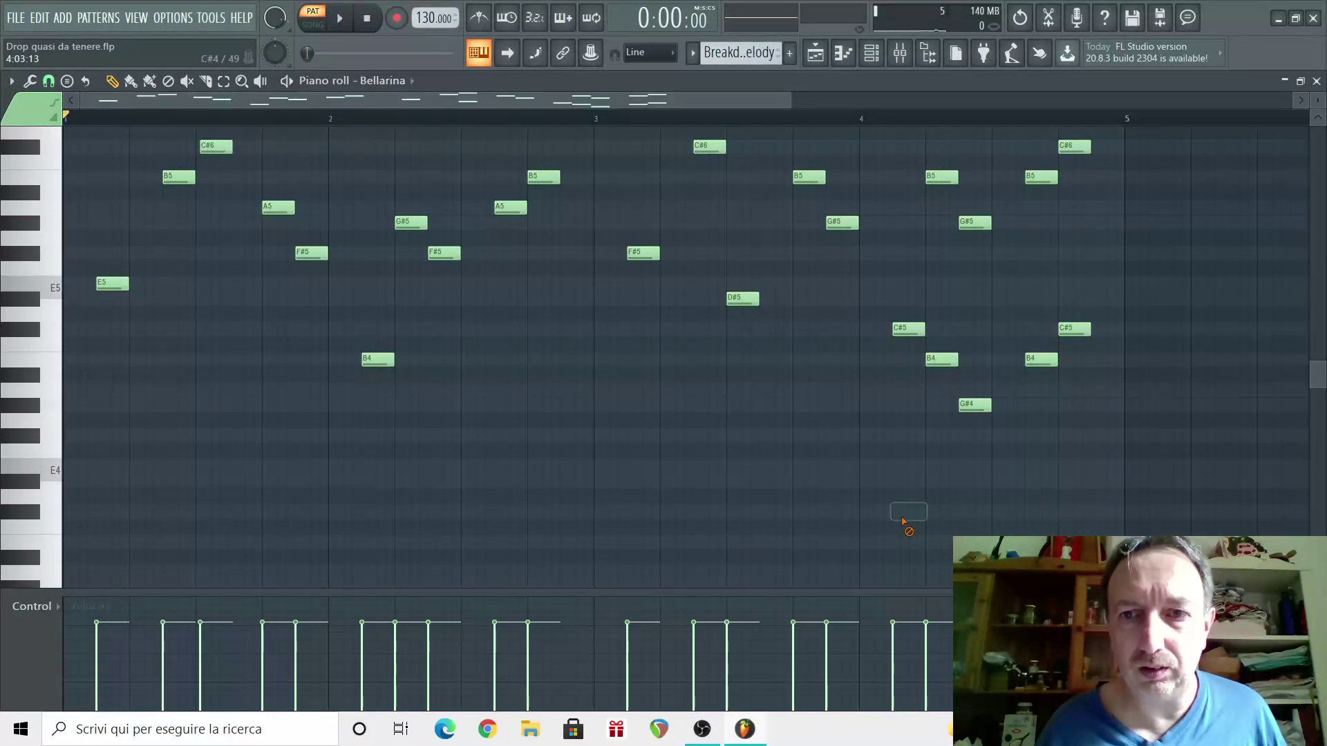
right_click(974, 407)
right_click(942, 360)
right_click(1041, 360)
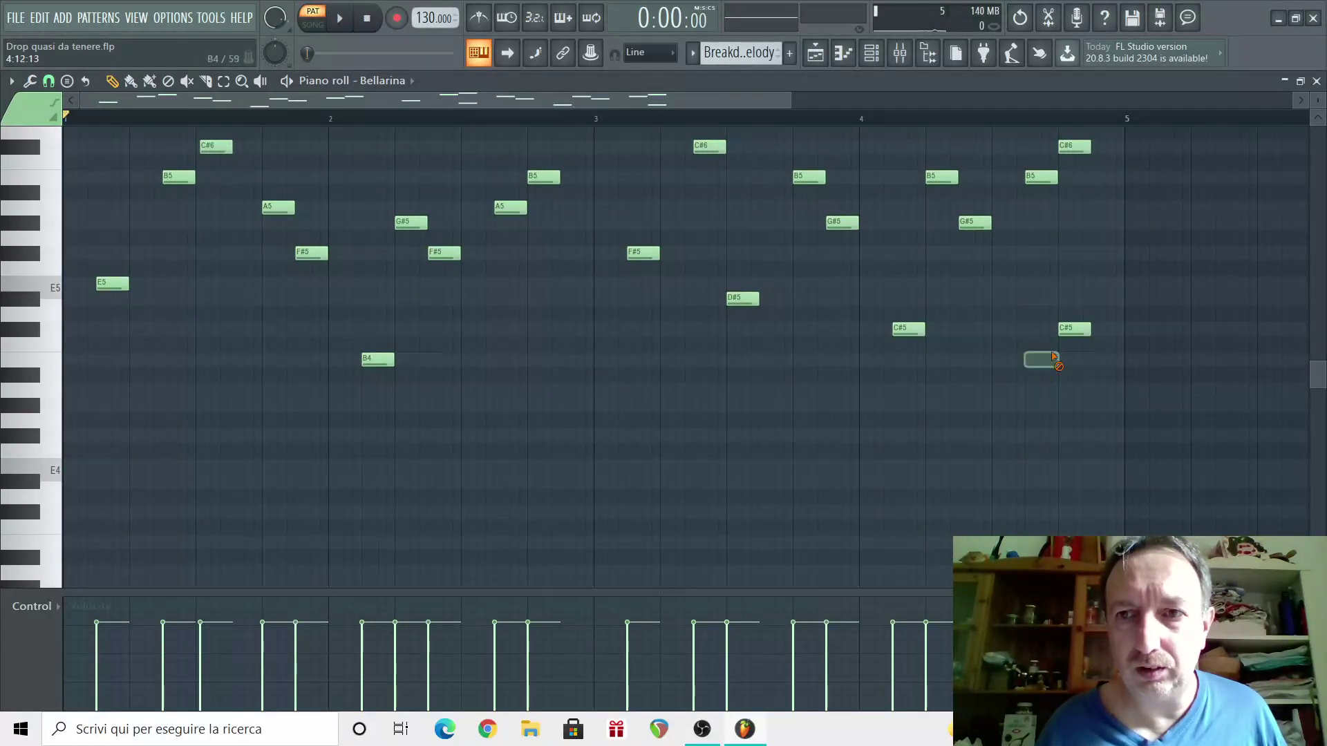
right_click(1074, 329)
Play back the single-voice Bellarina melody to check it, and close the piano roll.
click(340, 19)
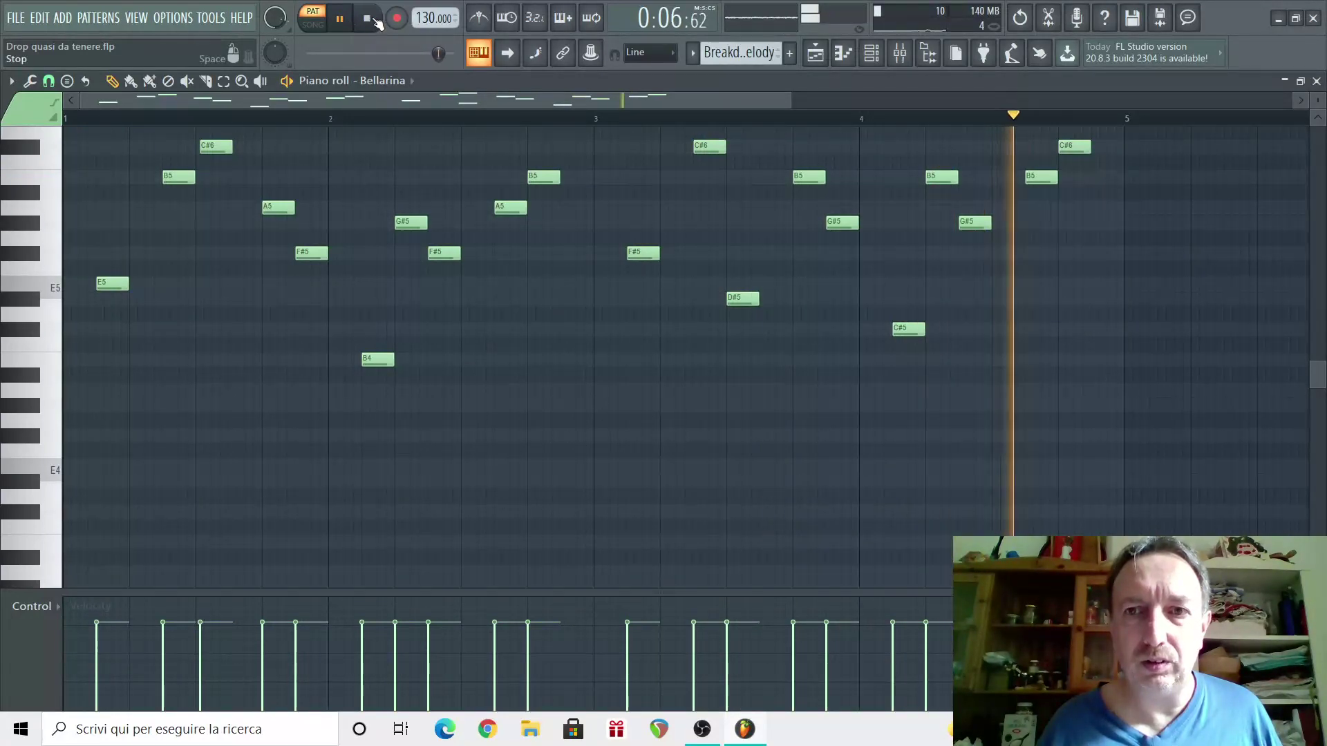
click(374, 19)
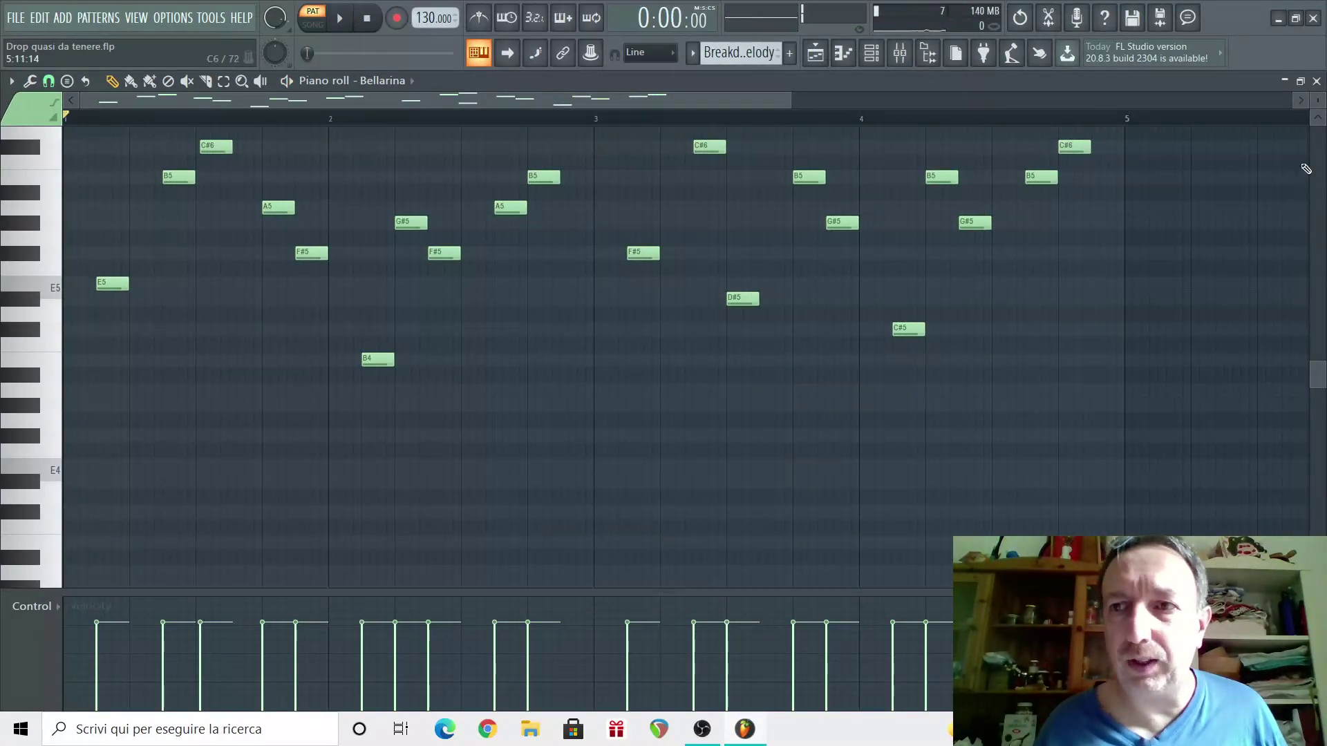
click(1316, 82)
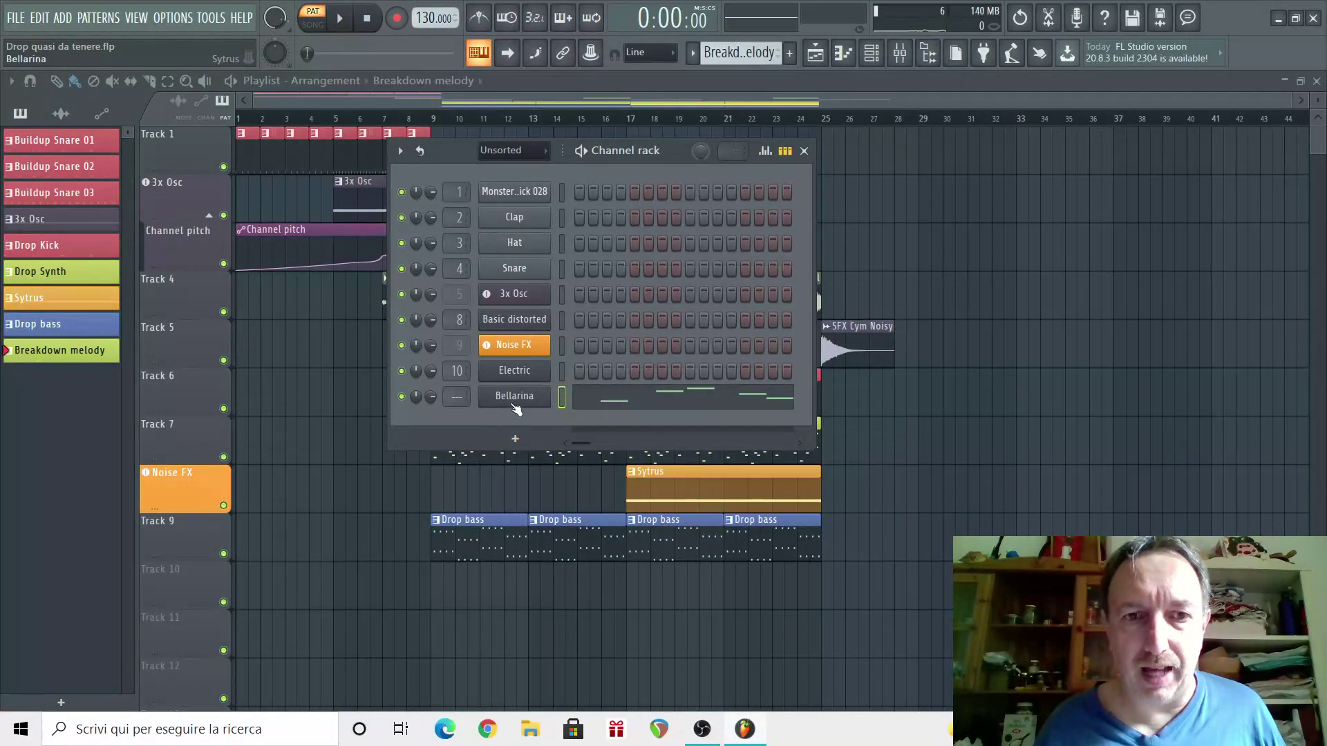
Route the Bellarina channel to mixer insert 11.
click(900, 54)
right_click(240, 105)
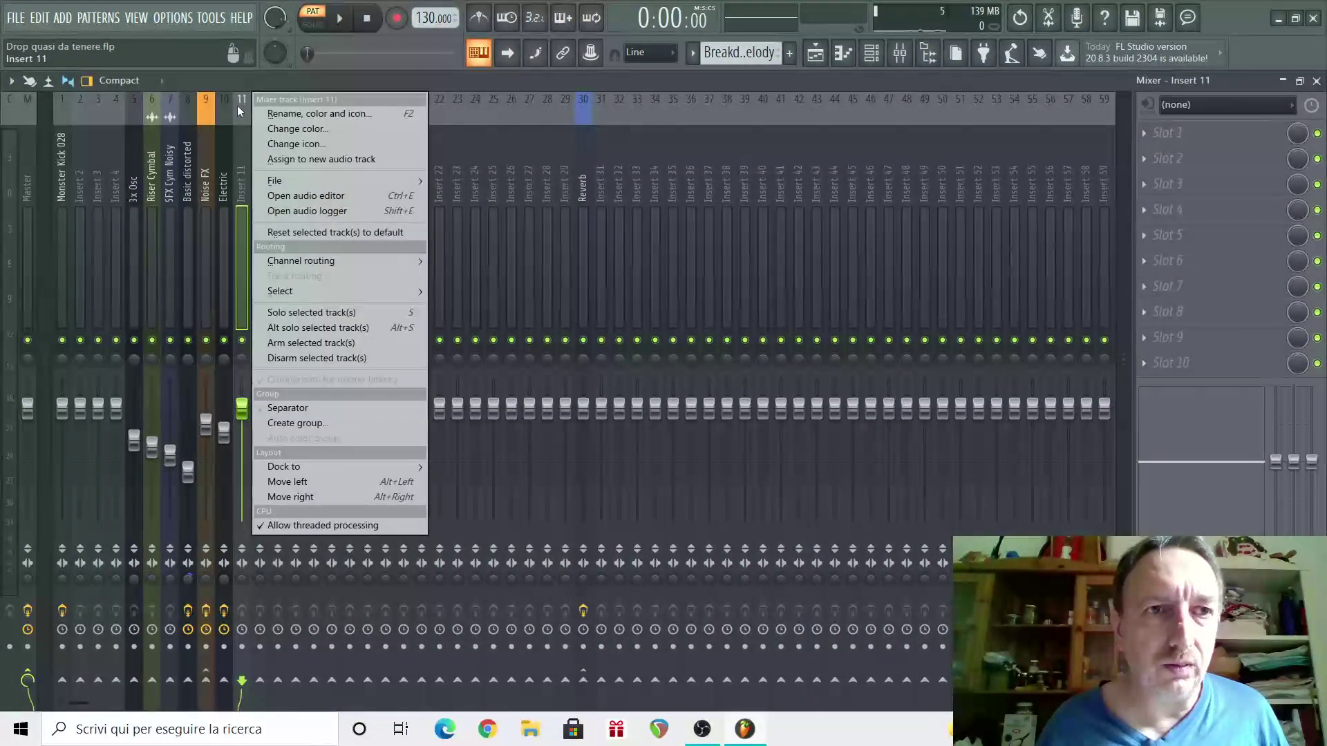
mouse_move(353, 261)
click(477, 263)
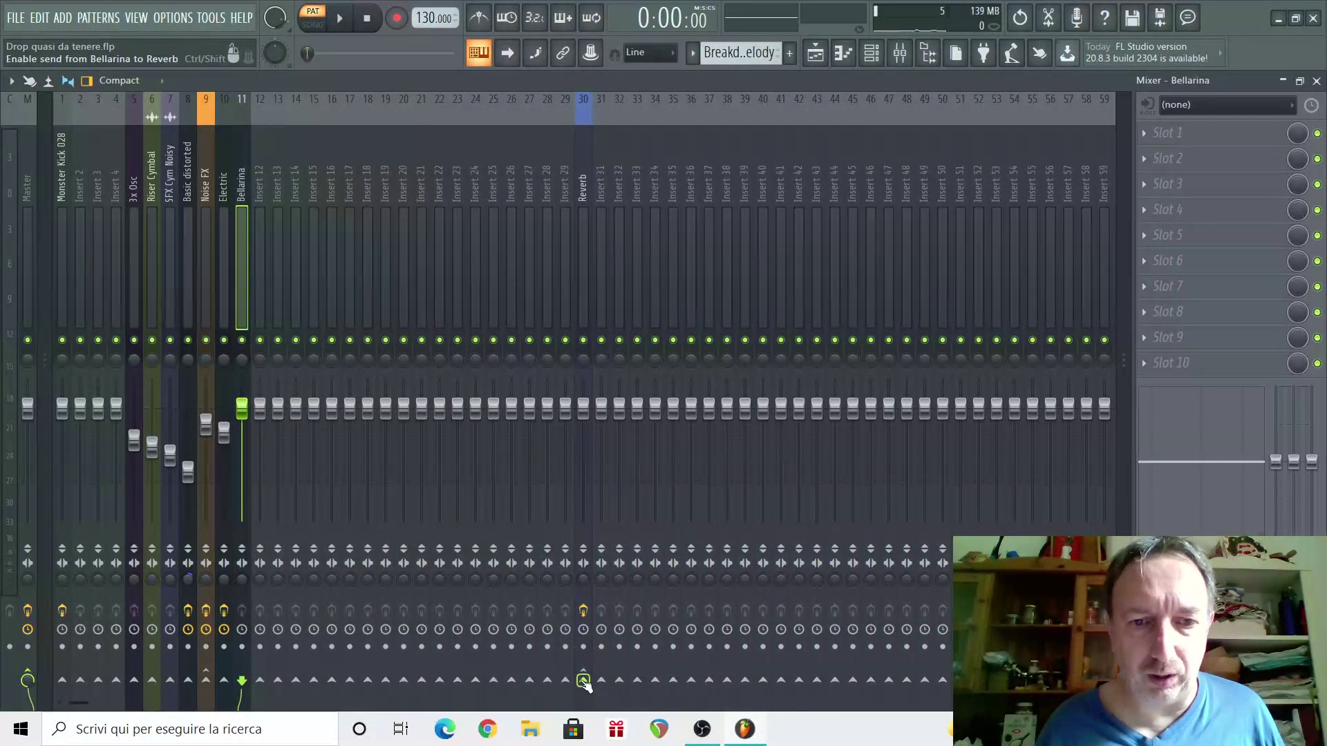
Add a send from the Bellarina mixer track to the Reverb track on insert 30.
click(584, 150)
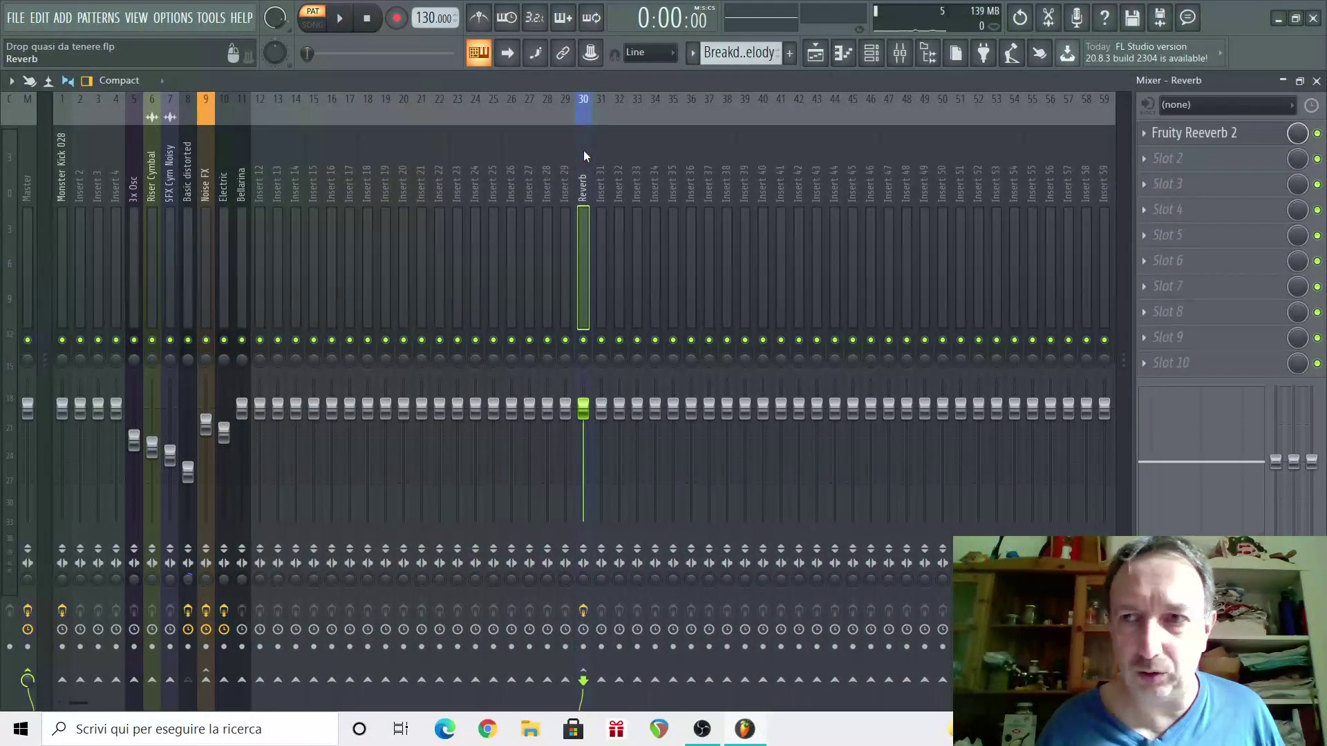
click(242, 148)
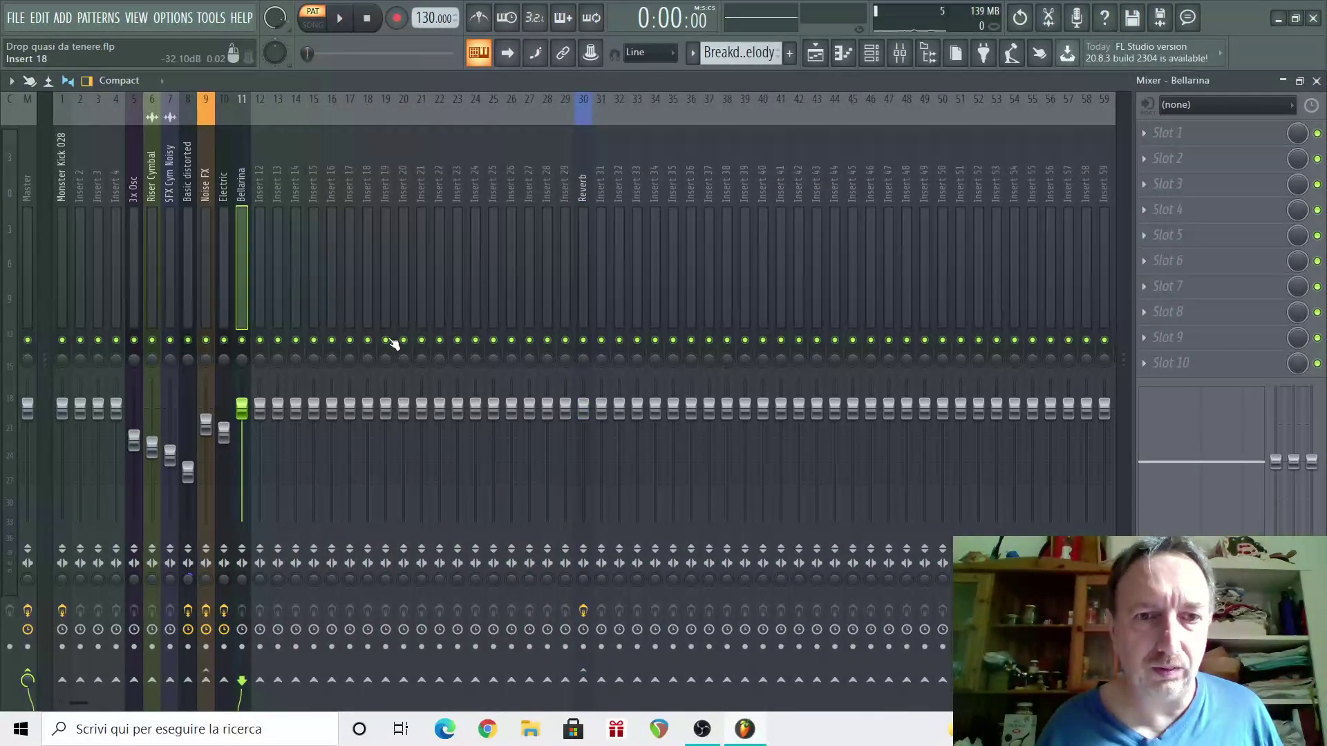
right_click(583, 680)
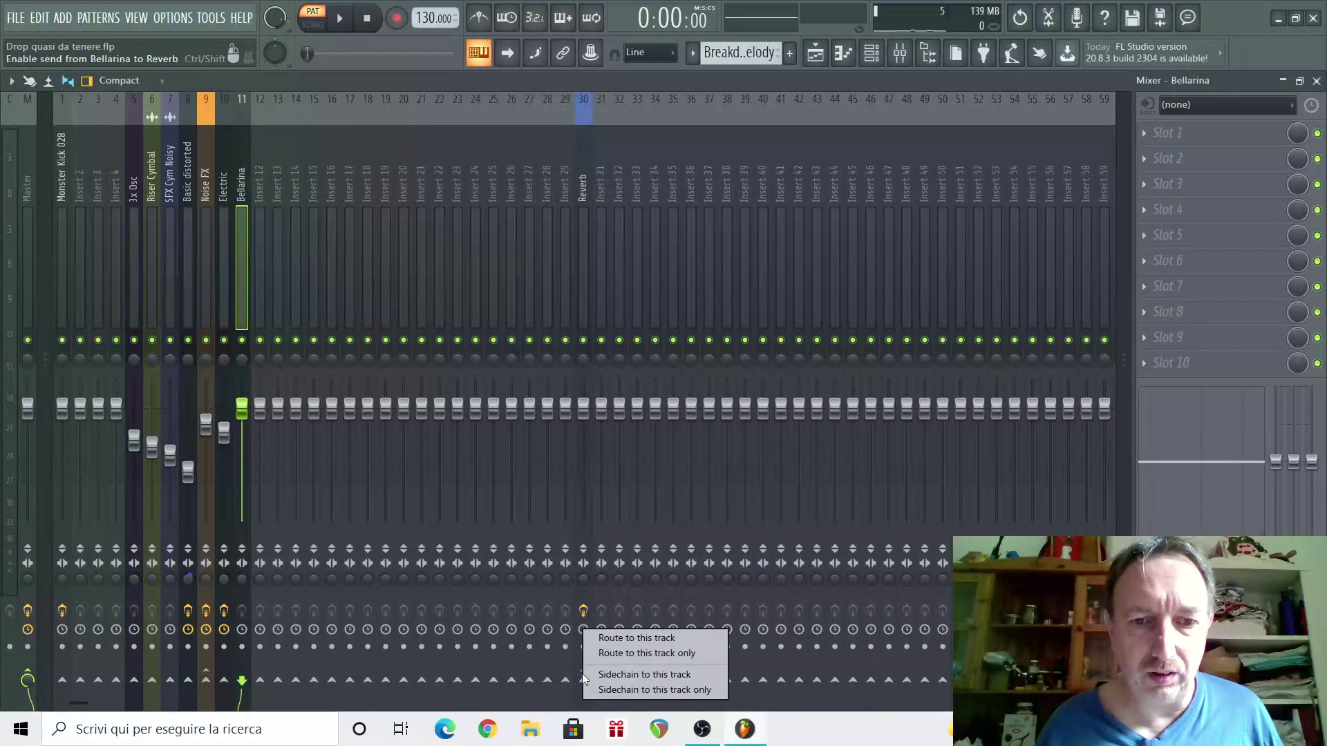
click(616, 636)
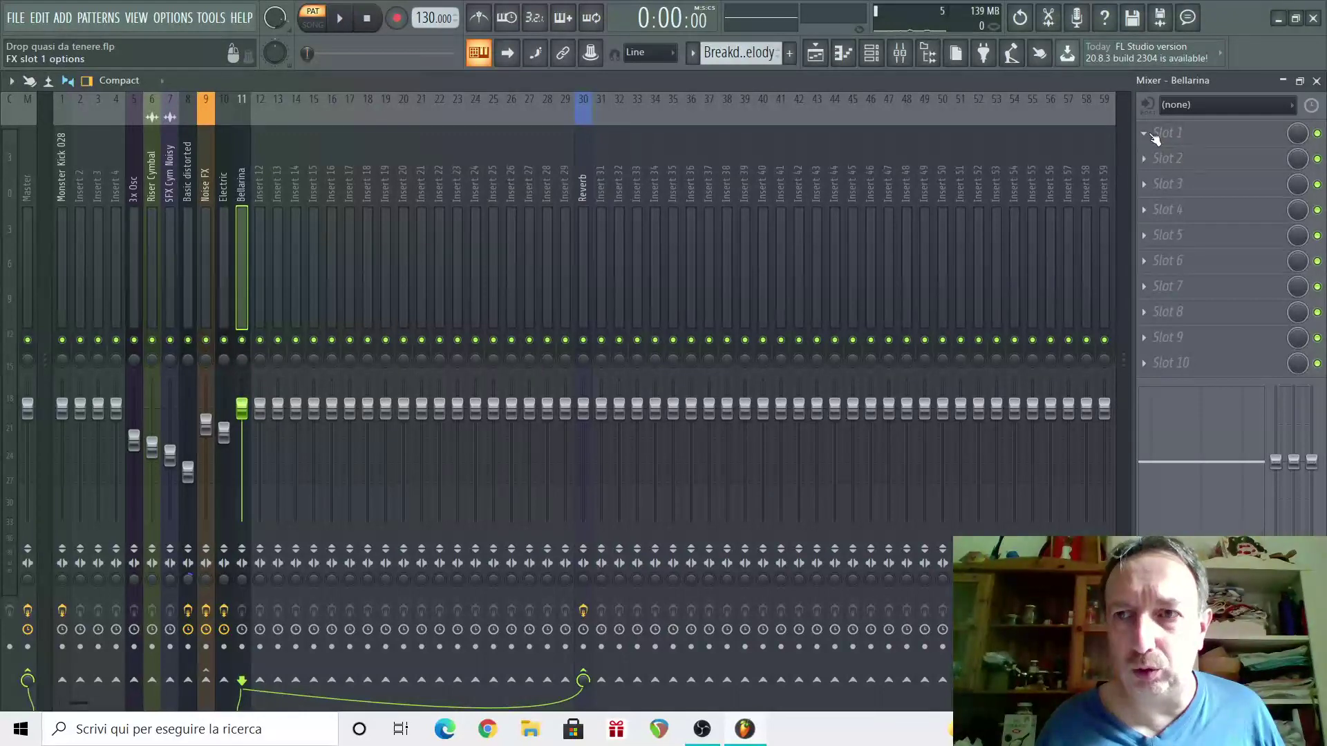
Play back the melody and lower the Bellarina track's send to the Reverb track to 56%.
click(340, 19)
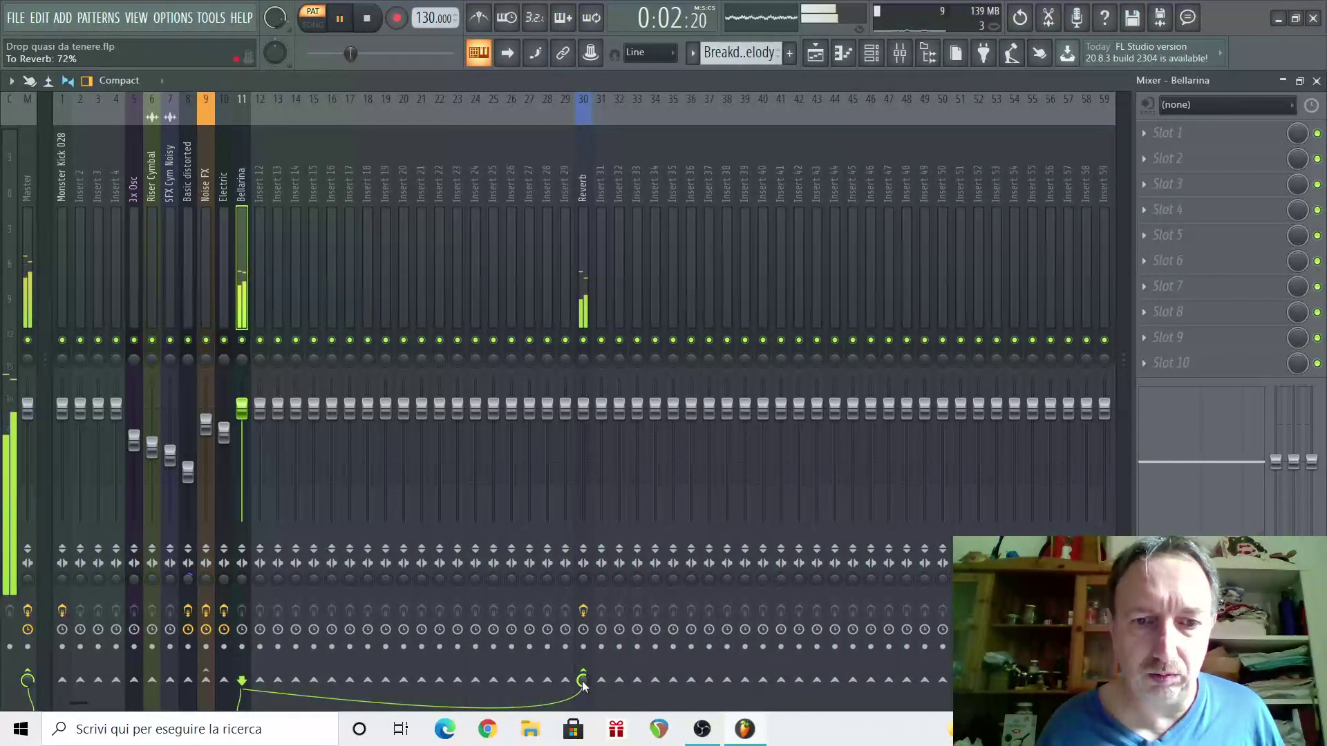
scroll(583, 682, down, 8)
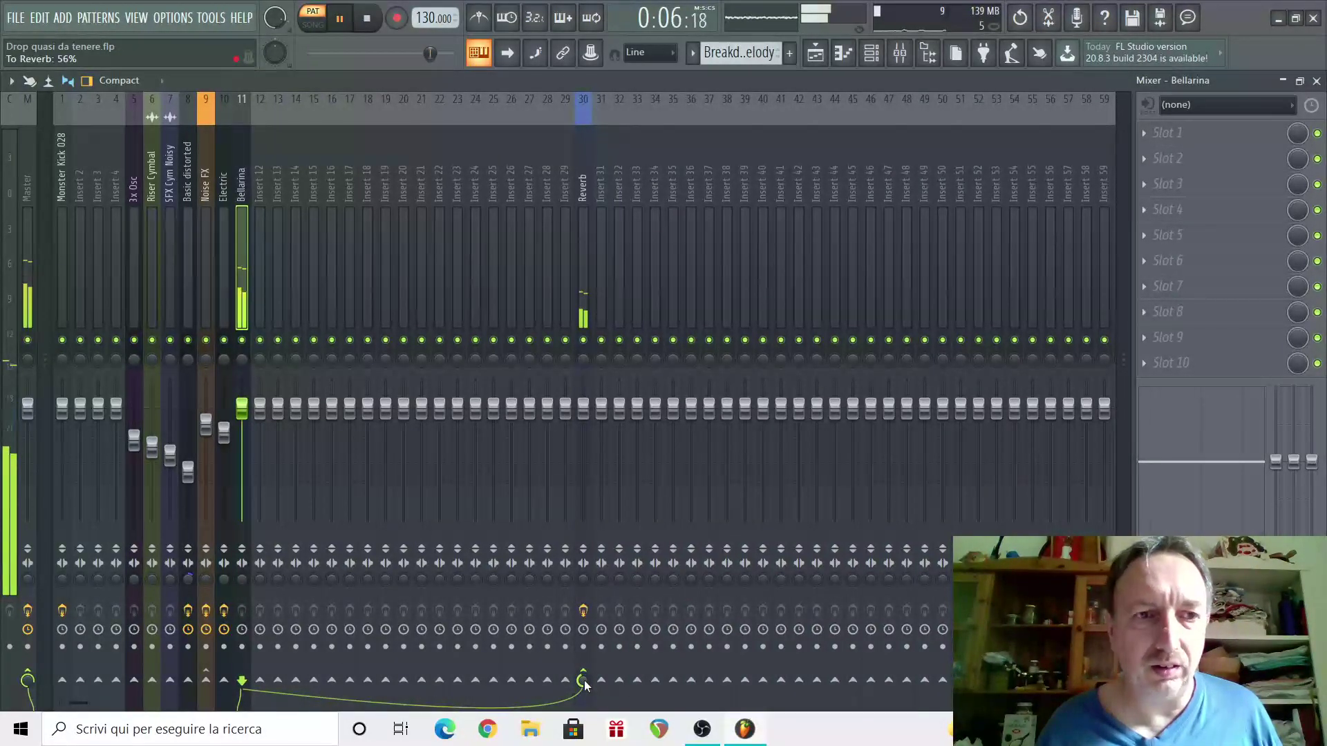
key(space)
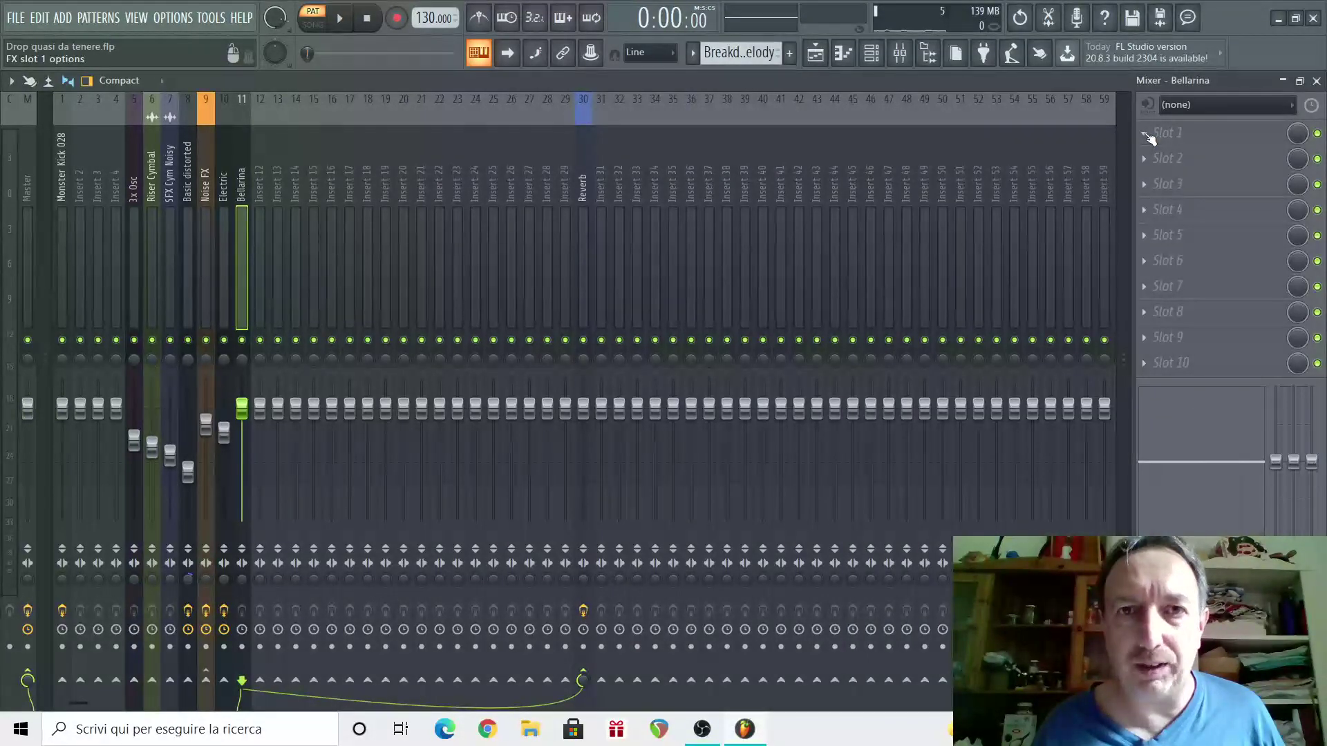
Load Fruity Delay 2 in slot 1 of the Bellarina mixer track and set its feedback mode to ping-pong.
click(1146, 133)
click(928, 171)
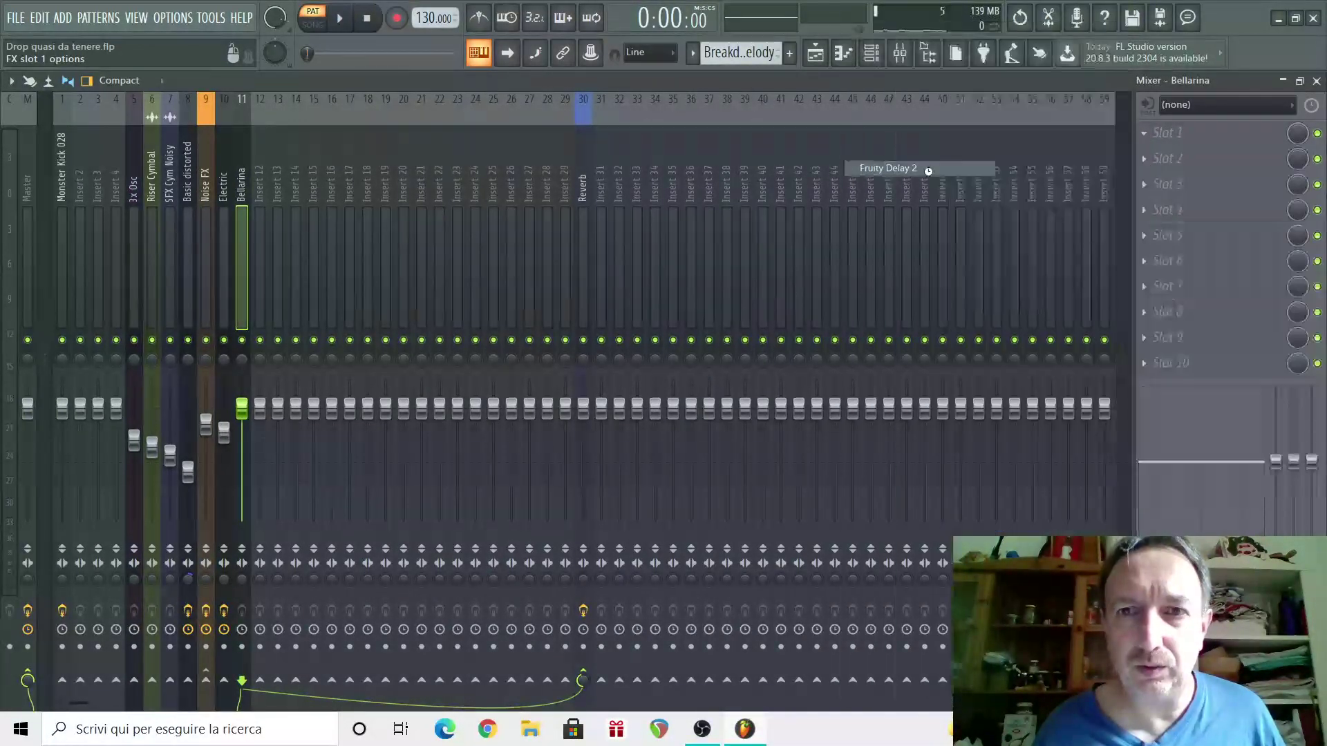
click(558, 320)
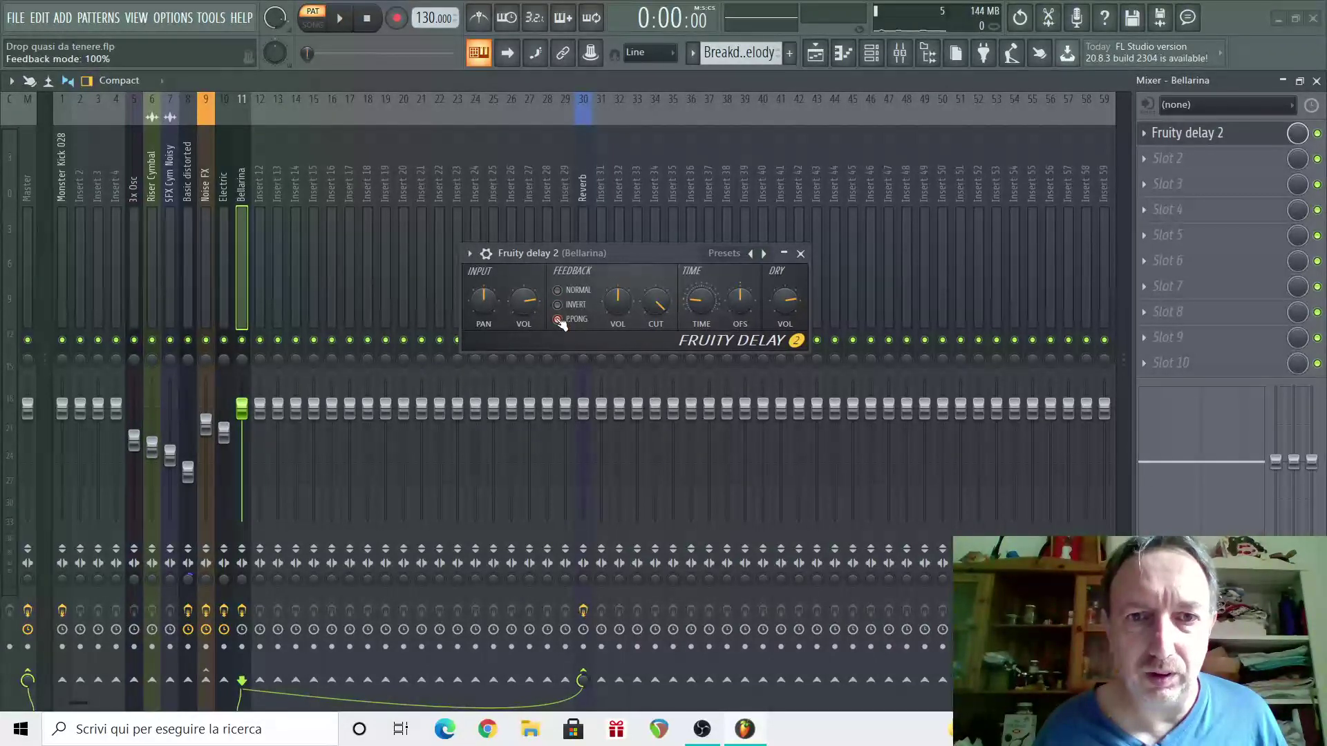
During playback, reduce the delay's feedback volume, set its input volume to 43%, and slightly lower the Bellarina track's level.
click(342, 22)
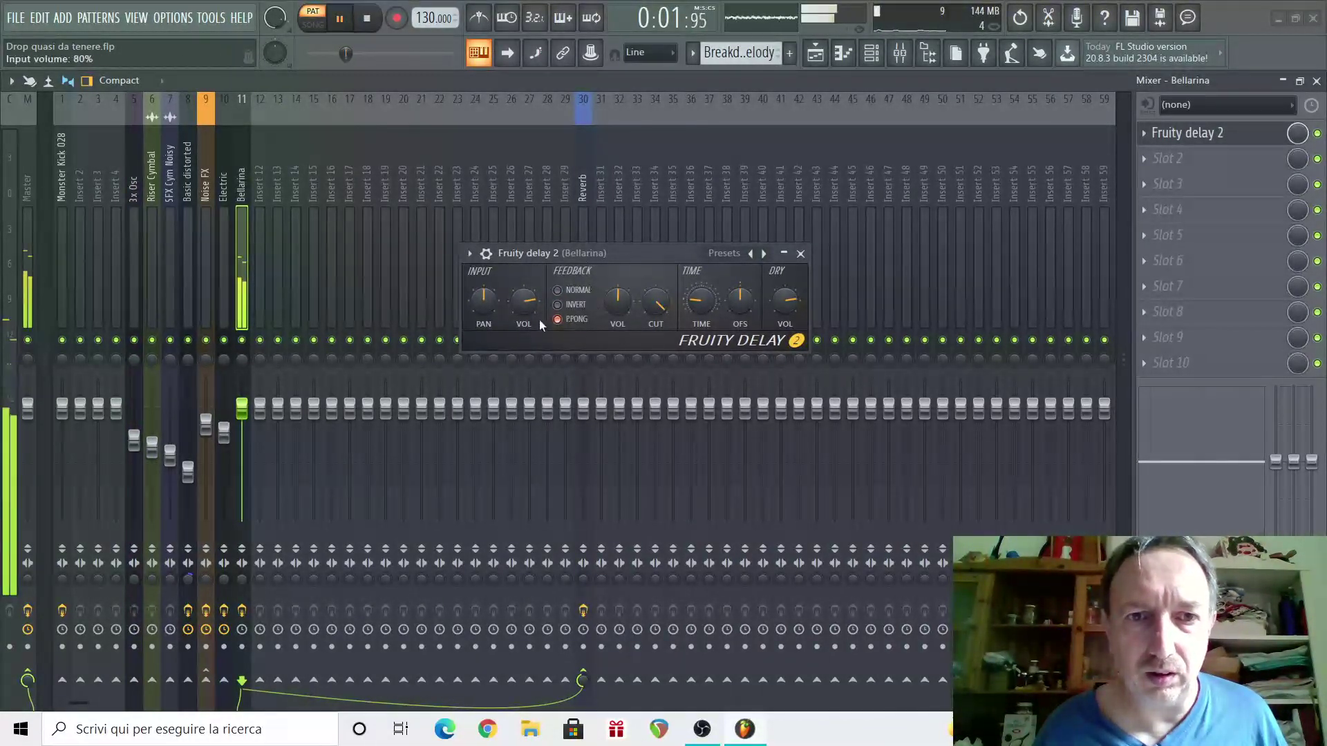
scroll(616, 307, down, 5)
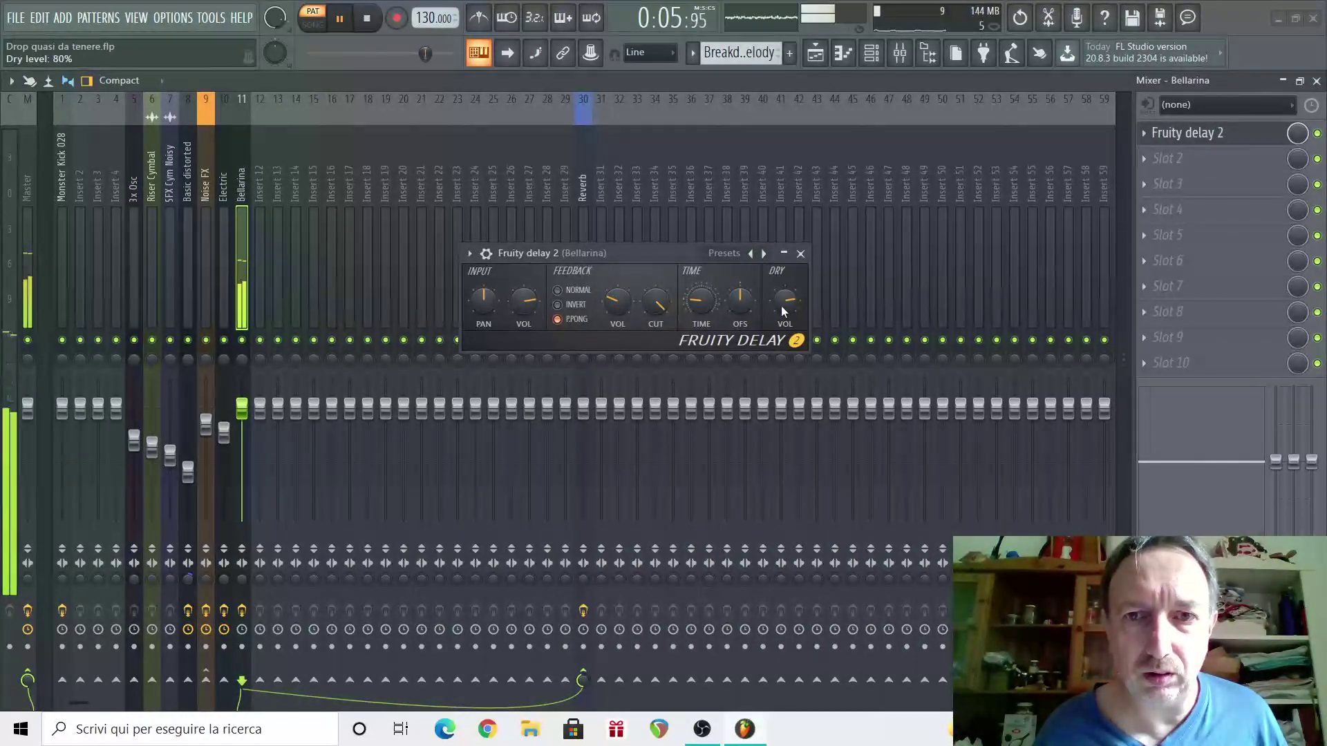
scroll(528, 300, down, 5)
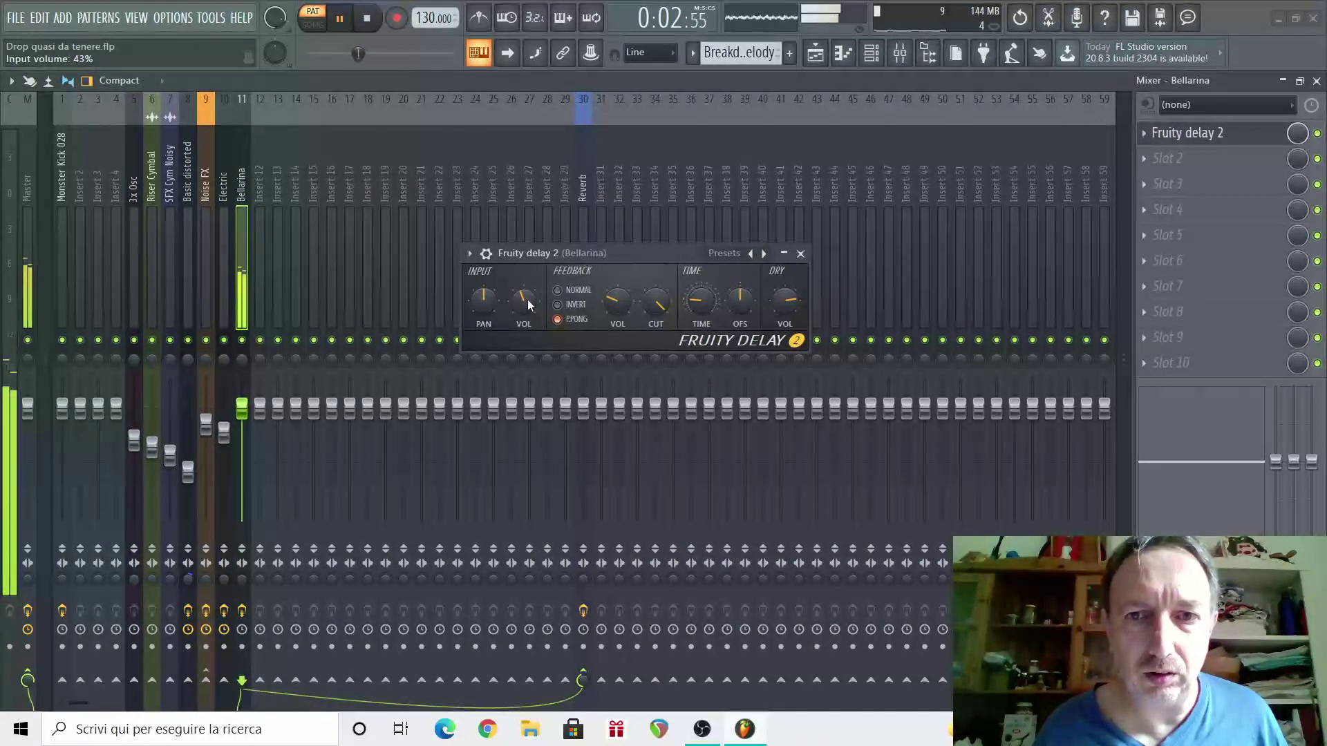
click(800, 254)
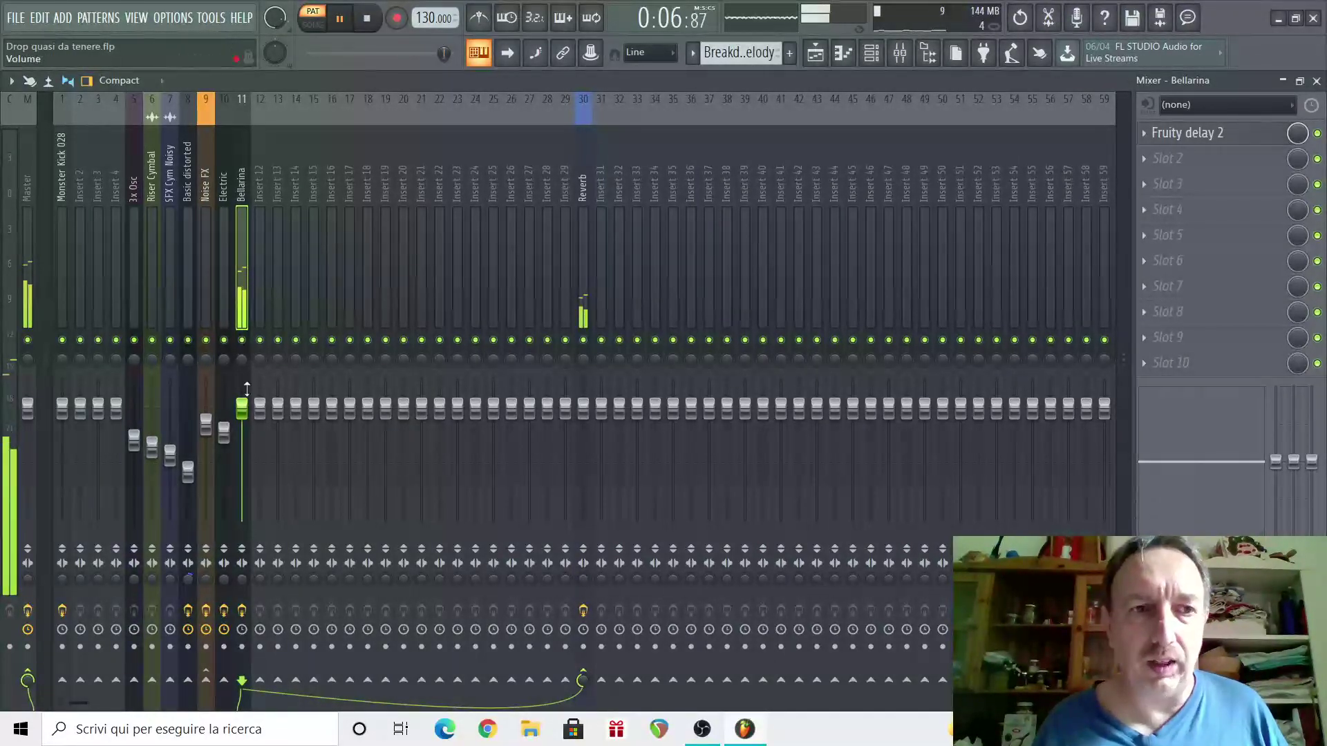
key(space)
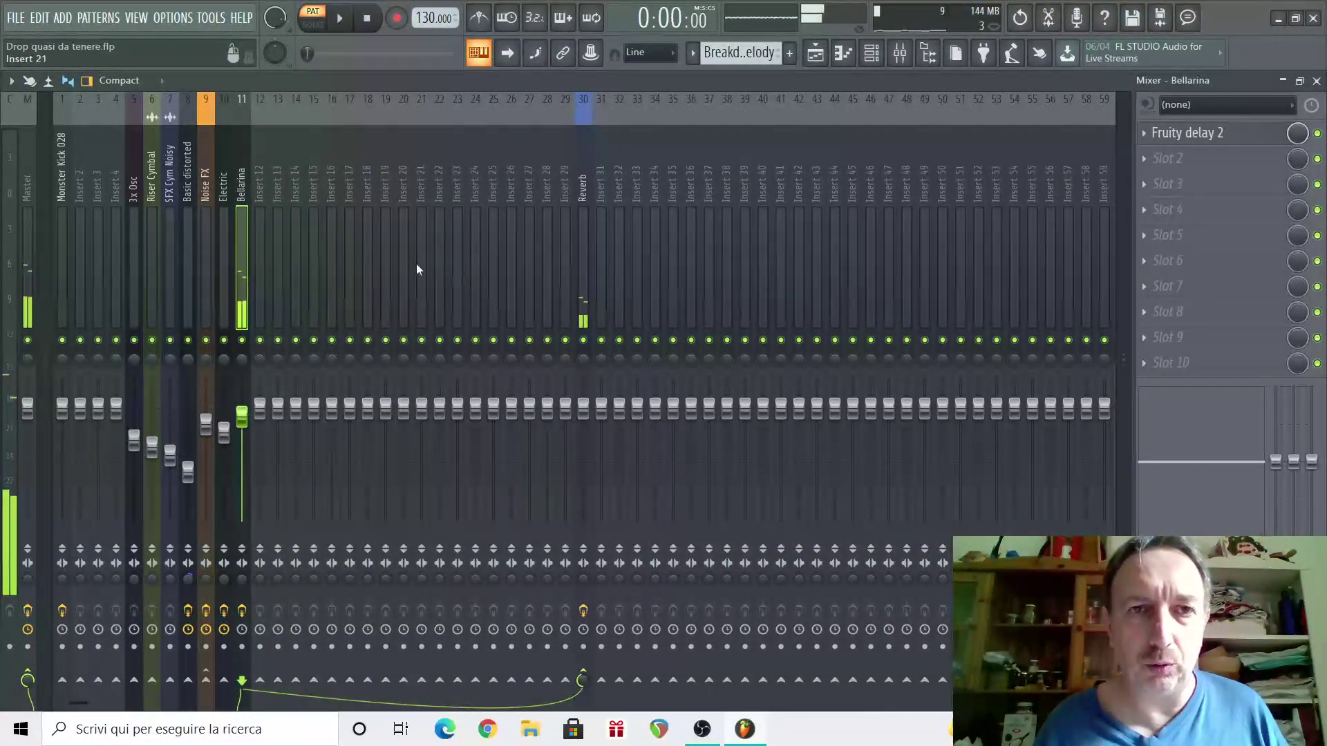
Place four consecutive Breakdown melody clips on Track 10 of the playlist, from bar 25 to bar 41.
click(821, 58)
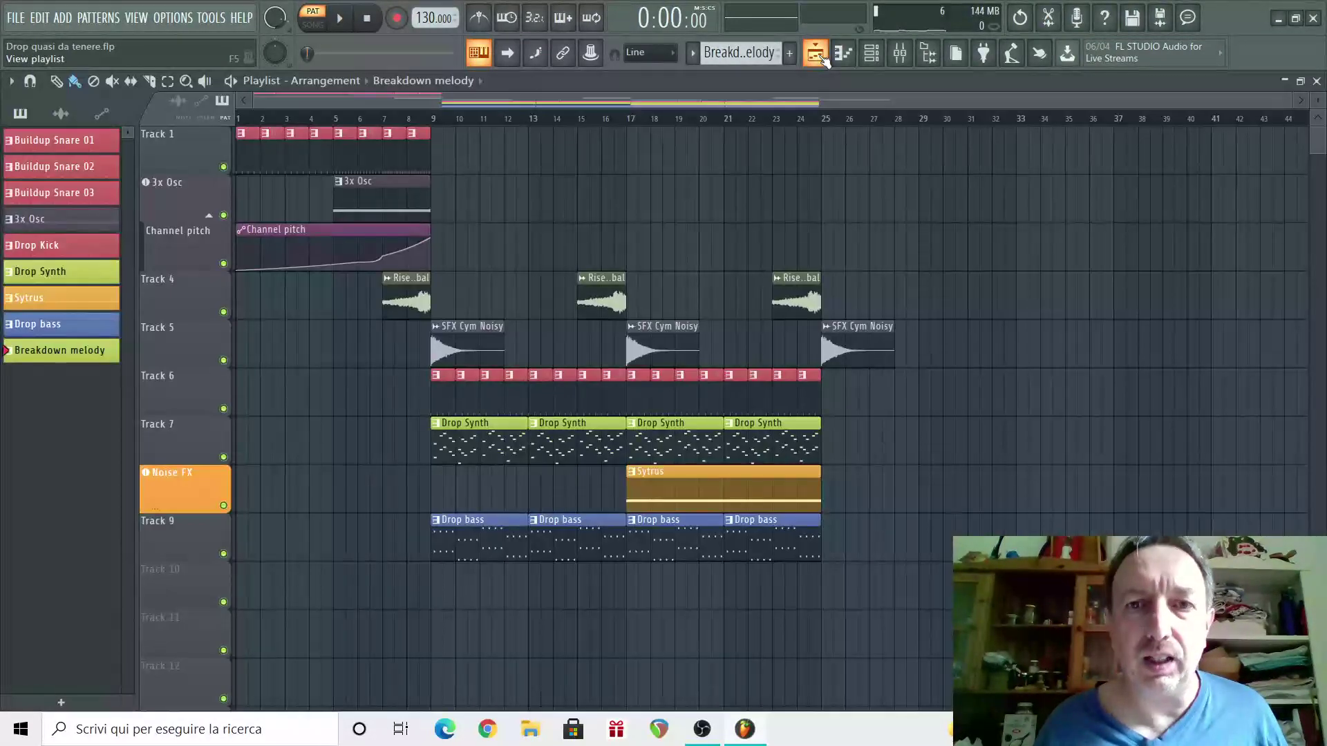
scroll(829, 567, right, 3)
click(719, 591)
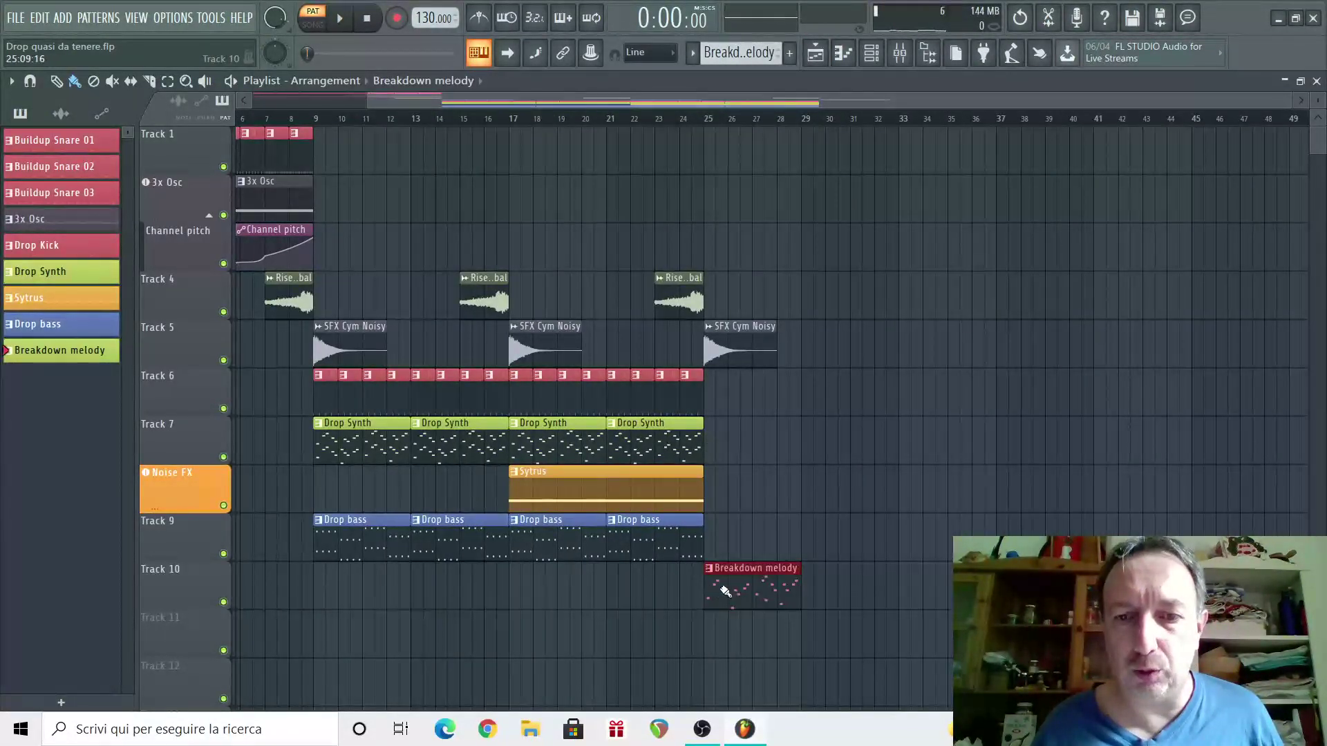
drag(726, 592, 926, 588)
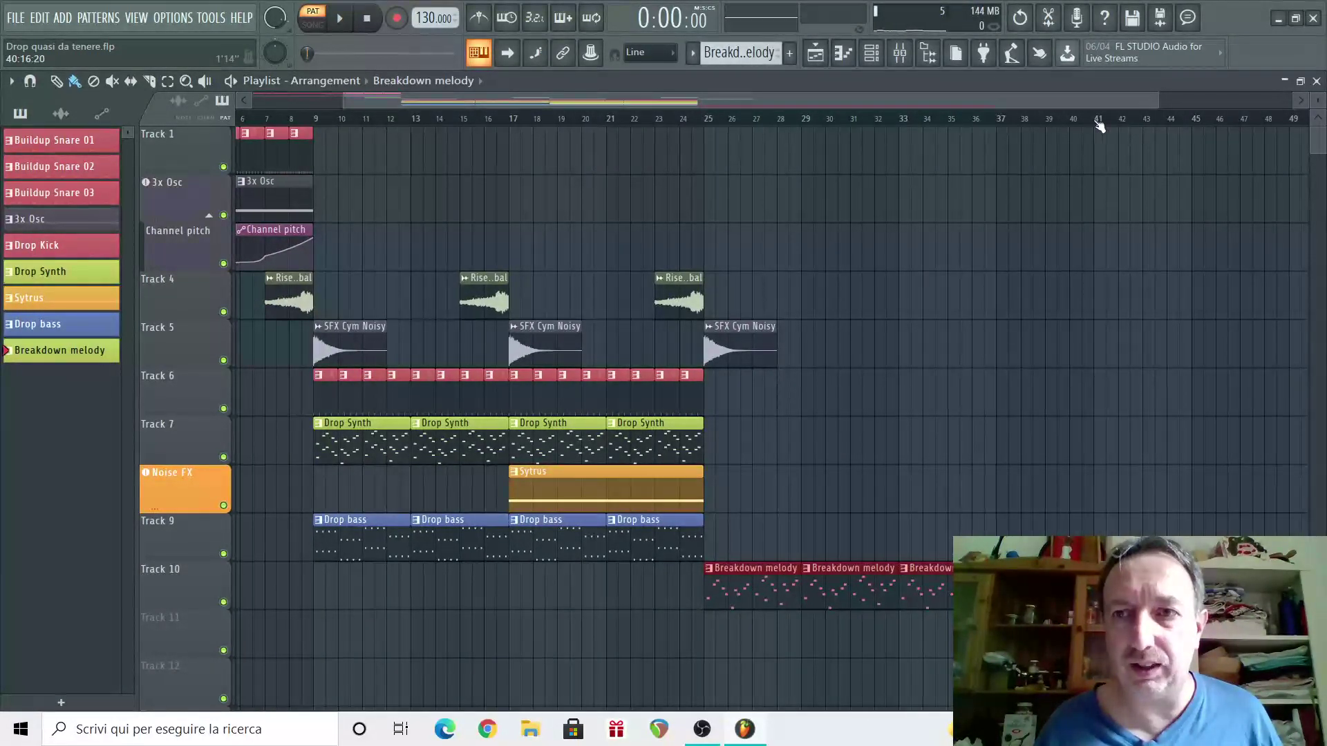
scroll(840, 553, right, 3)
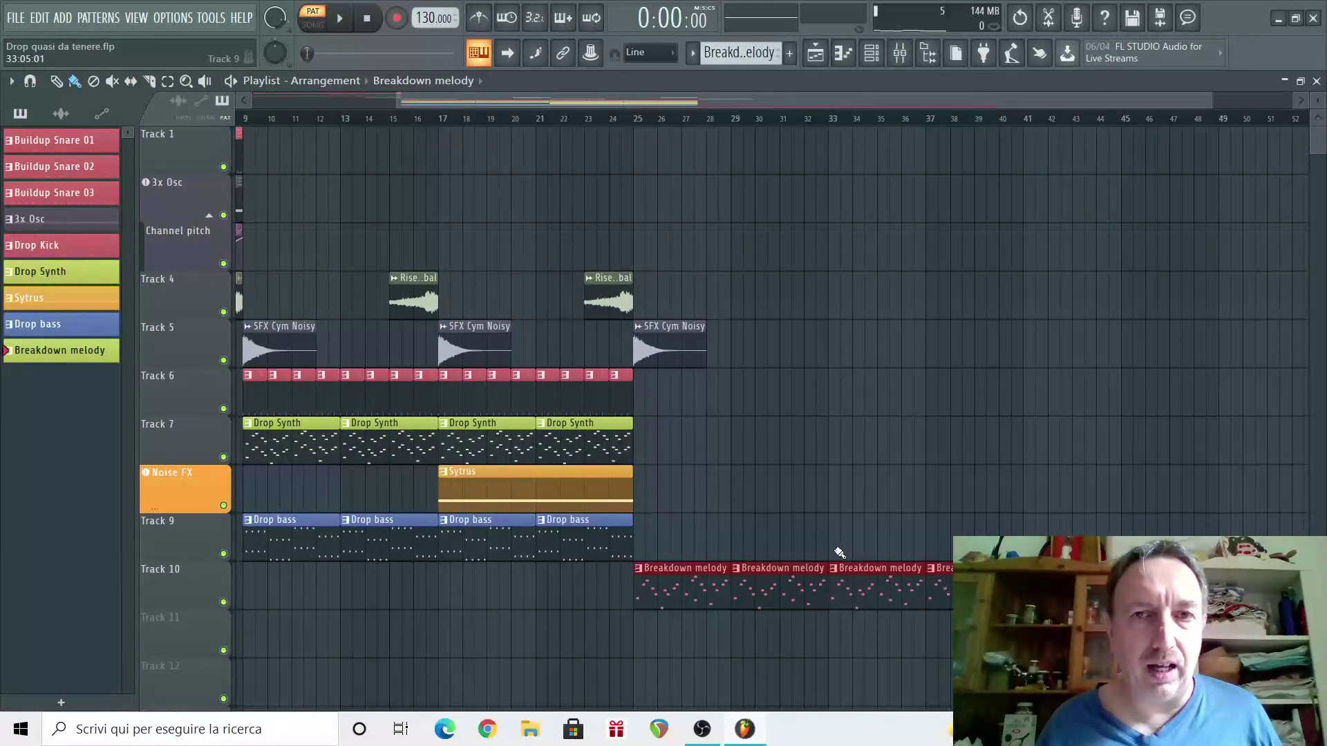
scroll(819, 450, down, 2)
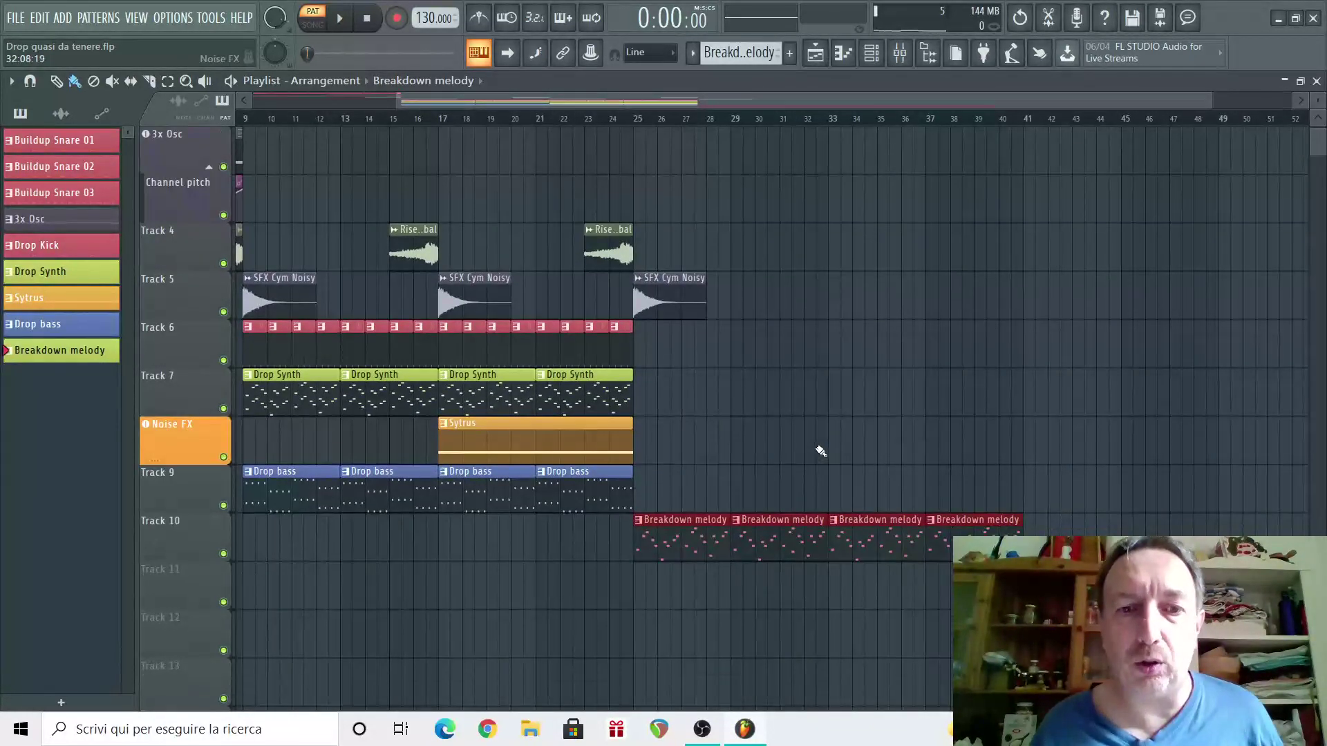
Create a new pattern named "Breakdown keys" and give it the yellow-green color.
click(789, 53)
text(Breakdown keys)
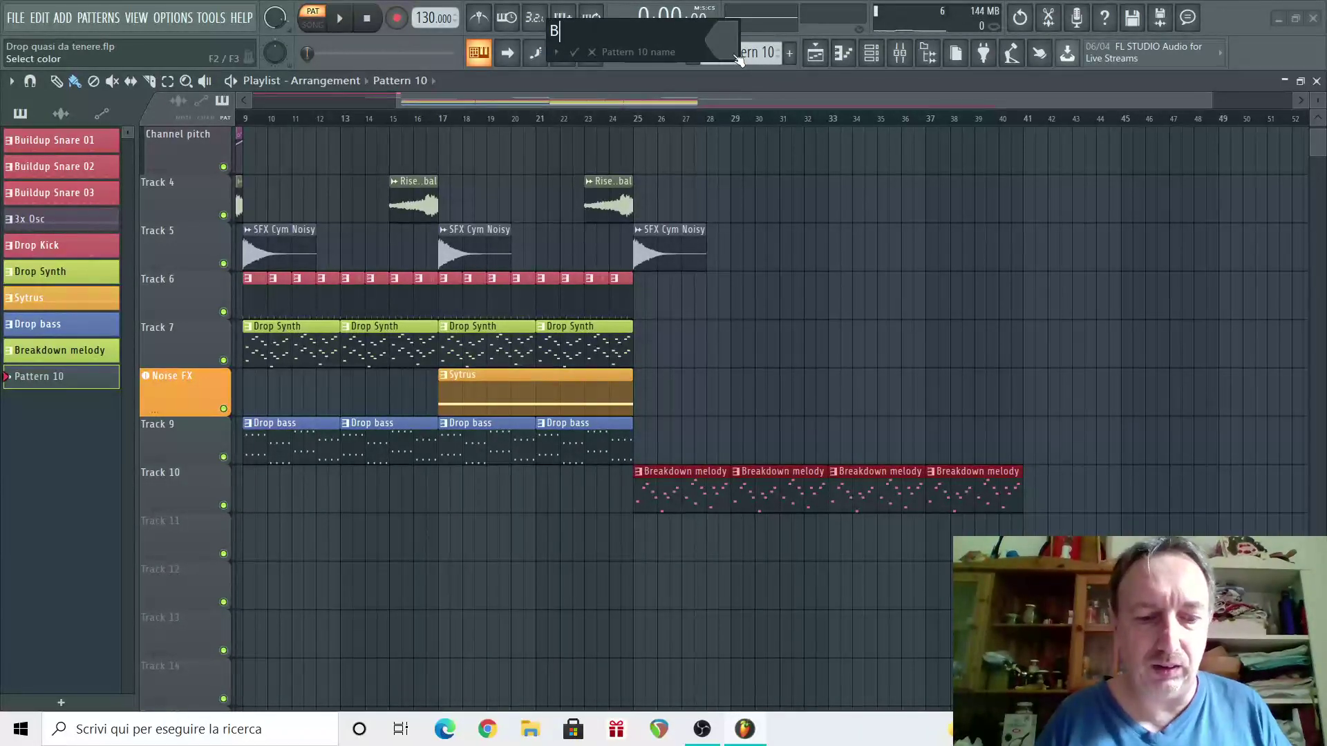
click(716, 40)
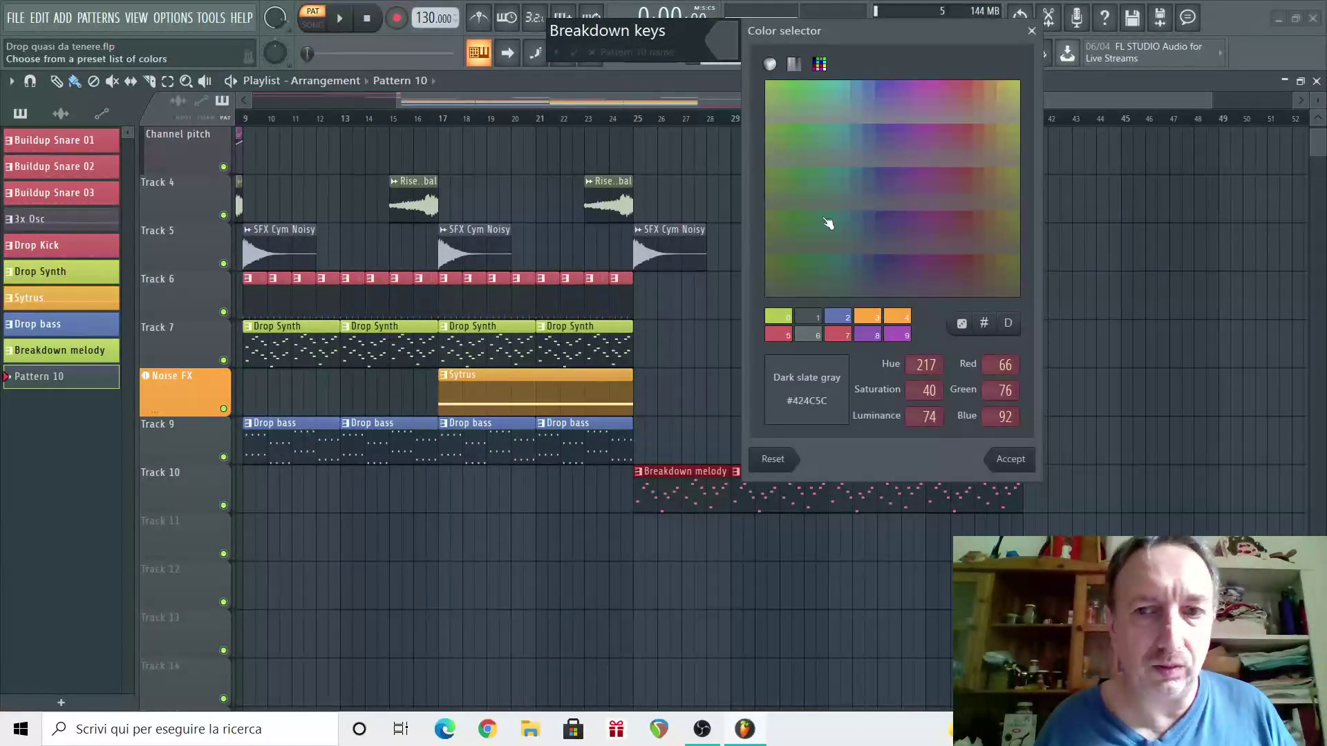
click(778, 315)
click(1011, 459)
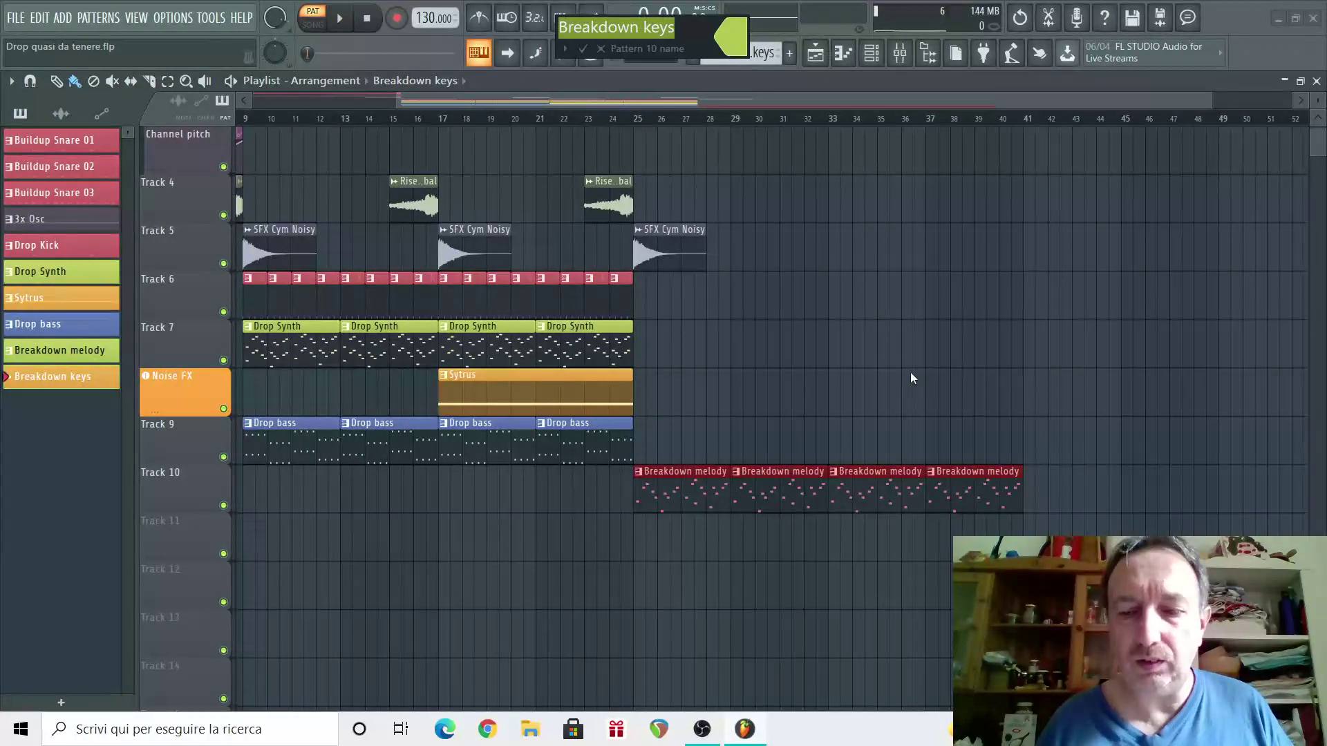
key(Return)
Add an FL Keys channel to the channel rack and move its plugin window clear of the channel names.
key(F6)
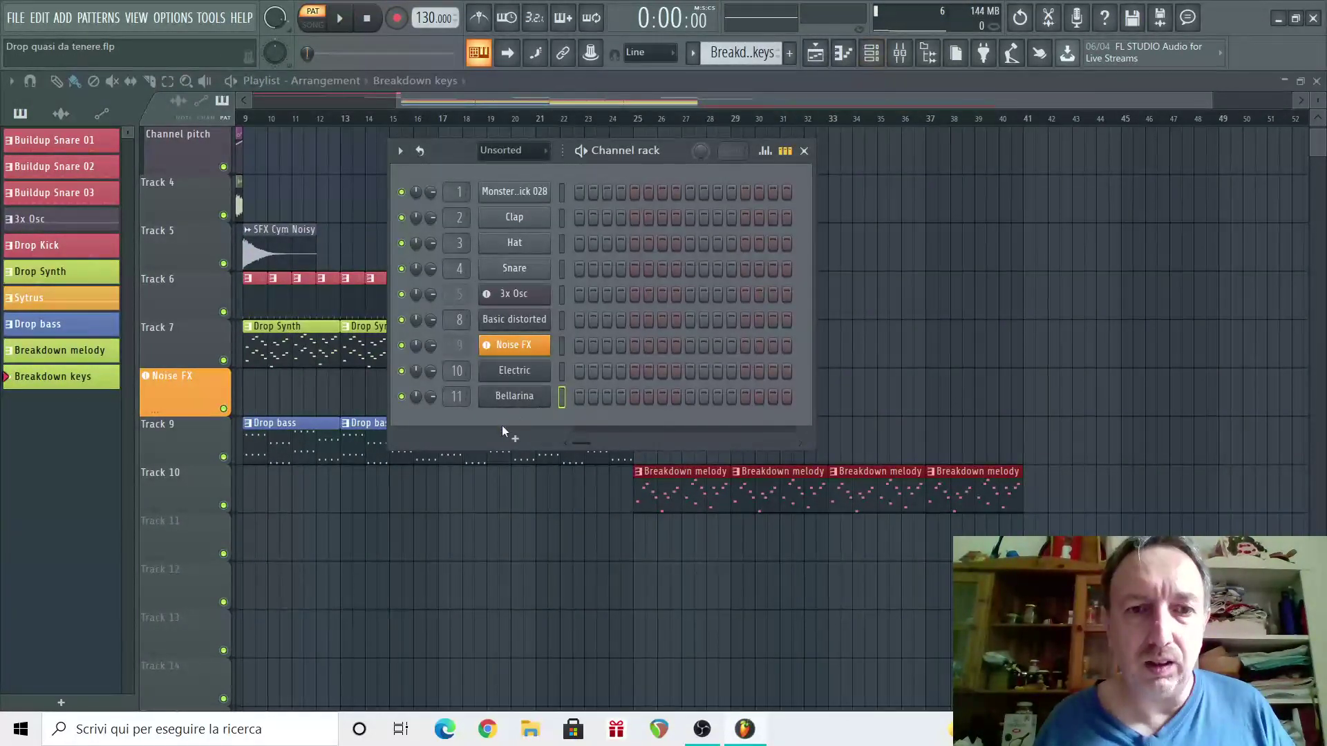
click(514, 438)
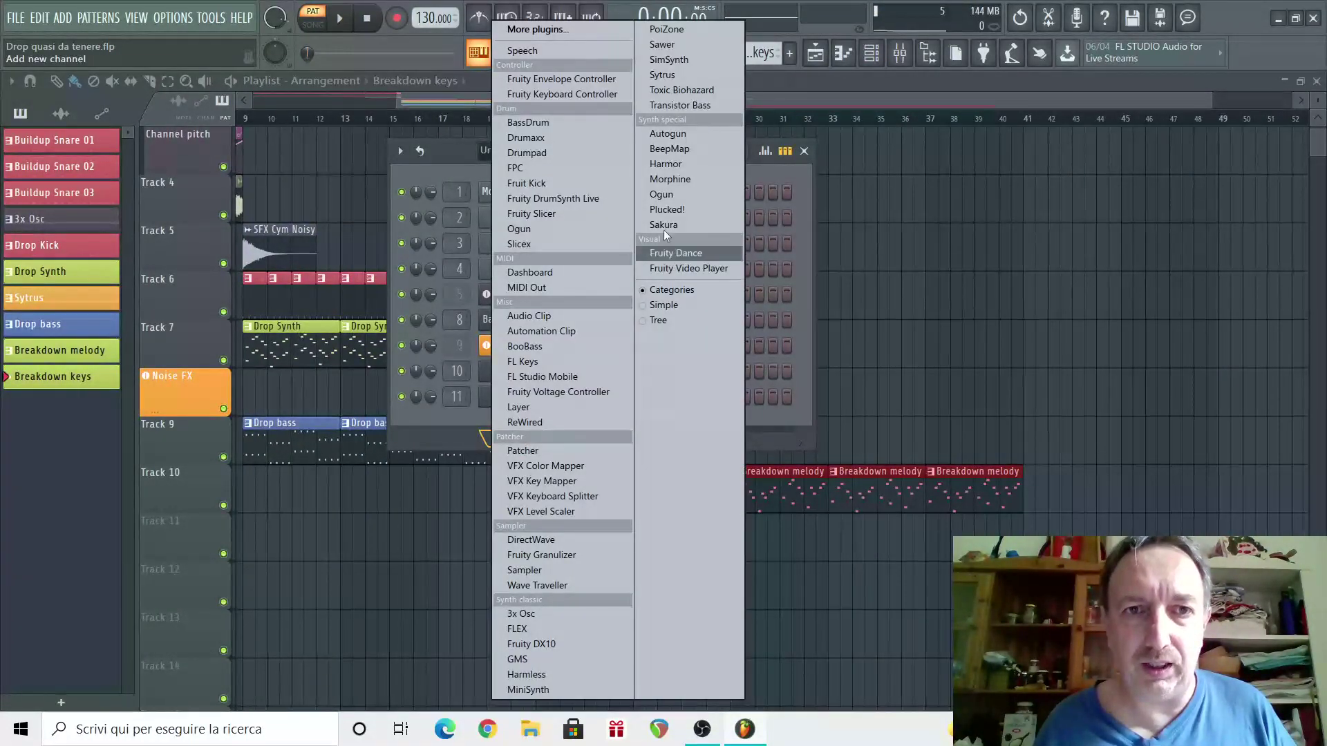
click(527, 361)
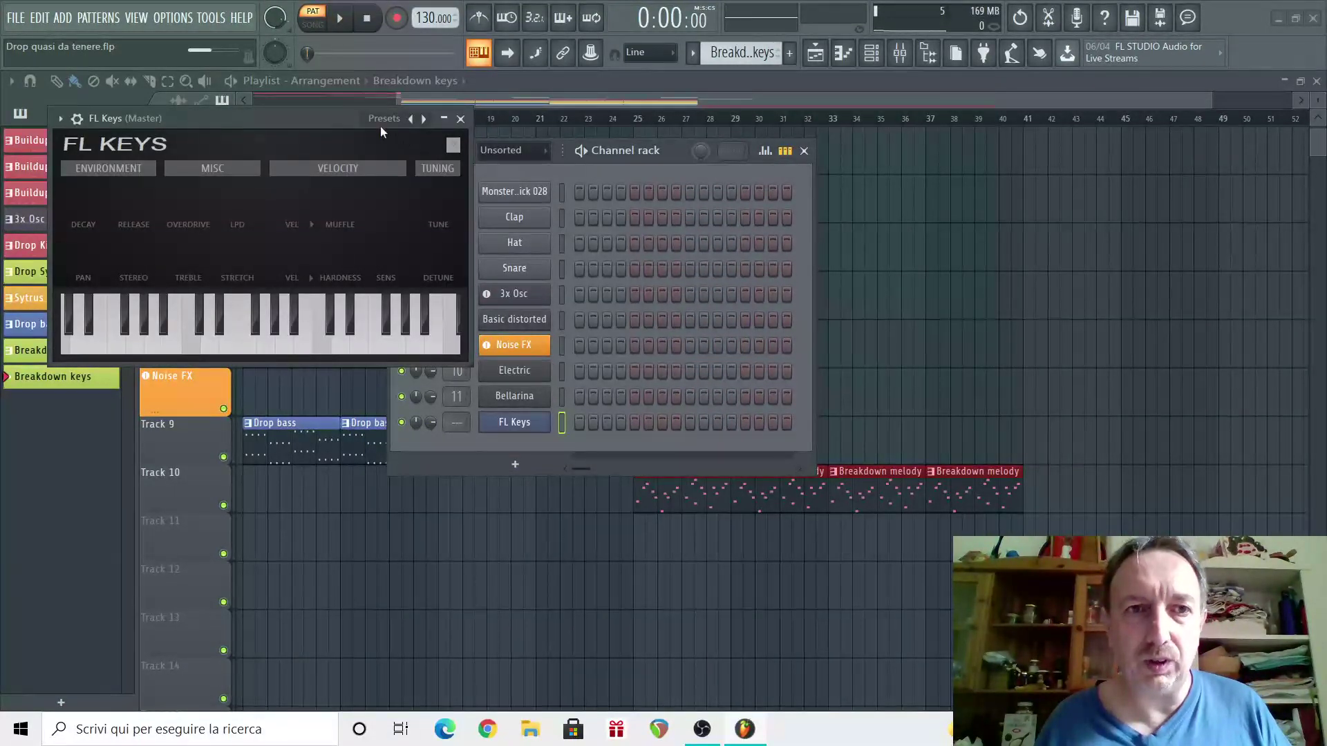
mouse_move(331, 119)
mouse_down()
mouse_move(787, 215)
mouse_move(854, 160)
mouse_up()
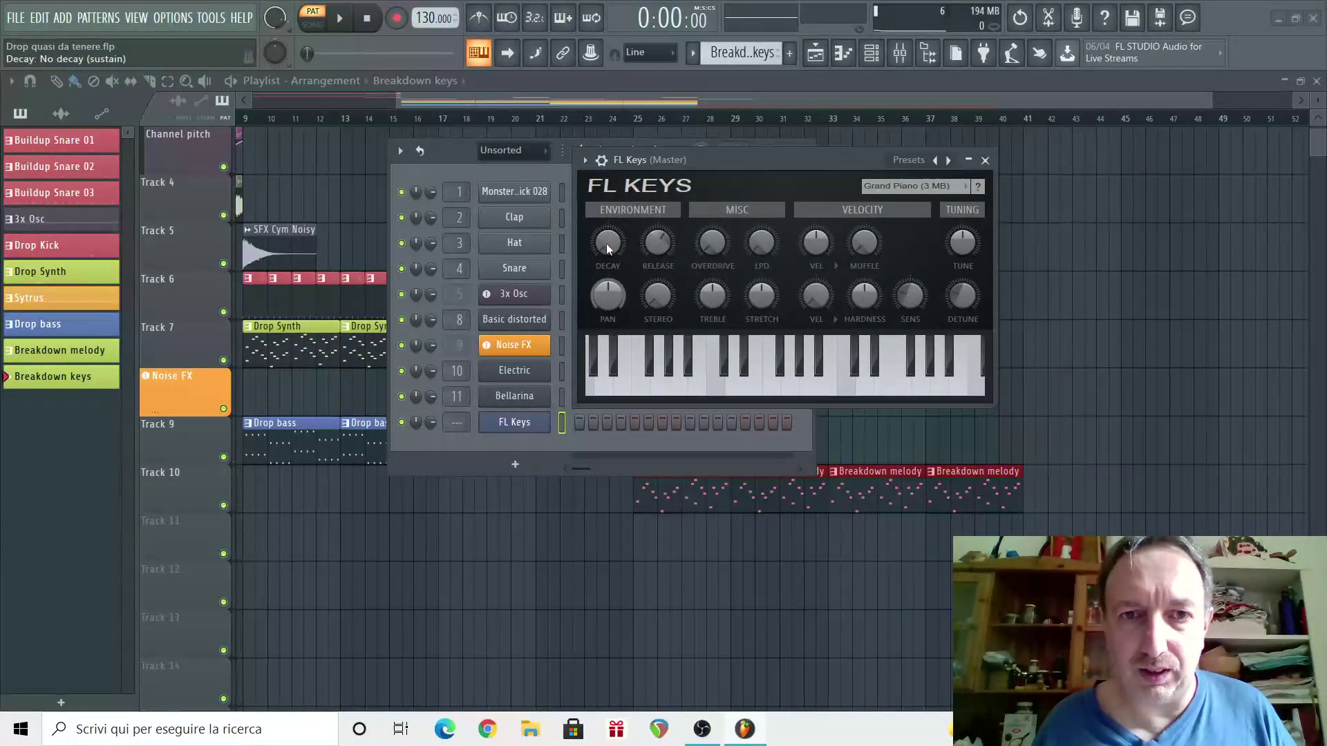
Add decay to the FL Keys piano, reduce its release and hardness while auditioning notes, and close the plugin window.
drag(607, 244, 608, 249)
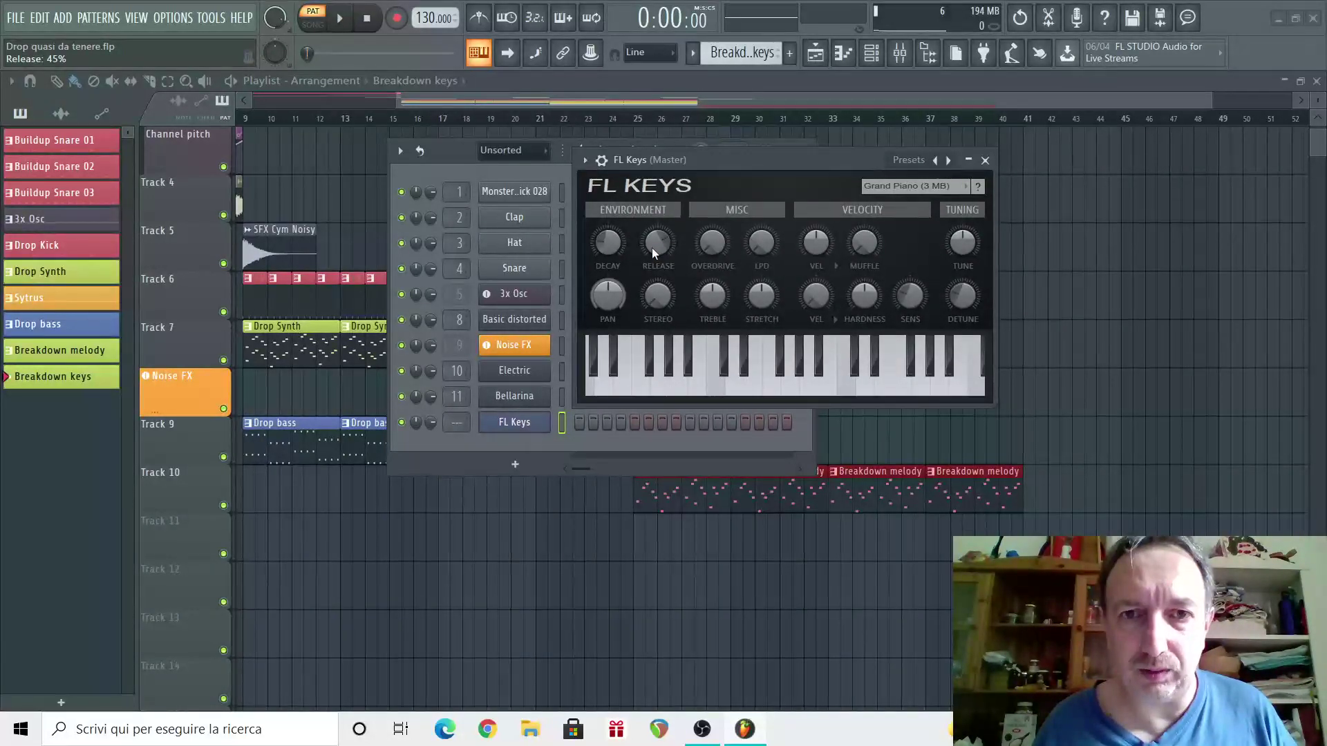
click(754, 387)
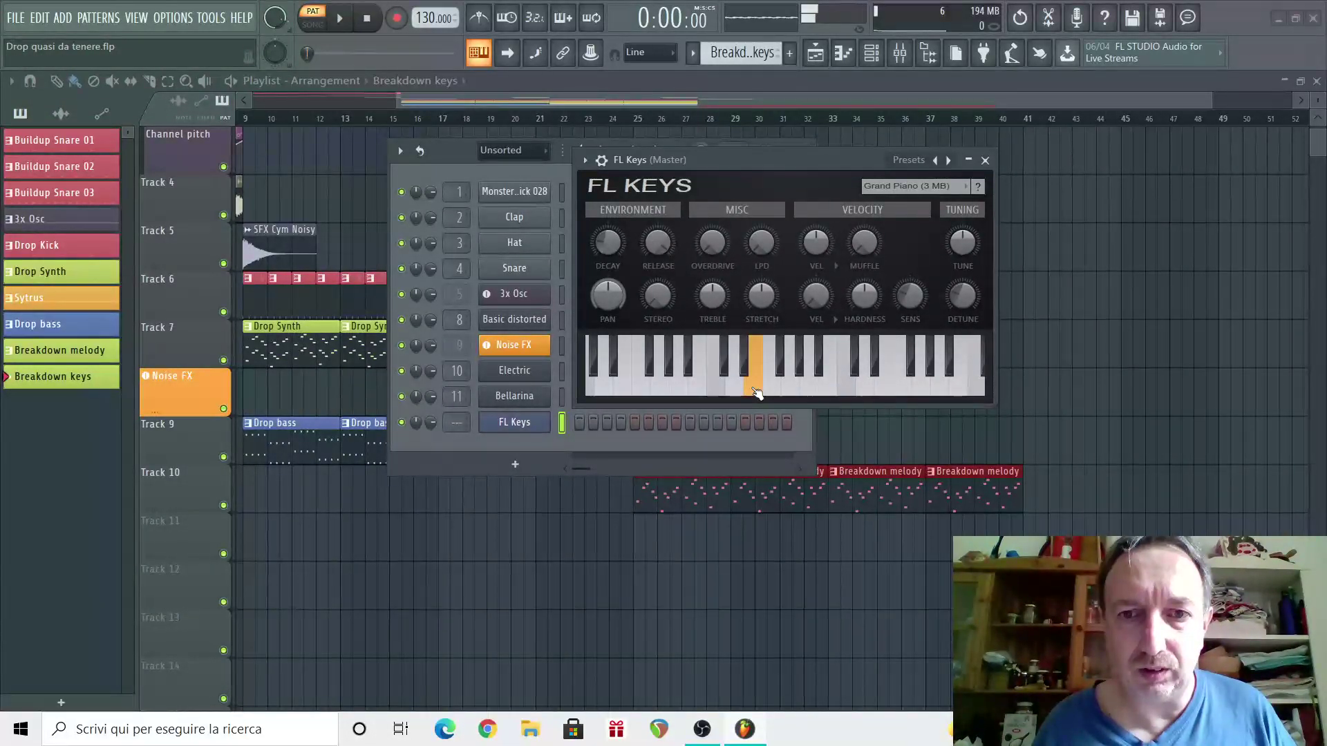
click(757, 390)
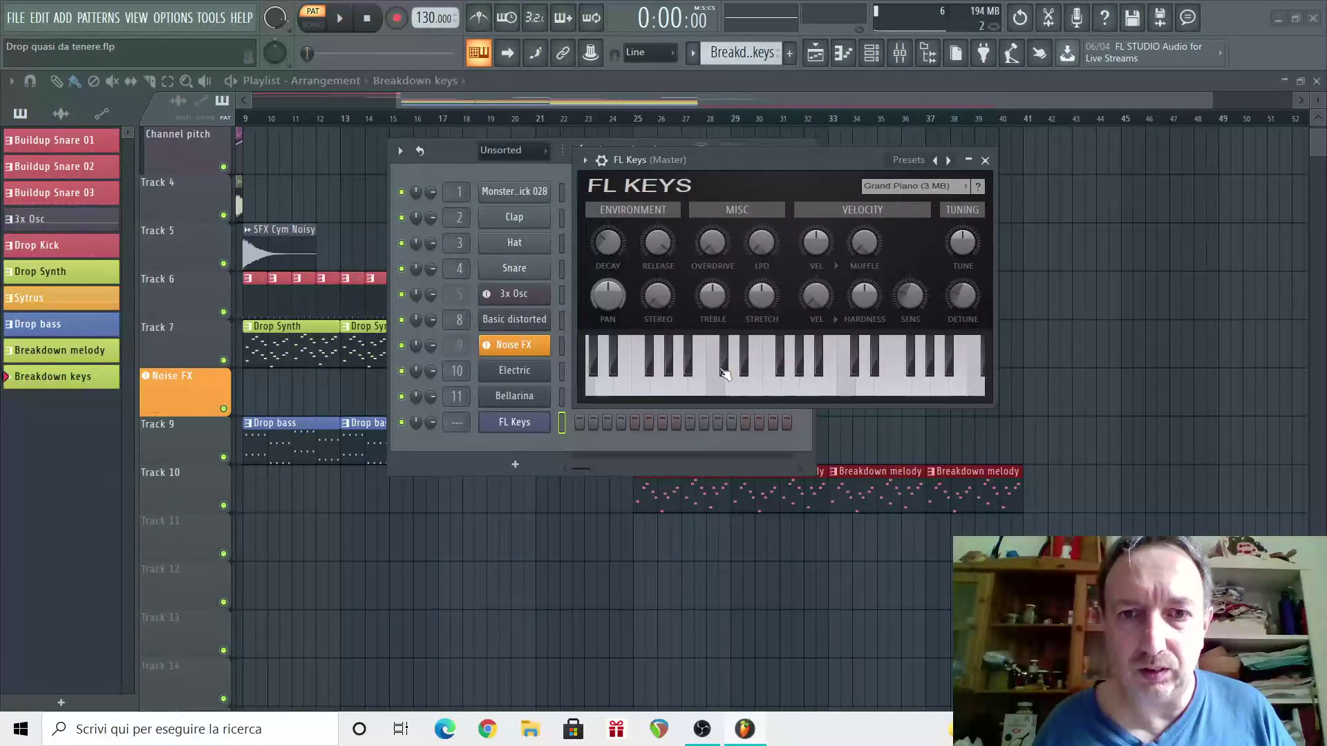
click(757, 391)
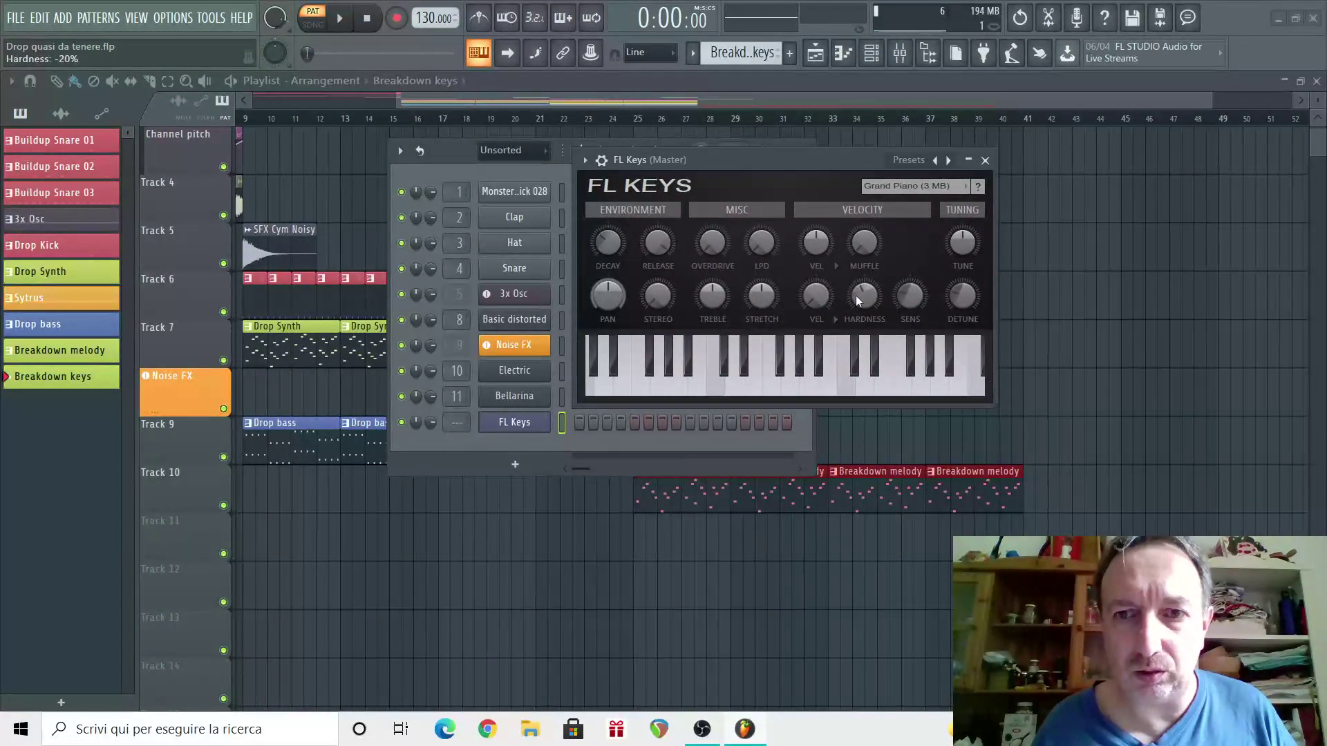
click(757, 390)
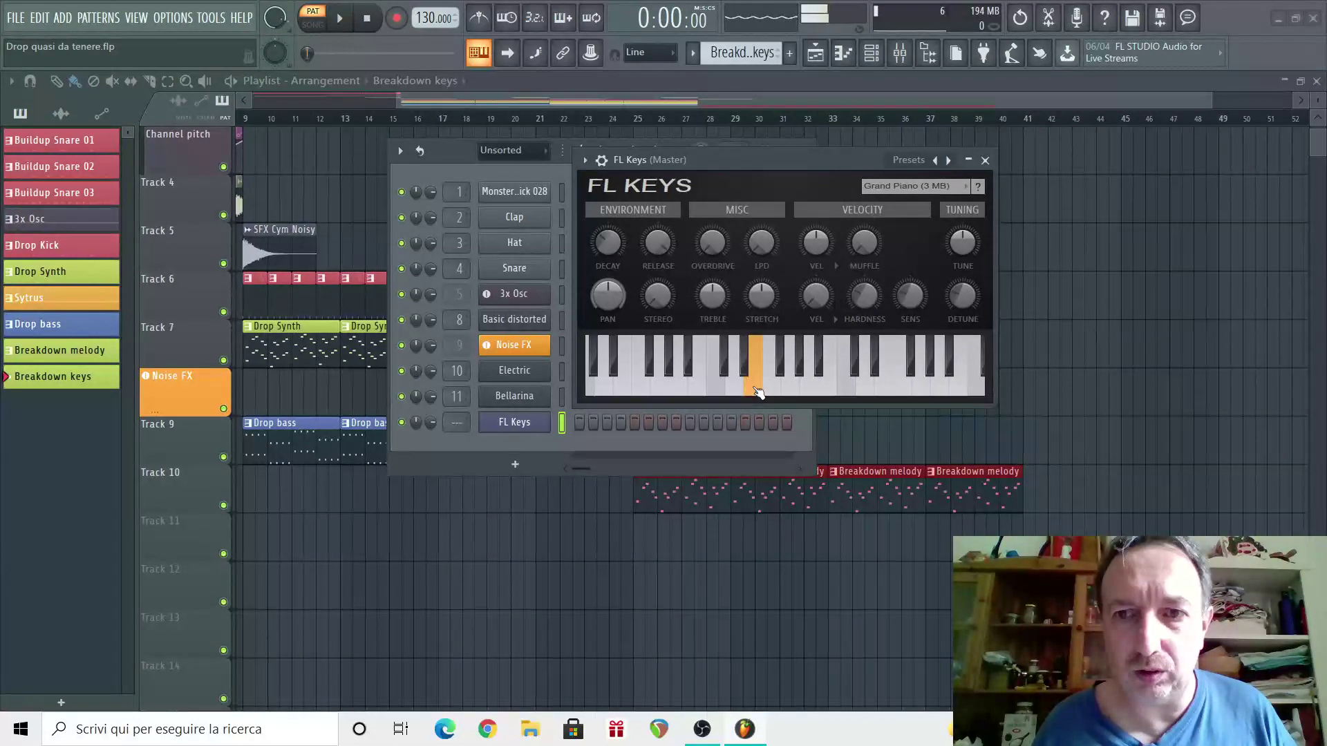
click(757, 391)
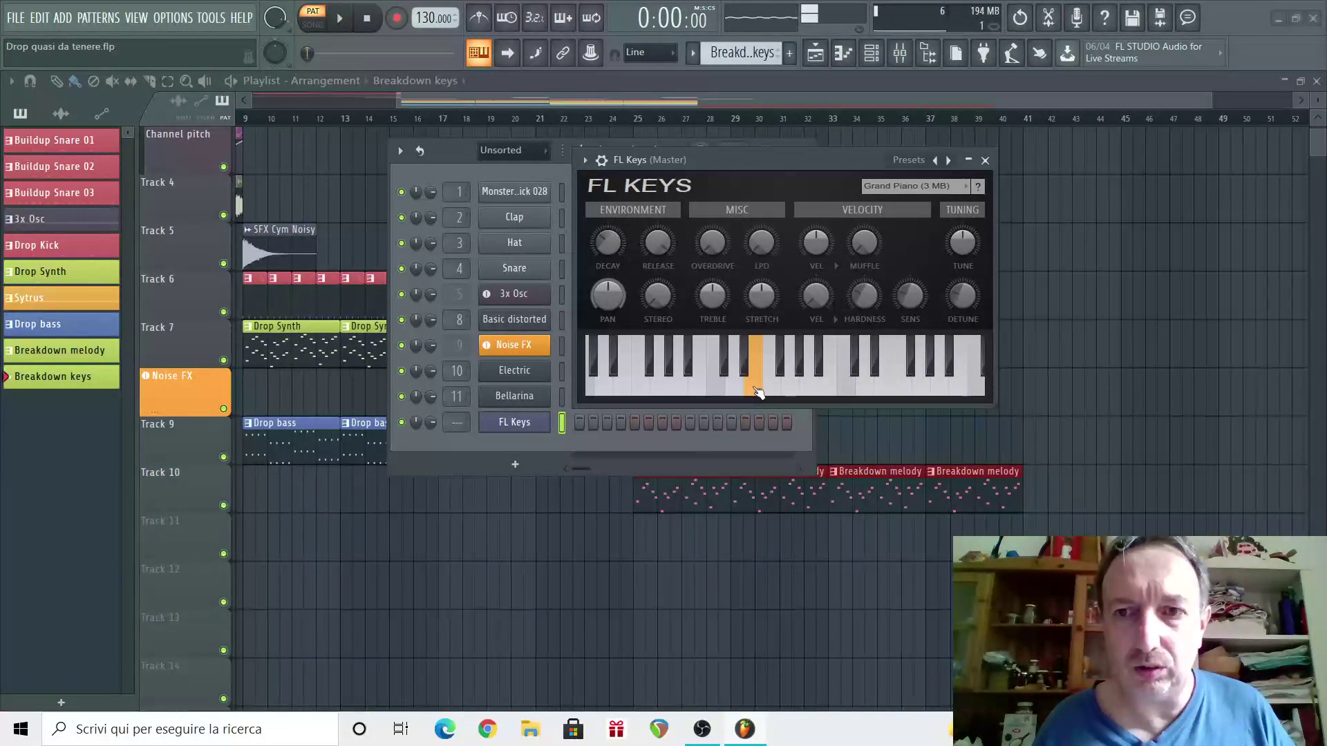
click(986, 160)
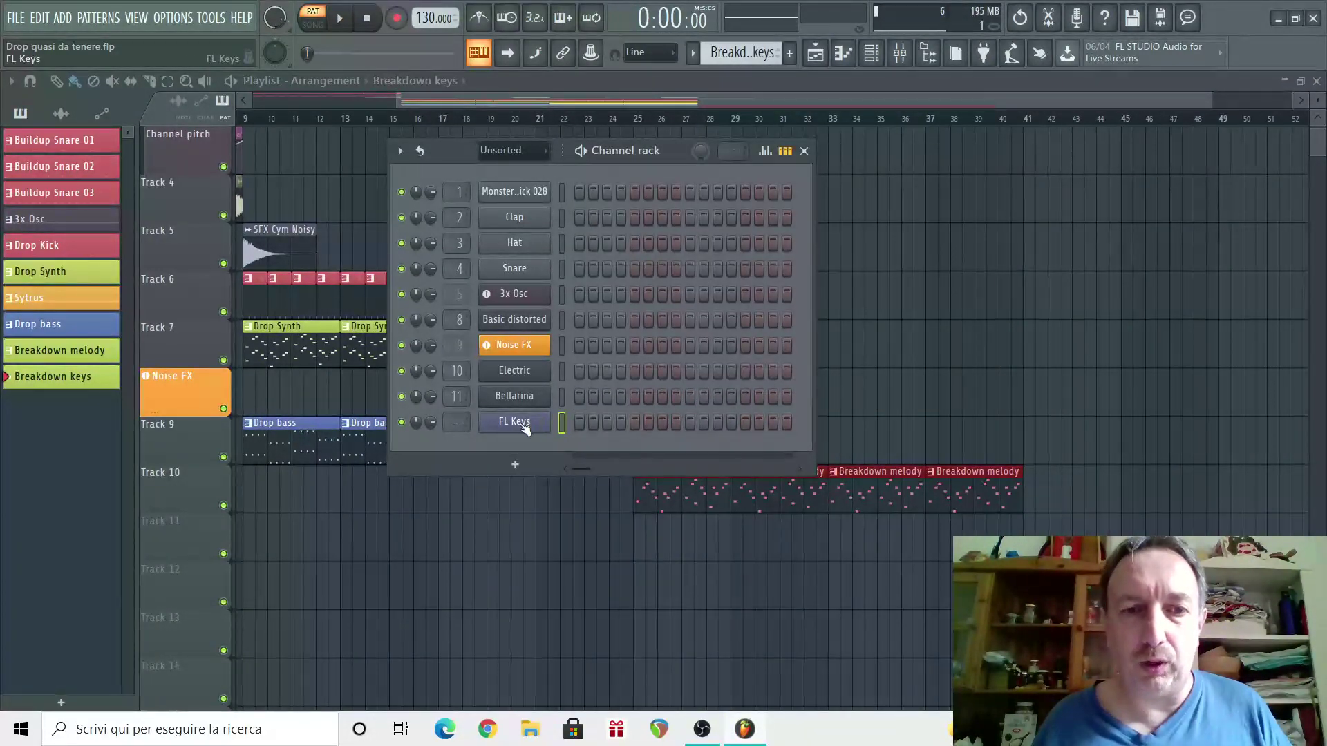
Select and copy all the Basic distorted notes in the Drop Synth pattern, and close the piano roll.
key(F6)
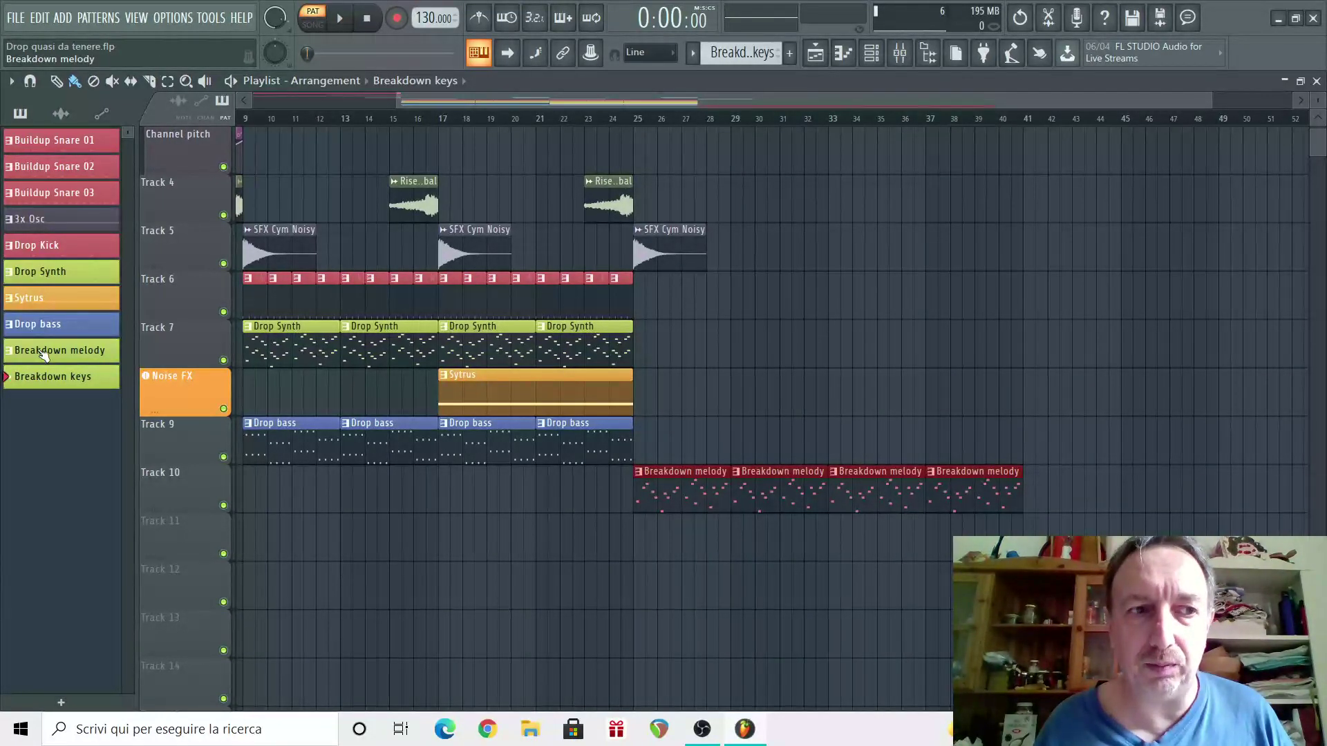
double_click(277, 342)
click(644, 323)
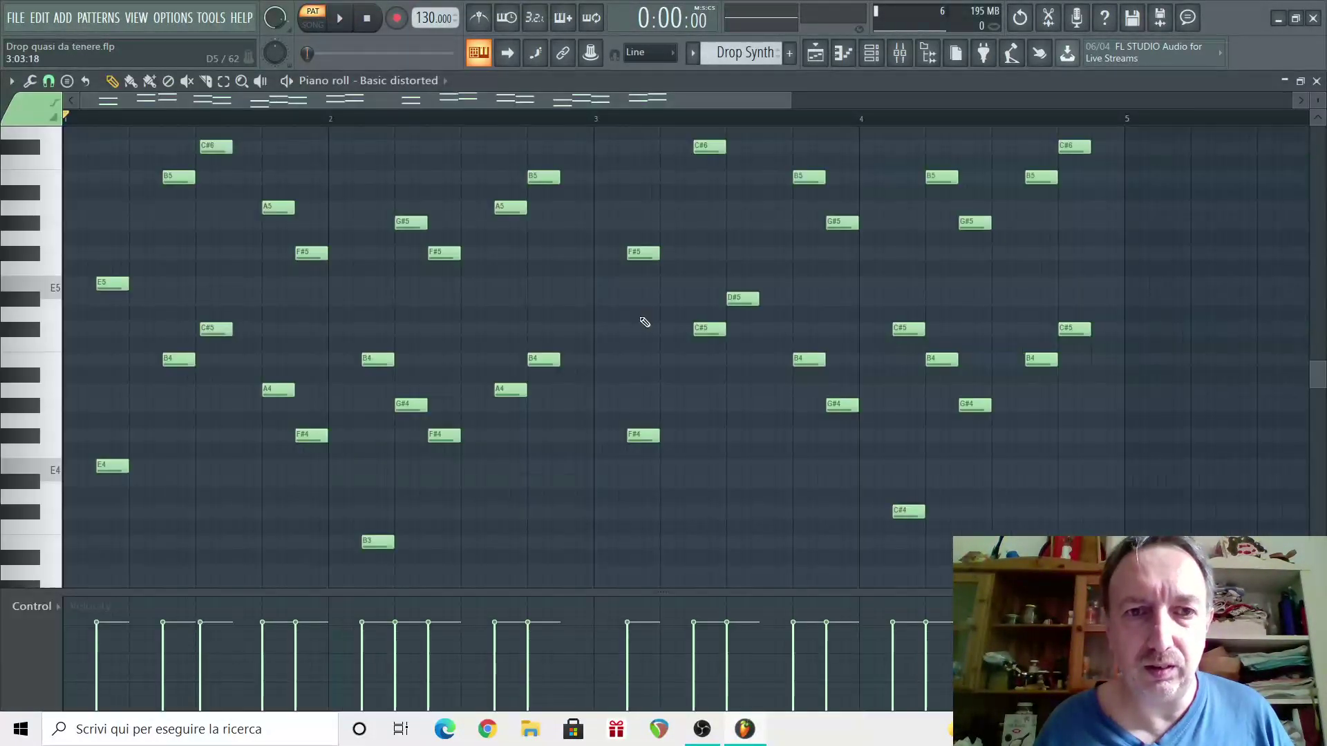
key(ctrl+a)
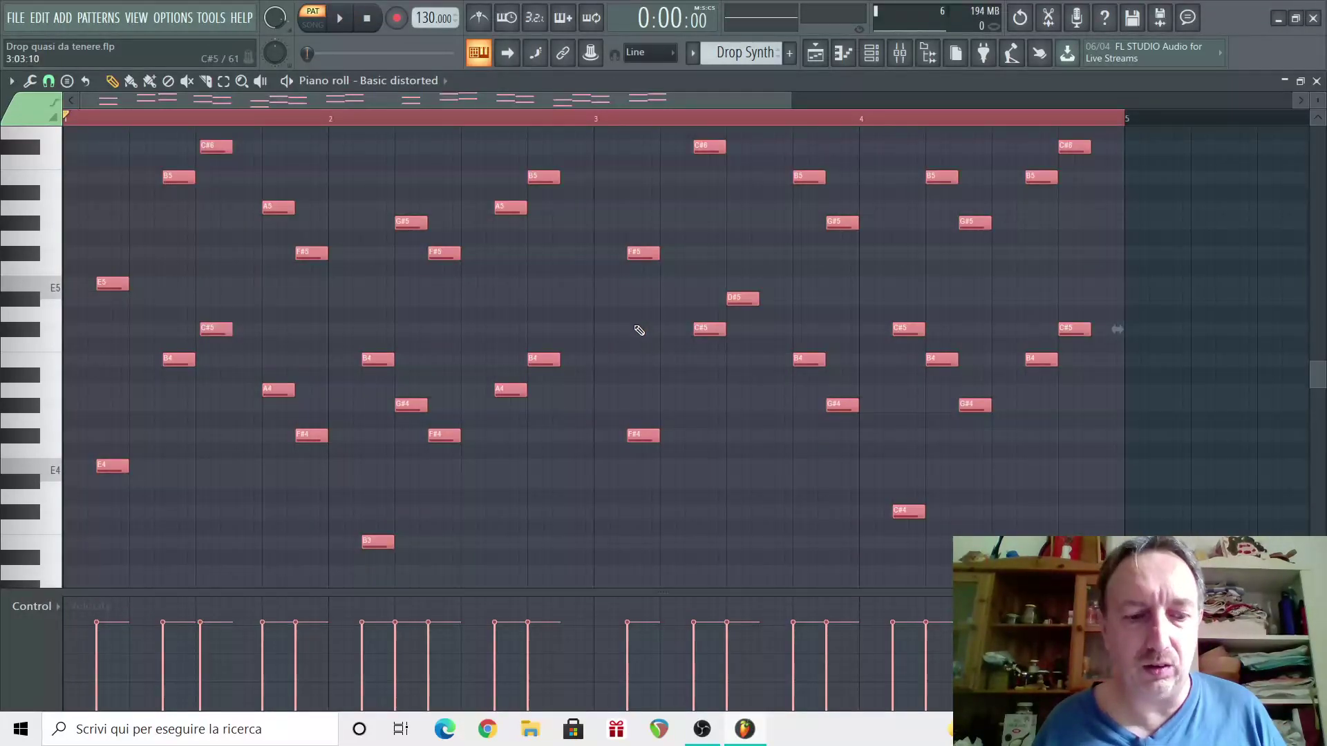
key(F7)
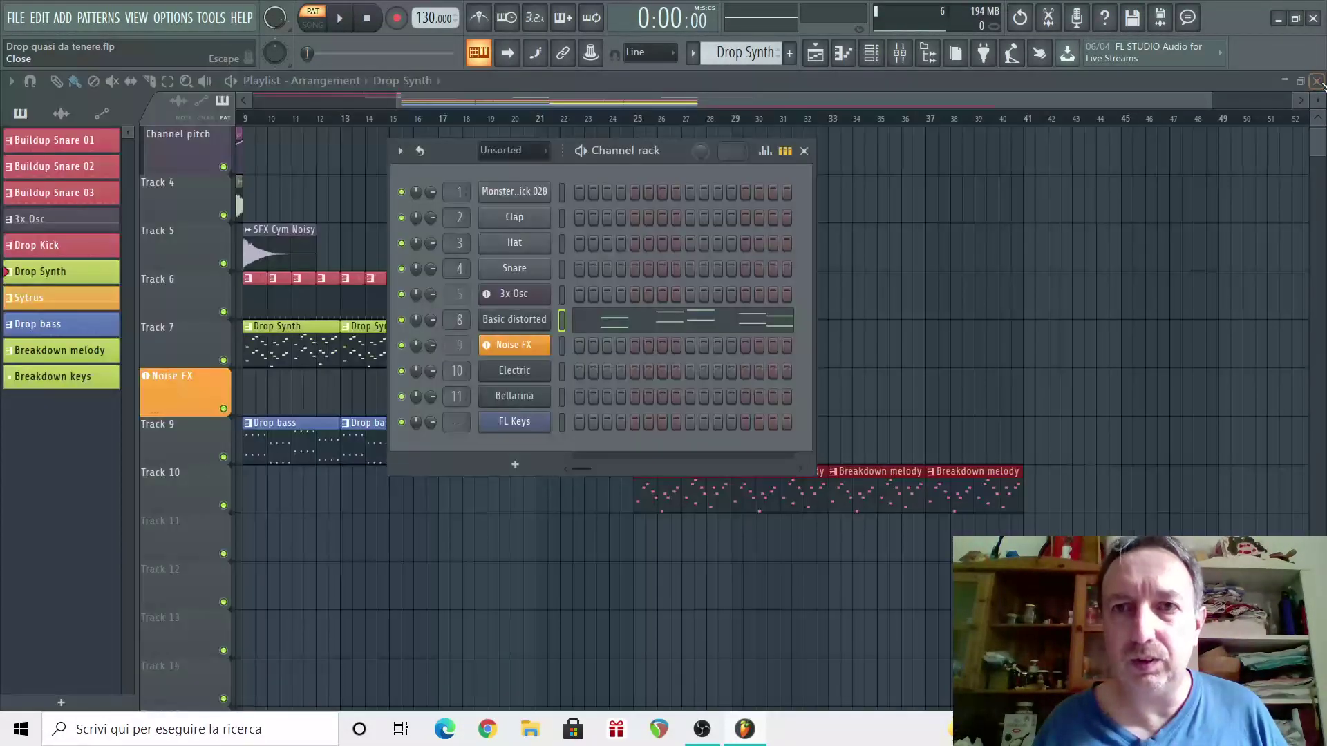
Paste the copied synth notes into the FL Keys piano roll of the Breakdown keys pattern and shift them to start at bar 1.
key(F6)
click(71, 354)
click(64, 380)
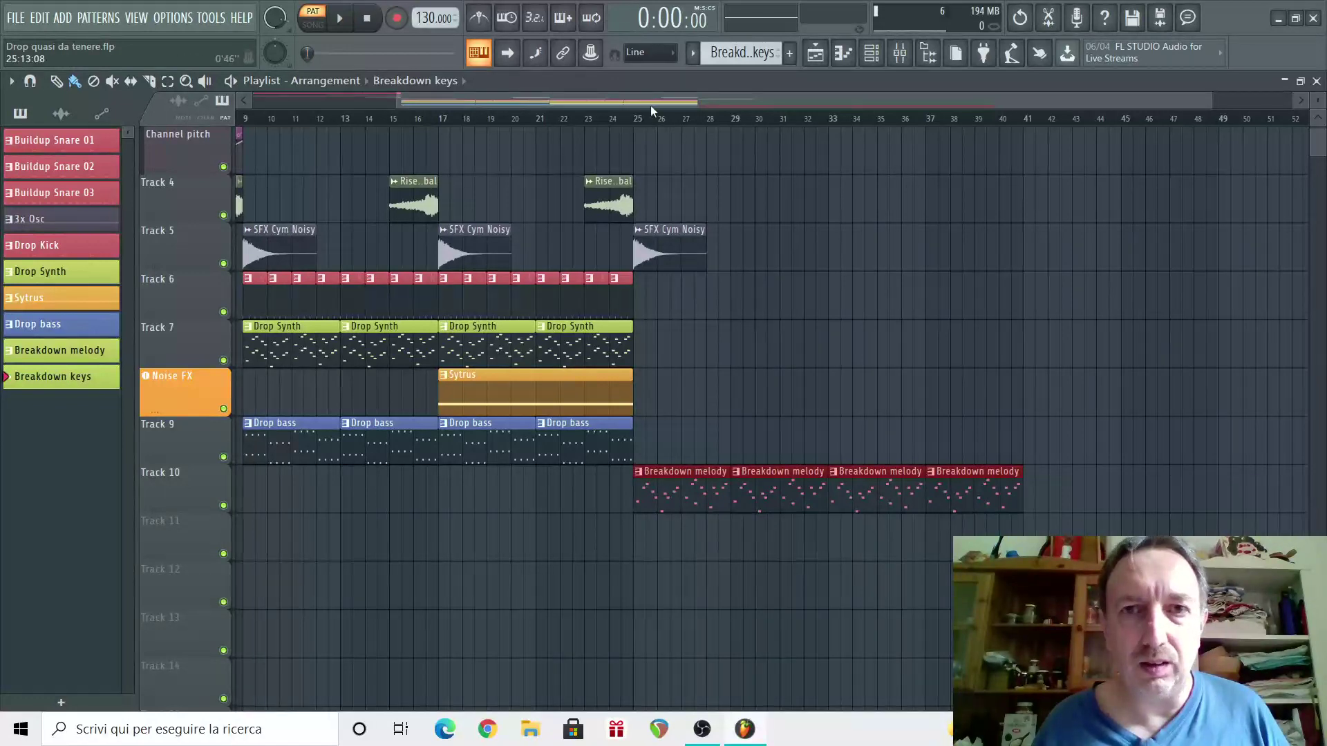
key(F6)
right_click(517, 424)
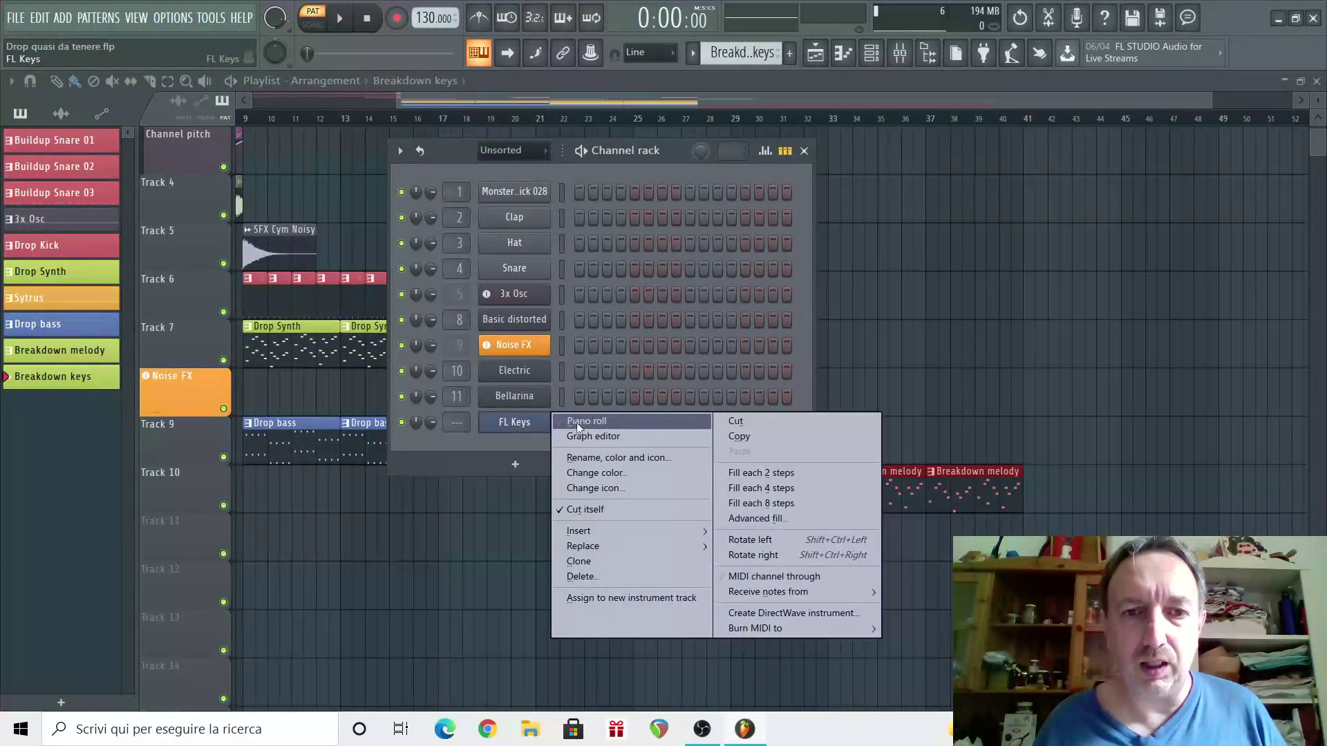
click(595, 420)
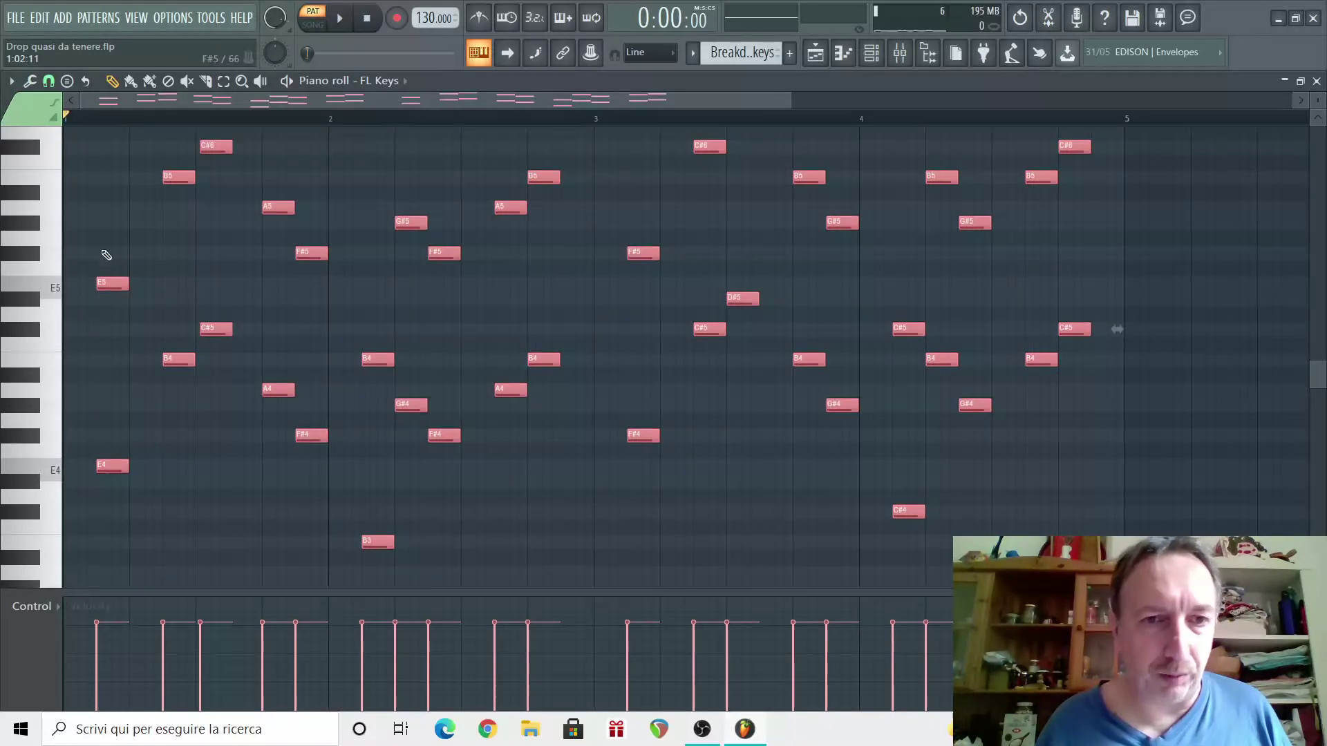
drag(115, 464, 81, 464)
Stack the B, C#, A and F# octave pairs of bar 1 with the E notes as one chord at the bar's start.
scroll(263, 453, up, 2)
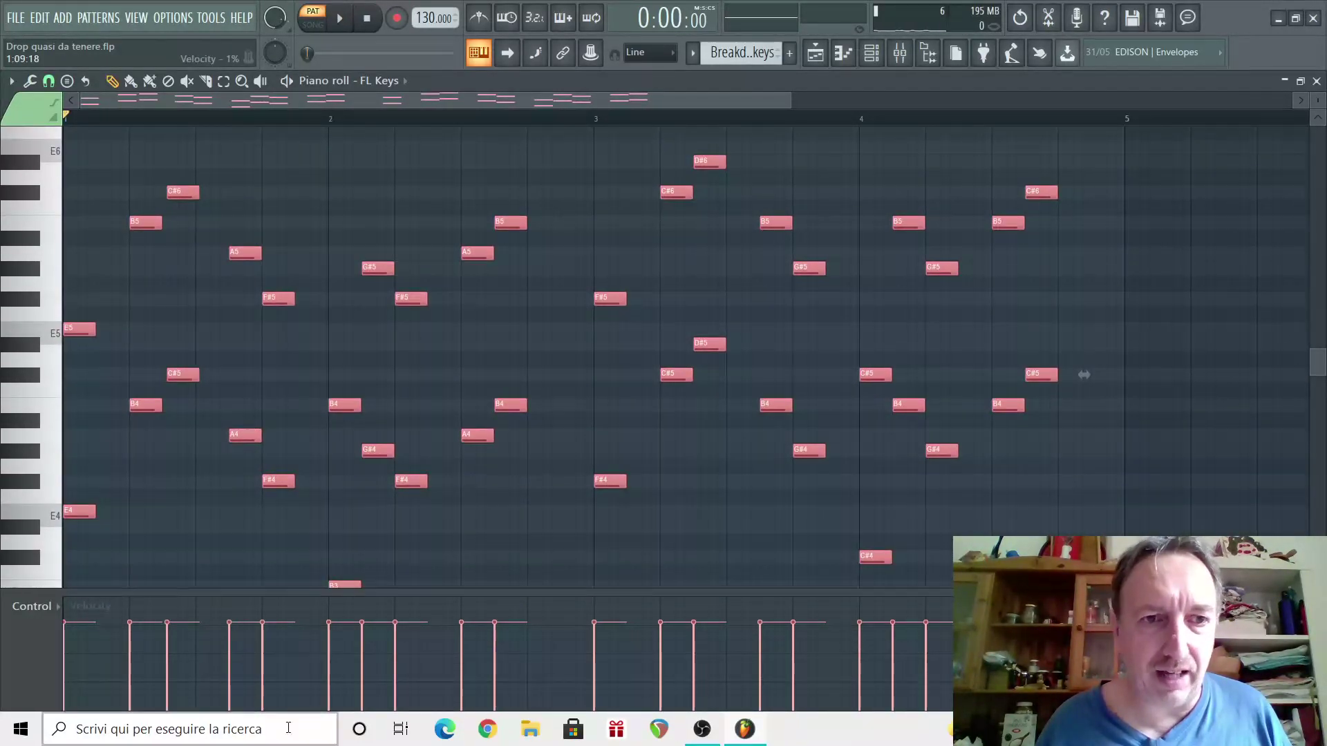
scroll(657, 546, down, 3)
scroll(658, 537, up, 2)
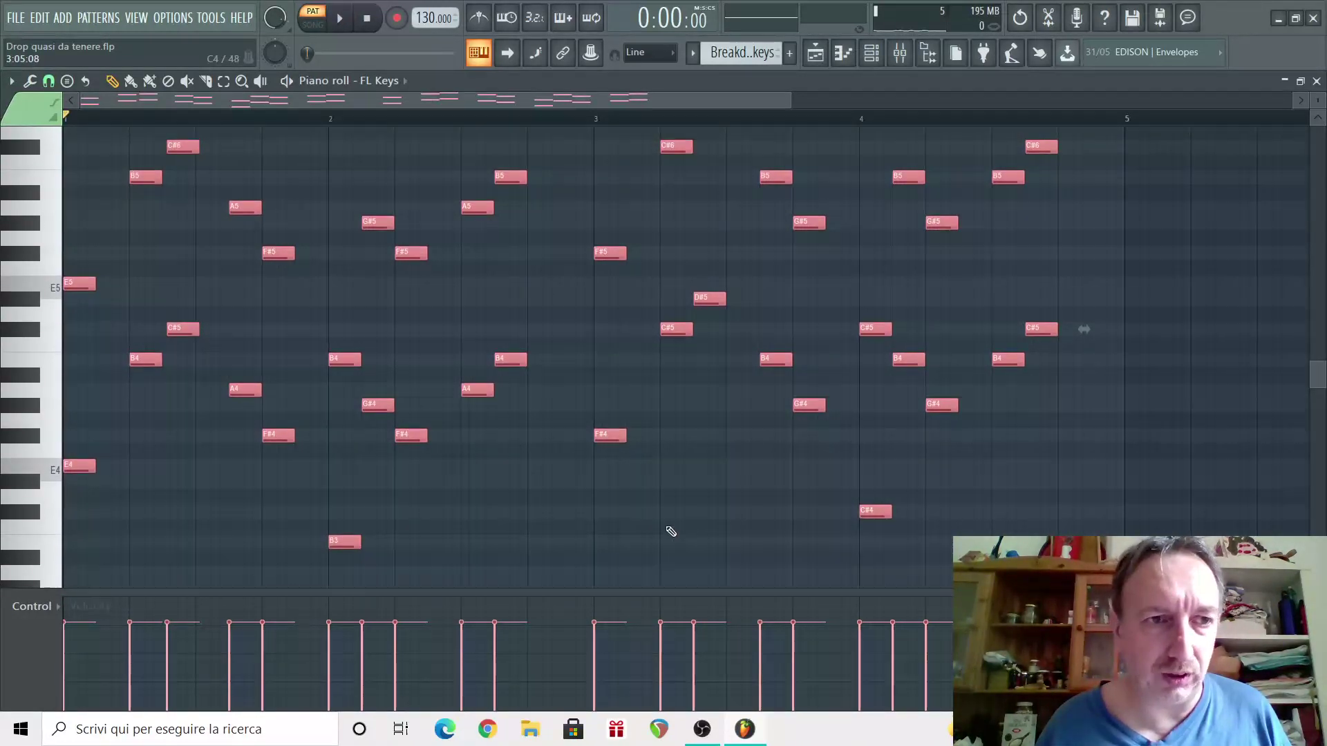
drag(139, 396, 81, 179)
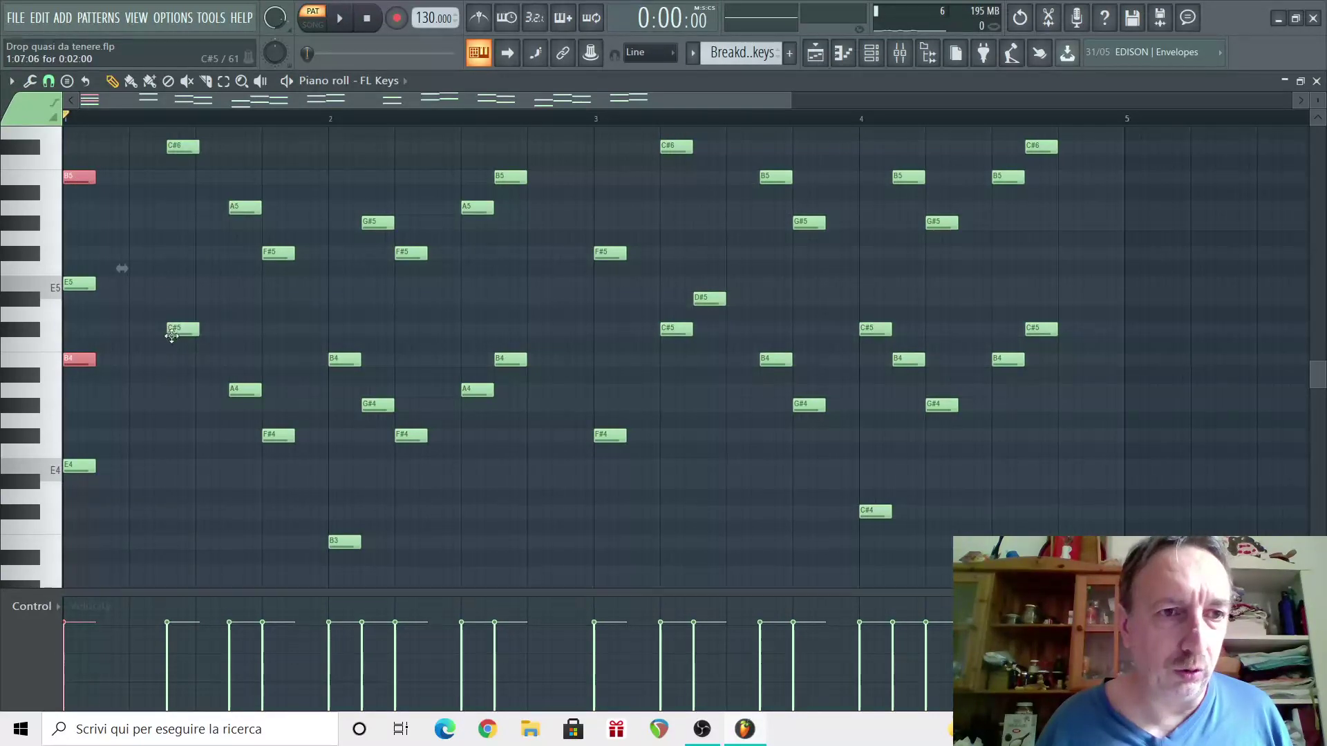
drag(181, 347, 79, 147)
drag(244, 408, 80, 208)
drag(304, 449, 269, 242)
drag(276, 436, 77, 436)
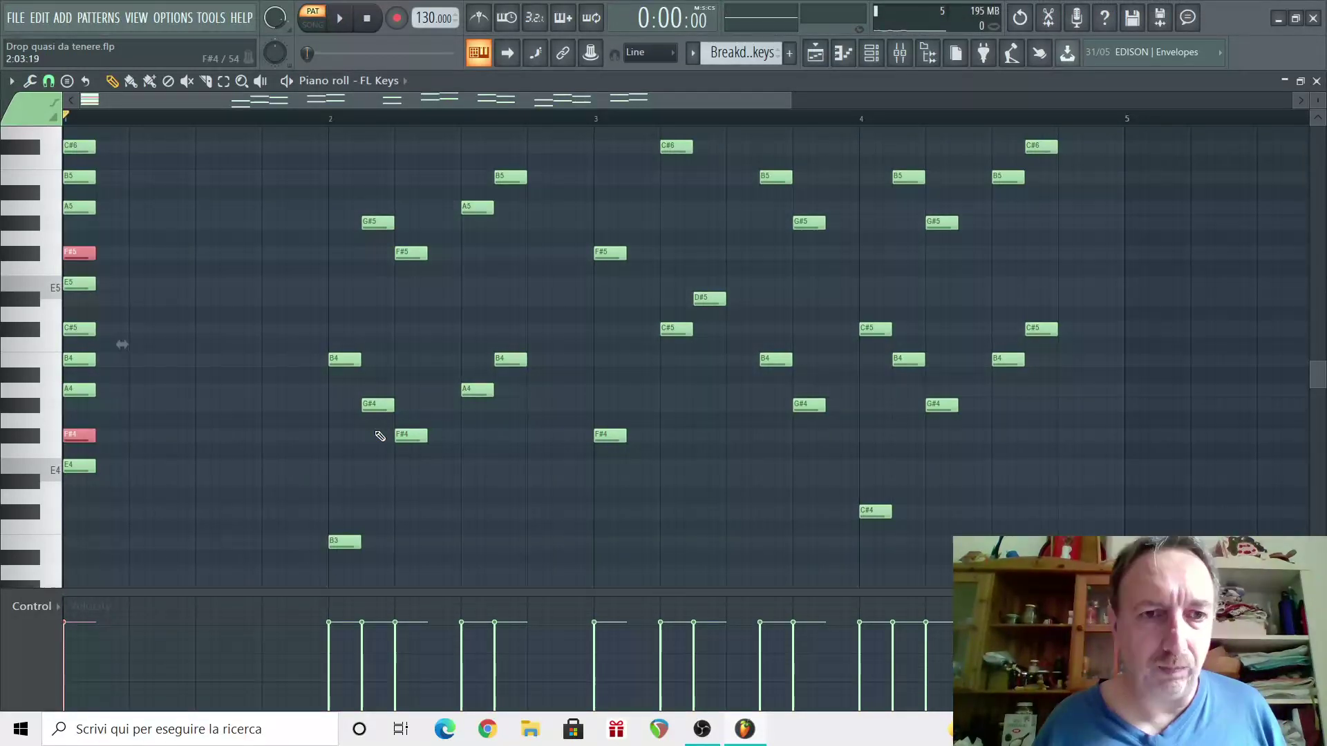
Stack the remaining notes of bars 2 and 3 into one chord at the start of each bar, keeping their pitches.
drag(380, 439, 340, 223)
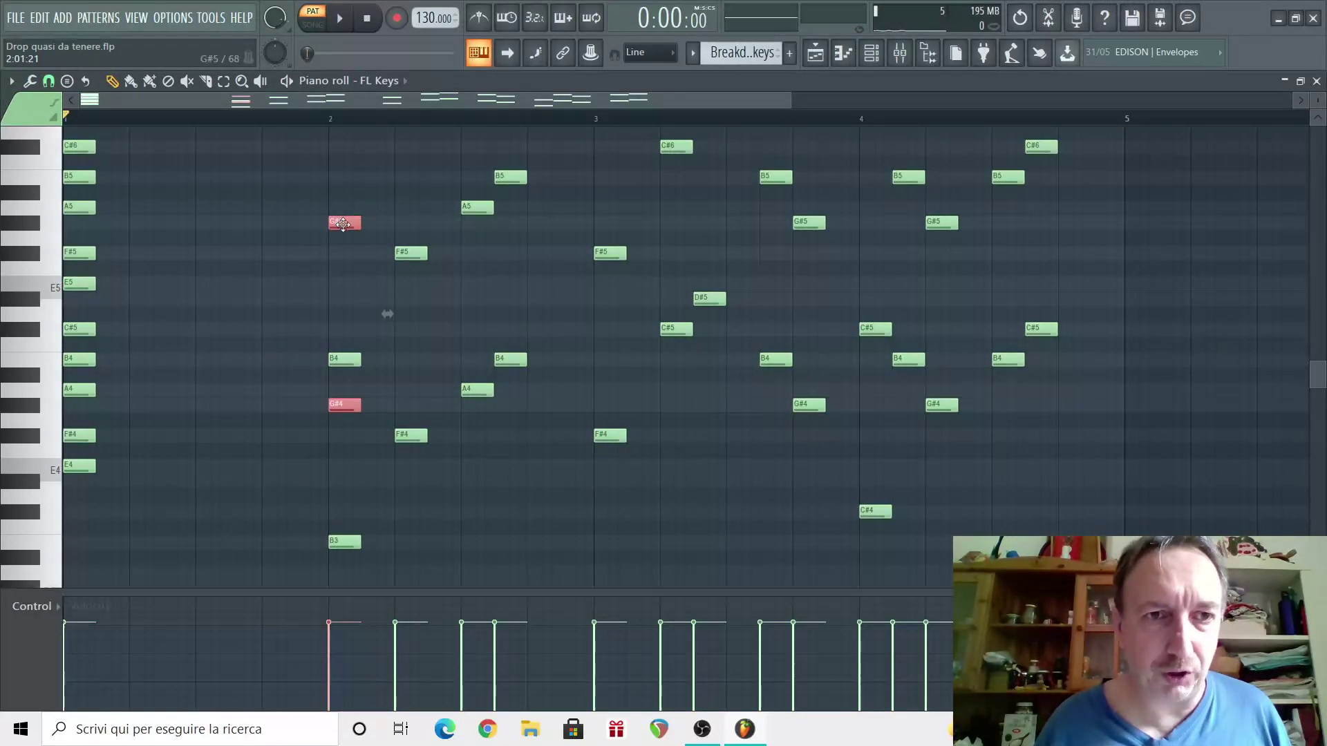
drag(413, 462, 351, 253)
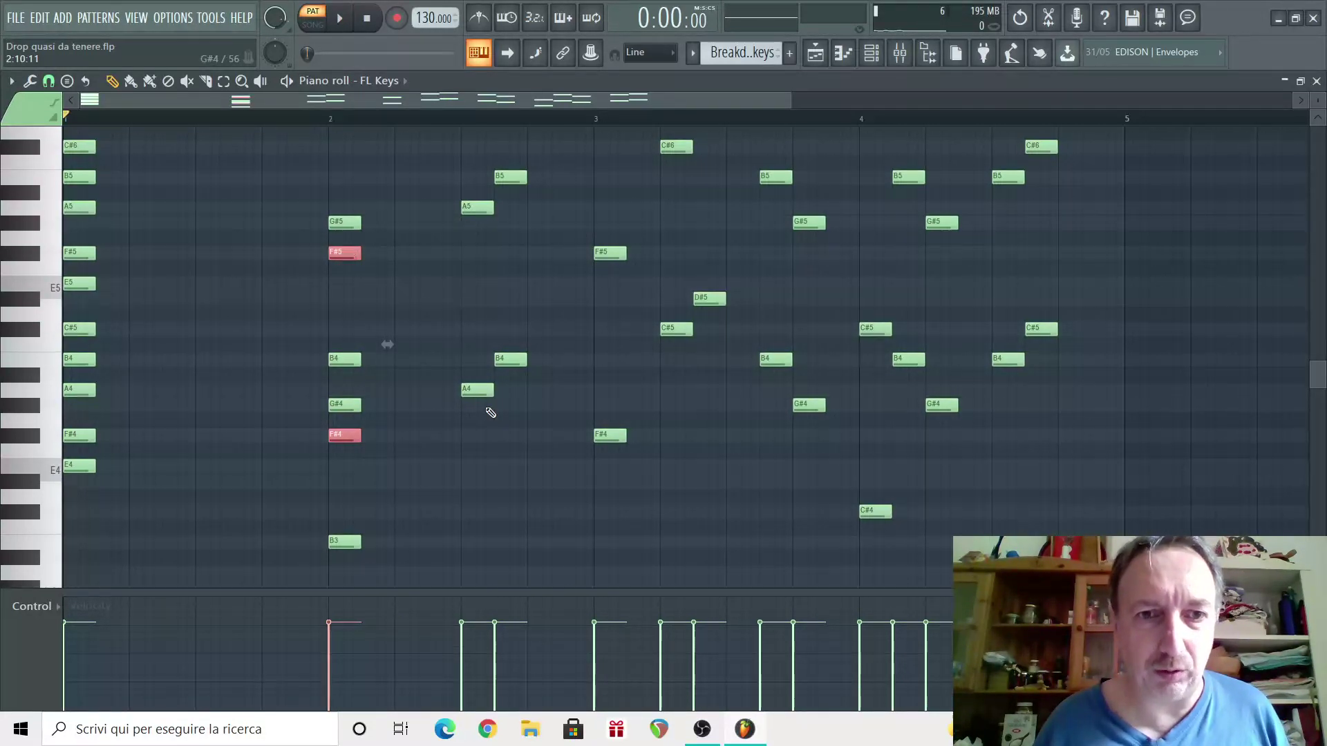
drag(491, 412, 345, 201)
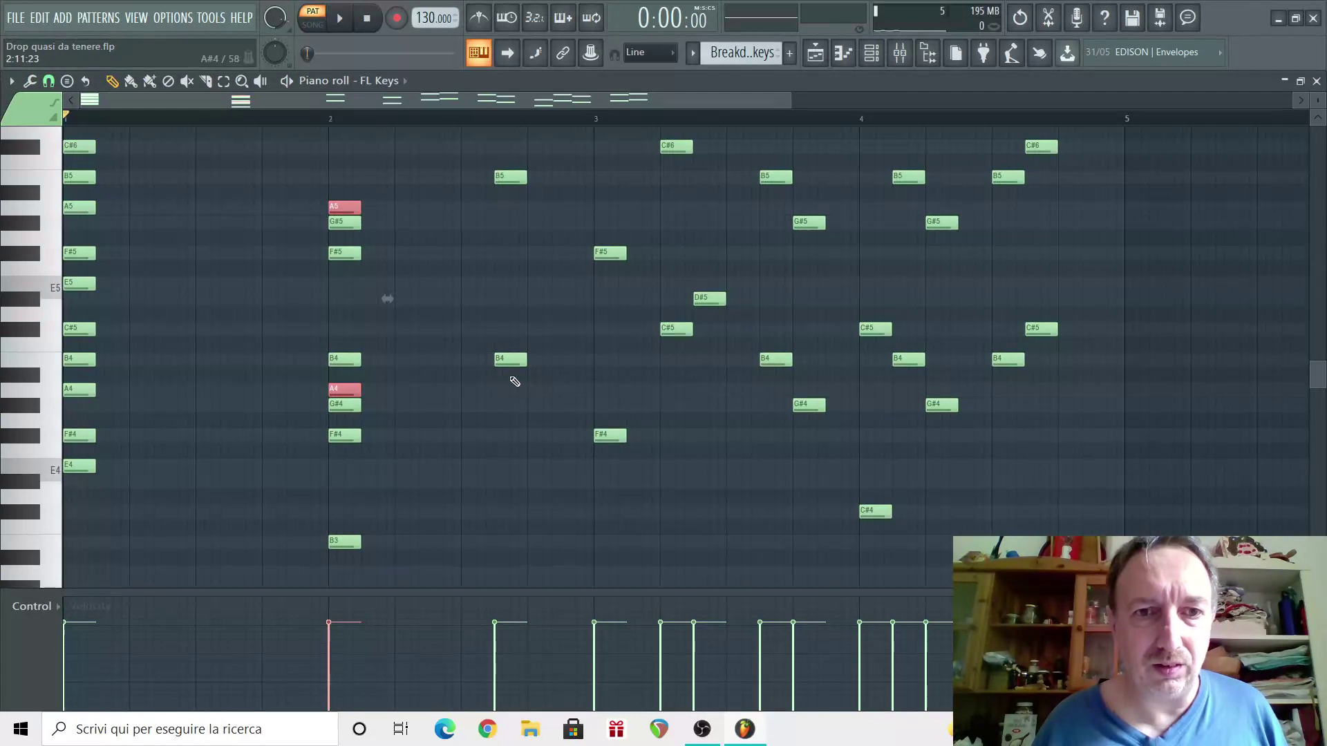
drag(515, 381, 346, 177)
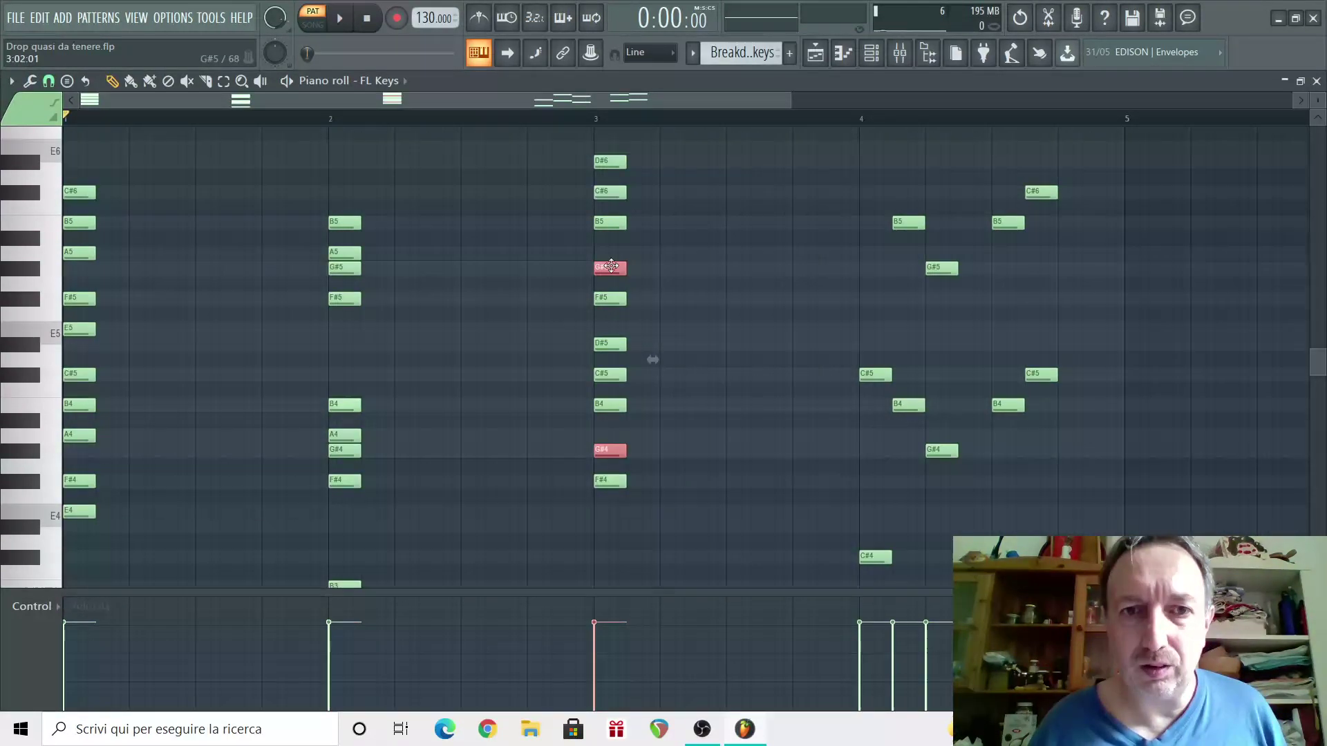
Stack the bar 4 notes into a chord at the bar's start, deleting the duplicate B4 and B5 pair.
drag(900, 430, 911, 221)
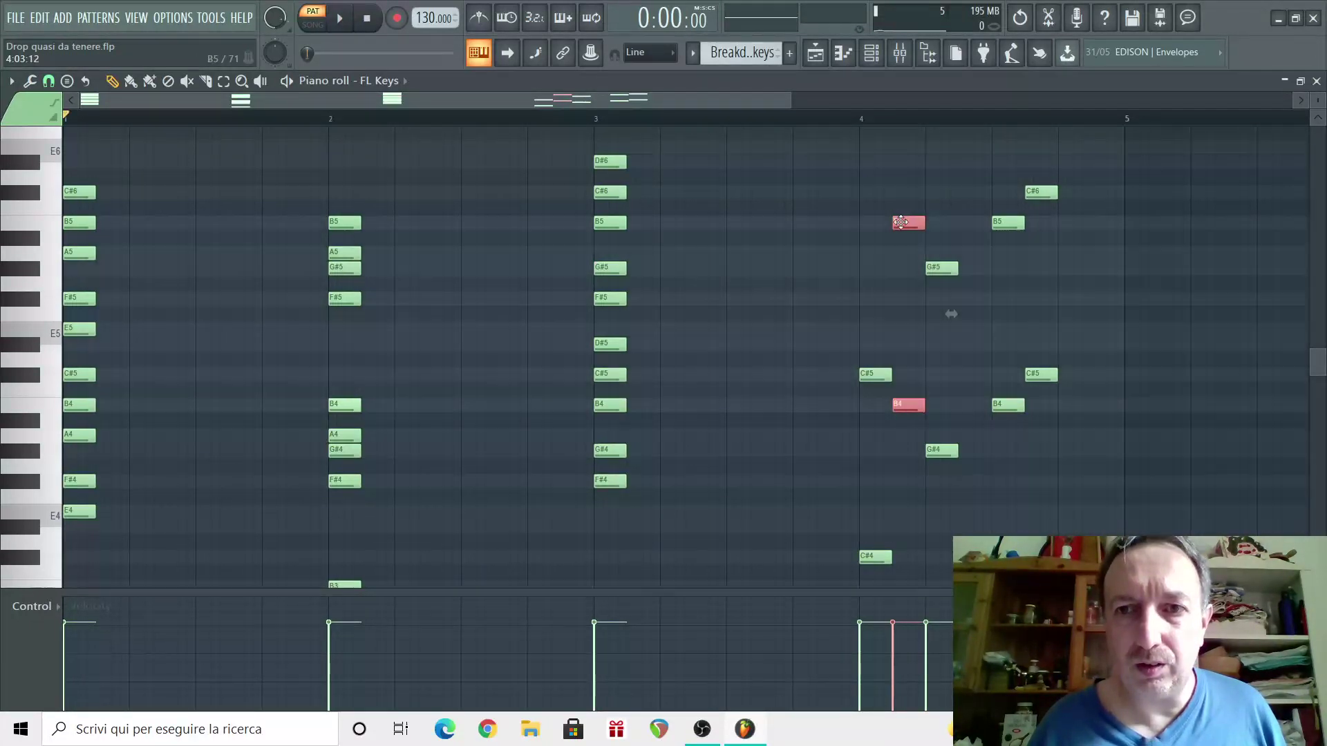
key(shift+Left)
key(ctrl+Right)
key(shift+Left)
key(shift+Left)
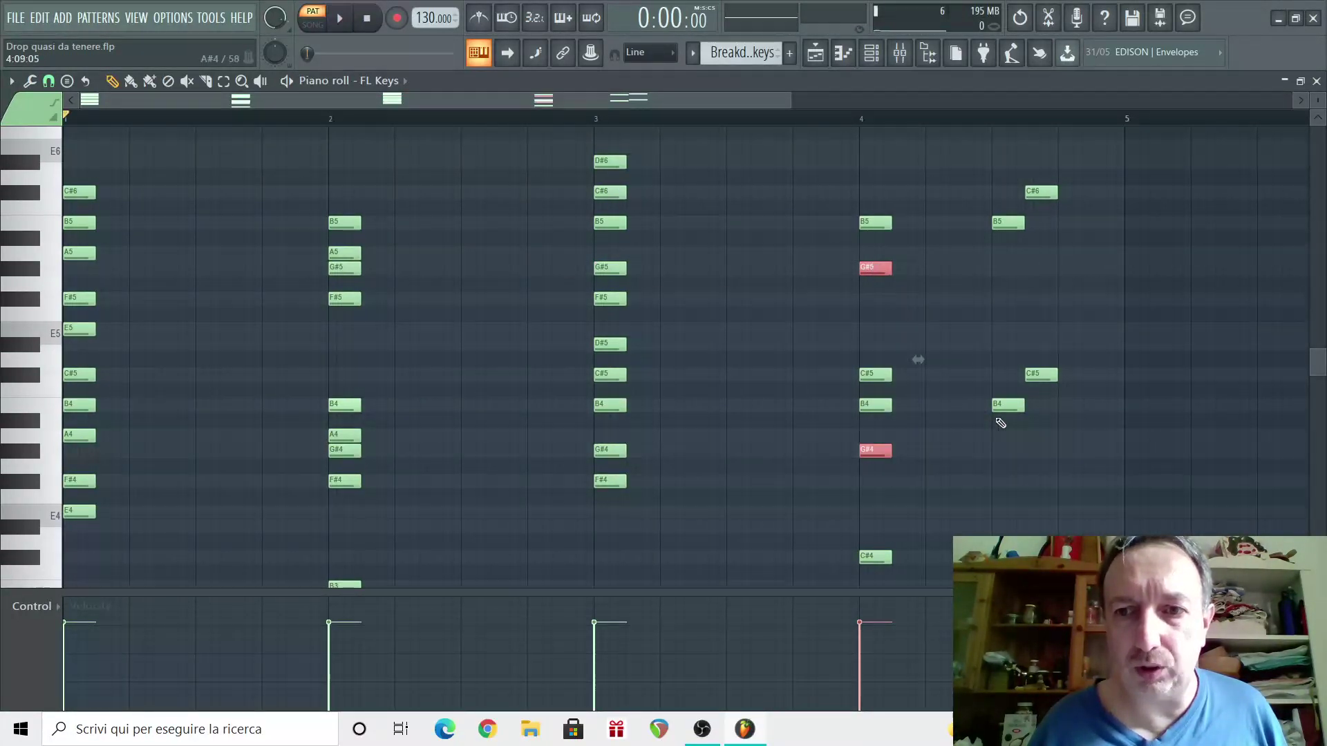
drag(1001, 423, 1001, 225)
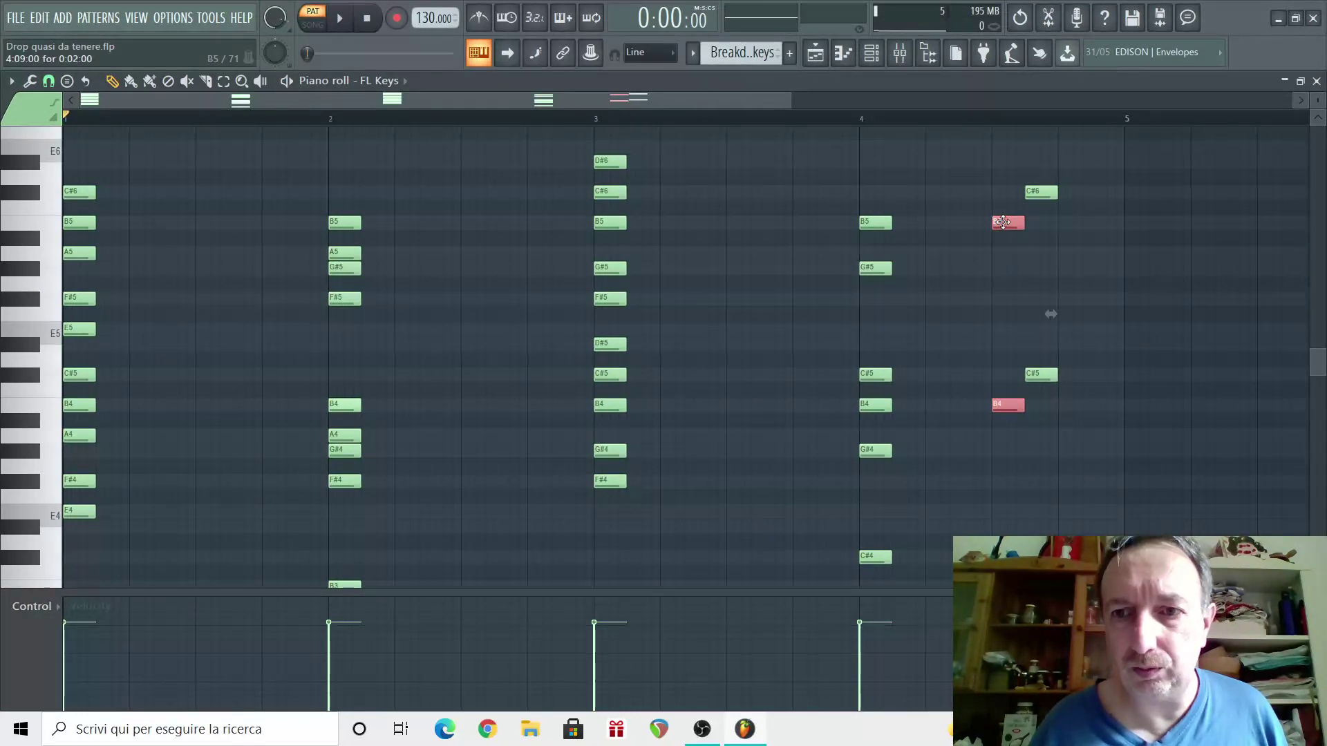
right_click(1003, 222)
right_click(1008, 405)
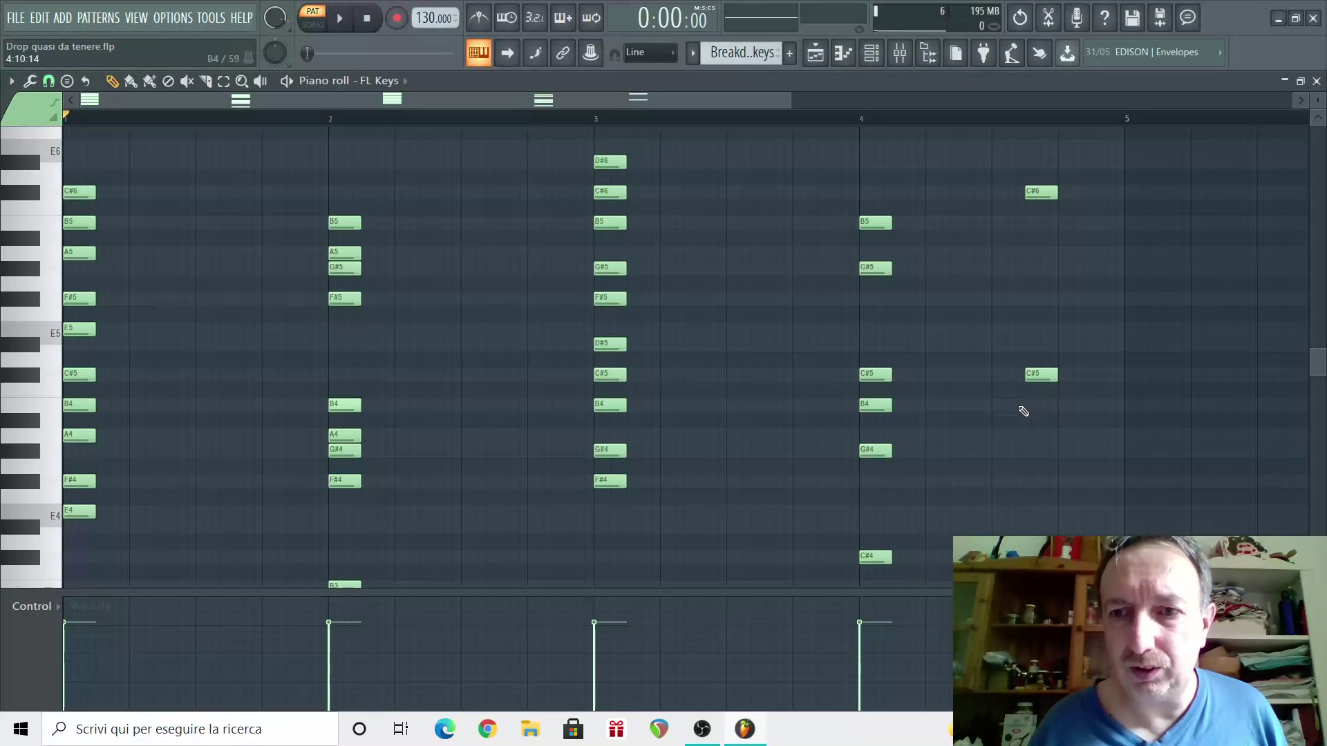
drag(1047, 400, 871, 191)
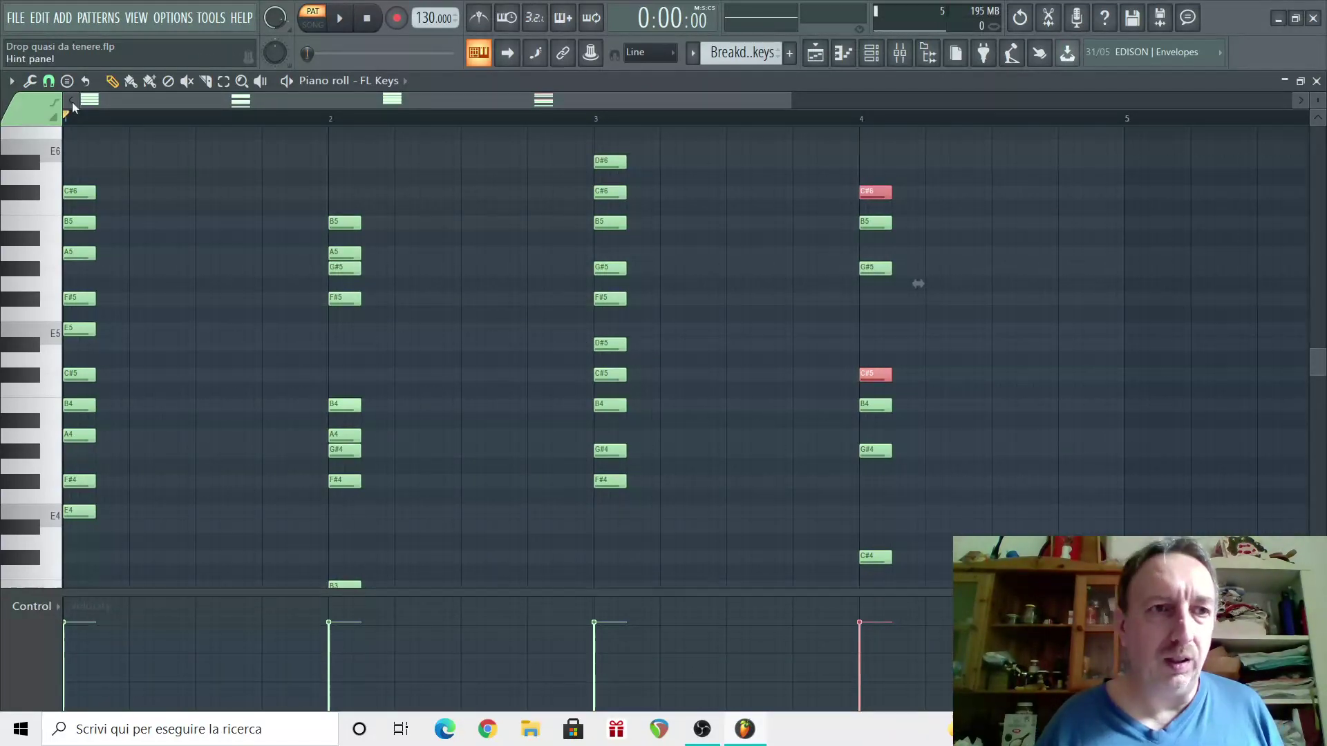
Select all the chord notes, lengthen them to 12 steps each, and deselect them.
key(ctrl+a)
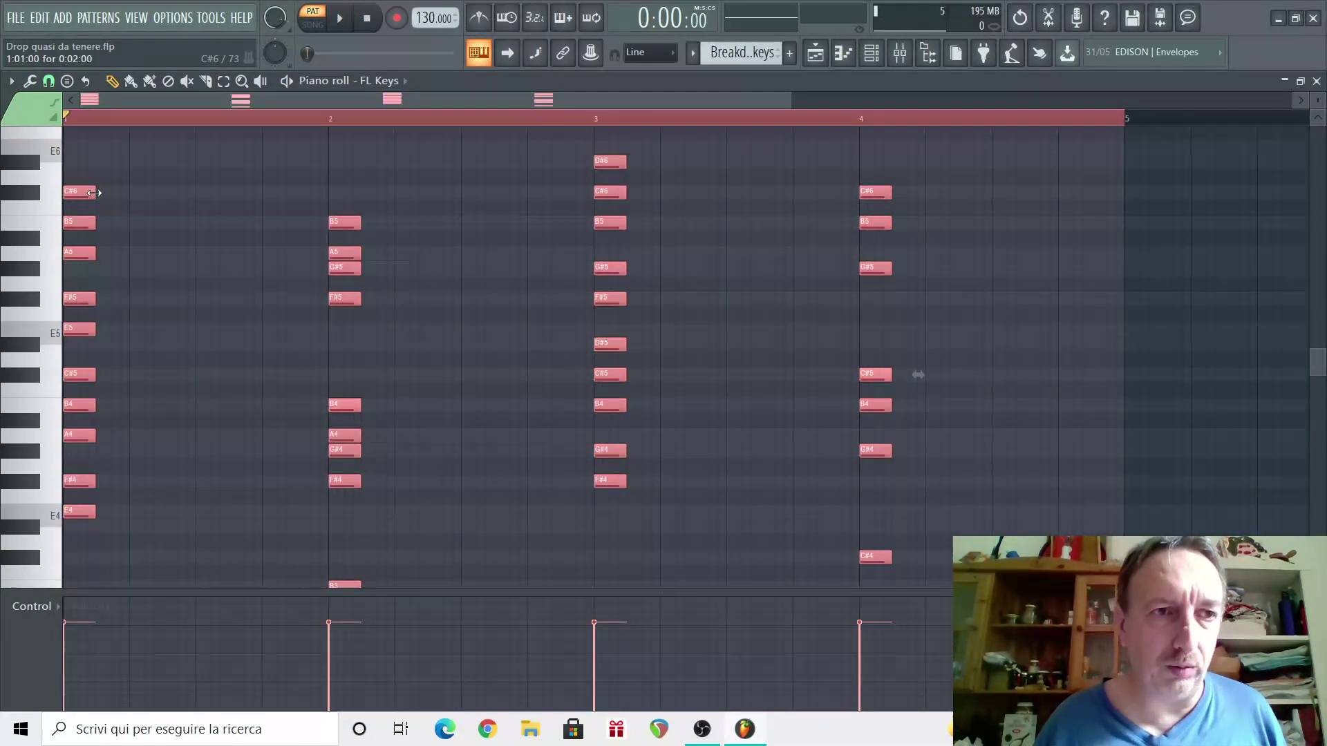
drag(94, 193, 263, 207)
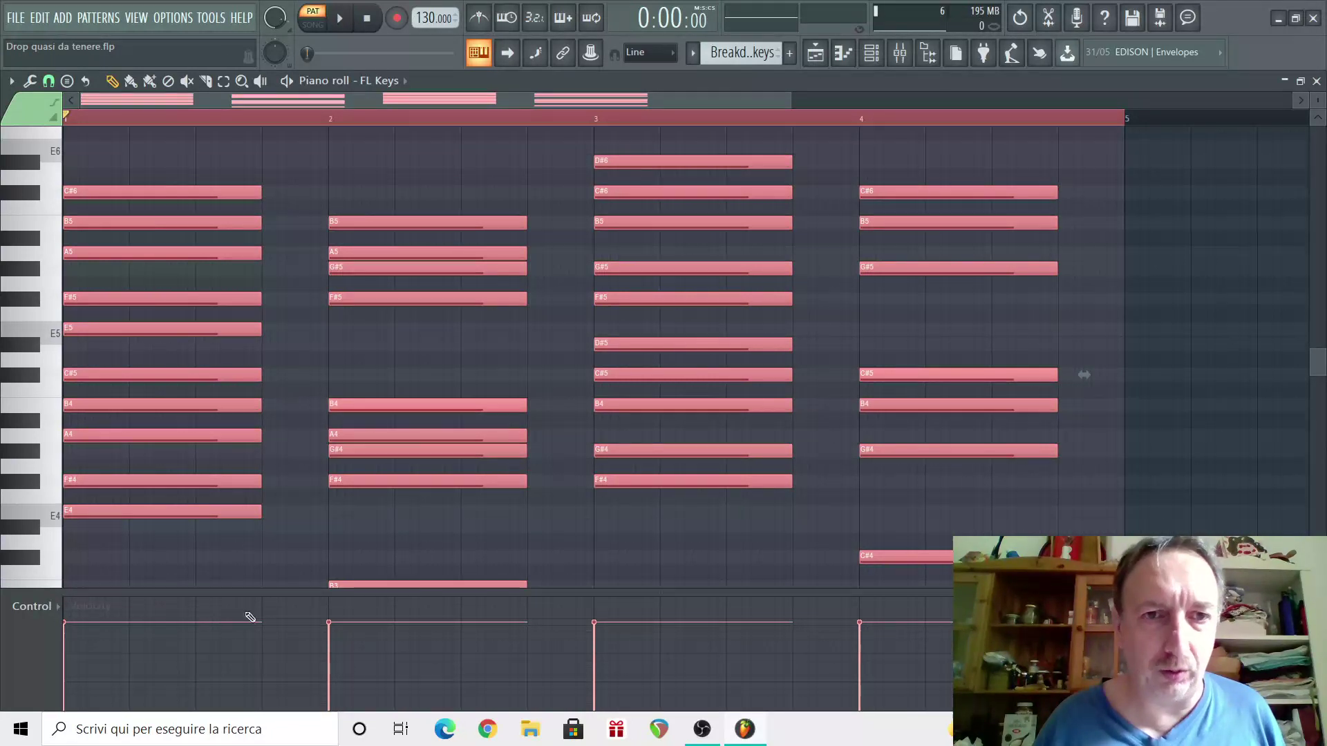
click(435, 366)
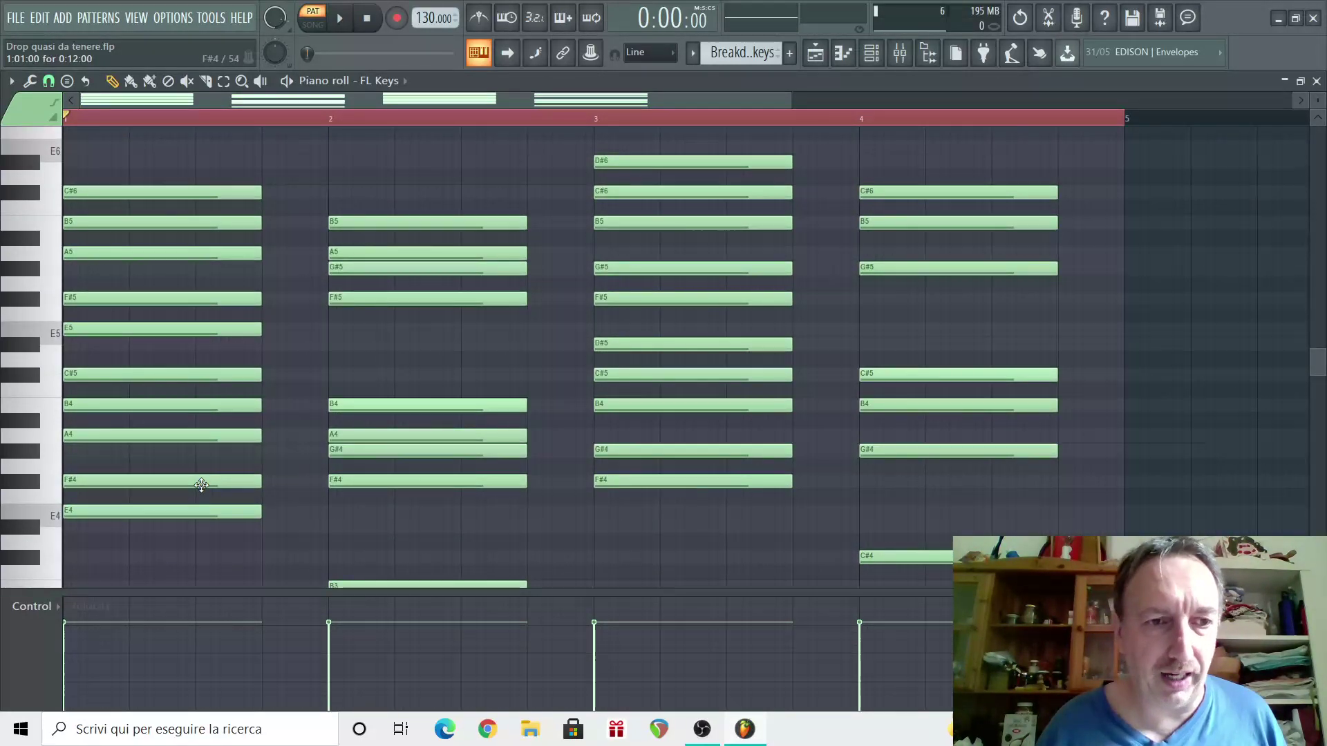
Delete F#4, B4, F#5 and B5 from the bar 1 chord and play back the result.
right_click(201, 486)
right_click(222, 406)
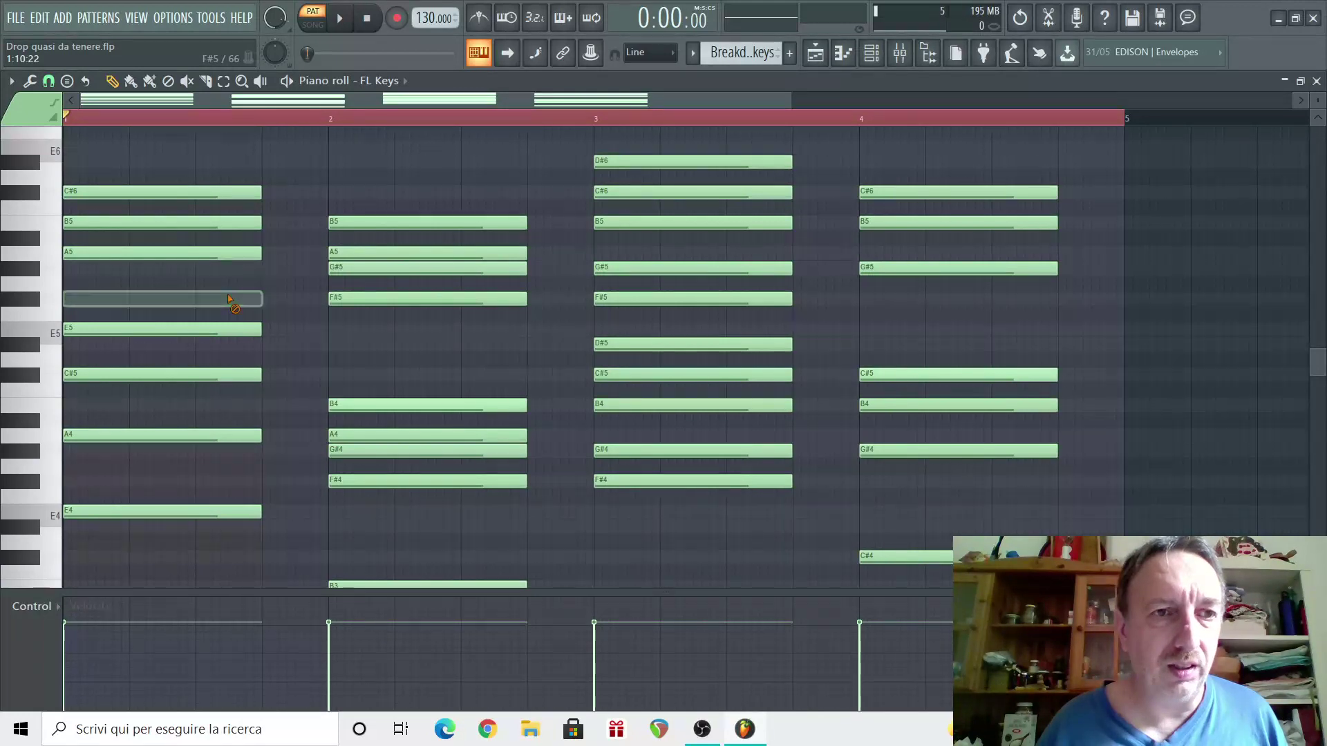
right_click(233, 298)
right_click(216, 224)
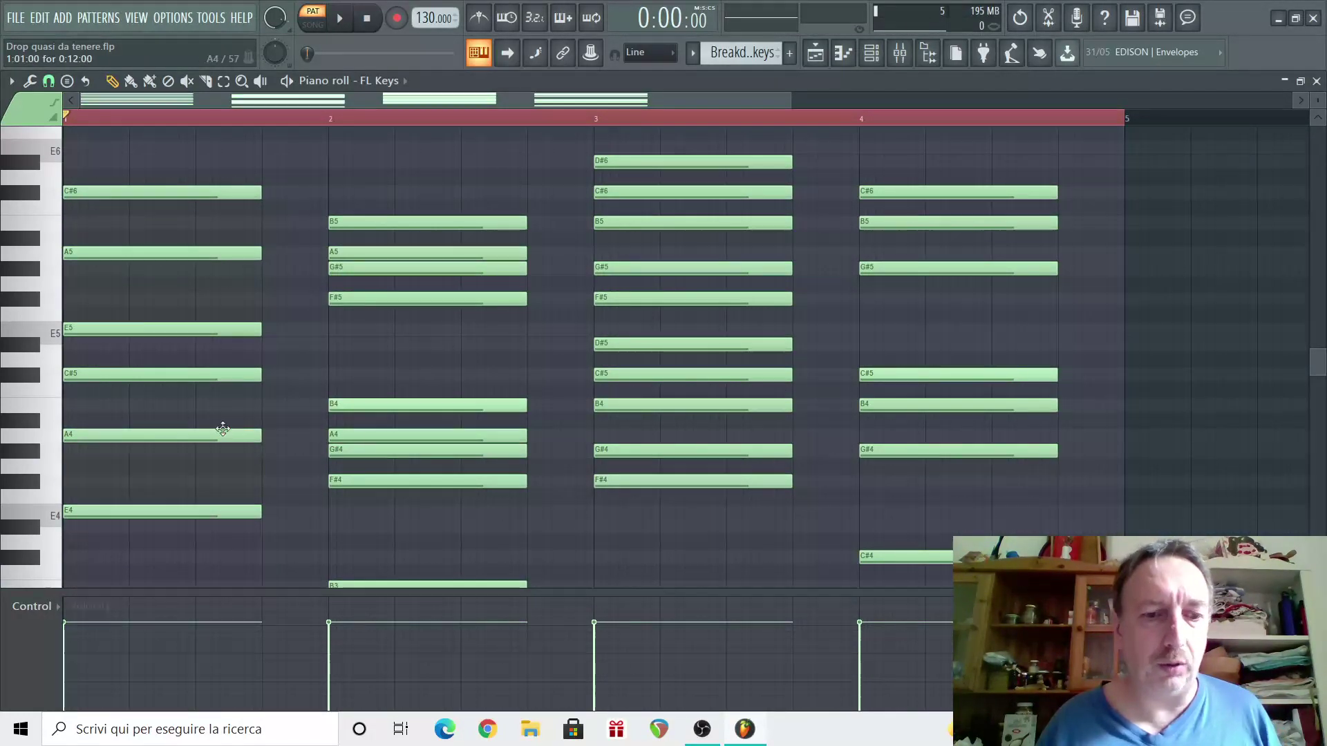
key(space)
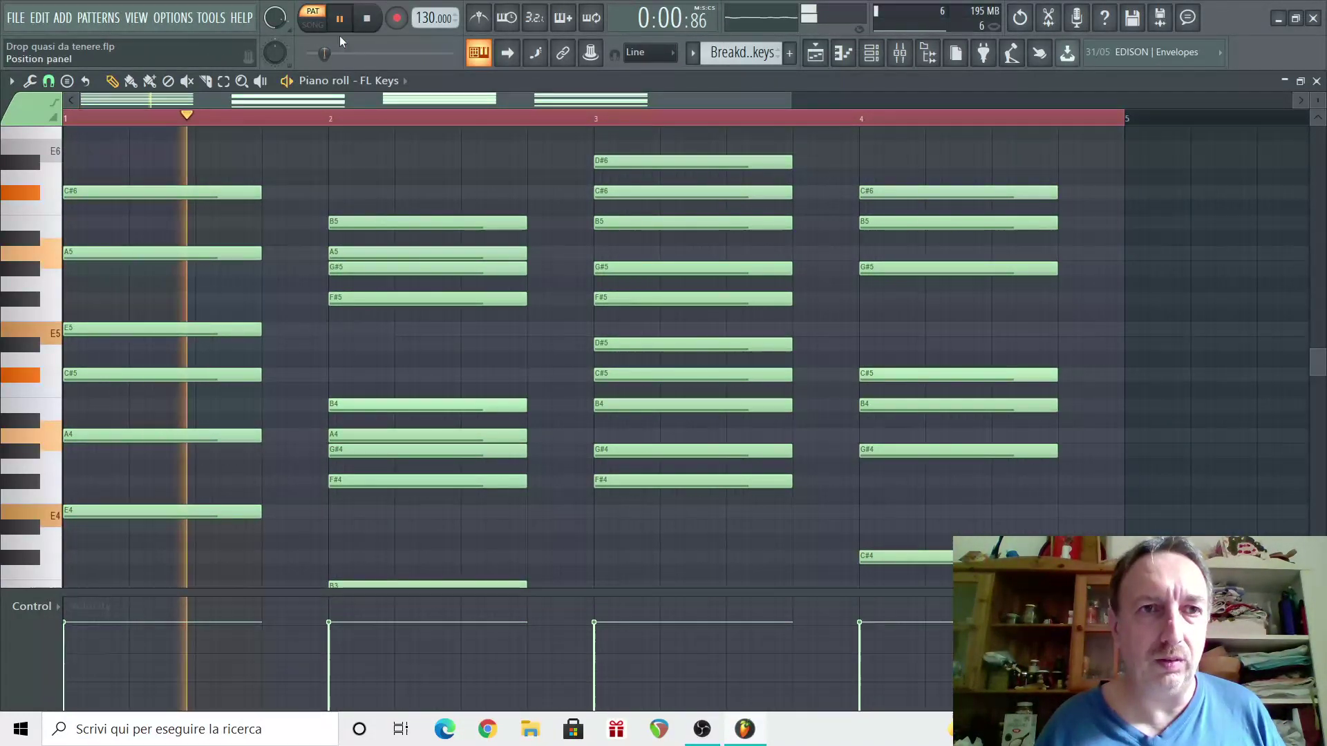
click(369, 20)
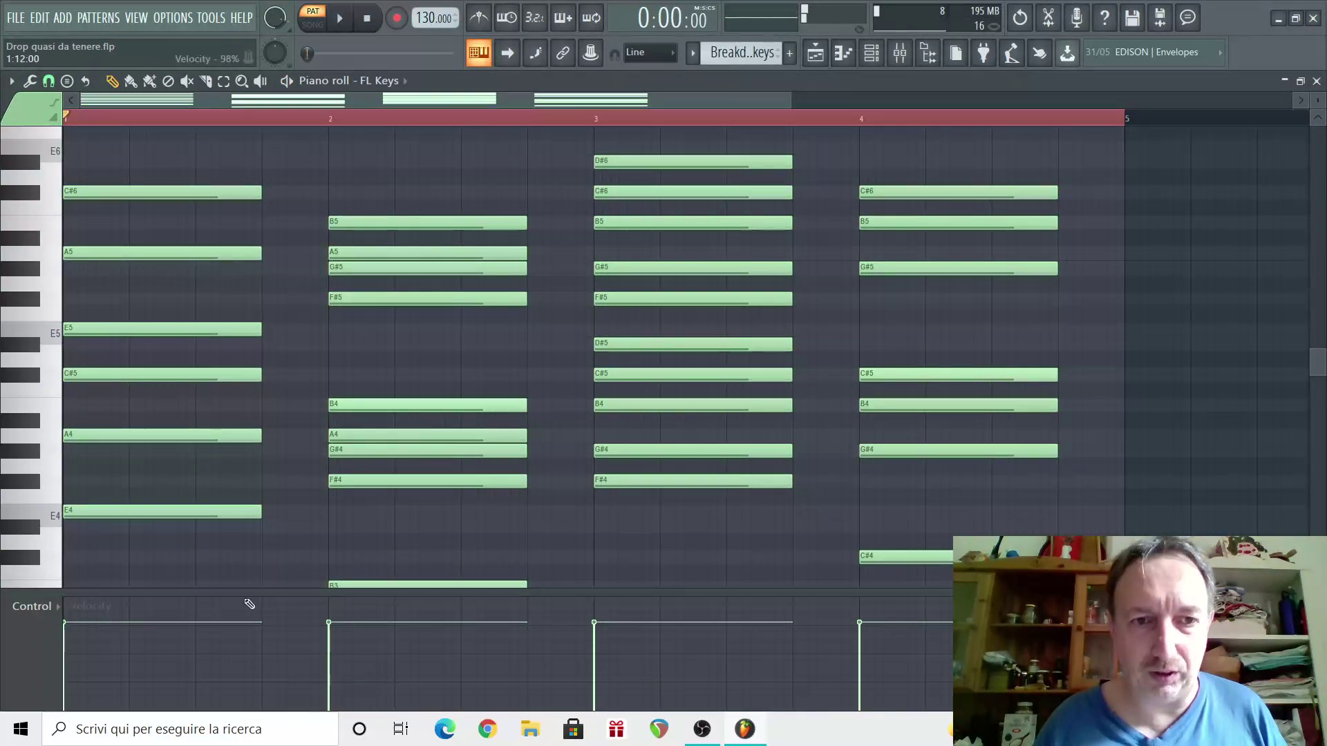
Delete G#4, B4 and G#5 from the bar 2 chord and play back the first two chords.
scroll(512, 499, down, 1)
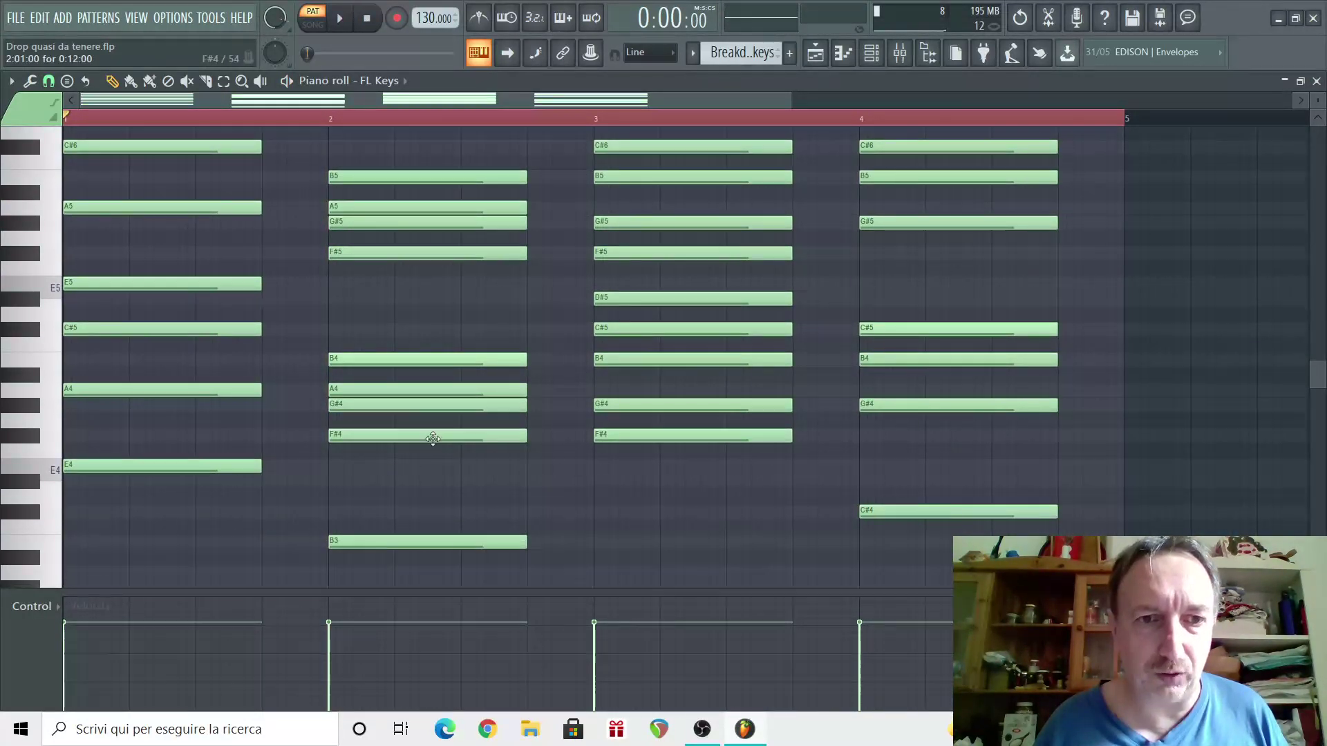
right_click(423, 407)
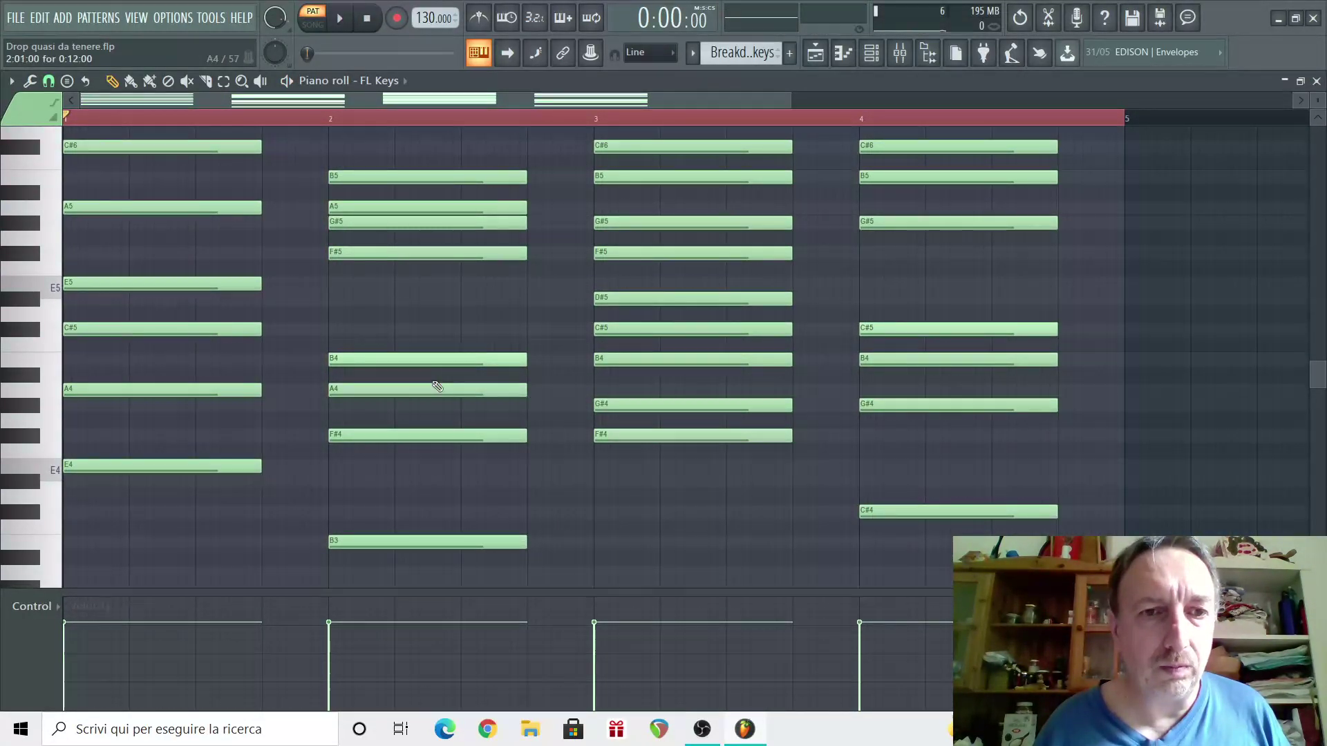
scroll(442, 394, up, 1)
right_click(459, 406)
scroll(477, 457, down, 2)
scroll(484, 484, up, 1)
right_click(488, 223)
key(space)
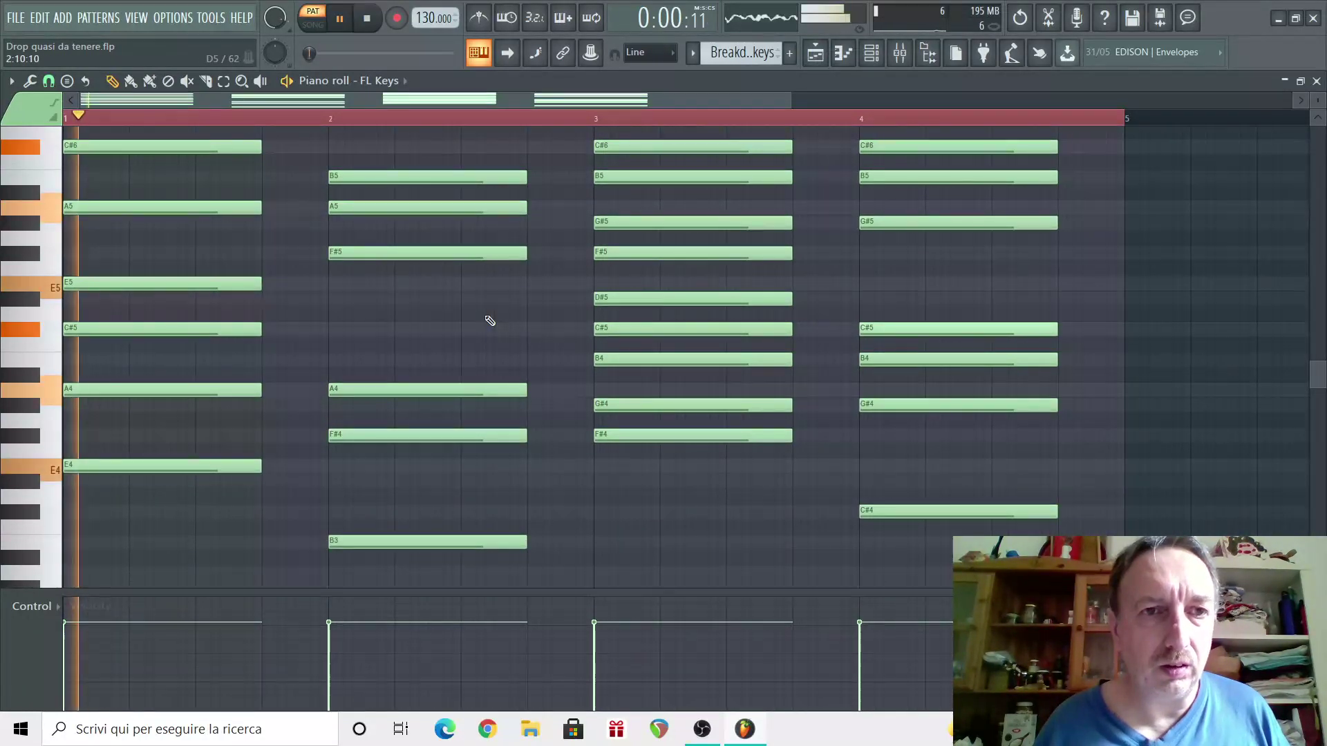
scroll(490, 320, up, 1)
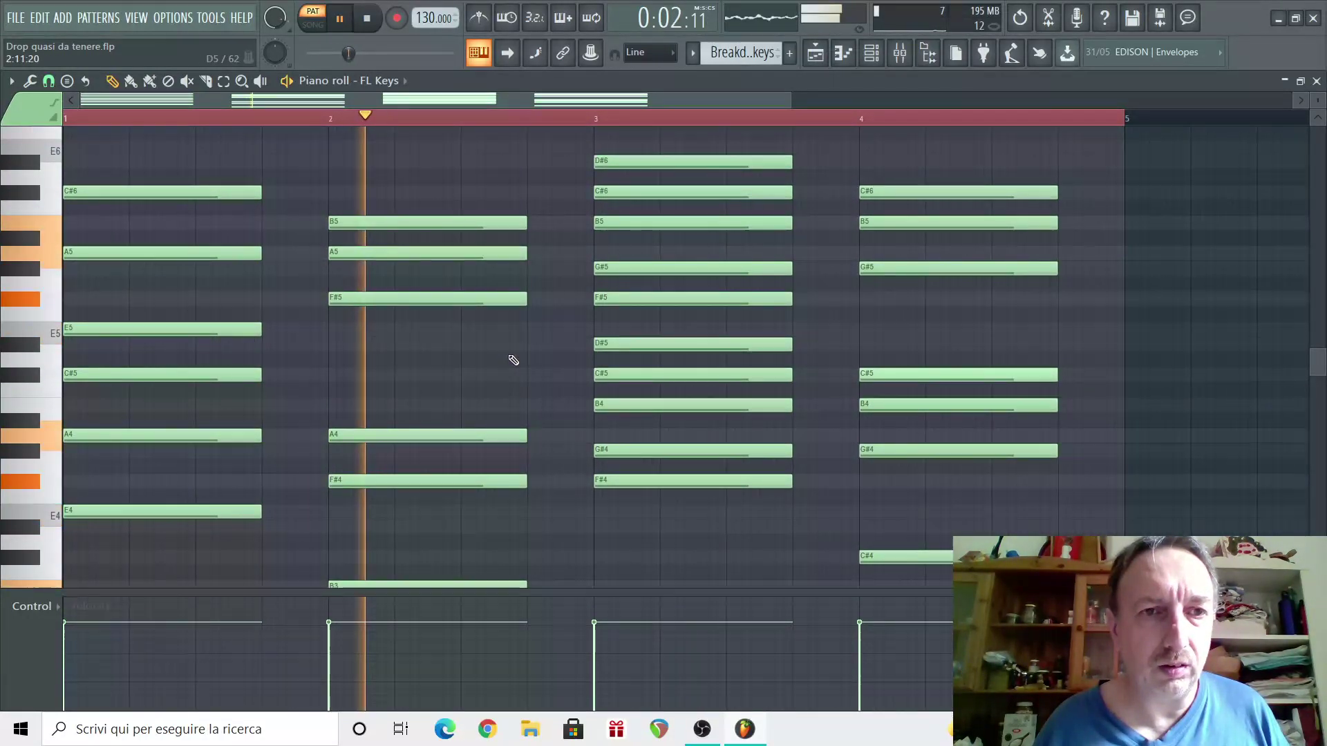
key(space)
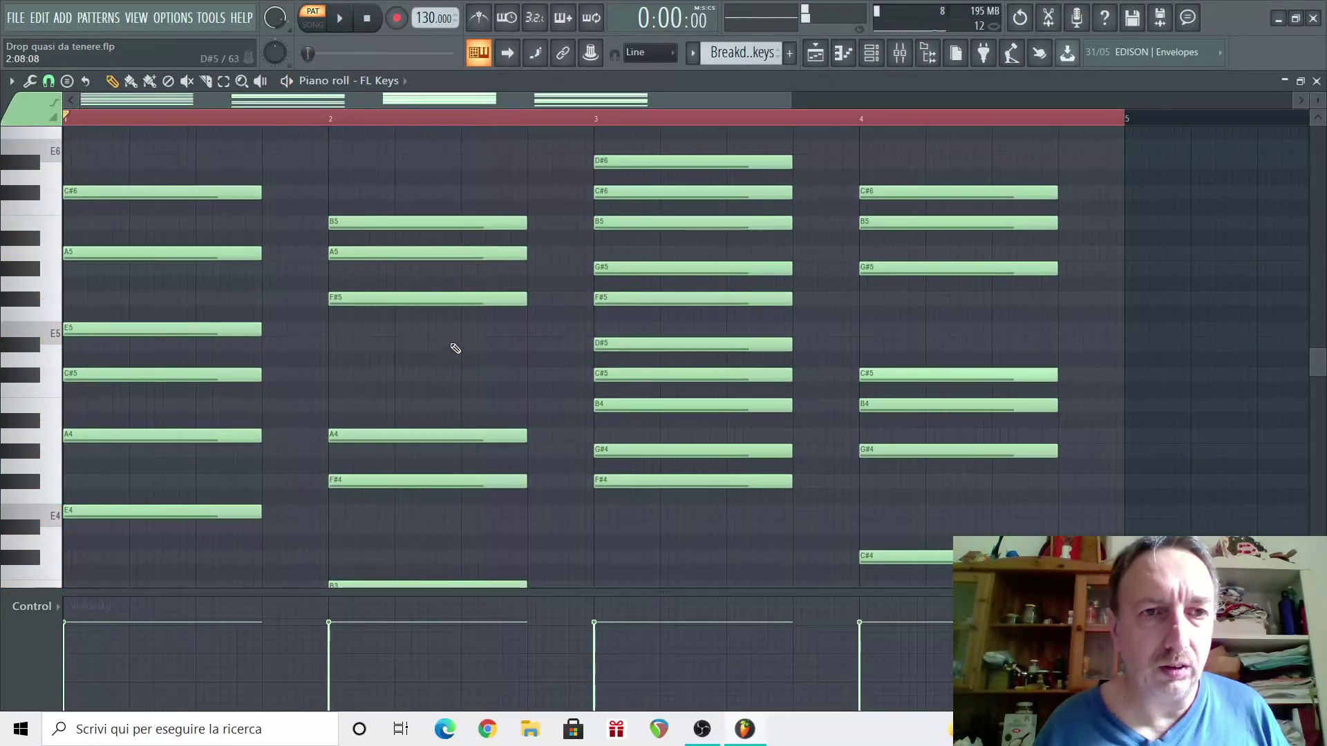
Raise the B5 note of the bar 2 chord to C#6 and play back the first two chords.
click(406, 224)
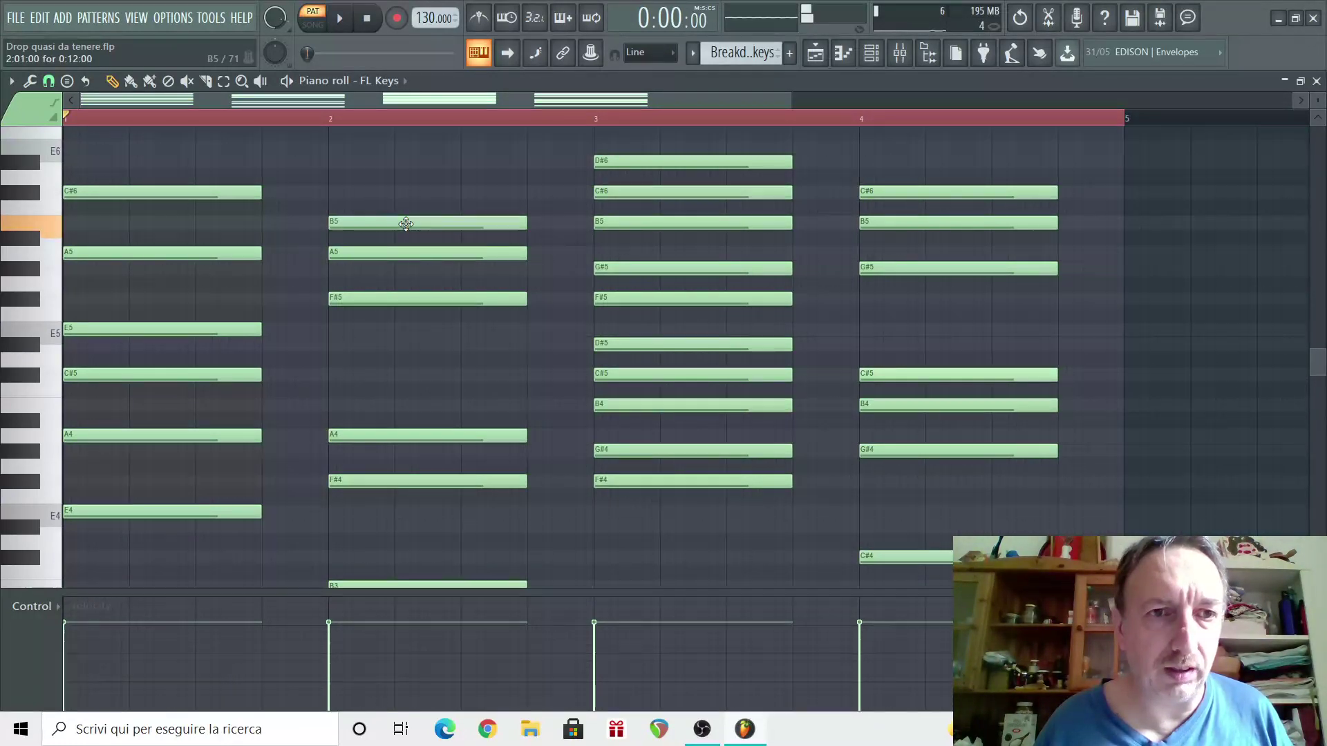
drag(408, 216, 408, 186)
key(space)
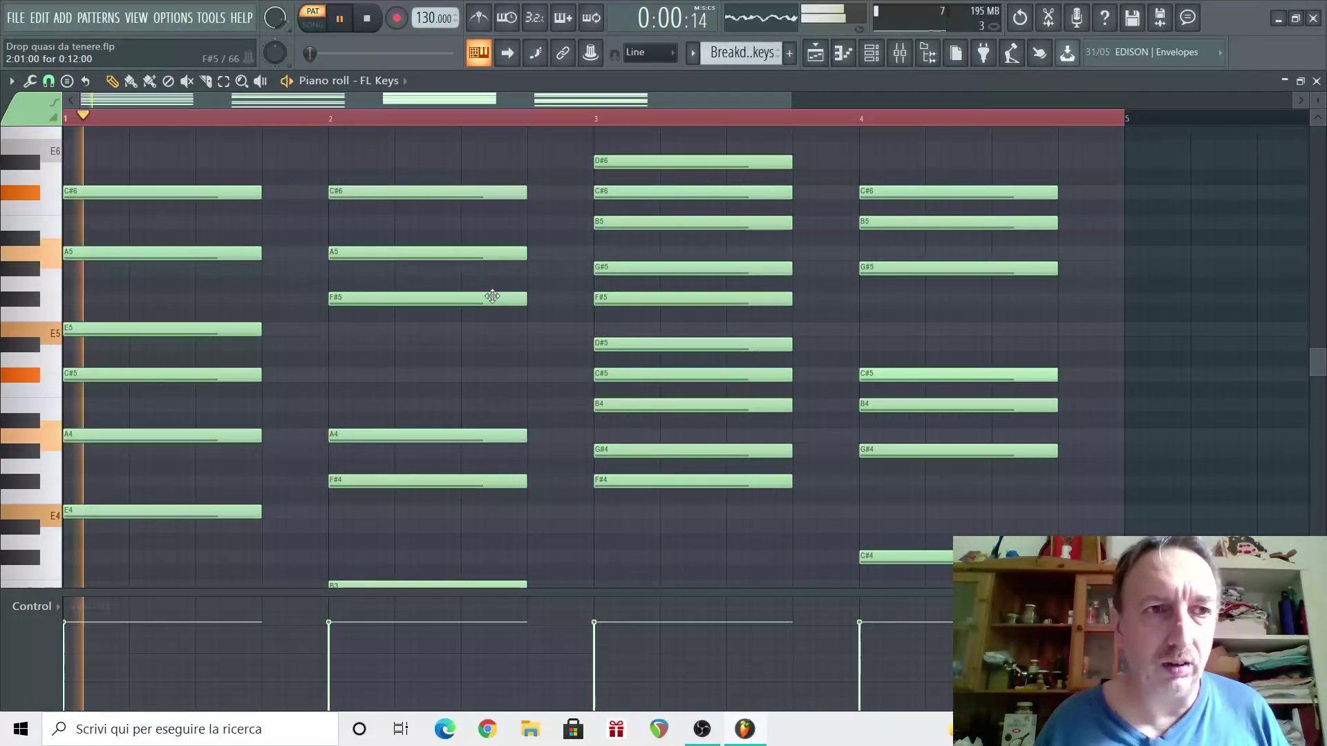
scroll(548, 393, up, 1)
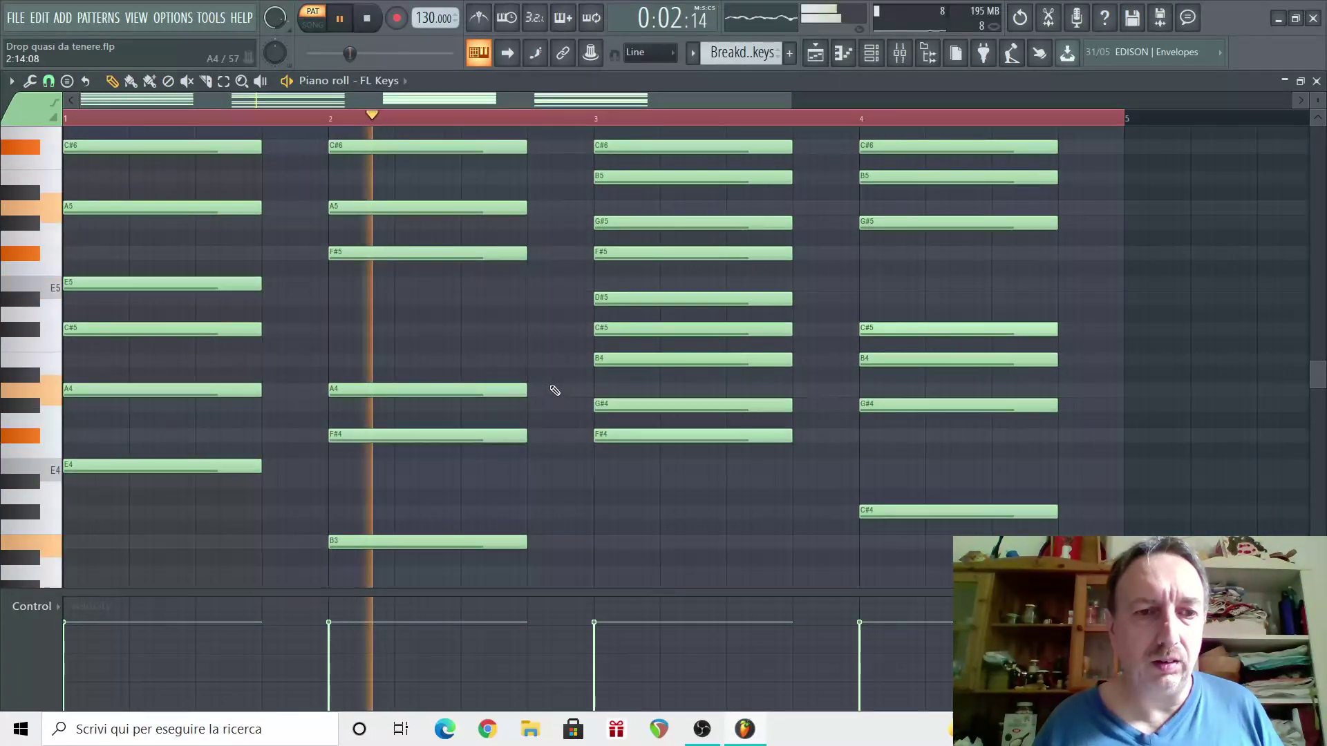
key(space)
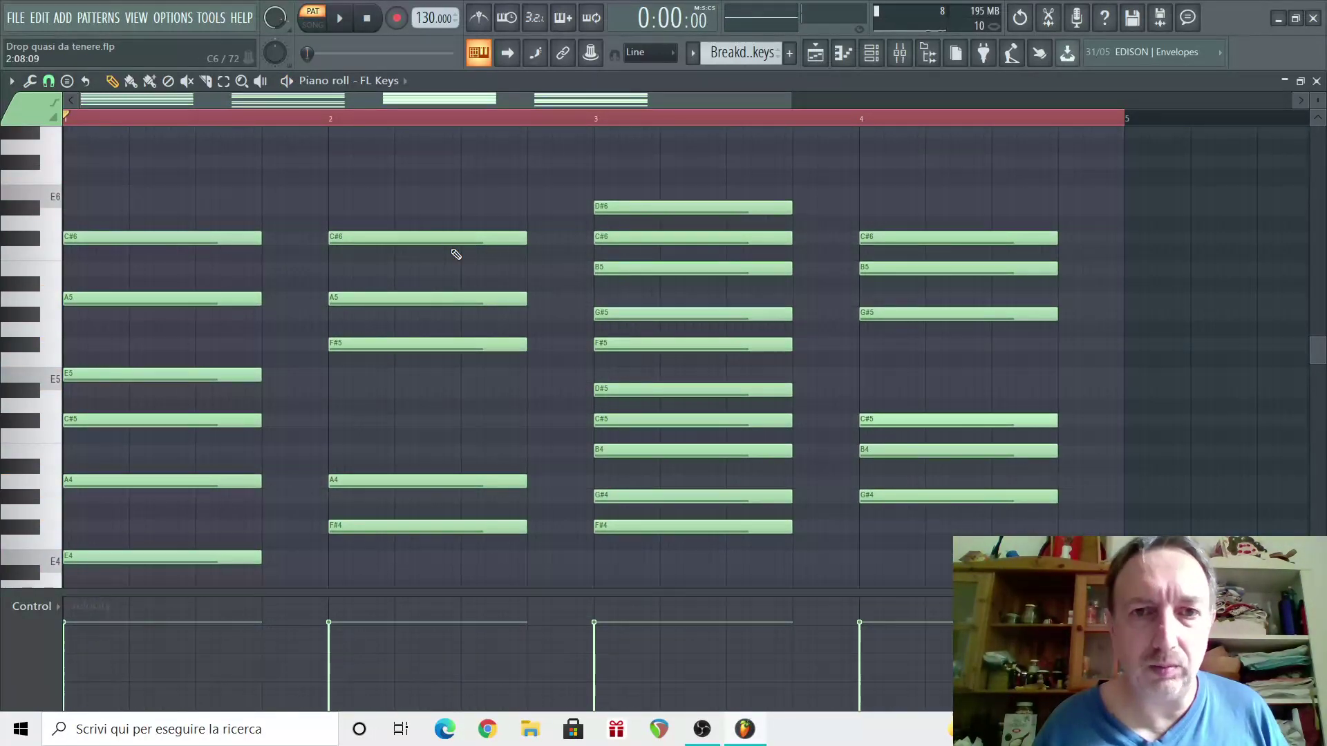
Delete G#4, C#5, G#5 and C#6 from the bar 3 chord and play the pattern.
scroll(773, 419, down, 1)
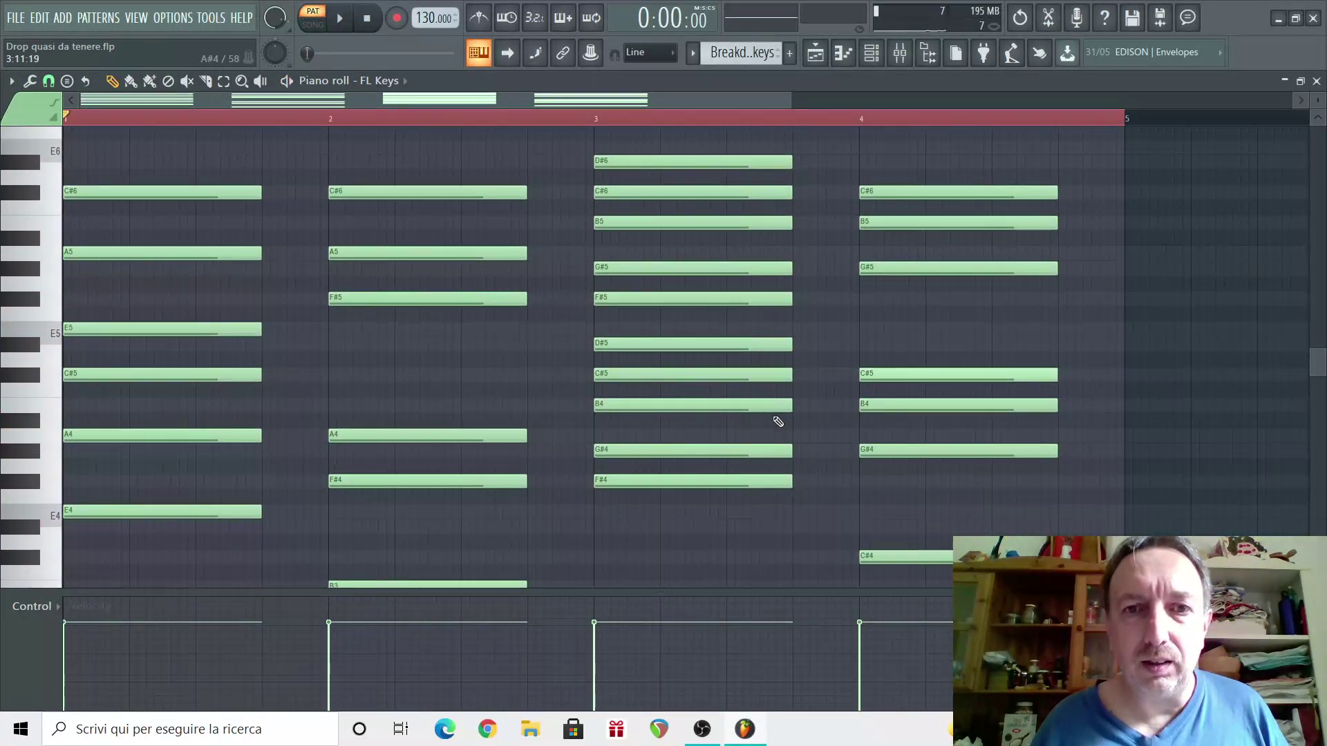
right_click(700, 452)
right_click(689, 373)
right_click(680, 270)
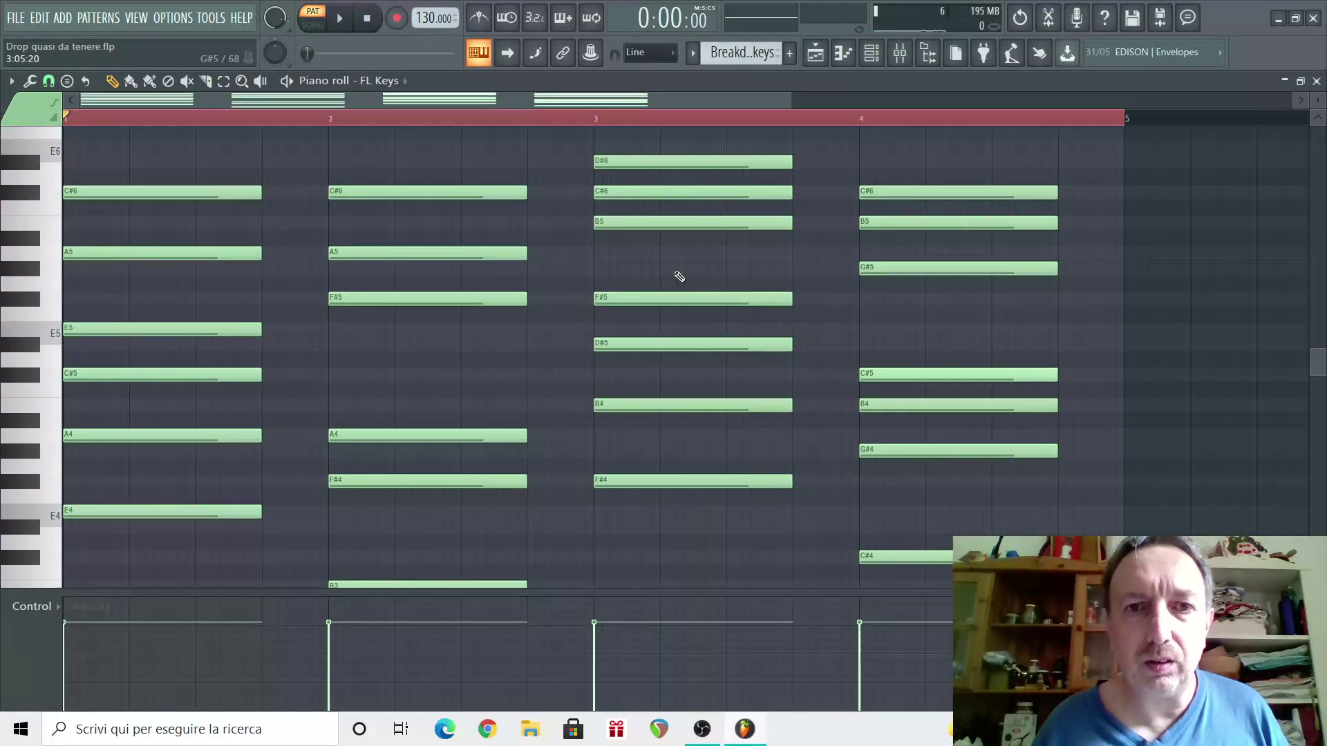
right_click(655, 201)
key(space)
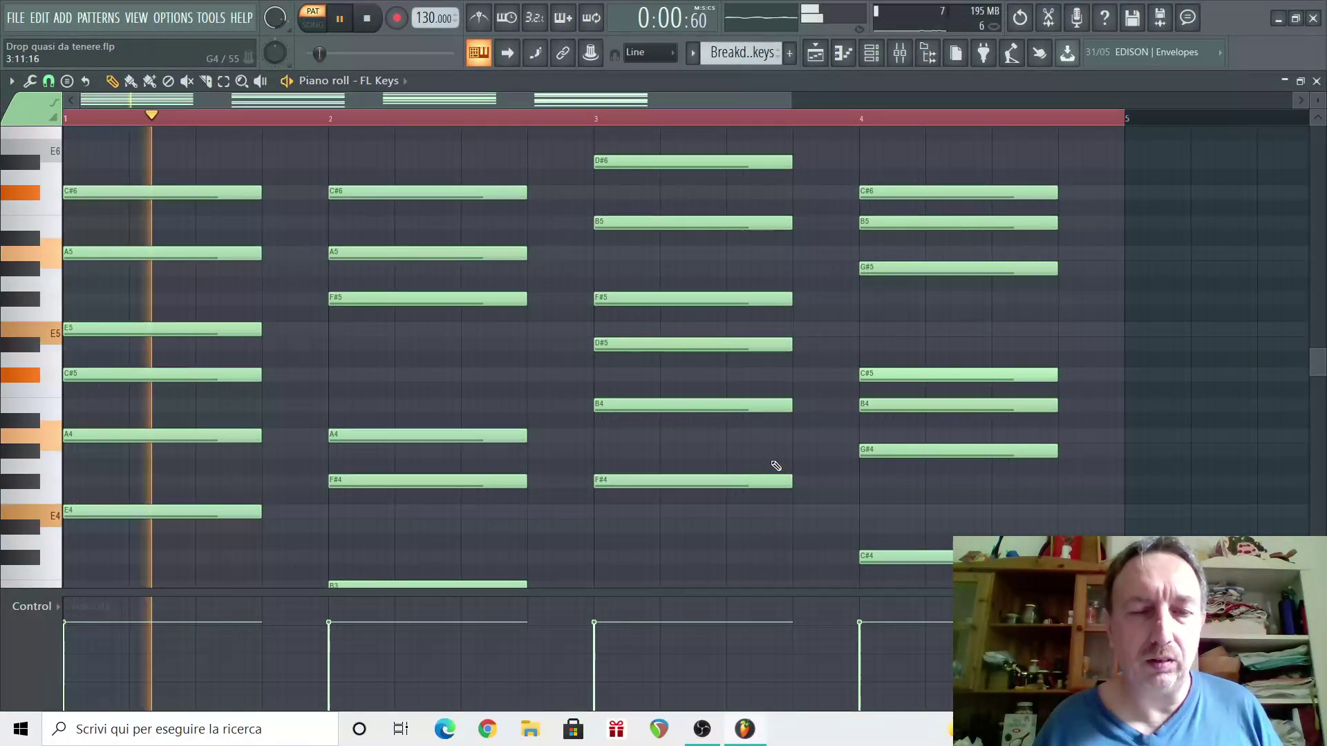
Listen to the chord pattern, stop it, and delete B4 and B5 from the bar 4 chord.
scroll(780, 477, up, 3)
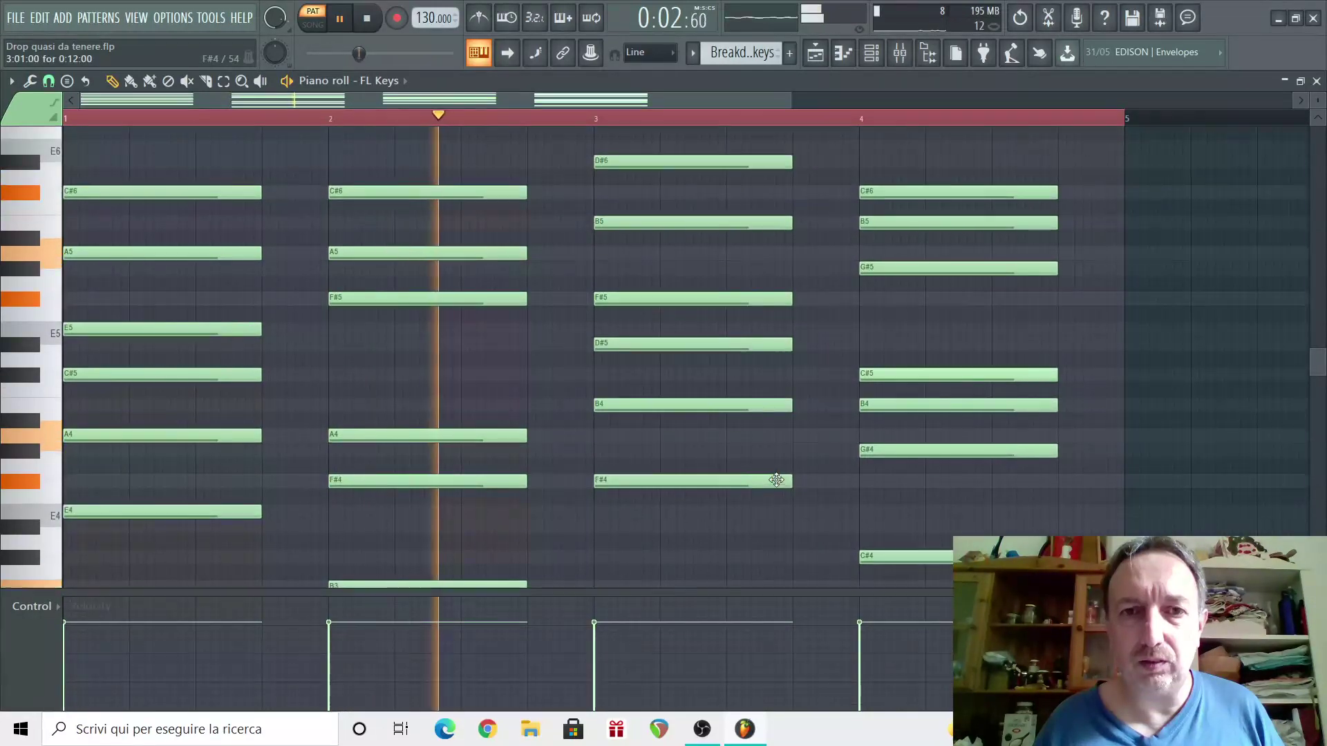
scroll(812, 470, down, 3)
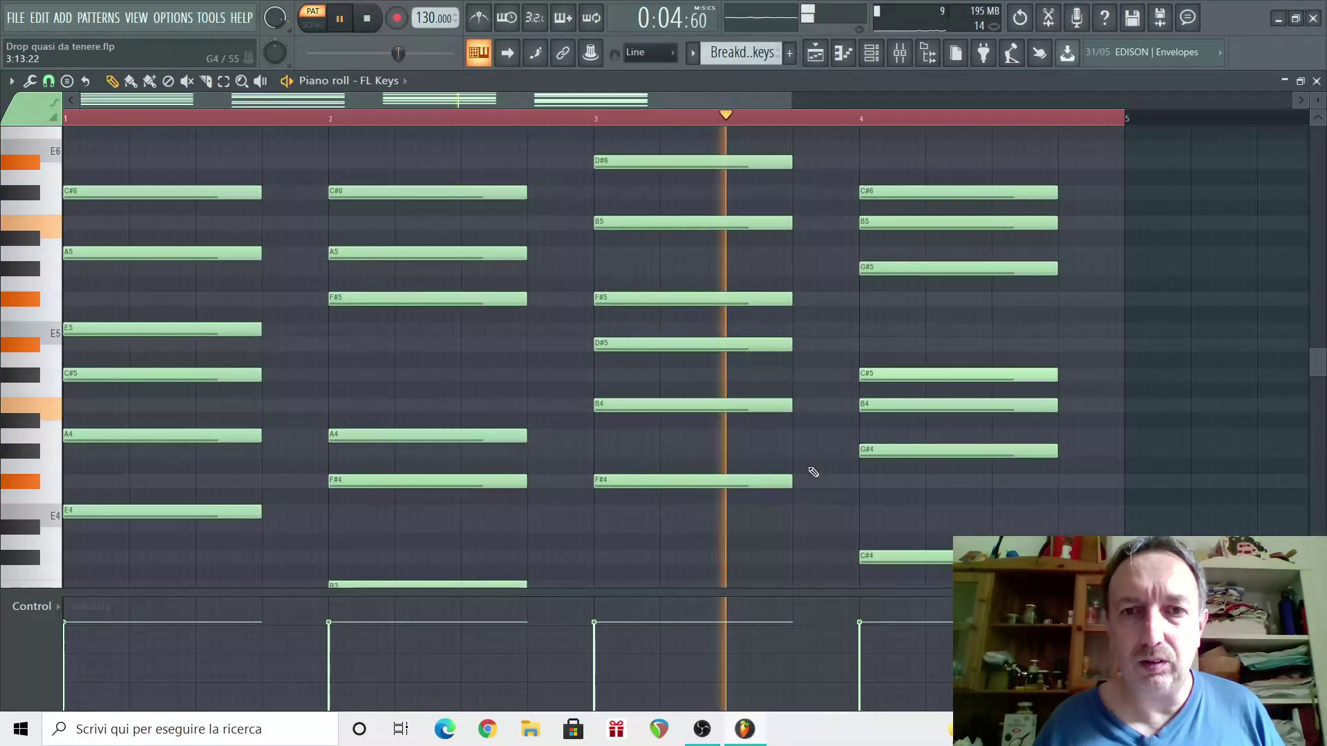
key(space)
scroll(947, 315, down, 6)
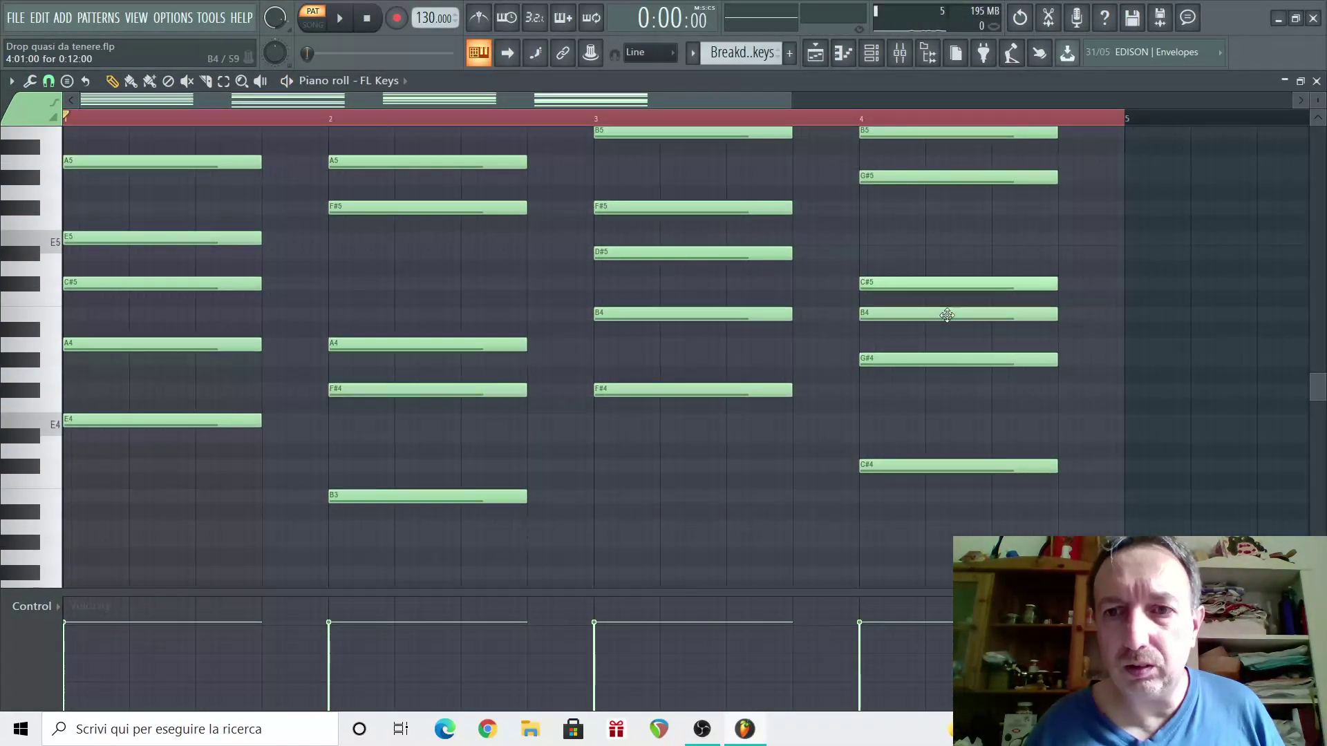
scroll(947, 315, up, 9)
right_click(935, 269)
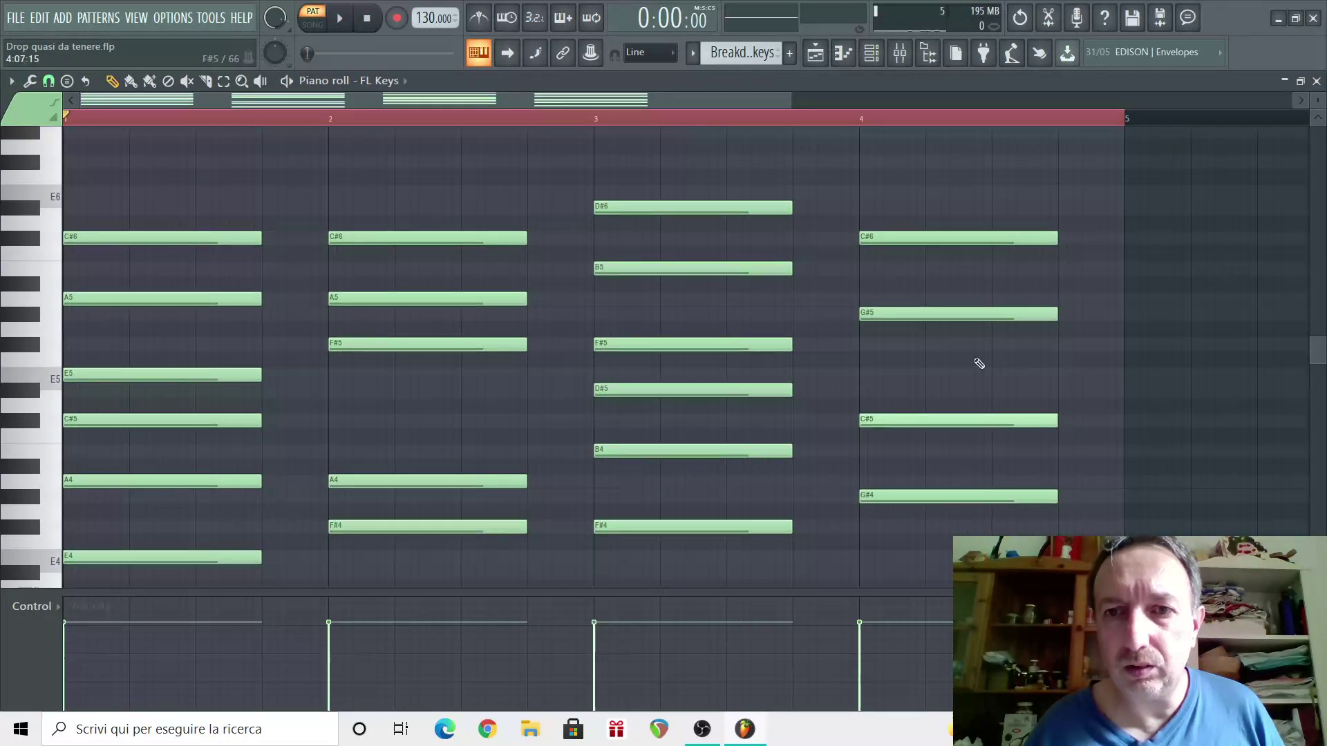
Add an E5 note to the bar 4 chord and play the pattern through to that chord.
scroll(882, 282, down, 6)
click(873, 288)
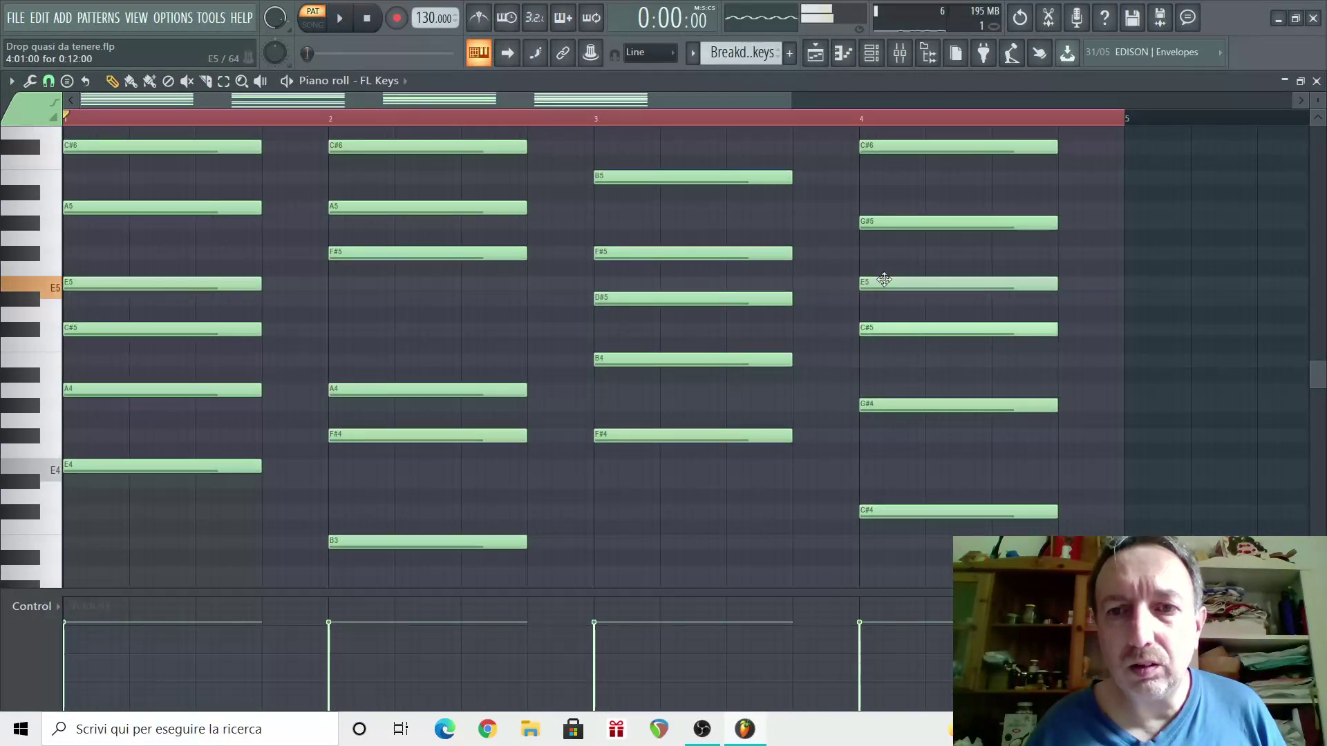
key(space)
scroll(809, 388, up, 6)
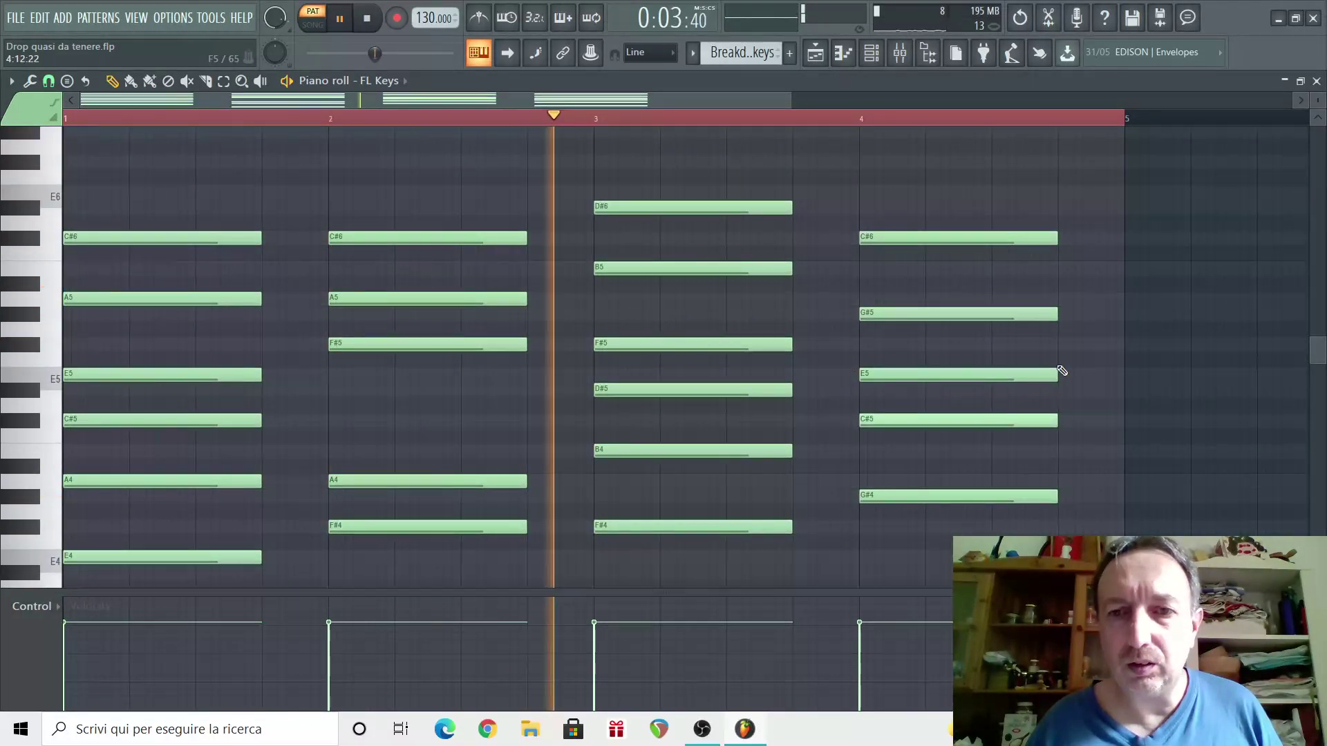
scroll(1091, 374, down, 6)
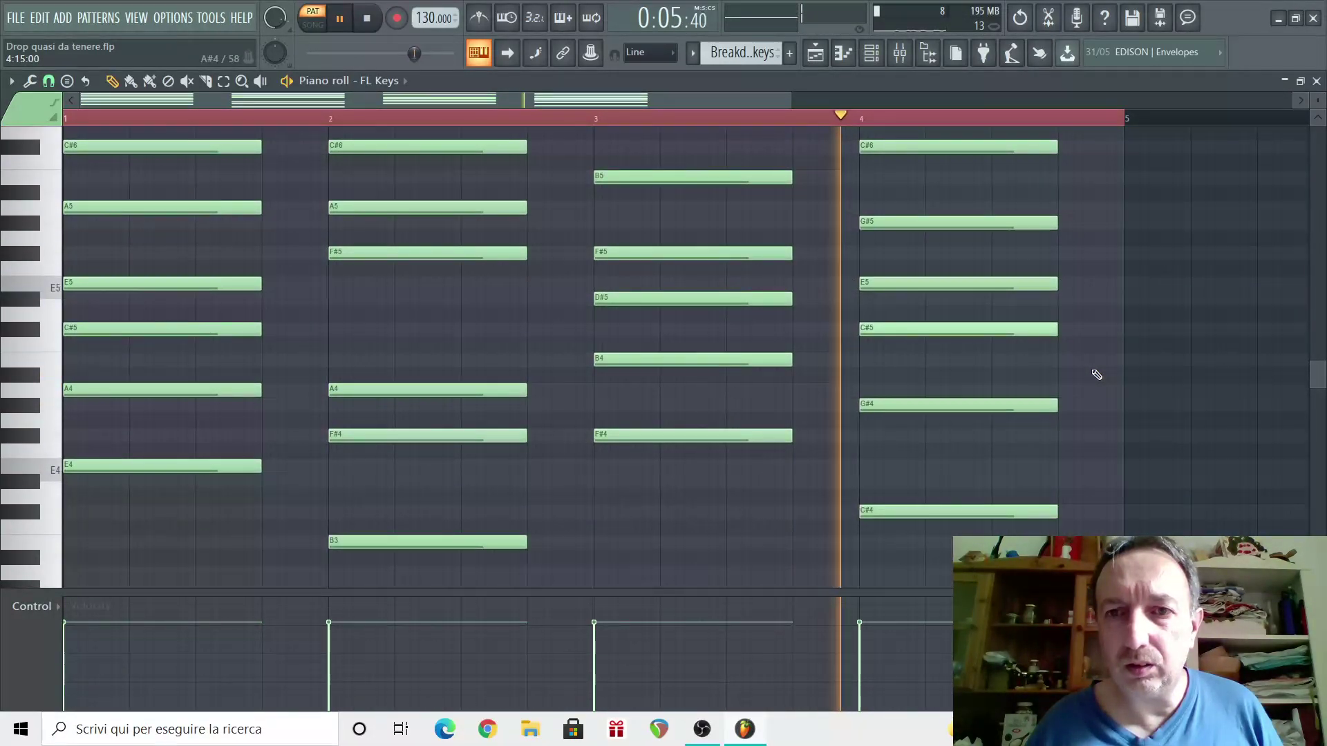
key(space)
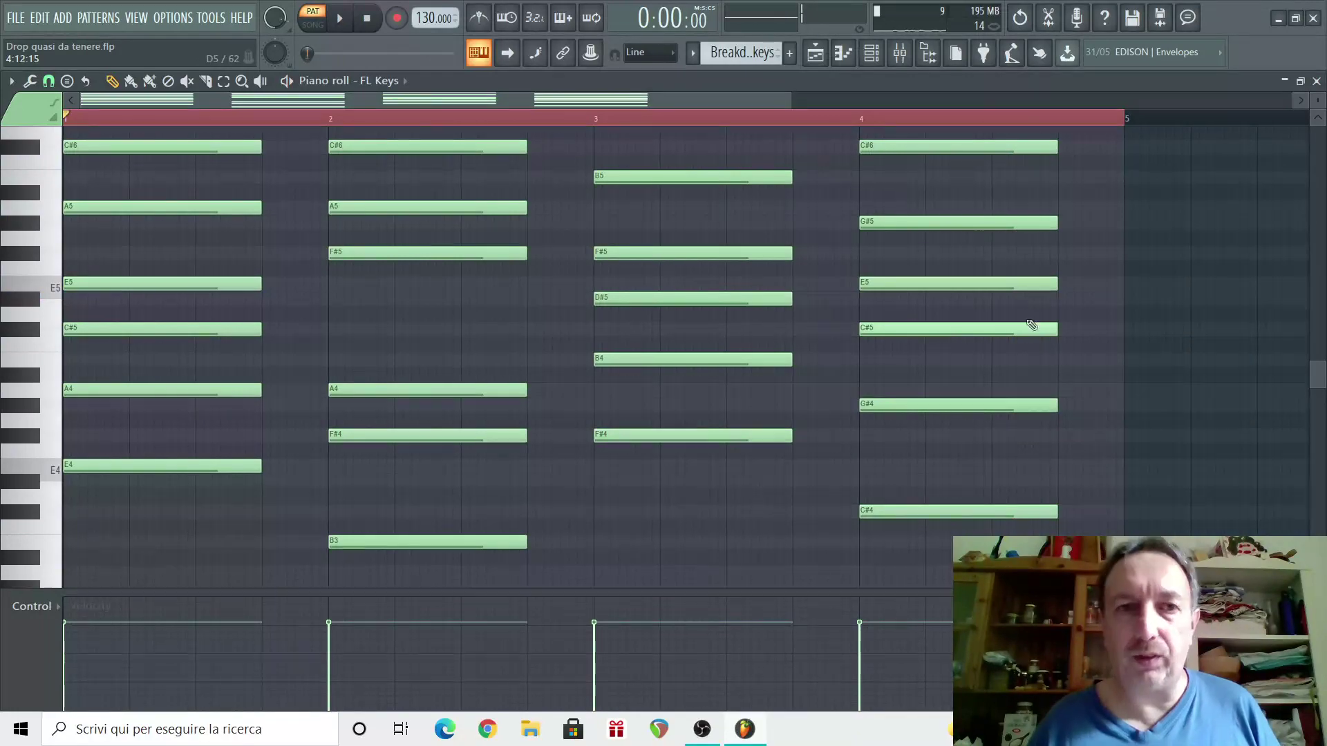
Link the FL Keys channel to mixer insert 12, next to the Bellarina track.
key(F7)
click(805, 152)
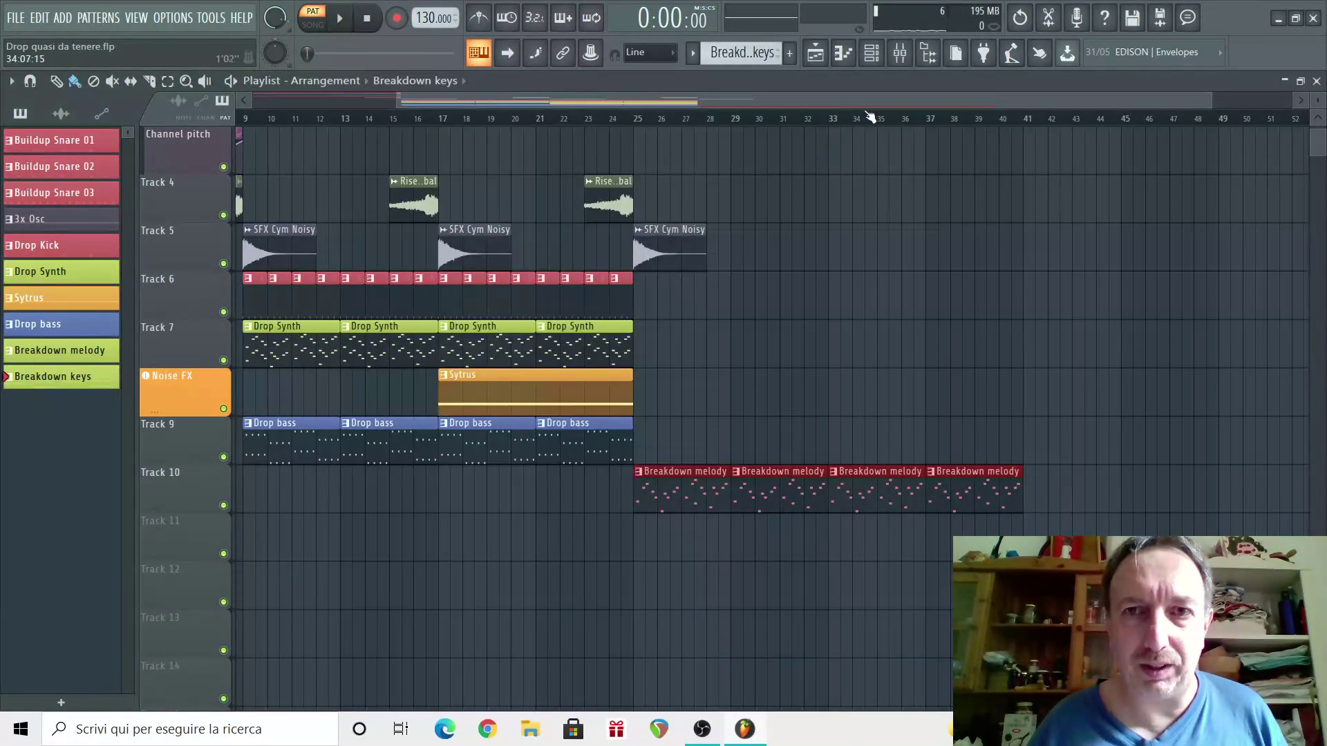
click(874, 56)
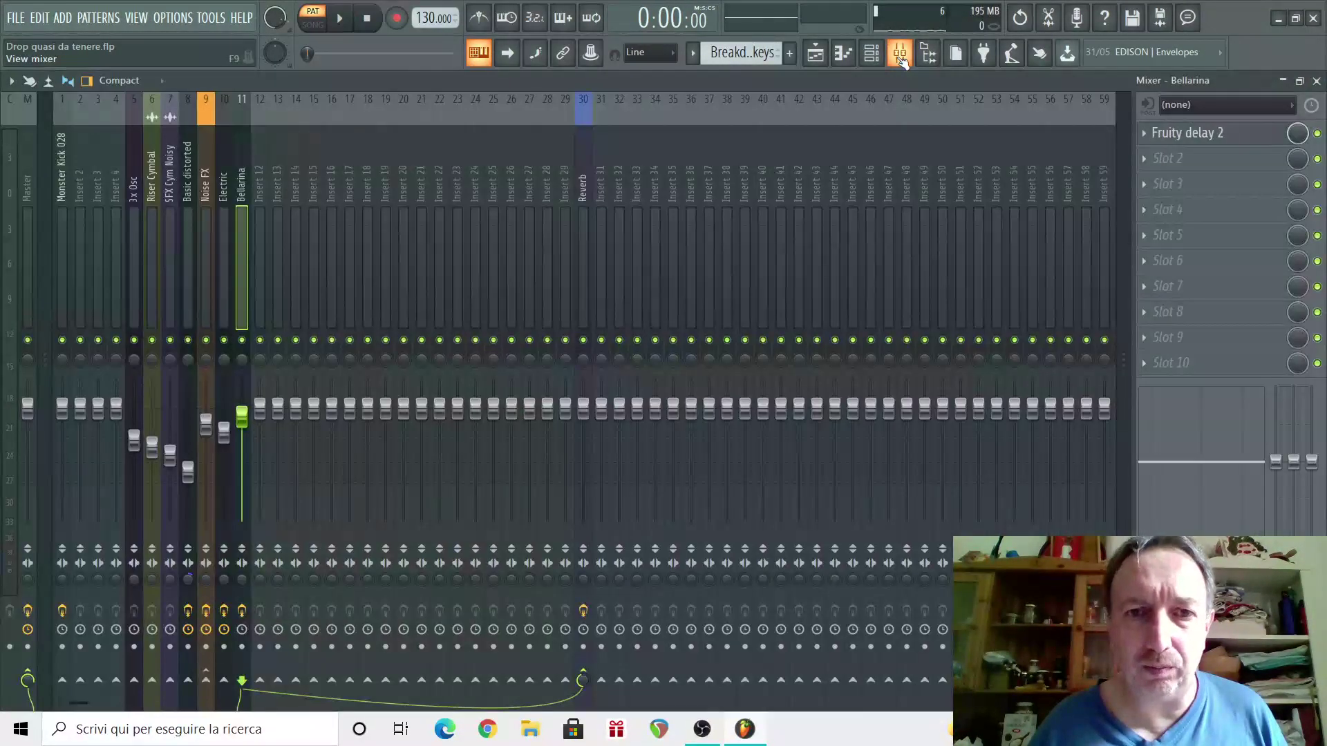
right_click(256, 148)
mouse_move(415, 261)
click(493, 262)
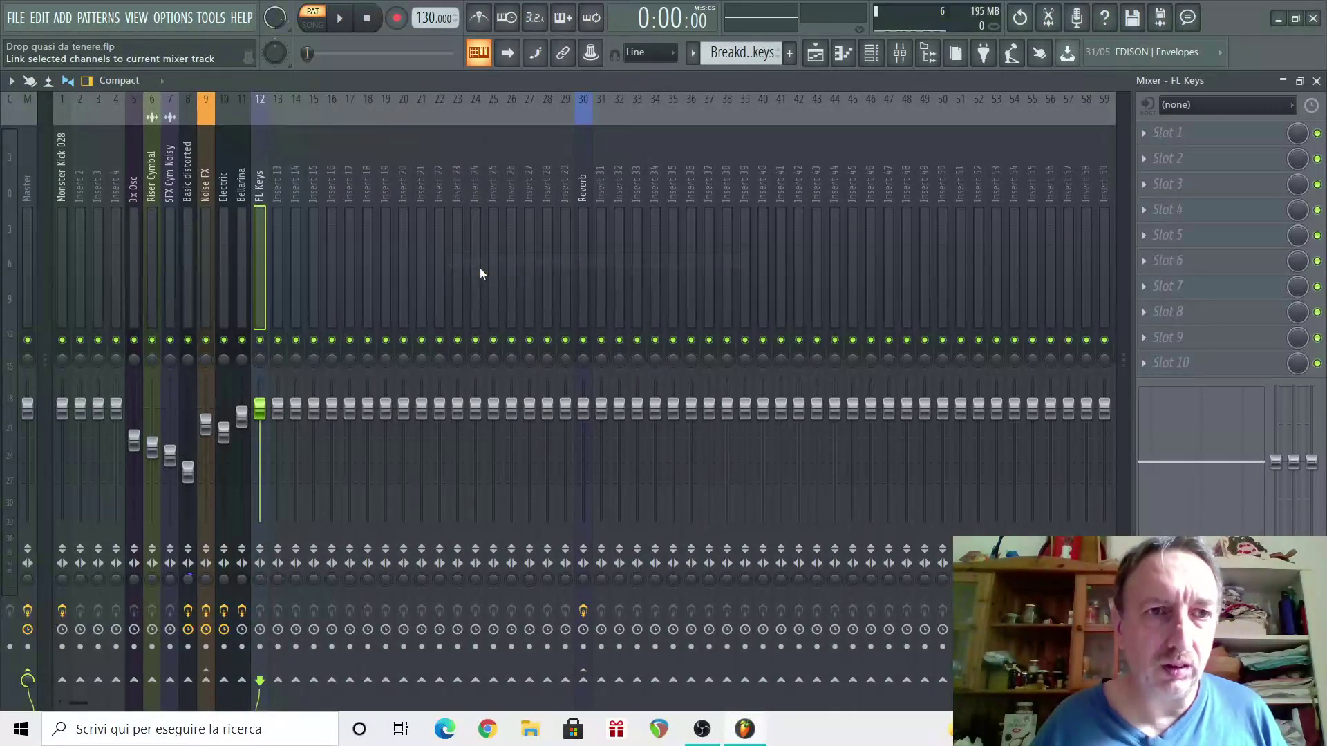
Send the FL Keys mixer track to the Reverb track at 68% and play the pattern to check the level.
right_click(582, 681)
click(612, 640)
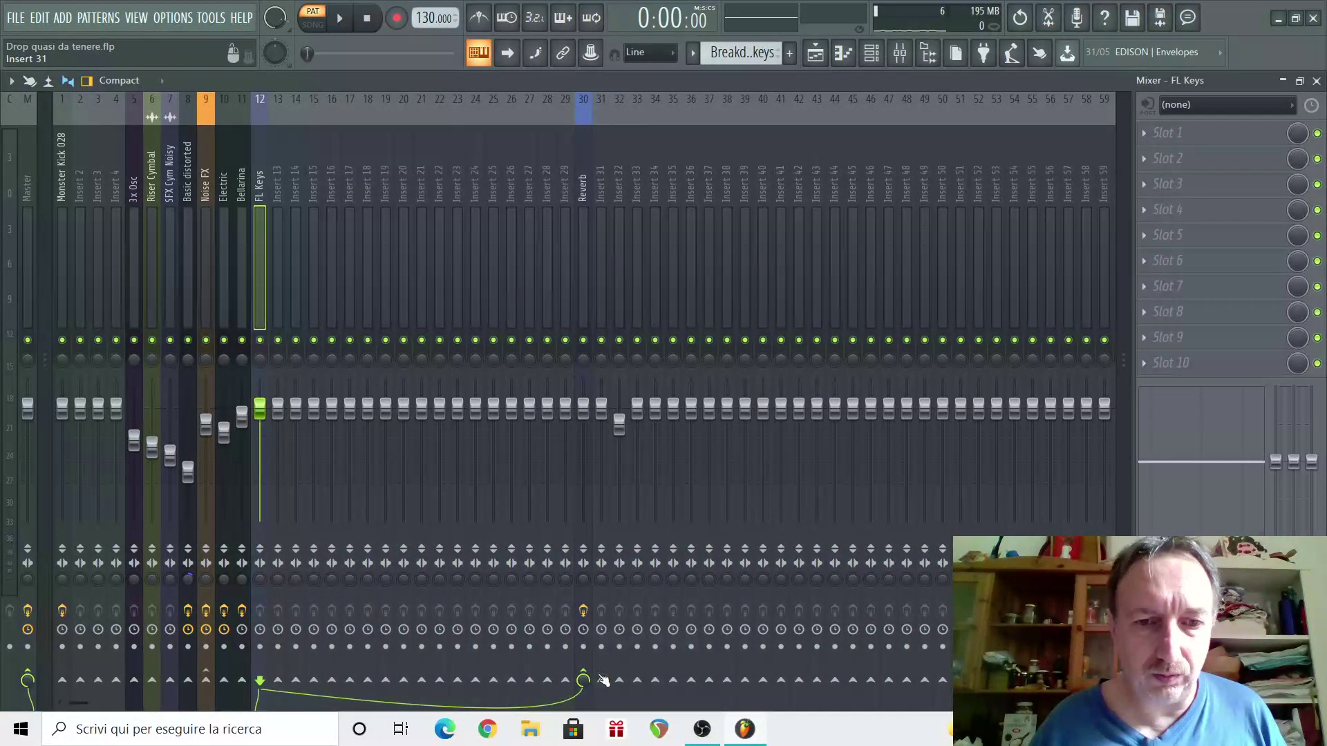
key(space)
scroll(584, 682, down, 4)
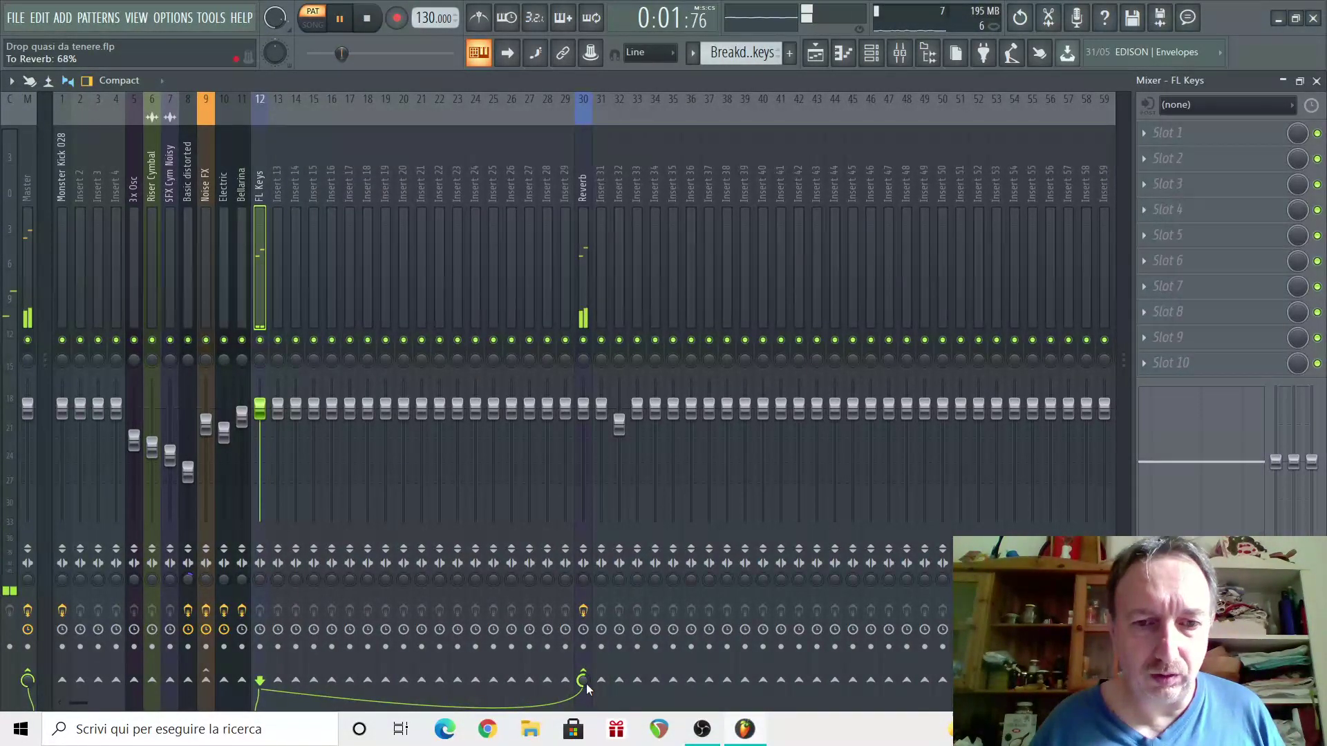
key(space)
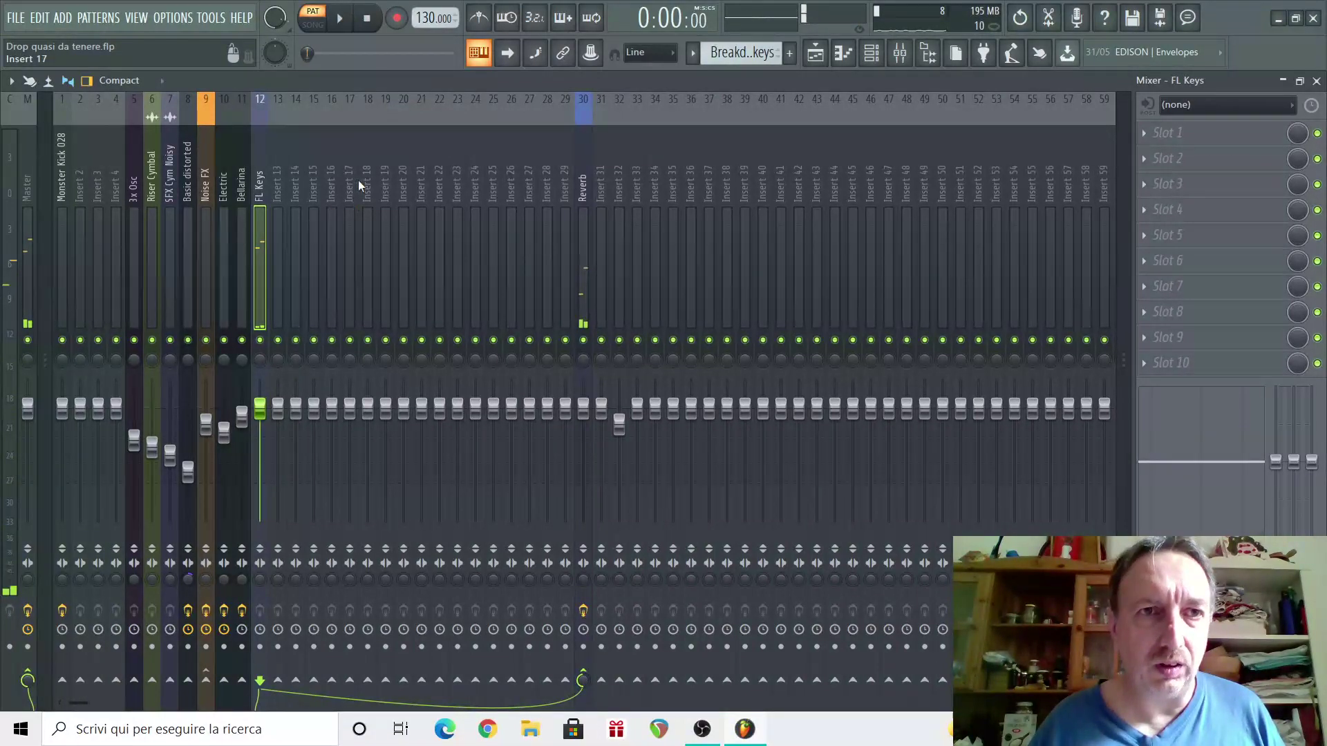
Copy the Fruity delay 2 preset from the Bellarina mixer track to the FL Keys track, play the pattern, and close the plugin.
click(238, 106)
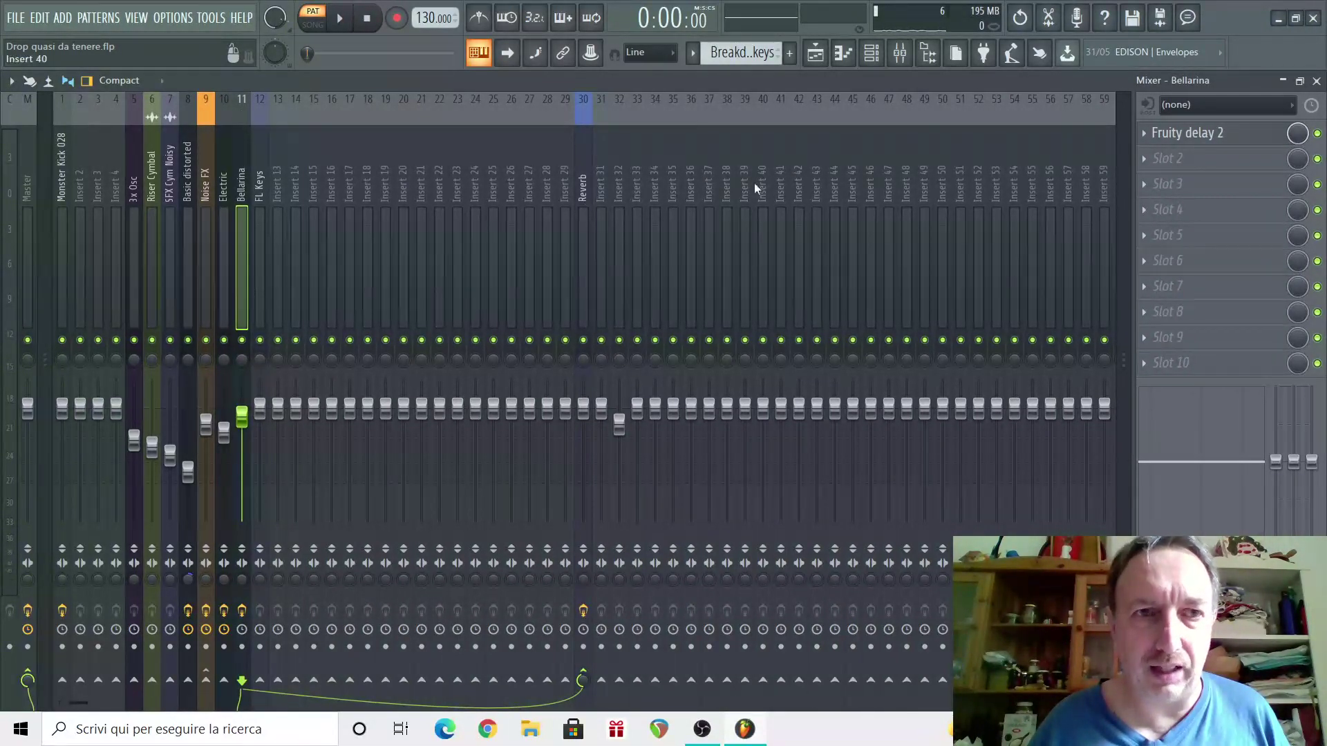
click(1144, 133)
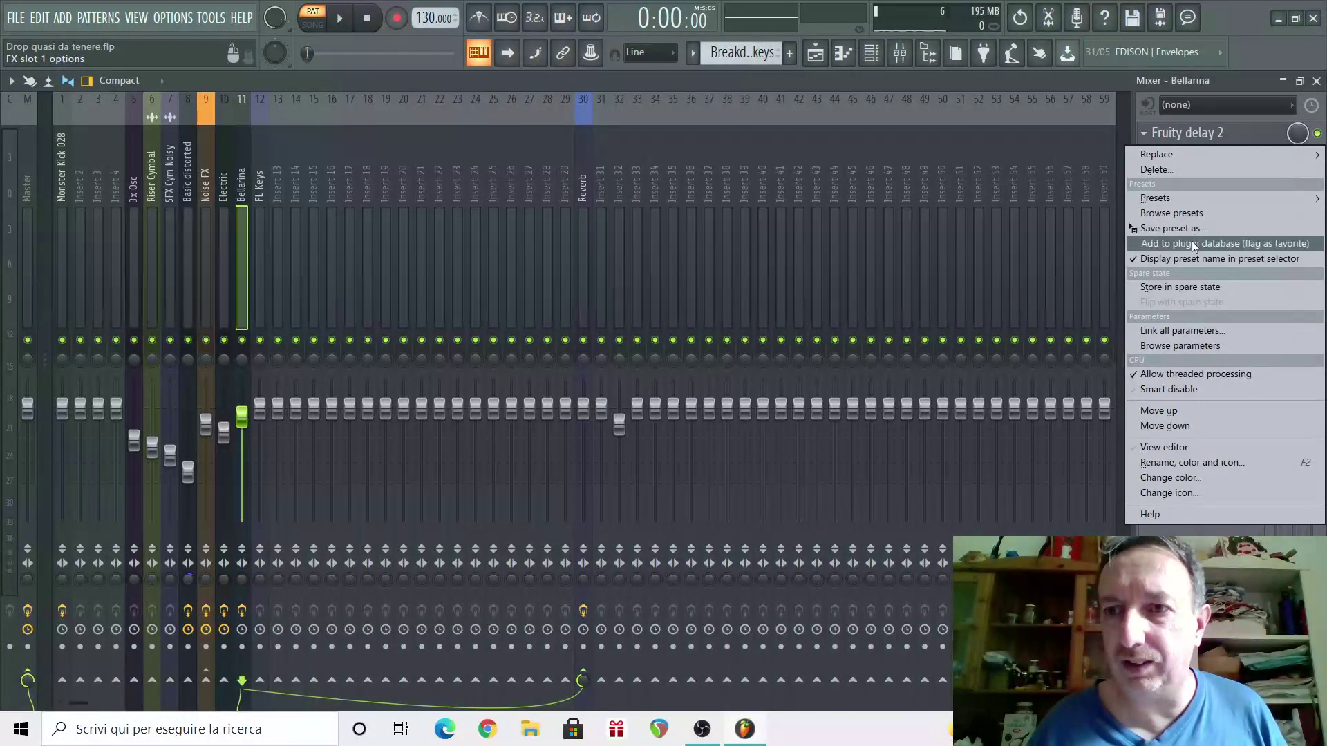
drag(1185, 231, 259, 111)
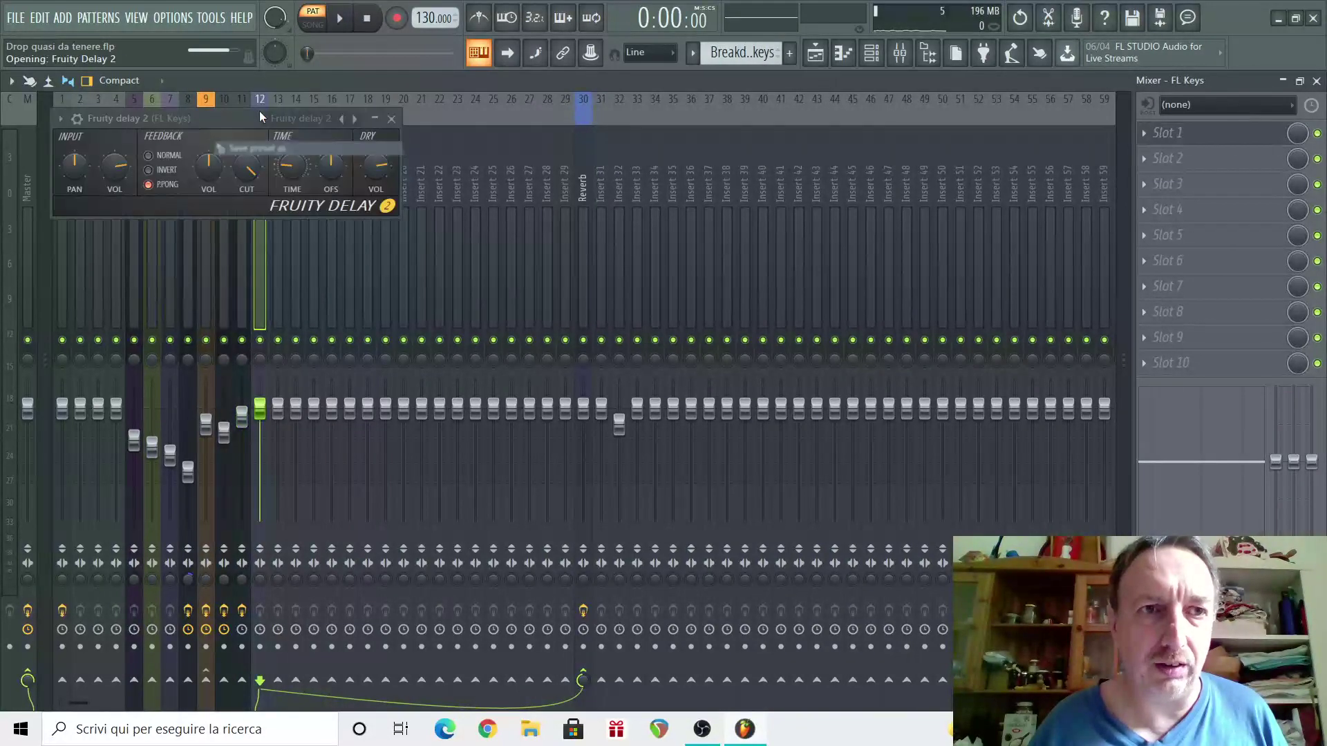
click(340, 19)
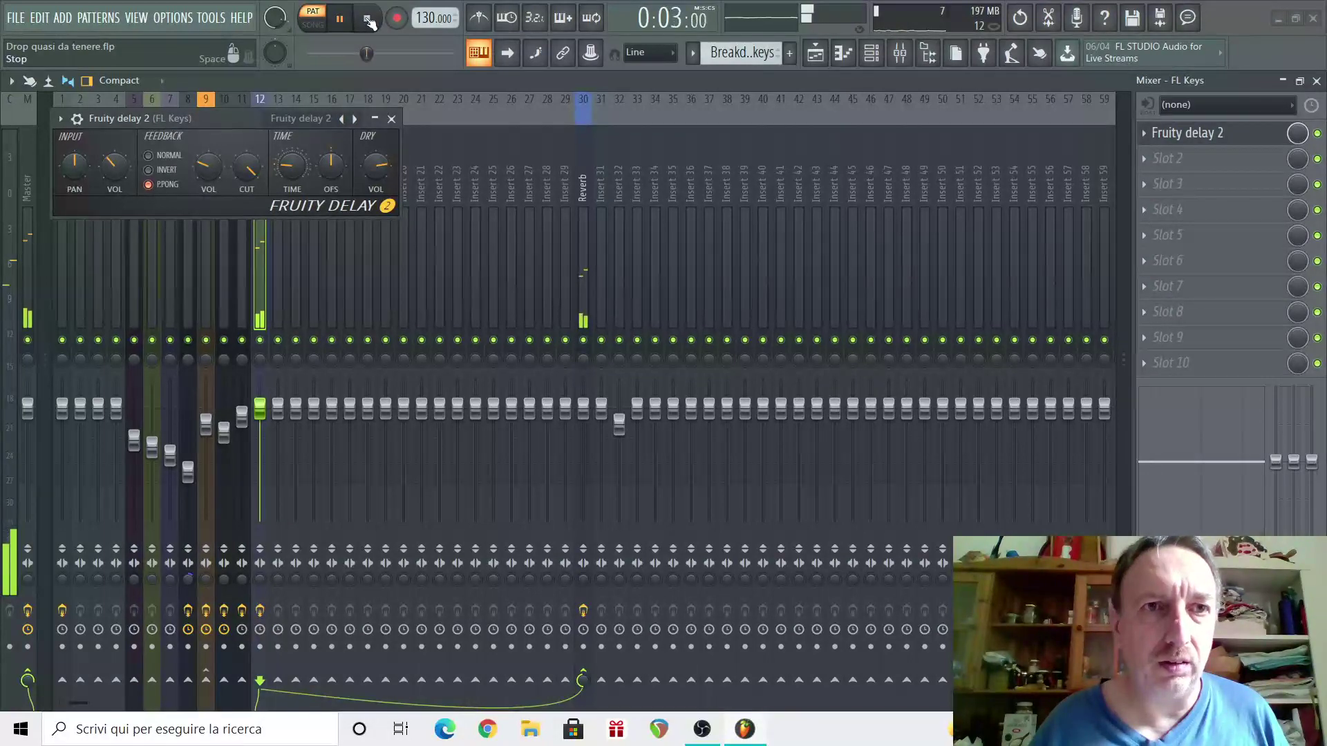
click(367, 19)
click(391, 118)
Place four Breakdown keys clips on Track 11 from bar 25 and delete the Breakdown melody clips at bars 25 and 29.
click(817, 54)
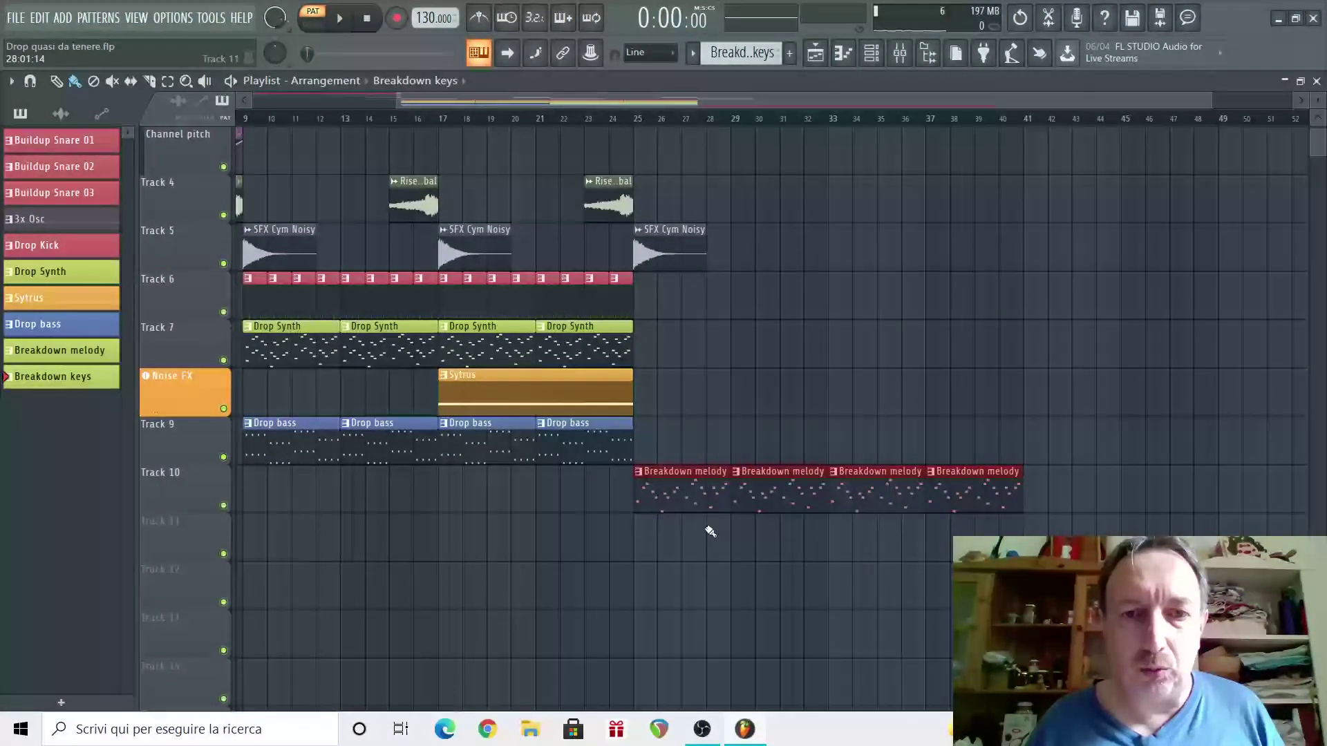
drag(642, 539, 946, 539)
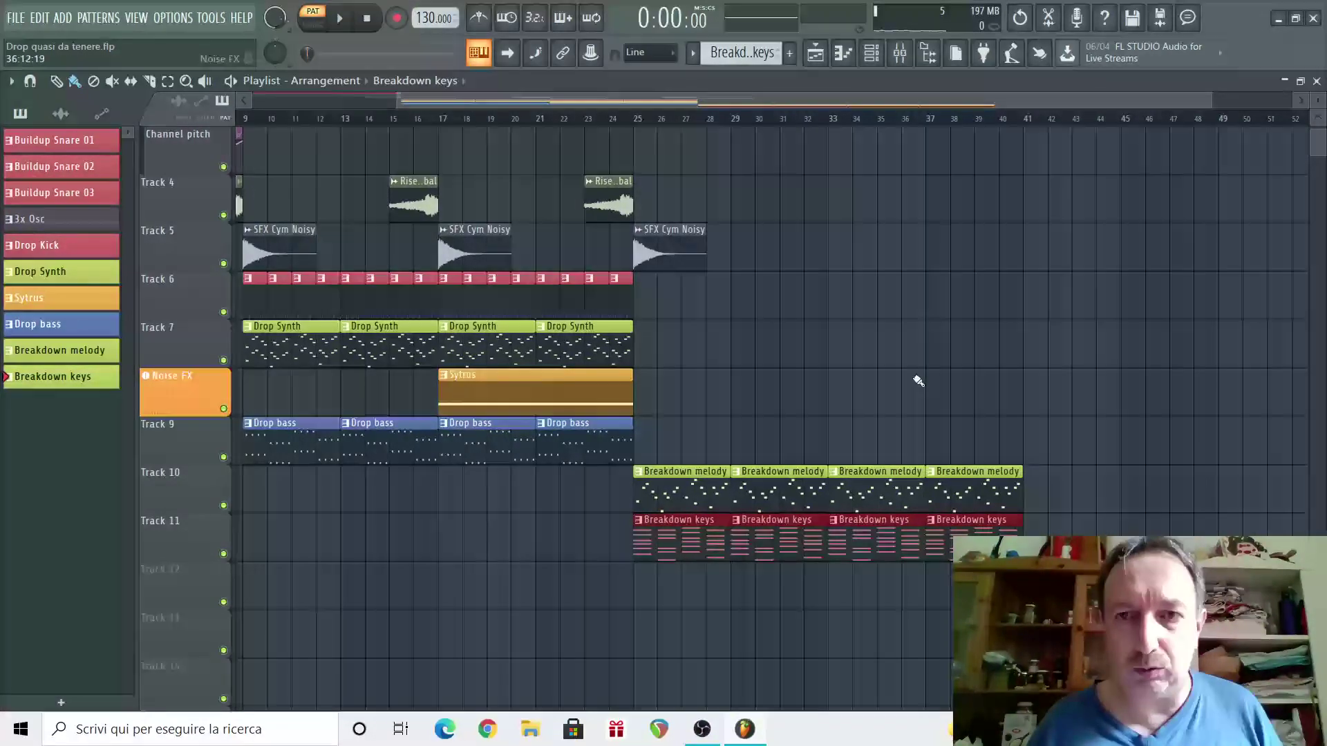
right_click(686, 492)
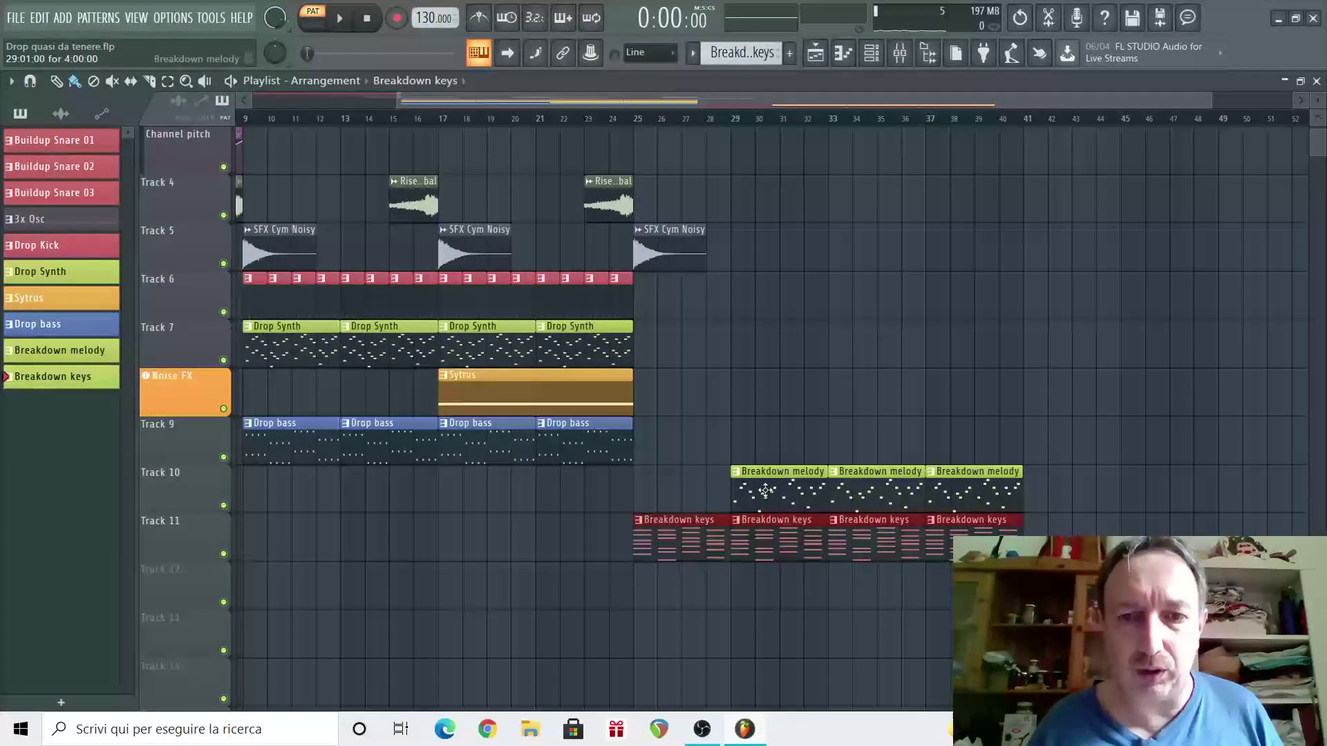
right_click(781, 491)
scroll(883, 334, up, 1)
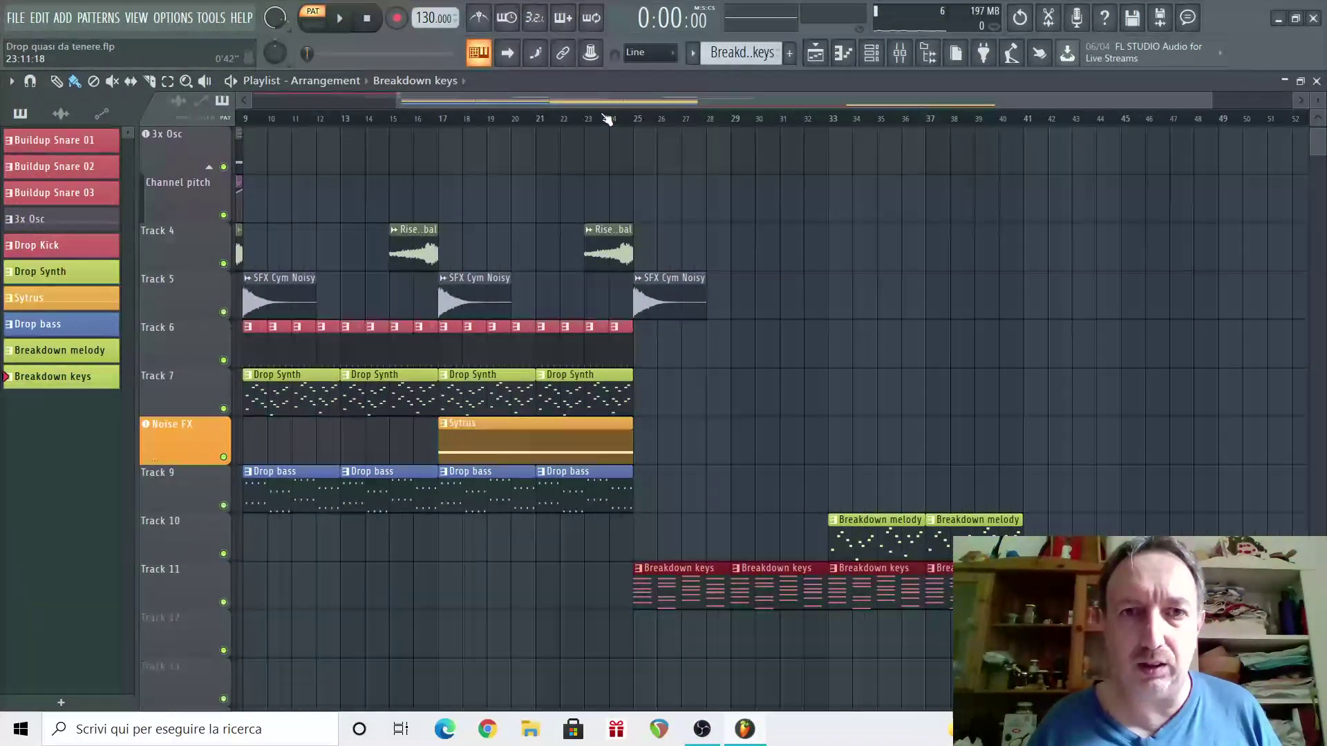
Play the arrangement in song mode across the drop-to-breakdown transition and the melody entry at bar 33, and return the playhead to bar 23.
key(space)
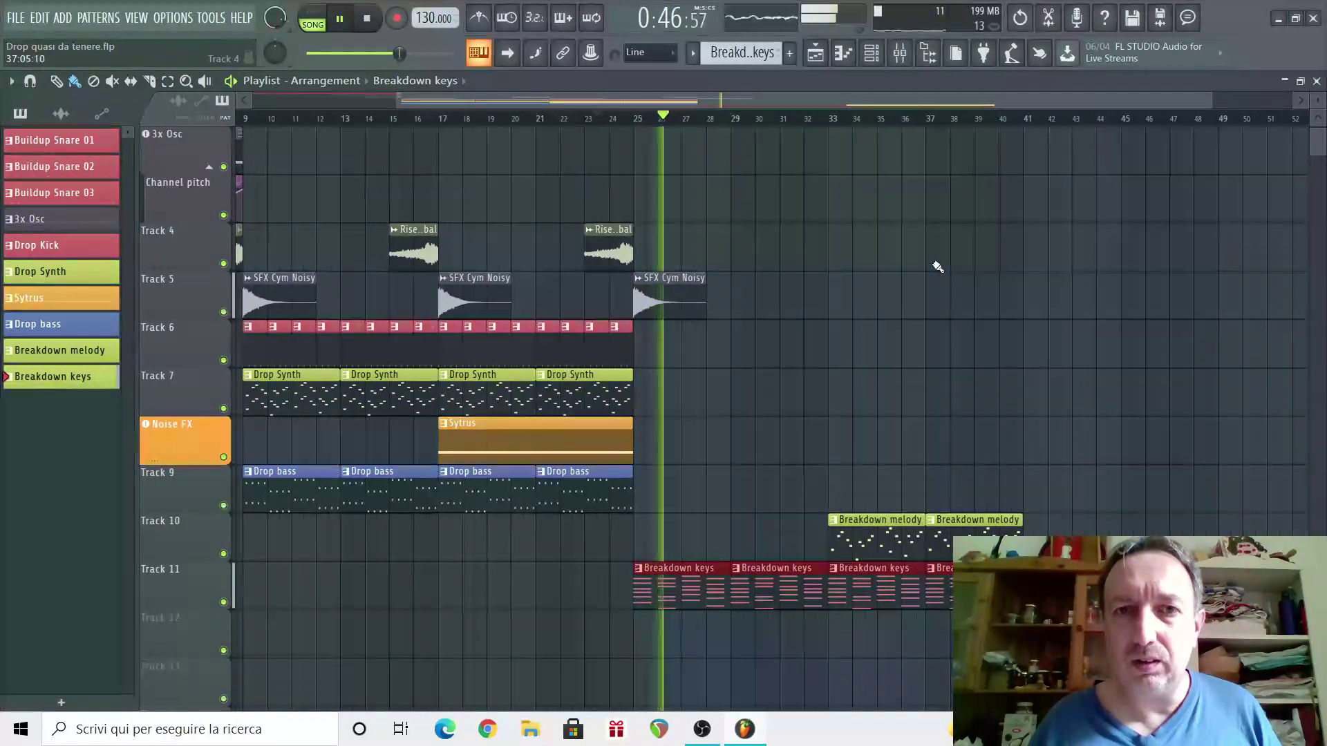
click(795, 119)
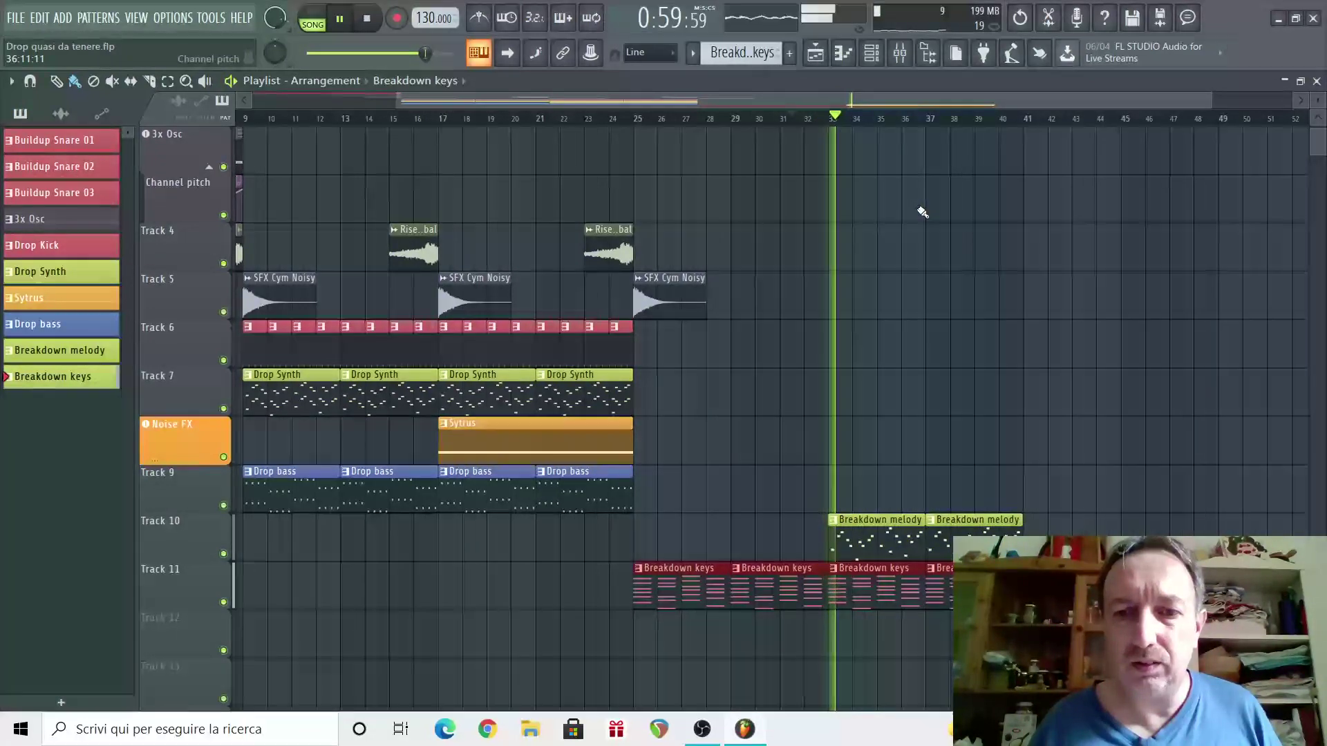
key(space)
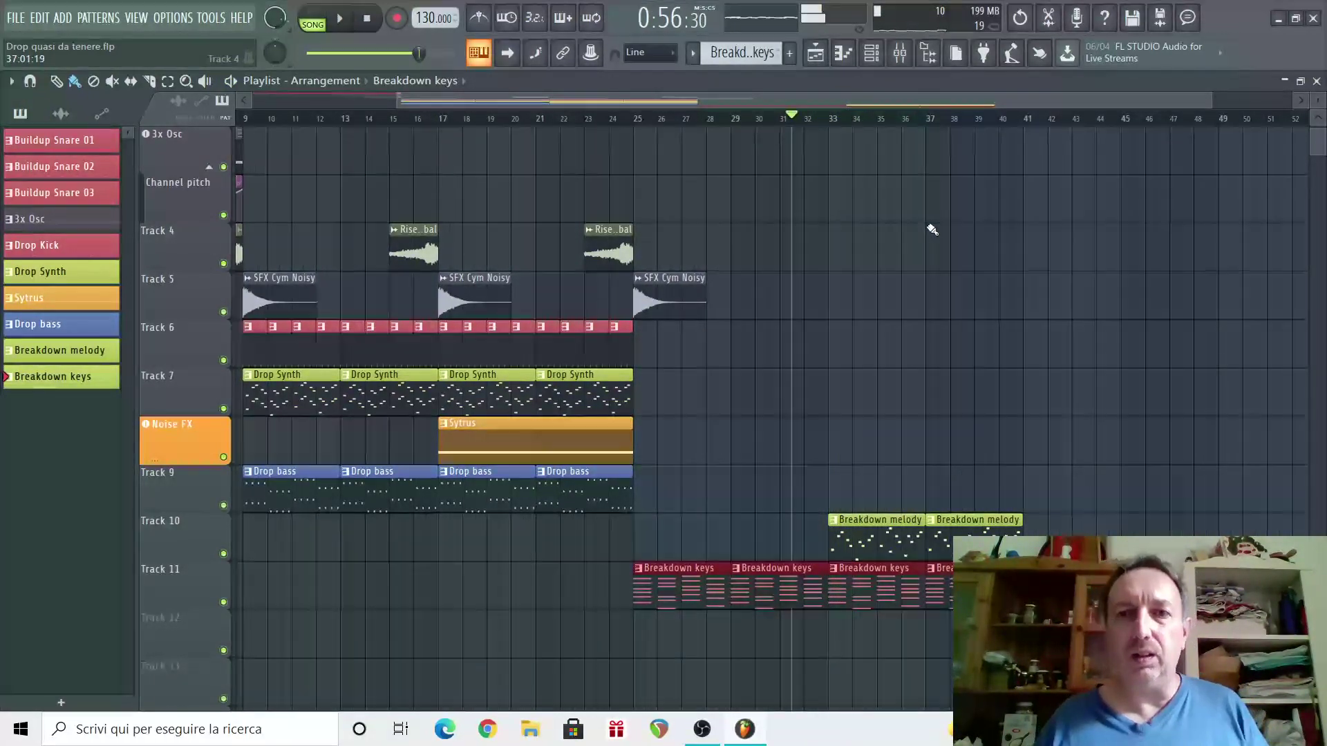
scroll(903, 548, down, 1)
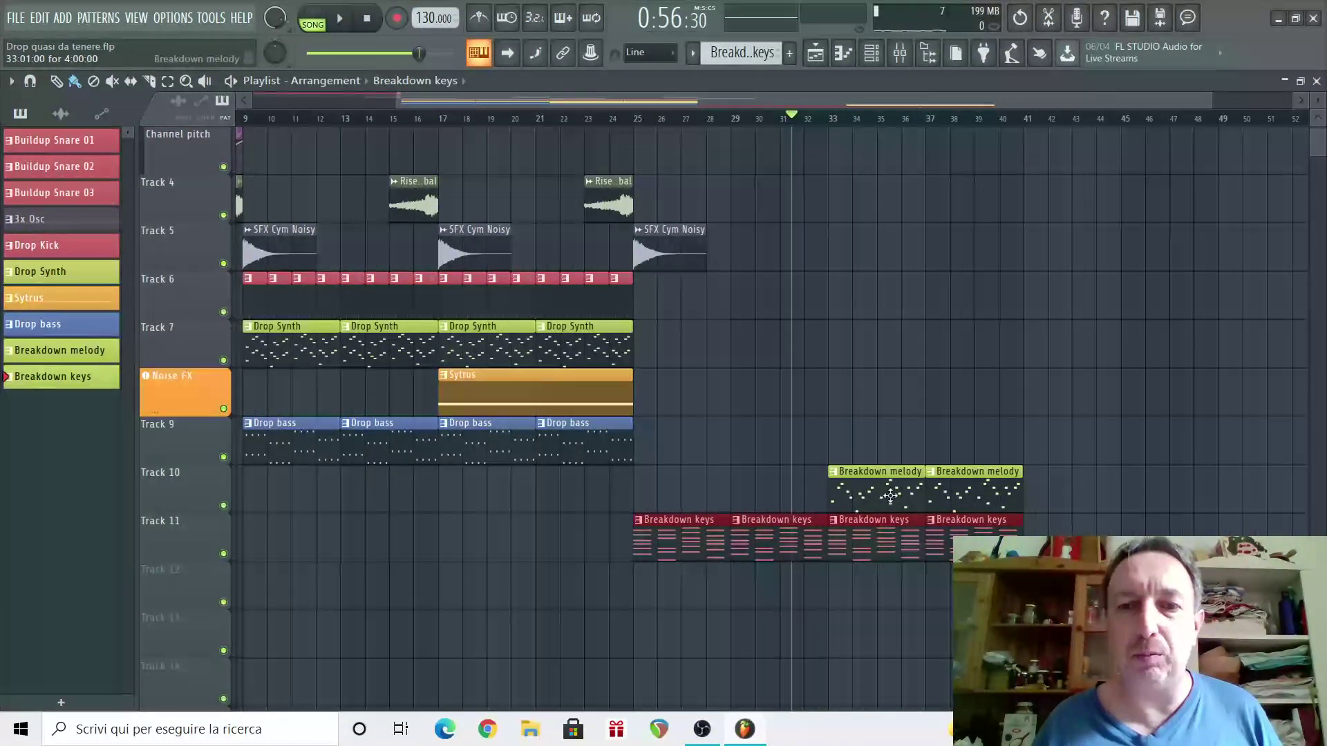
click(585, 121)
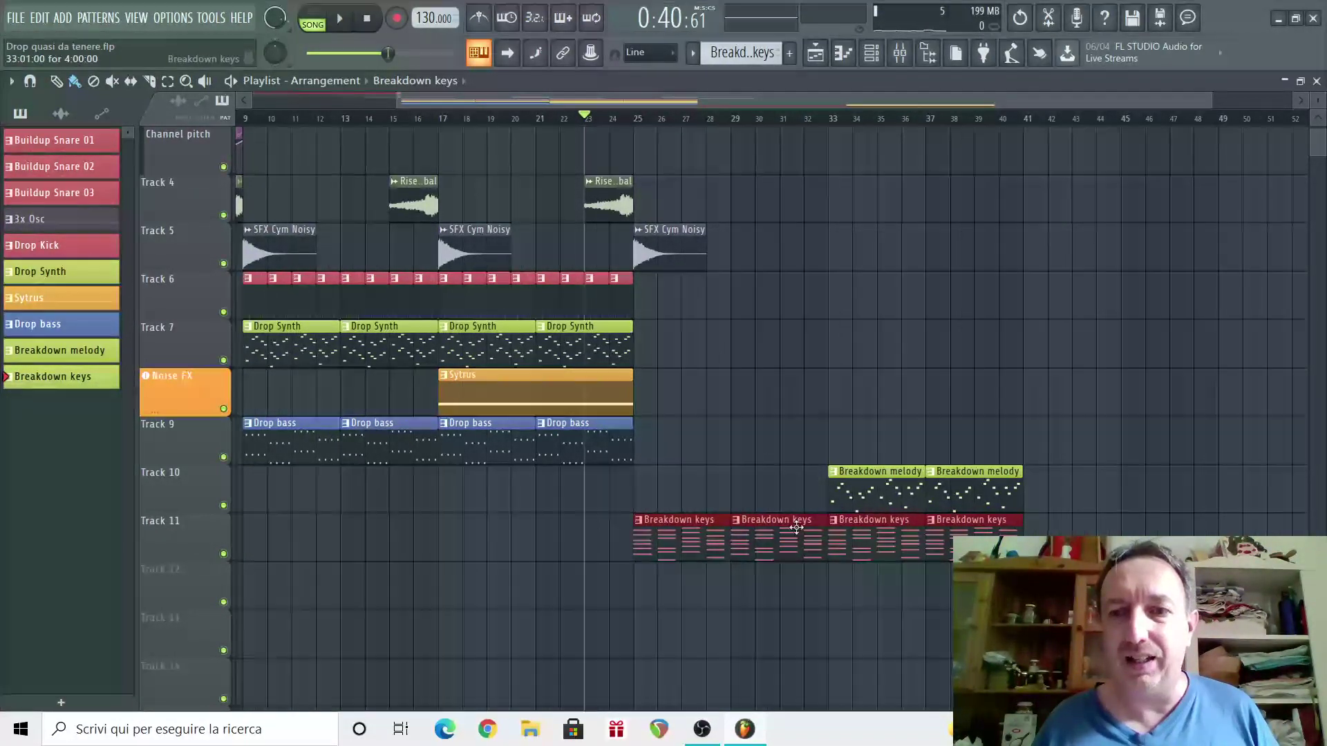
Create a new pattern named "Breakdown bass" with the Steel Blue colour (#5976B5) used for the drop bass.
scroll(556, 150, down, 2)
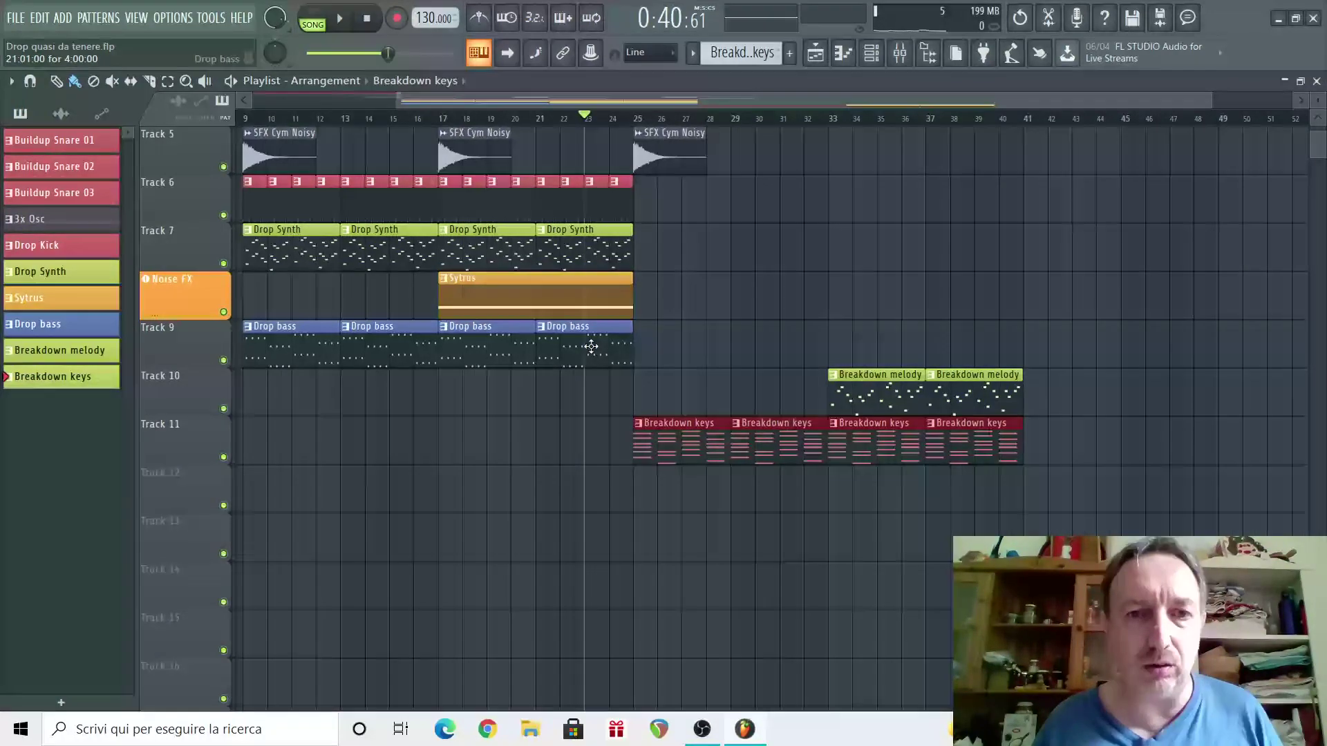
key(F4)
key(F2)
text(Breakdown bass)
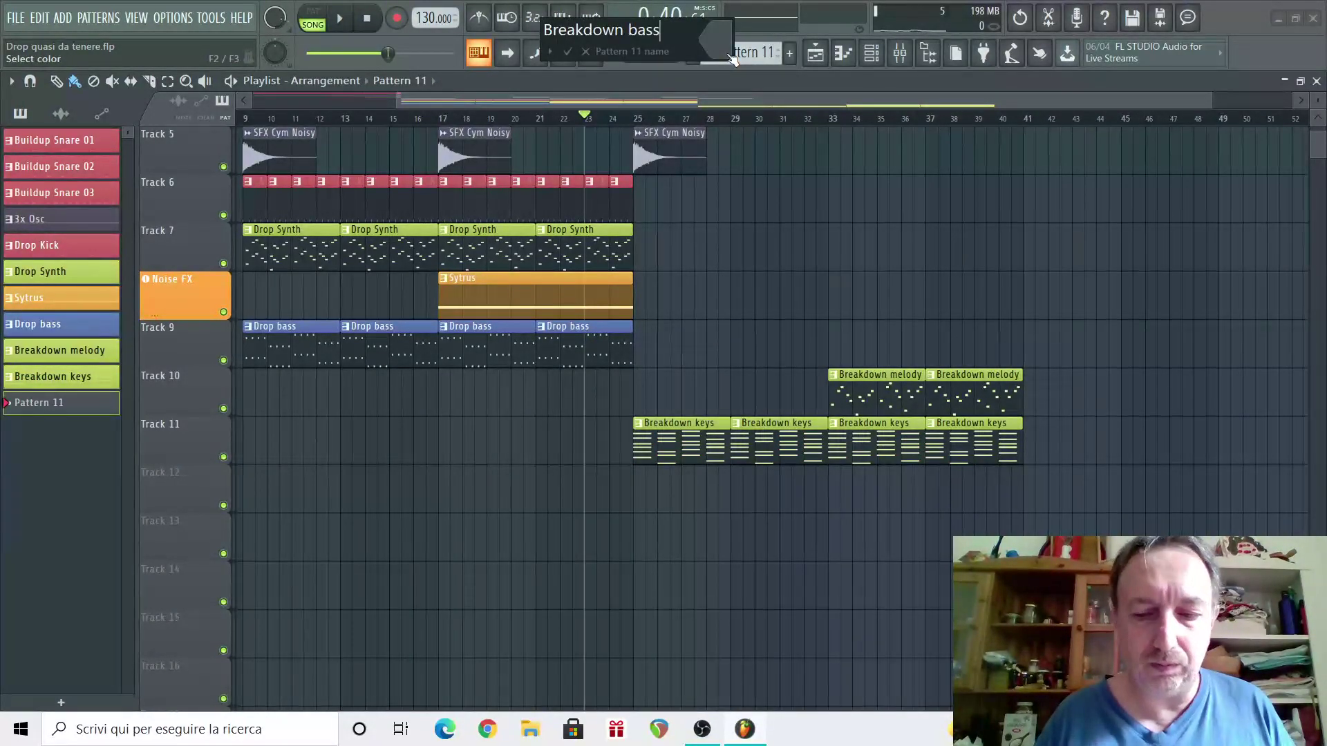
click(719, 31)
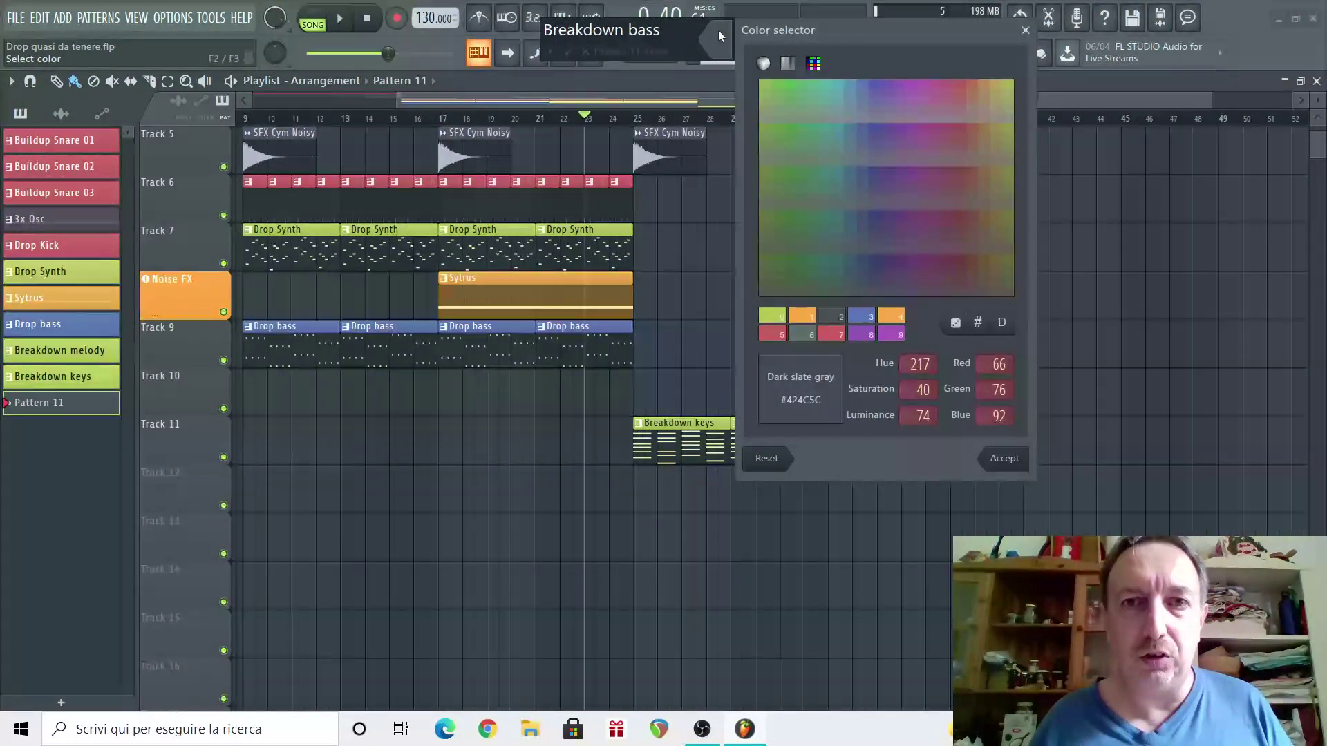
click(873, 320)
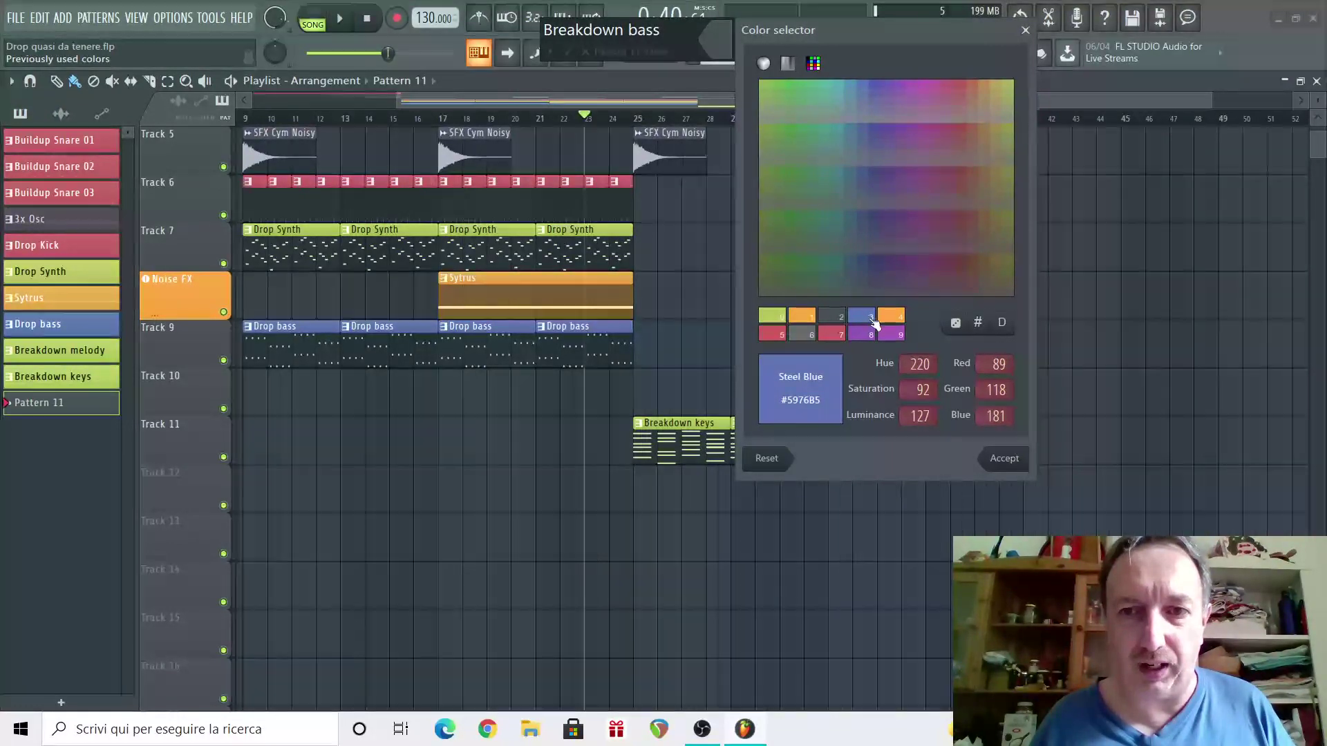
click(1002, 466)
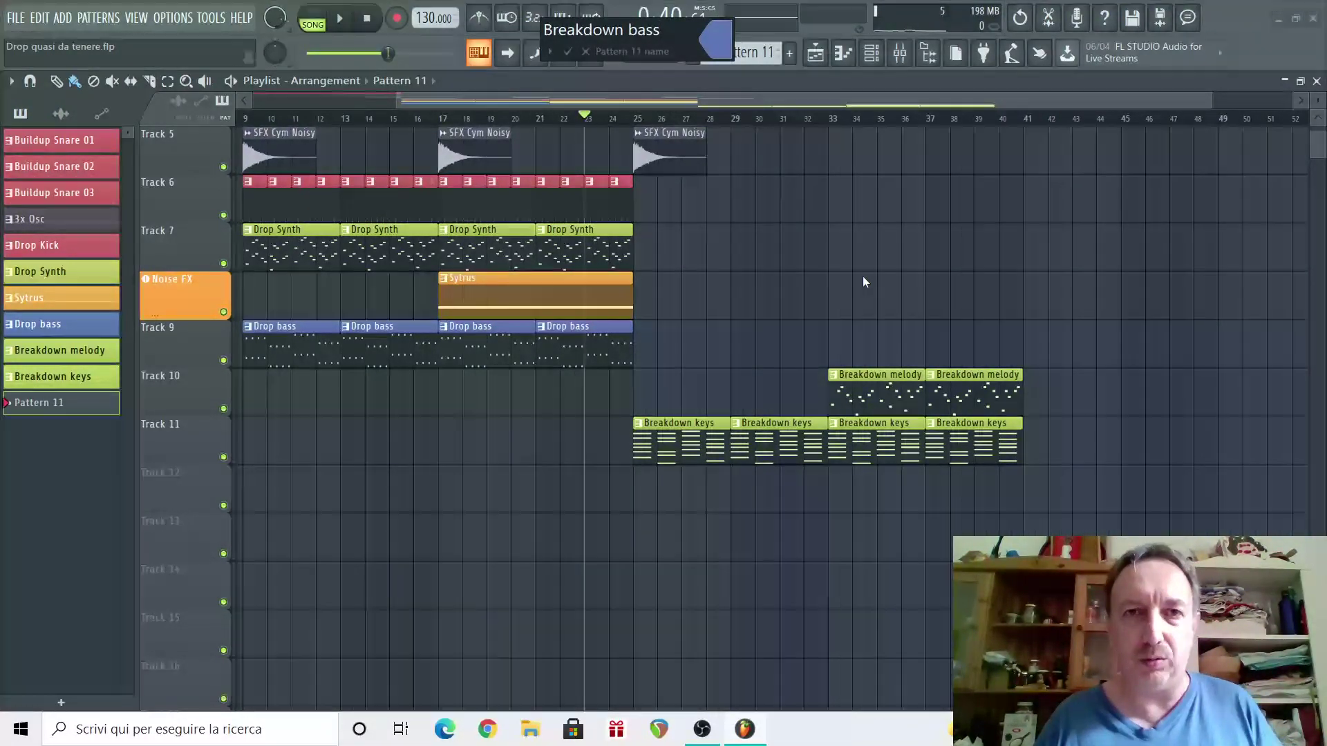
key(Return)
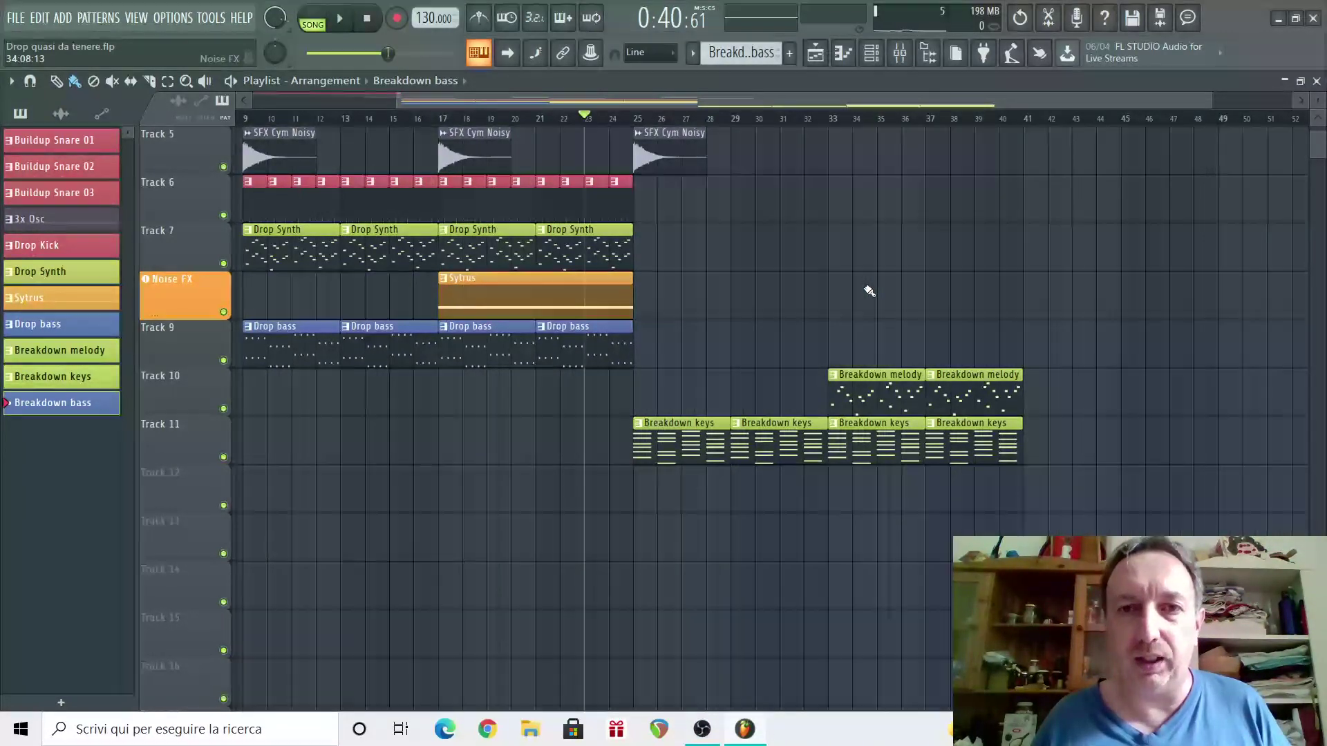
Open the Electric channel's notes in the Drop bass pattern and copy all of them.
scroll(931, 299, down, 2)
scroll(948, 370, up, 2)
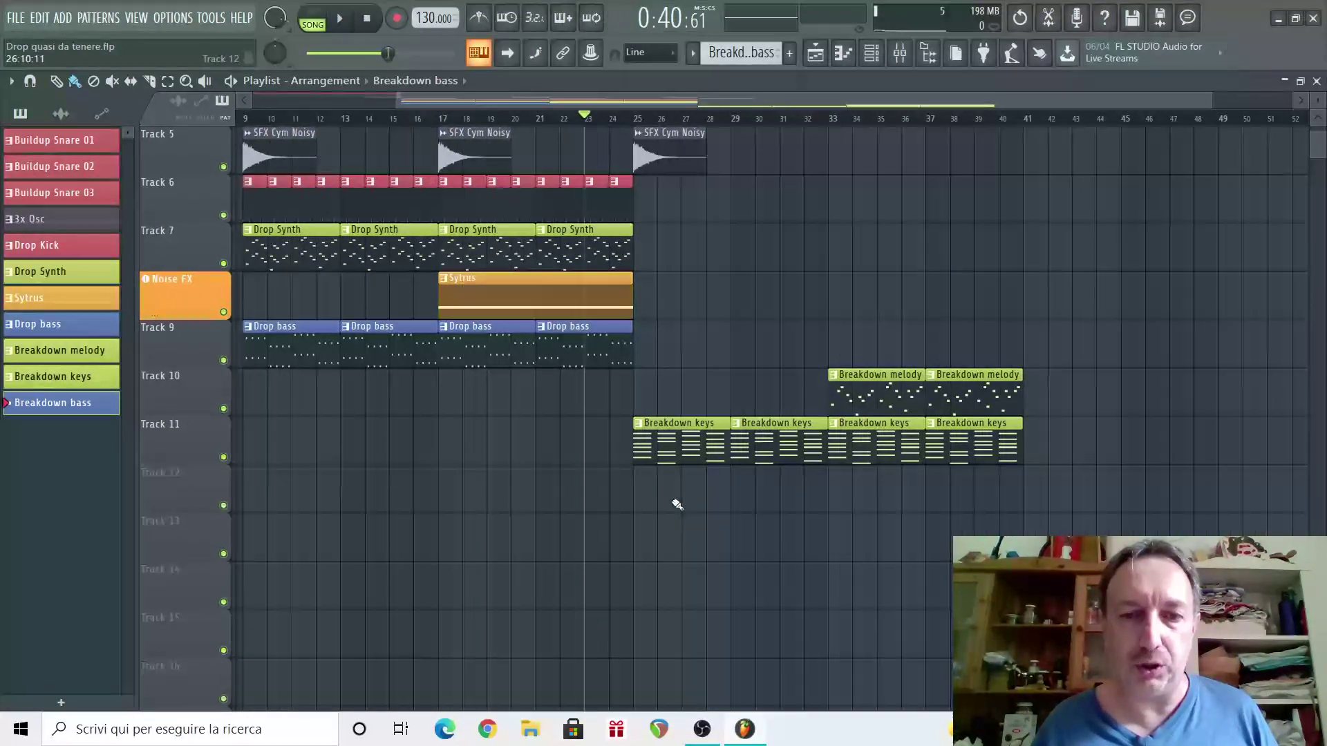
click(590, 338)
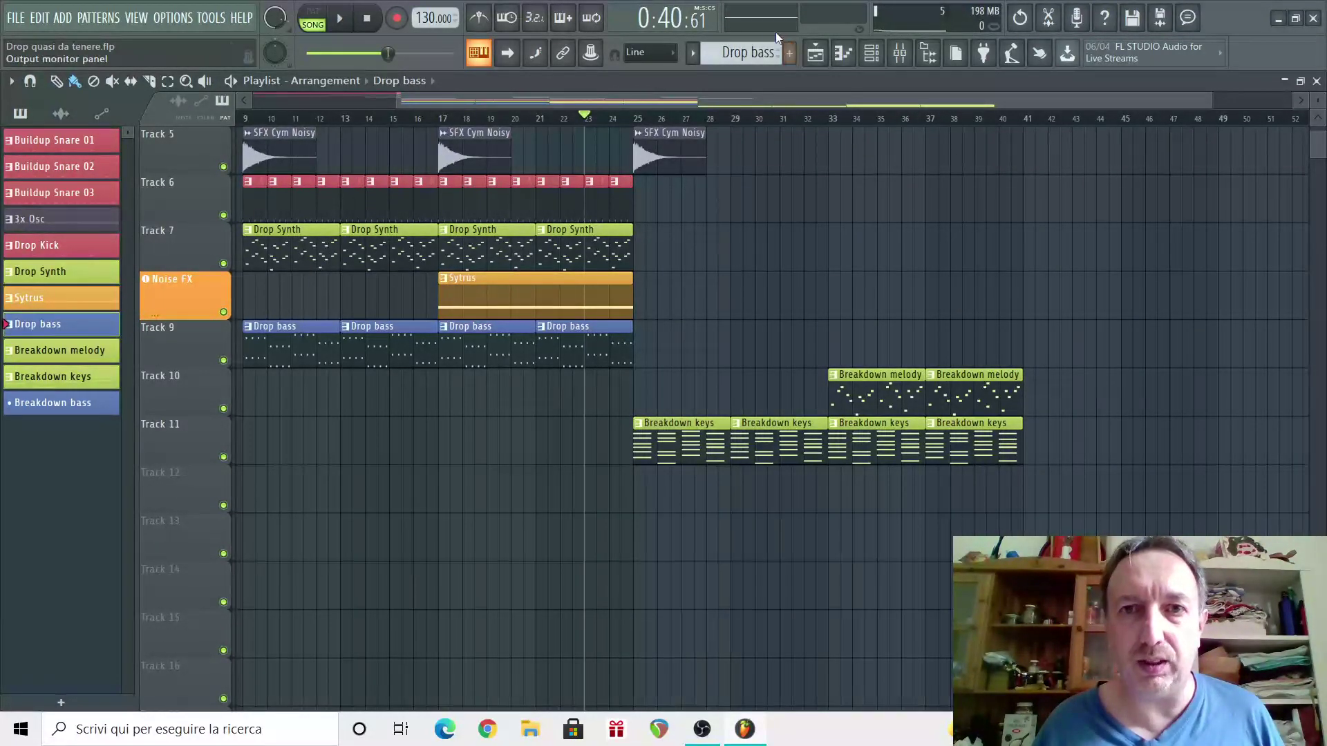
click(872, 56)
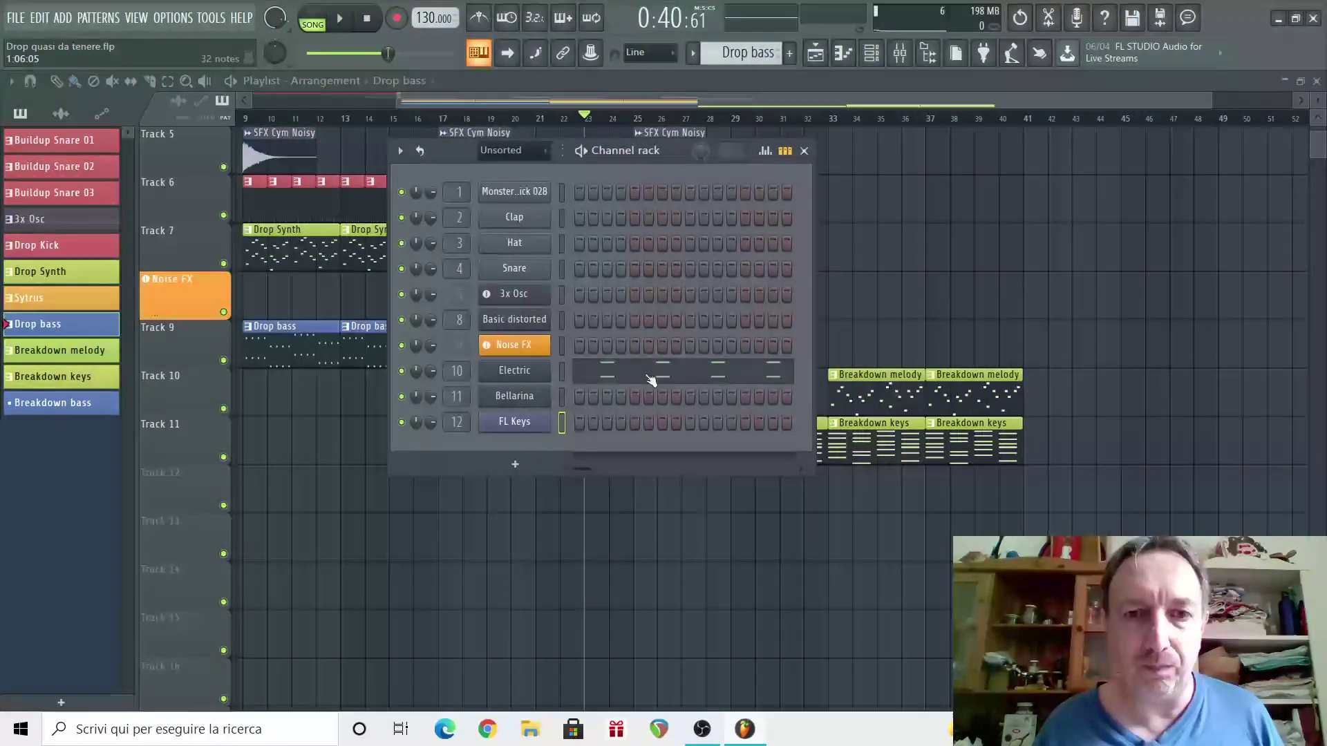
click(650, 377)
key(ctrl+a)
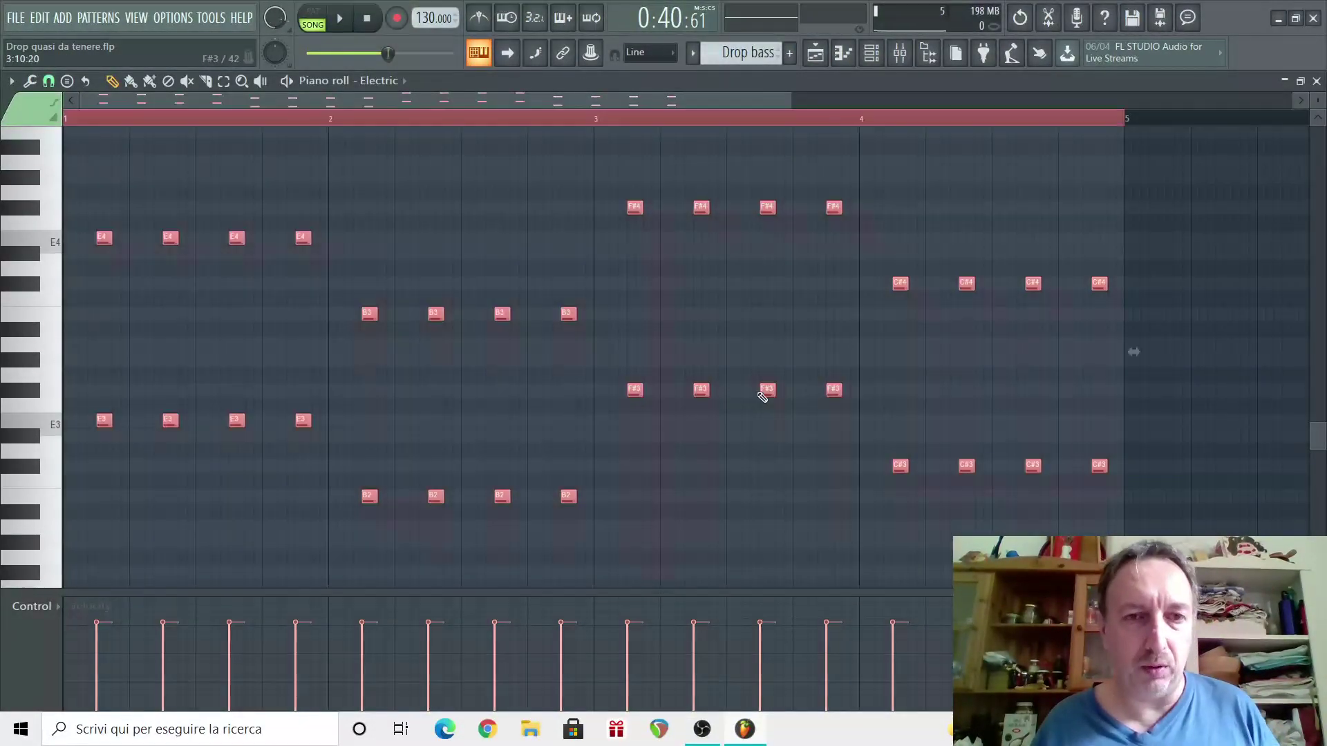
click(1317, 81)
Add a Sytrus channel for the Breakdown bass pattern and load the Electric bass preset.
click(520, 465)
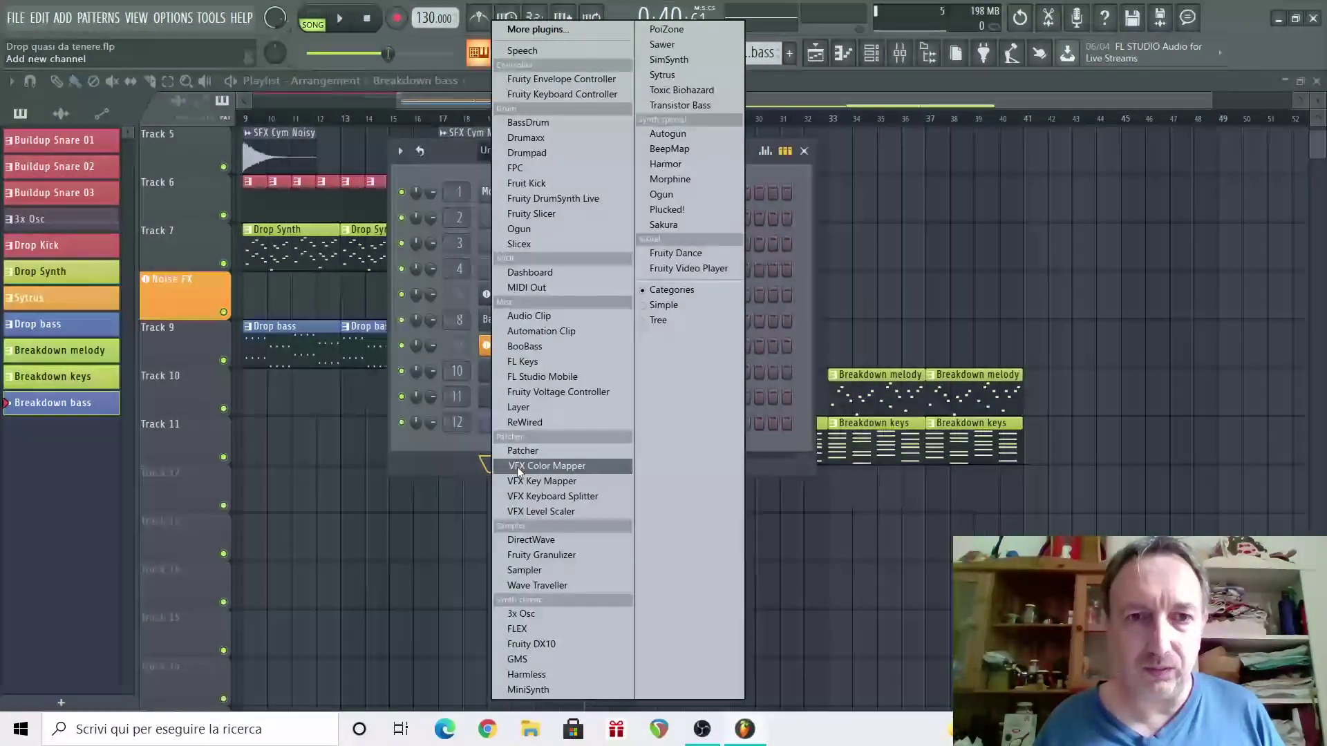
click(704, 73)
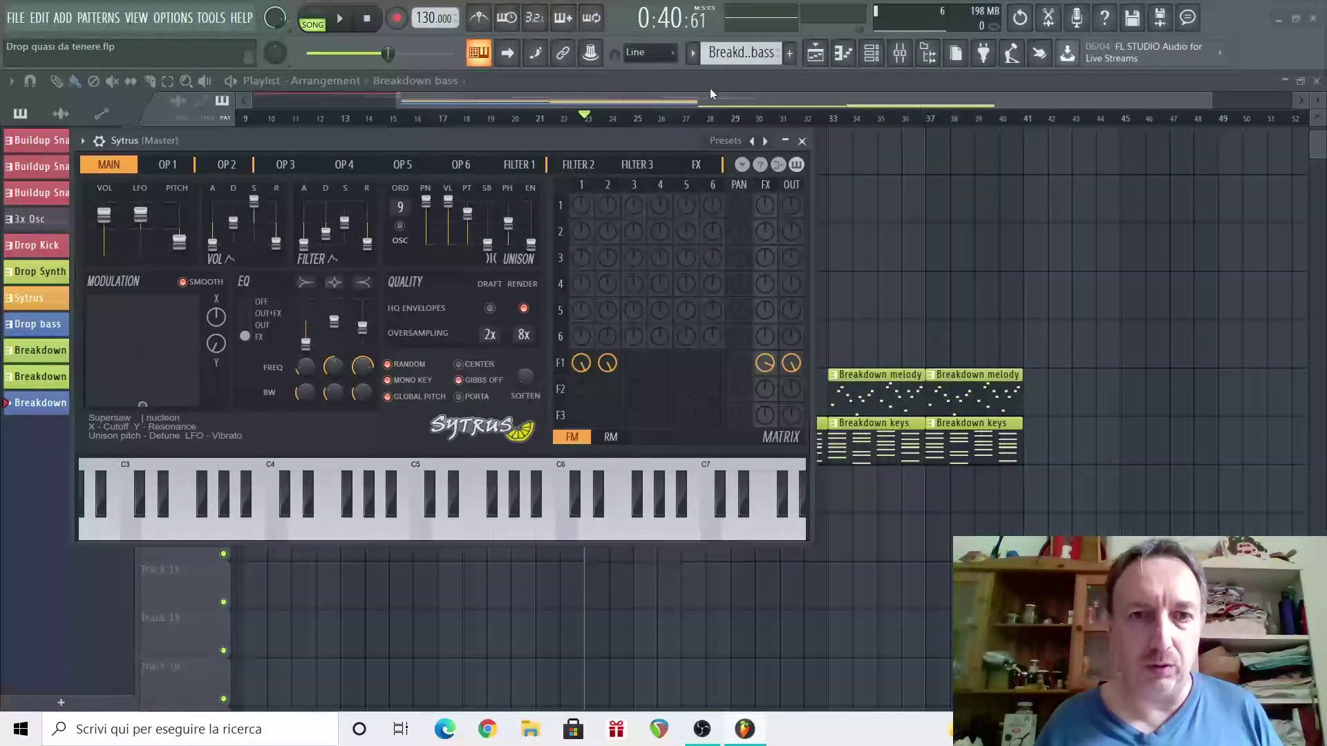
click(736, 144)
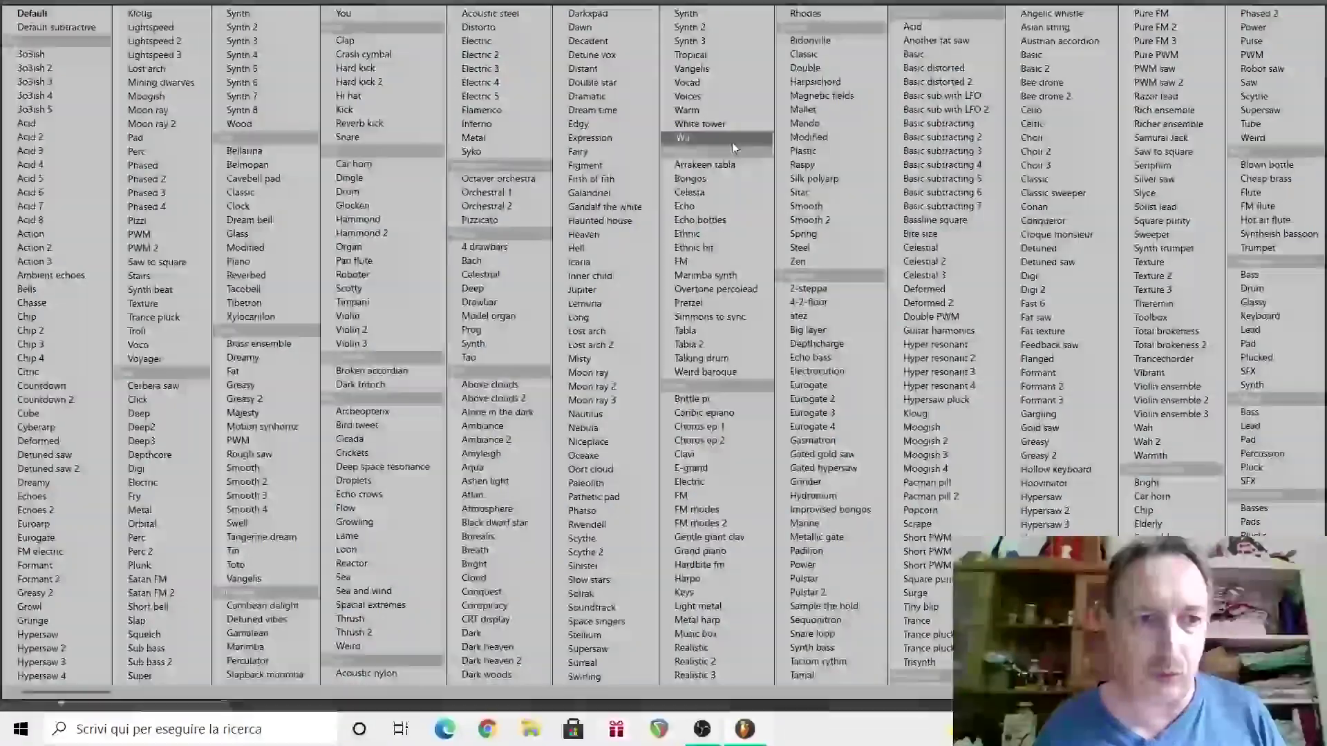
click(137, 482)
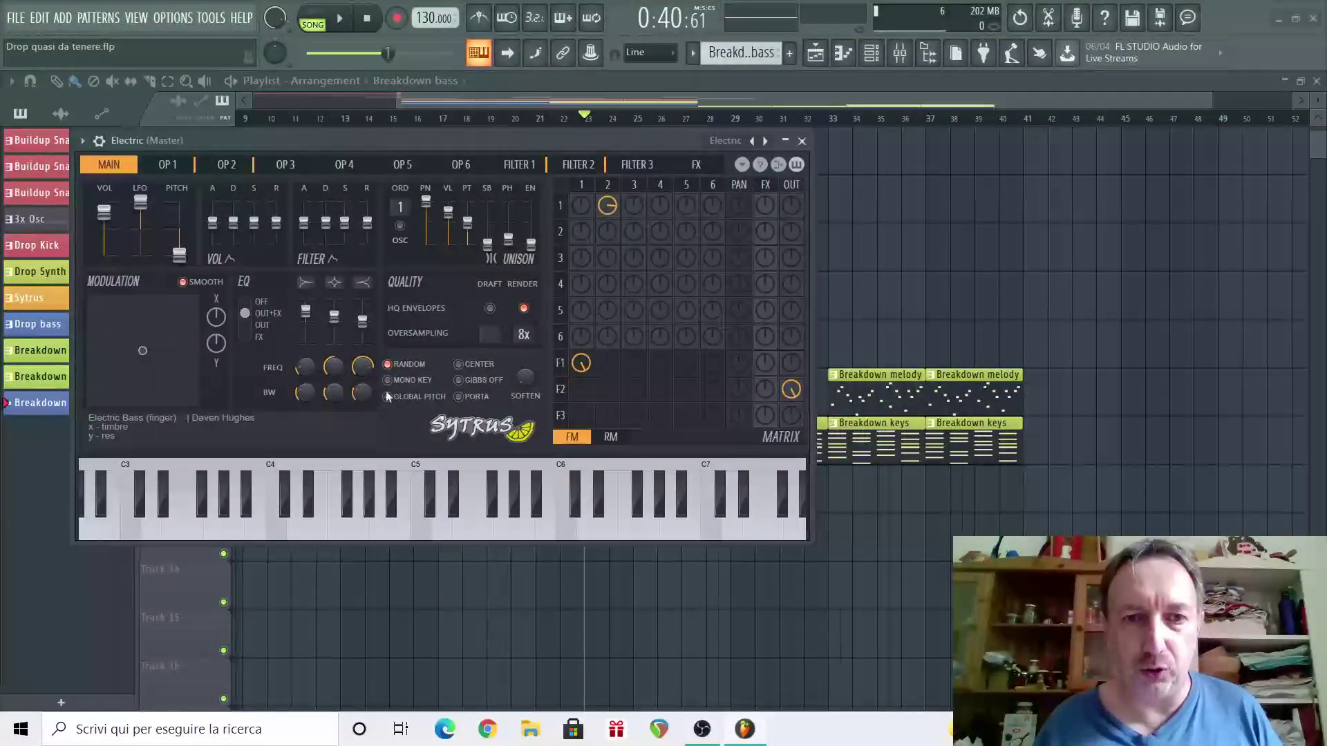
click(802, 140)
Paste the copied drop bass notes into the new Electric channel of the Breakdown bass pattern.
right_click(515, 448)
click(586, 446)
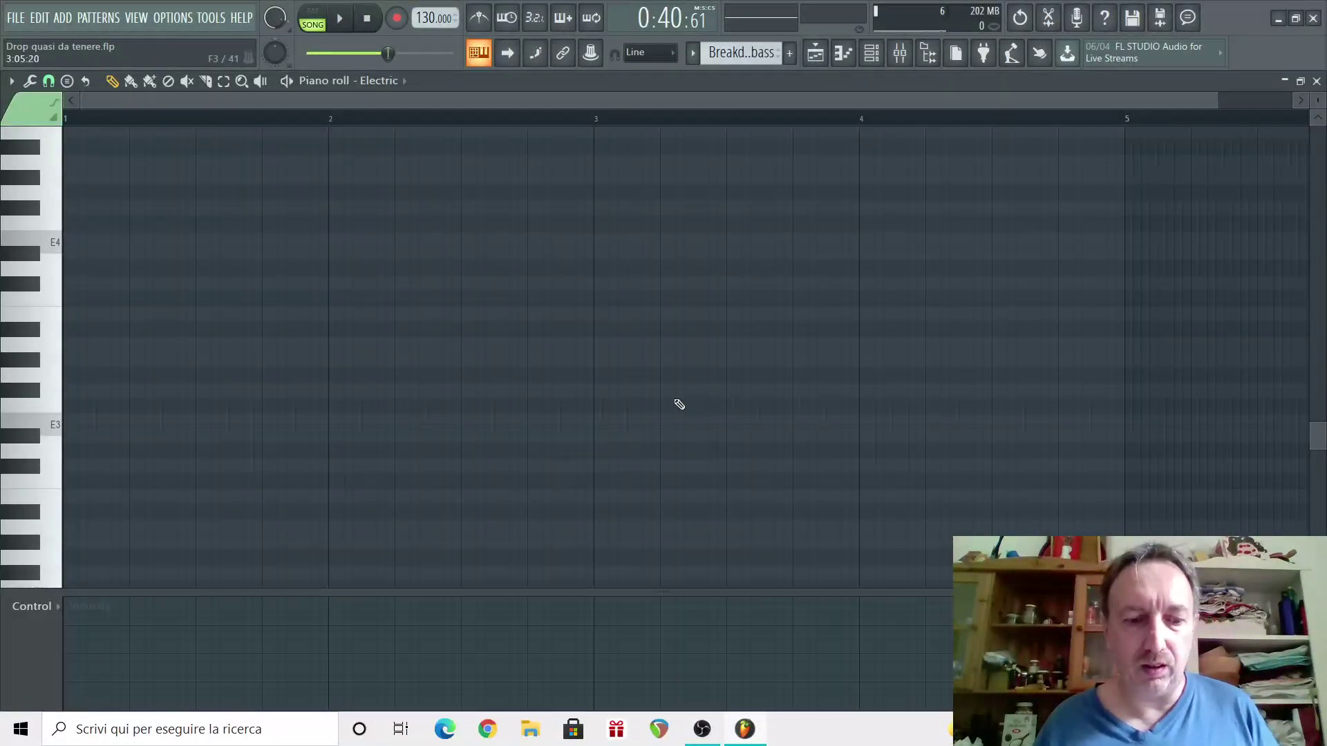
key(ctrl+v)
scroll(146, 276, up, 2)
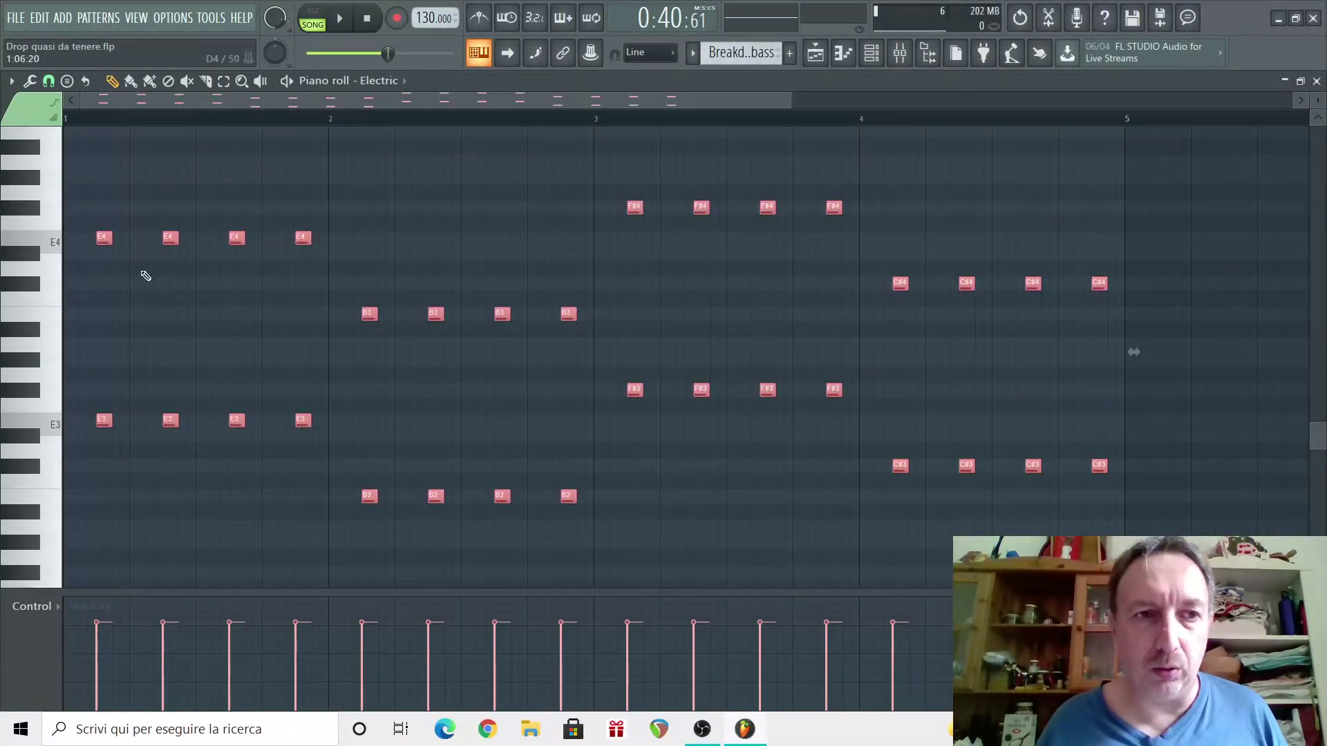
Delete the upper-octave notes (E4, B3, F#4 and C#4) in all four bars, keeping the lower bass line.
click(102, 266)
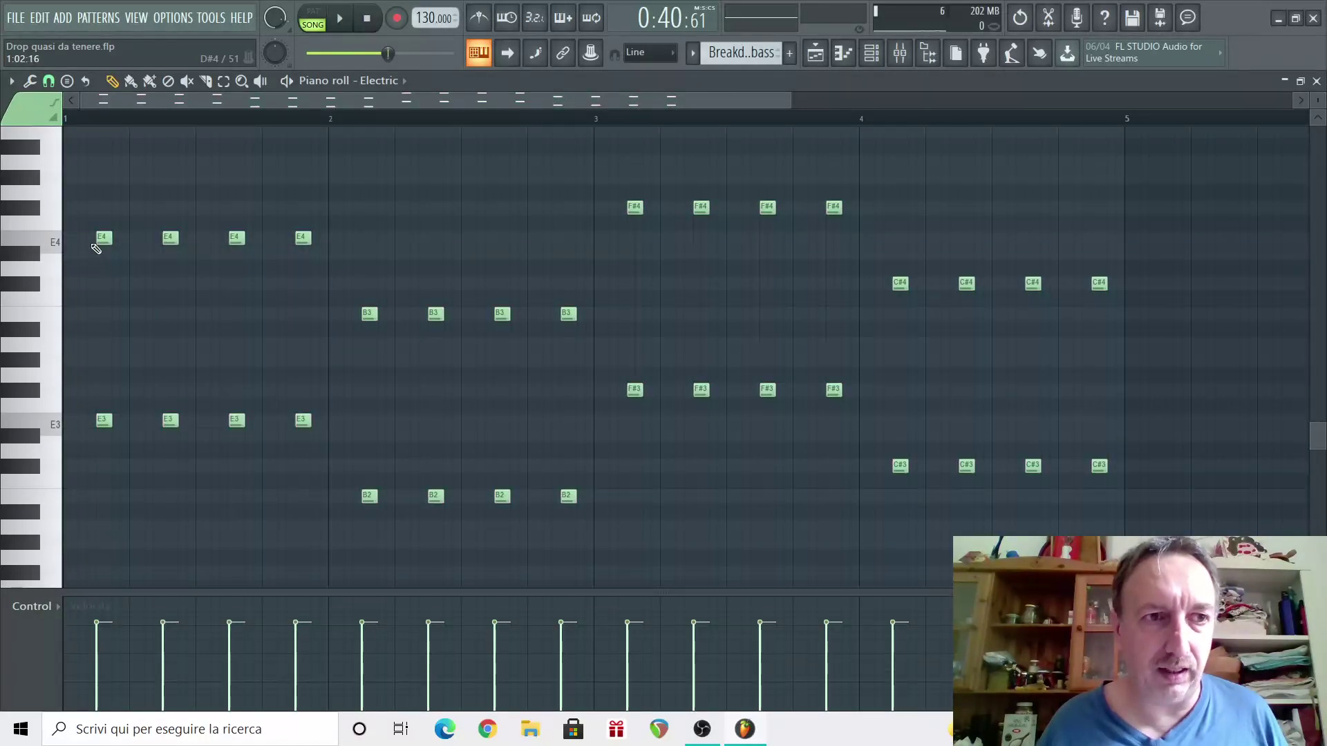
drag(168, 240, 305, 239)
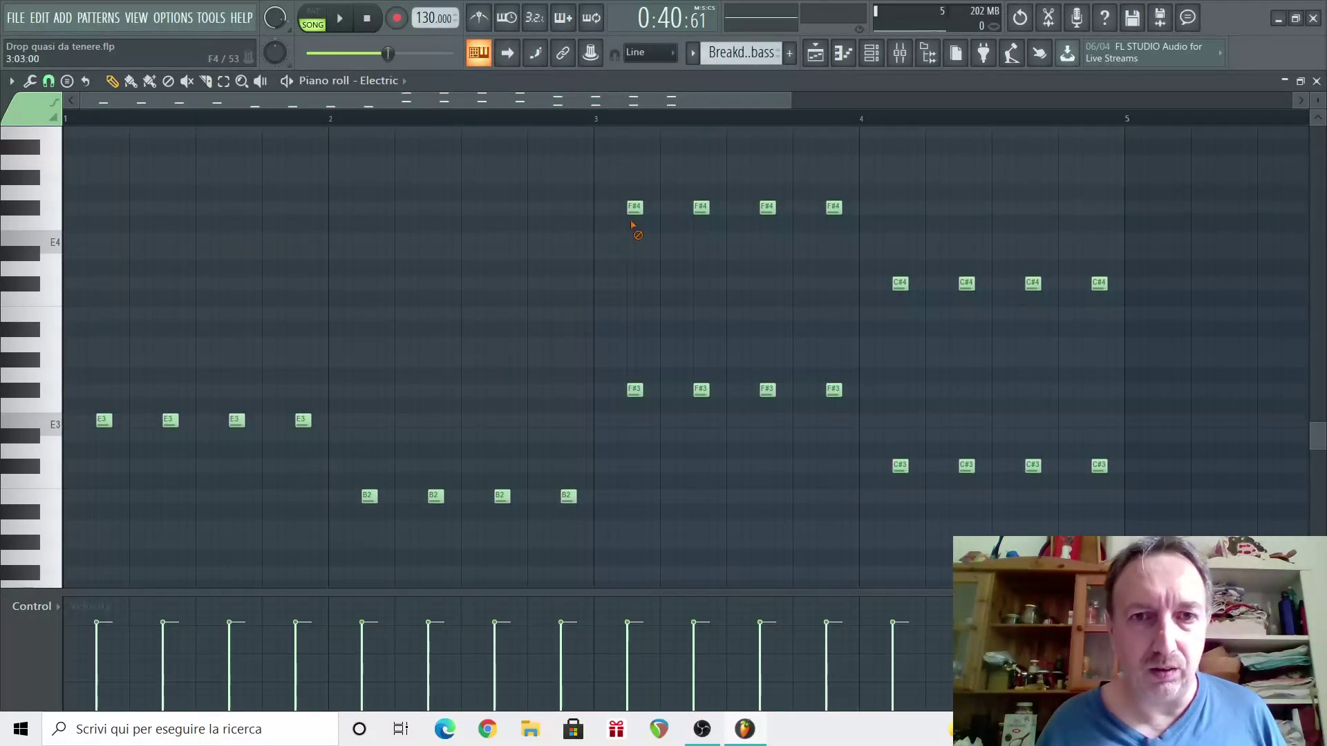
drag(713, 212, 836, 210)
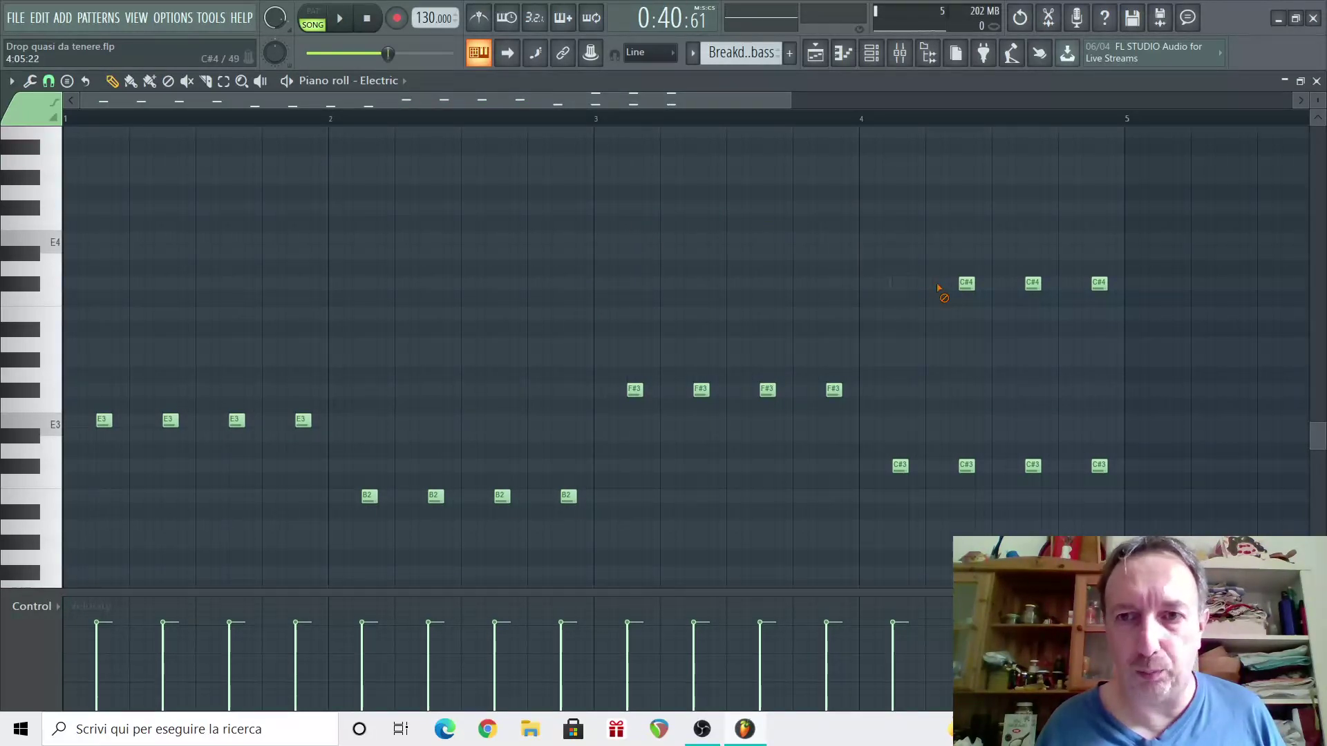
drag(938, 286, 1099, 285)
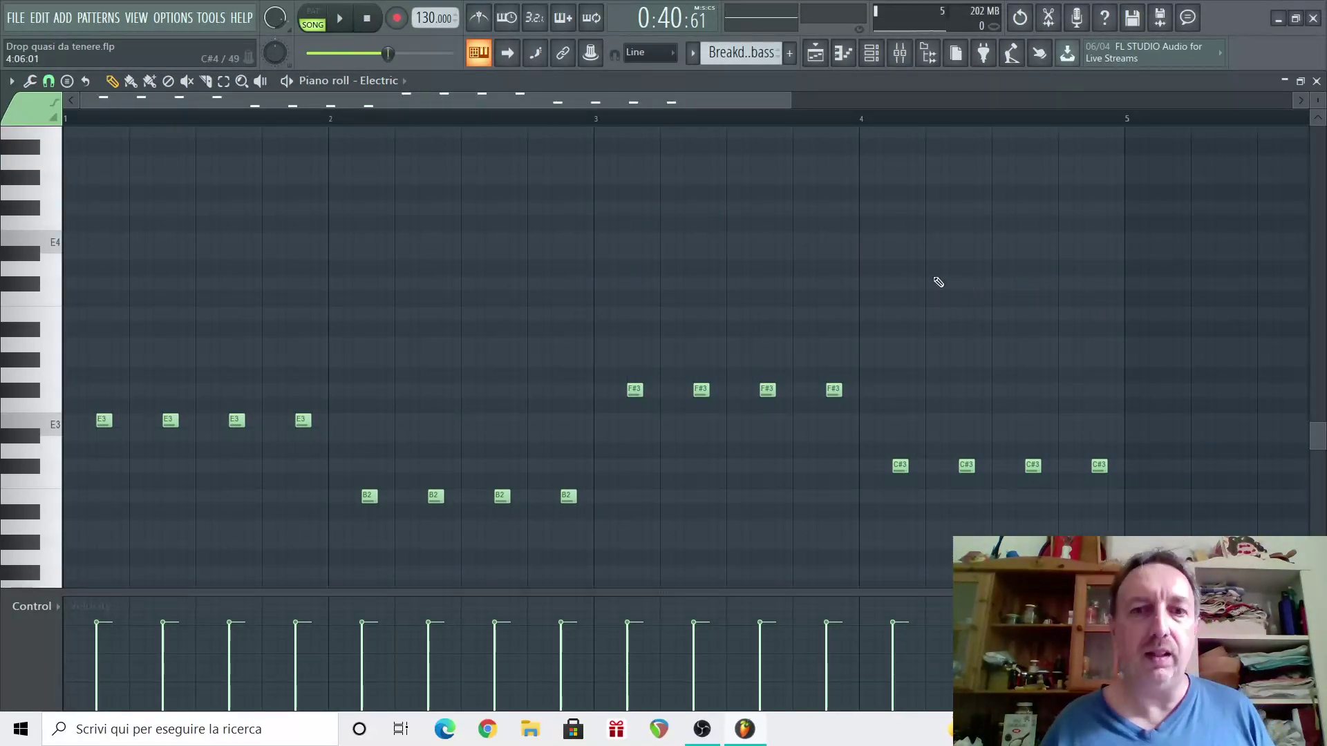
Shift all remaining bass notes onto the beats, lengthen each to a full beat, and play the pattern.
scroll(772, 434, down, 3)
key(ctrl+a)
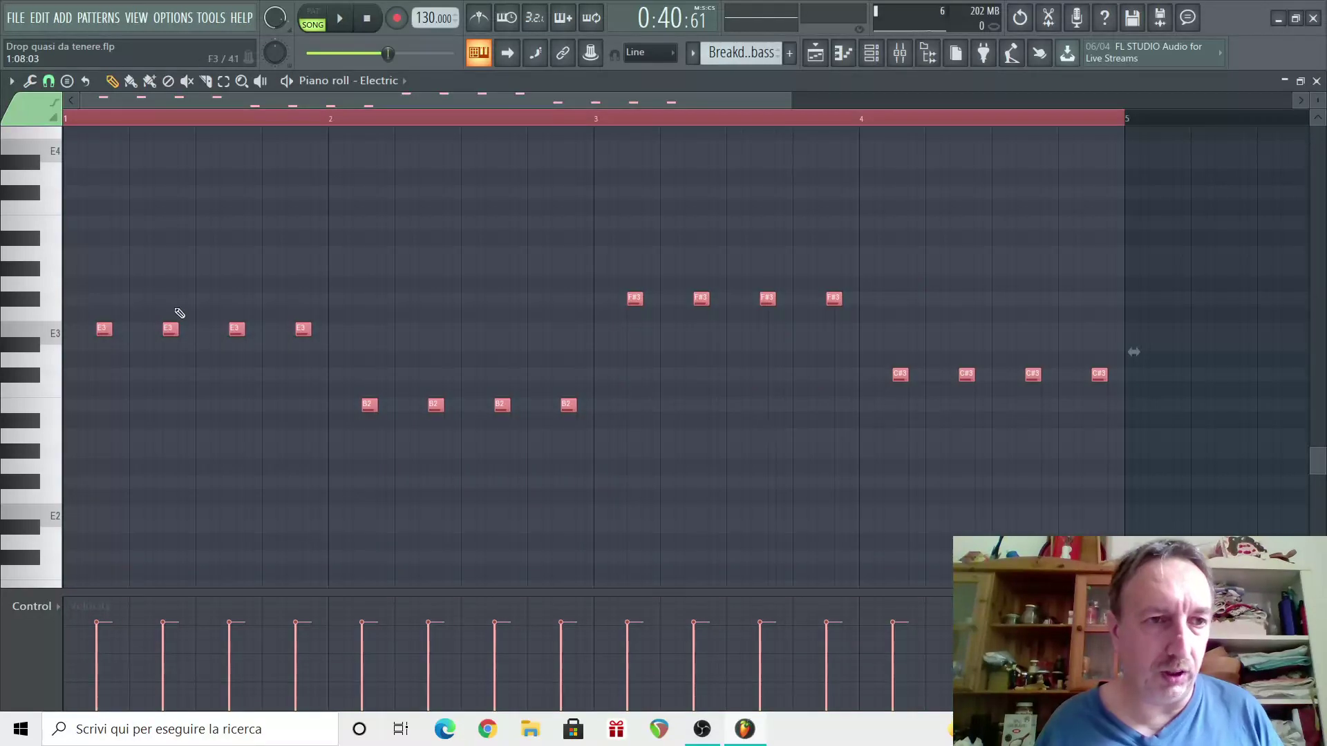
mouse_move(102, 329)
mouse_down()
mouse_move(69, 331)
mouse_move(125, 330)
mouse_up()
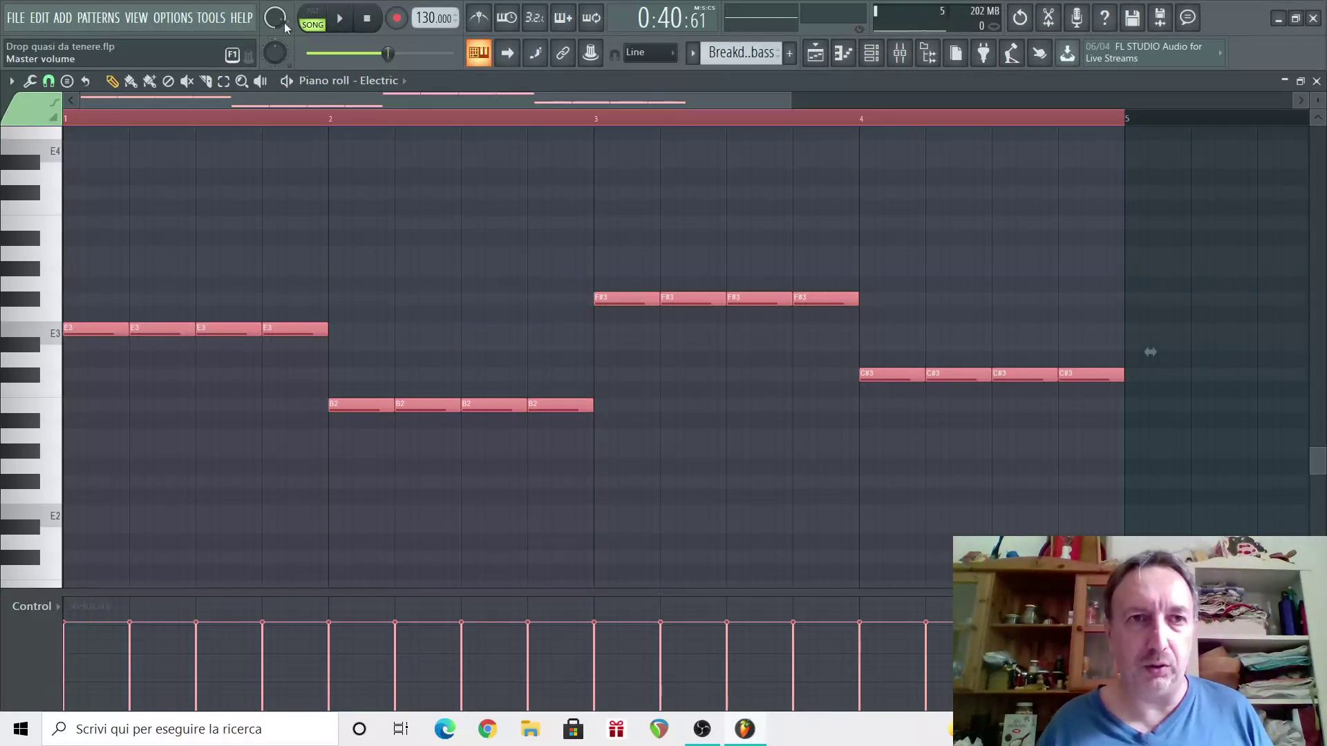
click(313, 15)
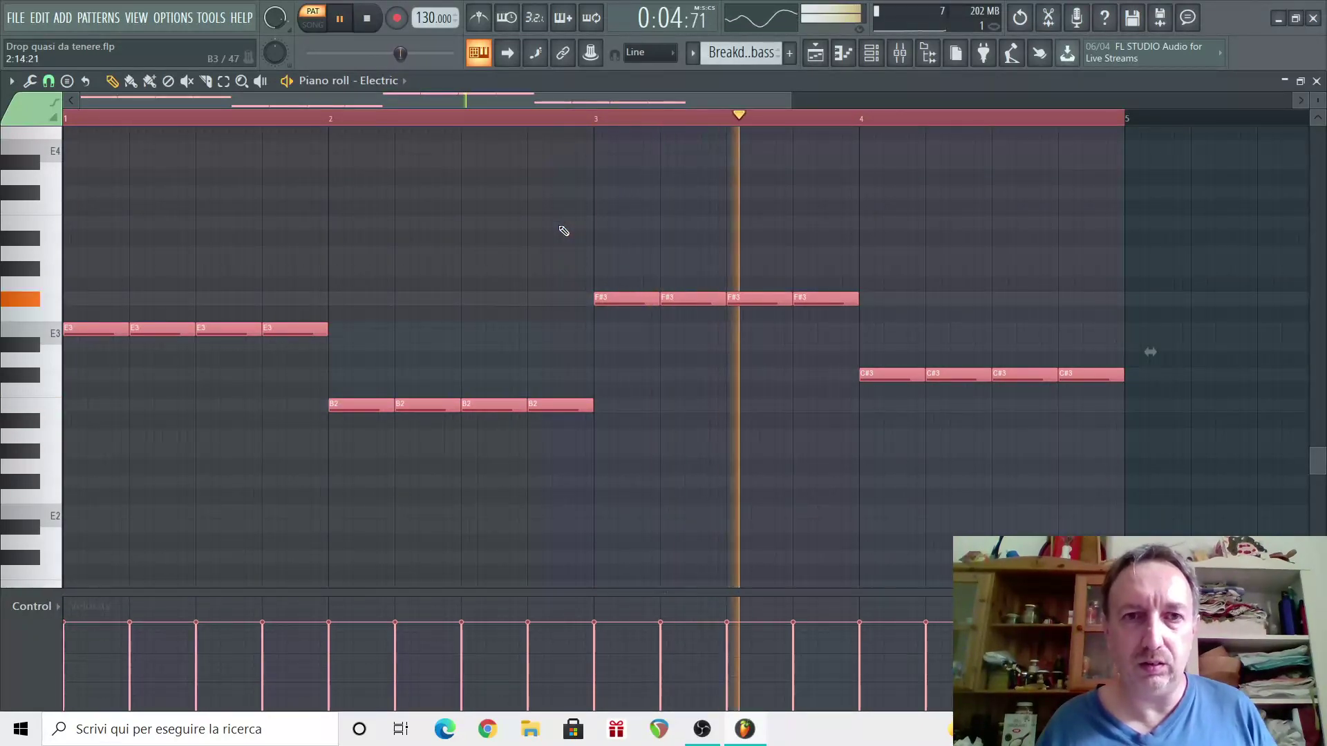
click(370, 21)
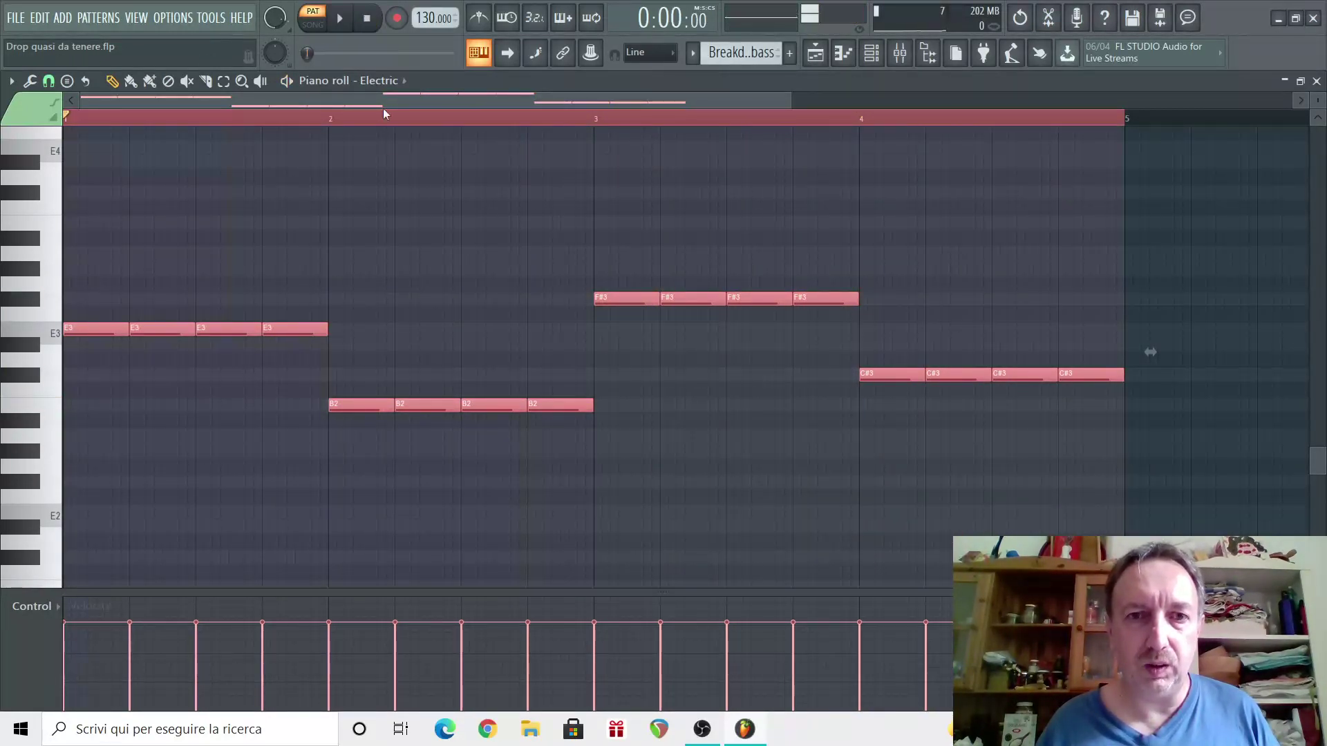
Transpose all the bass notes up one octave so the line starts on E4, and play the pattern.
scroll(427, 216, up, 3)
scroll(432, 222, up, 2)
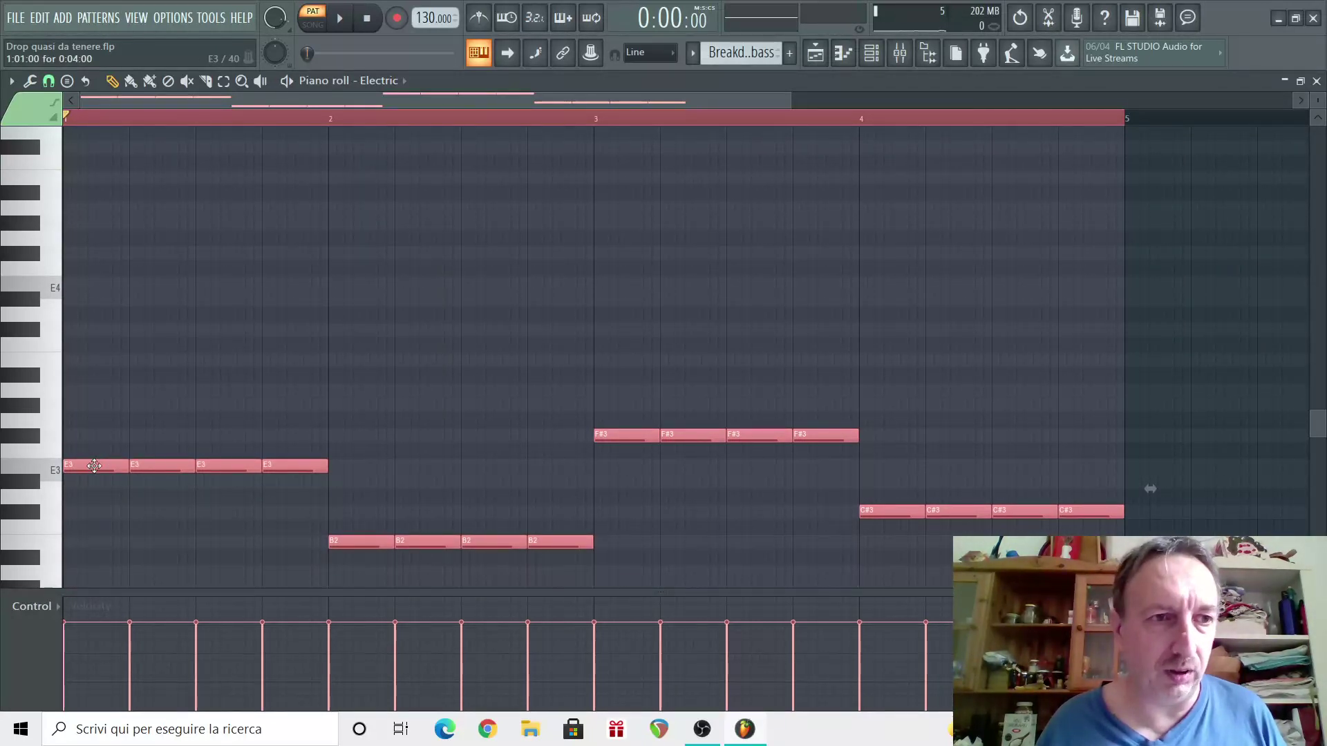
drag(94, 466, 94, 283)
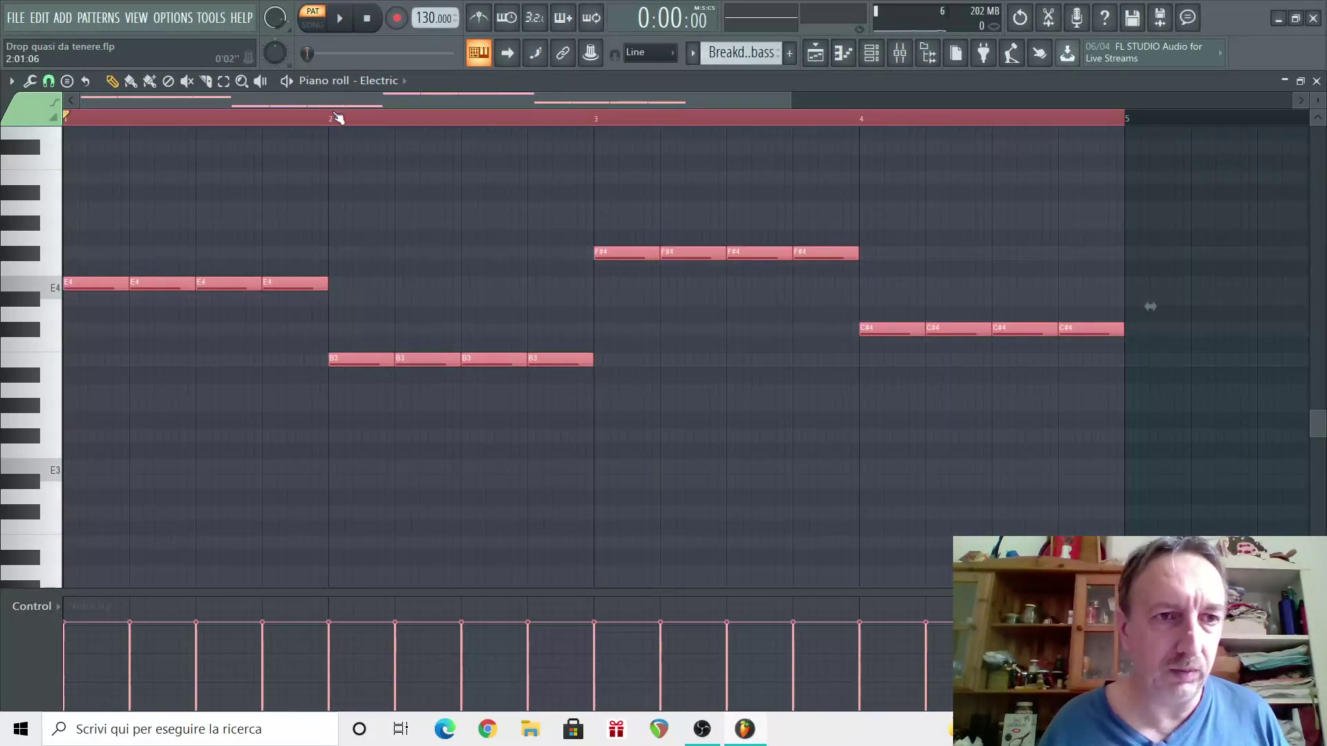
click(341, 22)
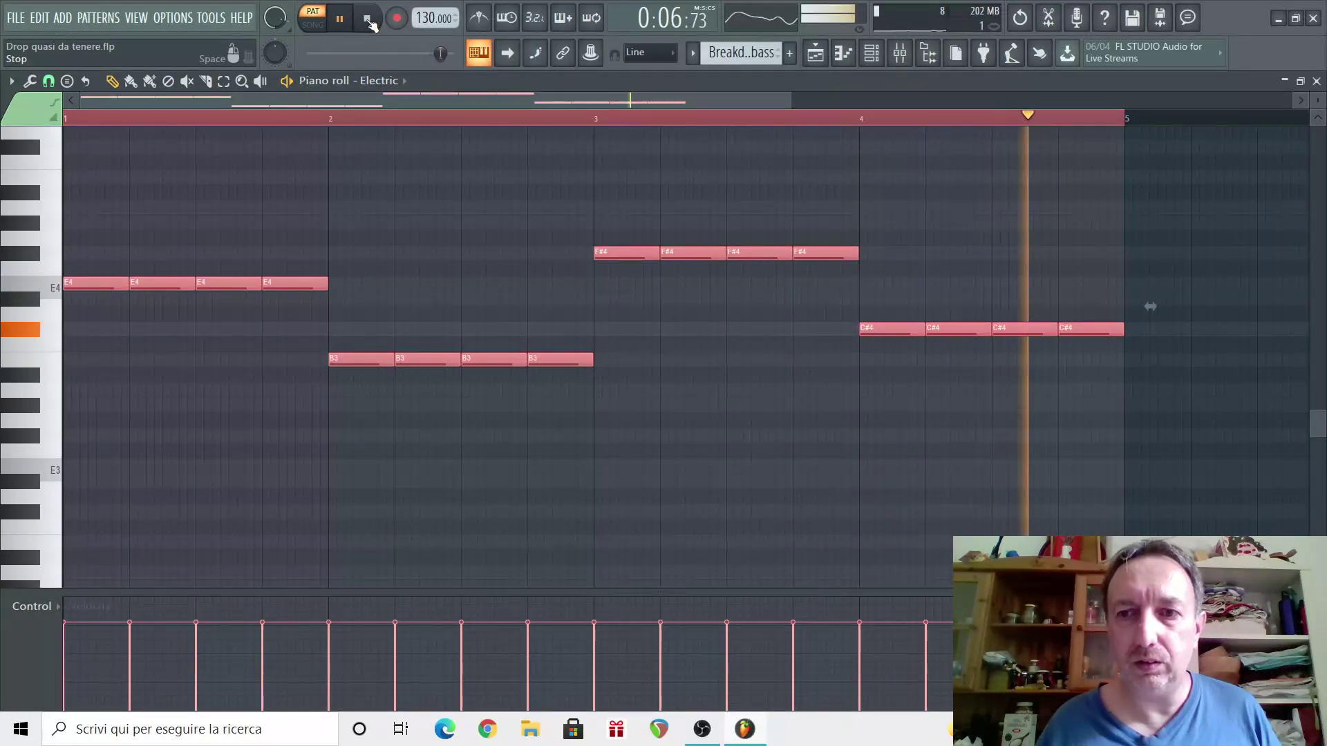
click(369, 21)
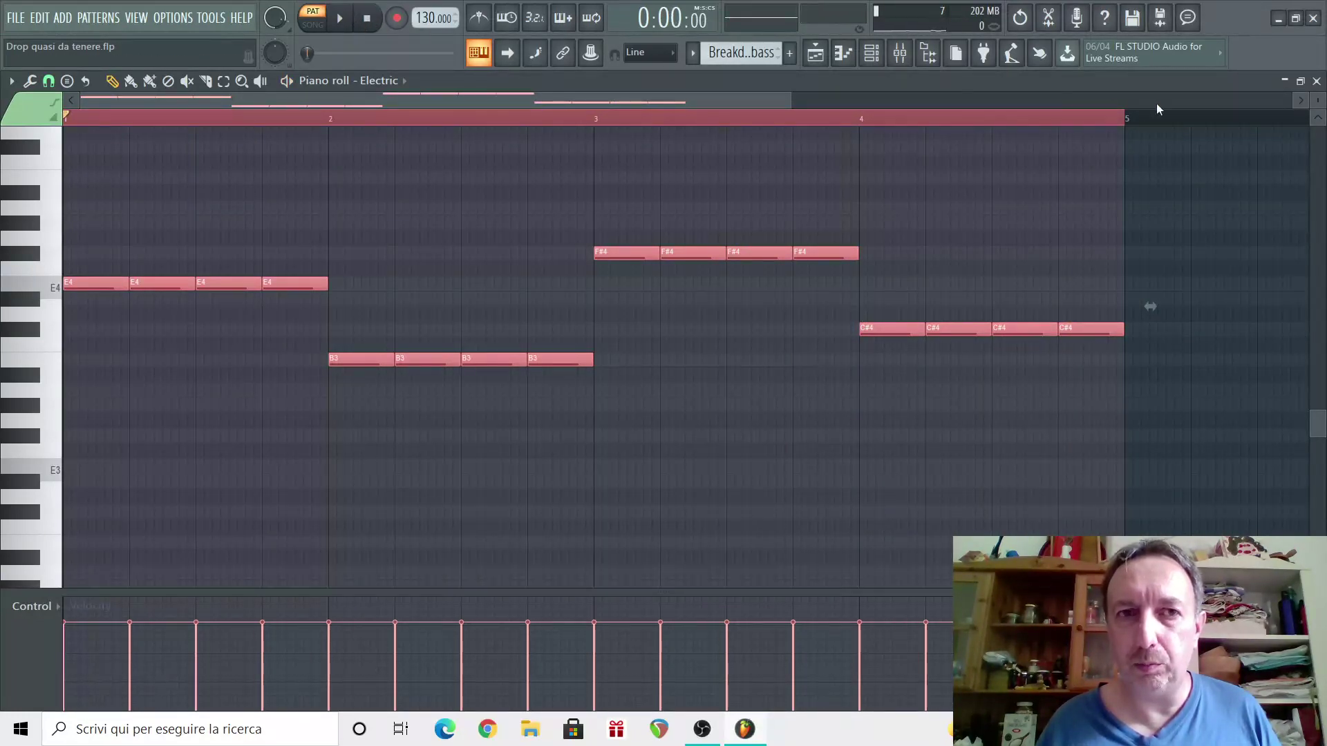
Close the note editor and channel rack and route the new Electric channel to mixer insert 13.
click(1315, 81)
click(812, 151)
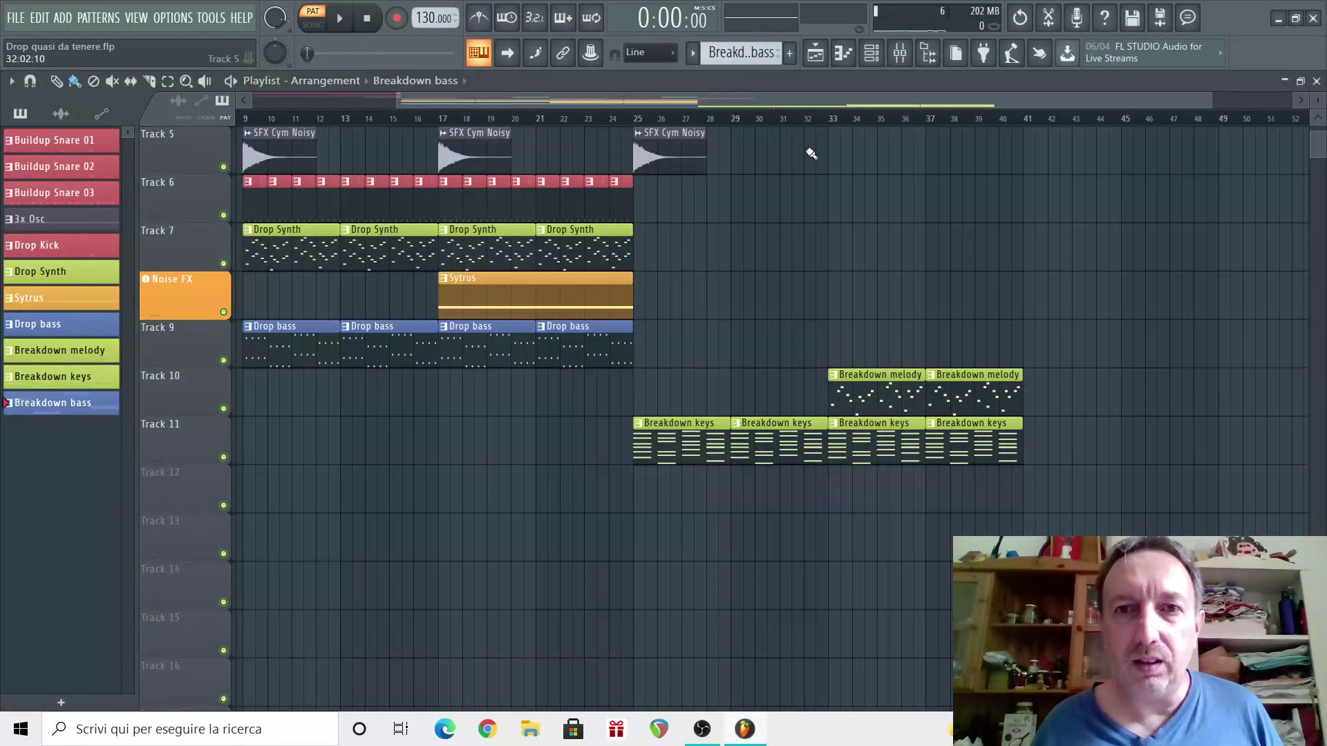
click(900, 55)
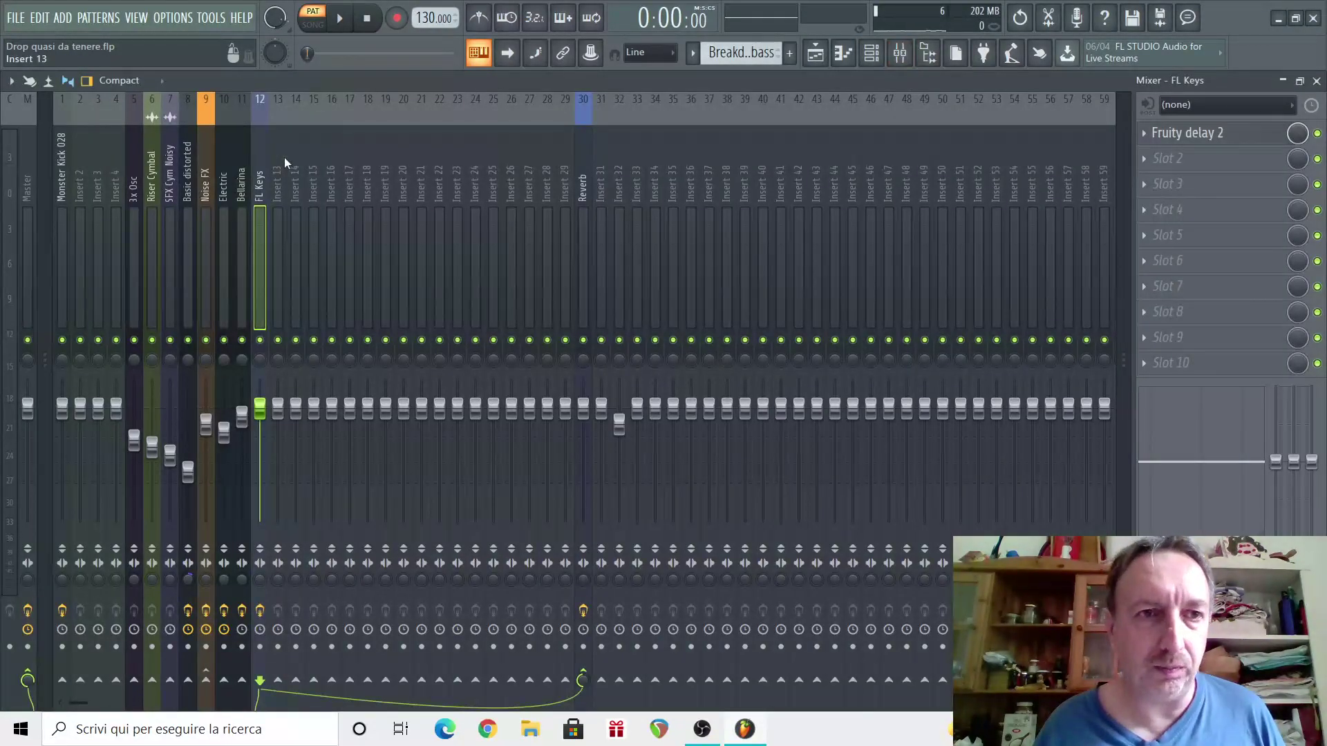
right_click(279, 109)
mouse_move(379, 261)
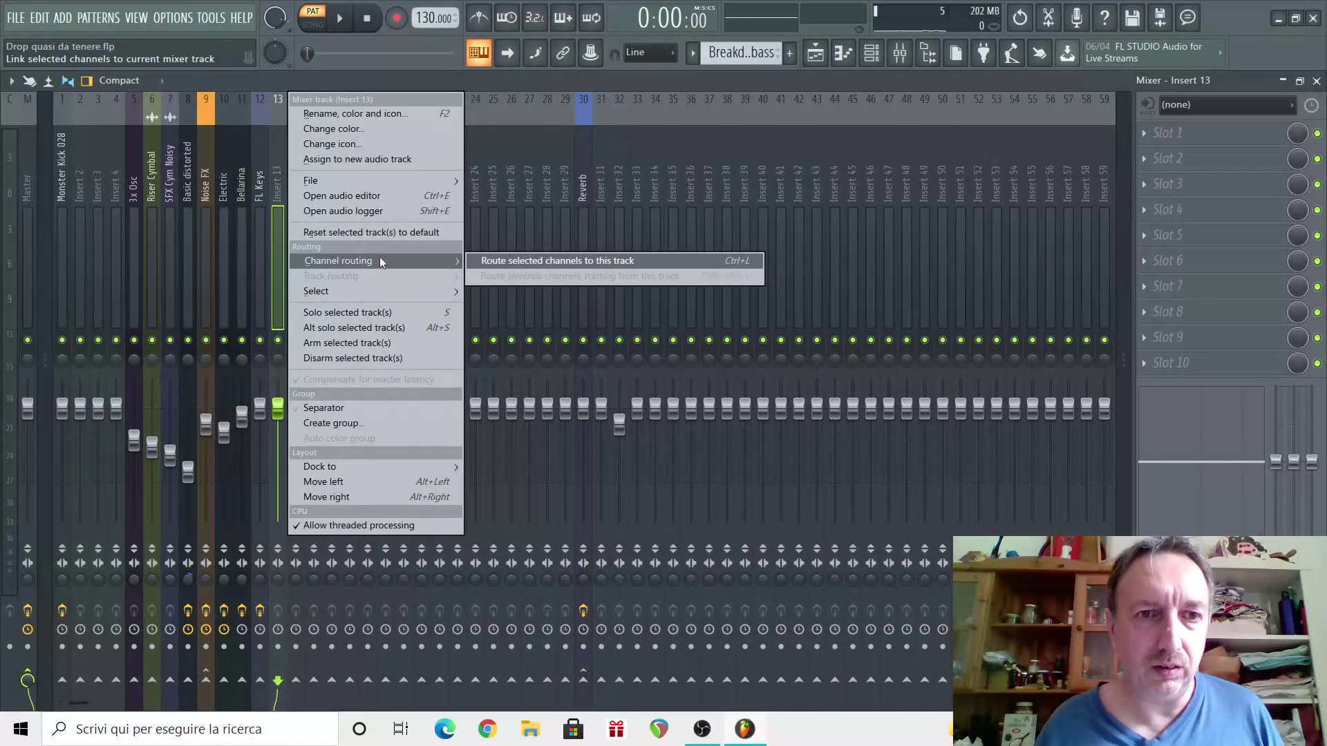
click(489, 262)
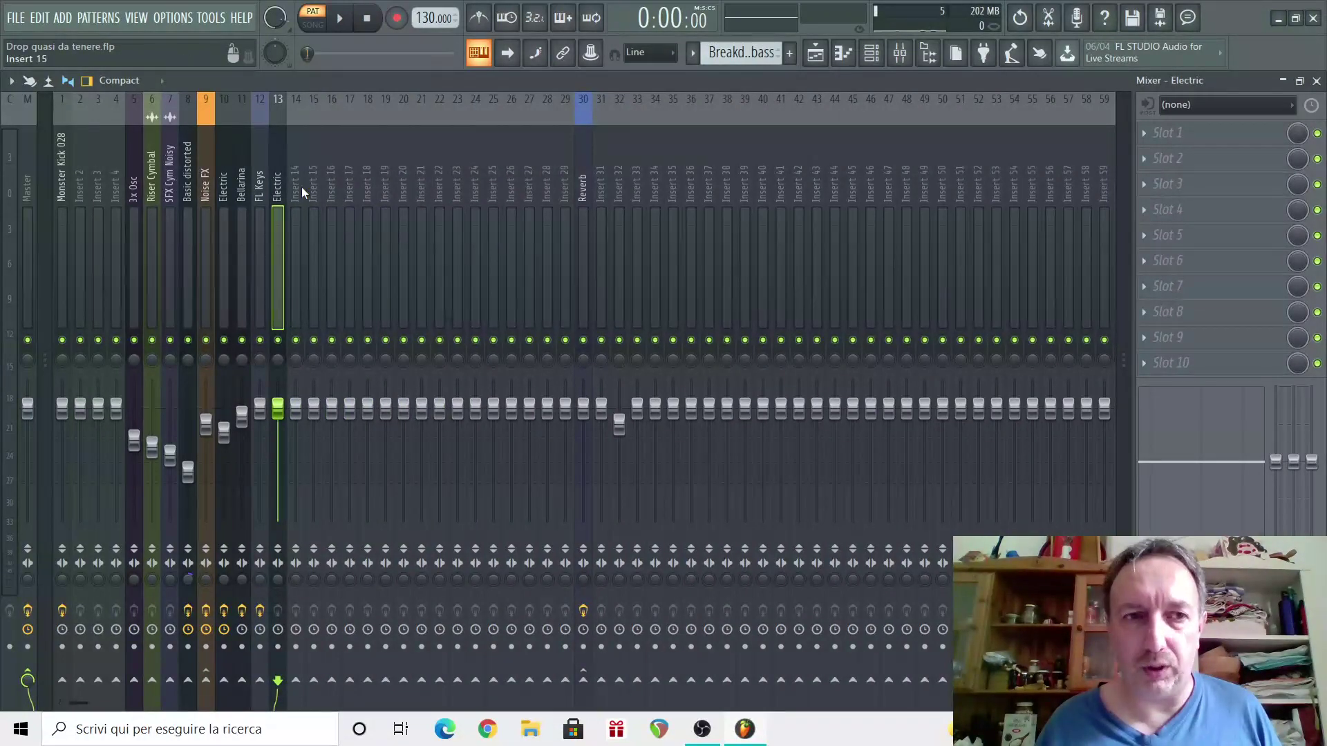
Set the song playhead to bar 24 and place four Breakdown bass clips on Track 12 from bar 25.
click(815, 53)
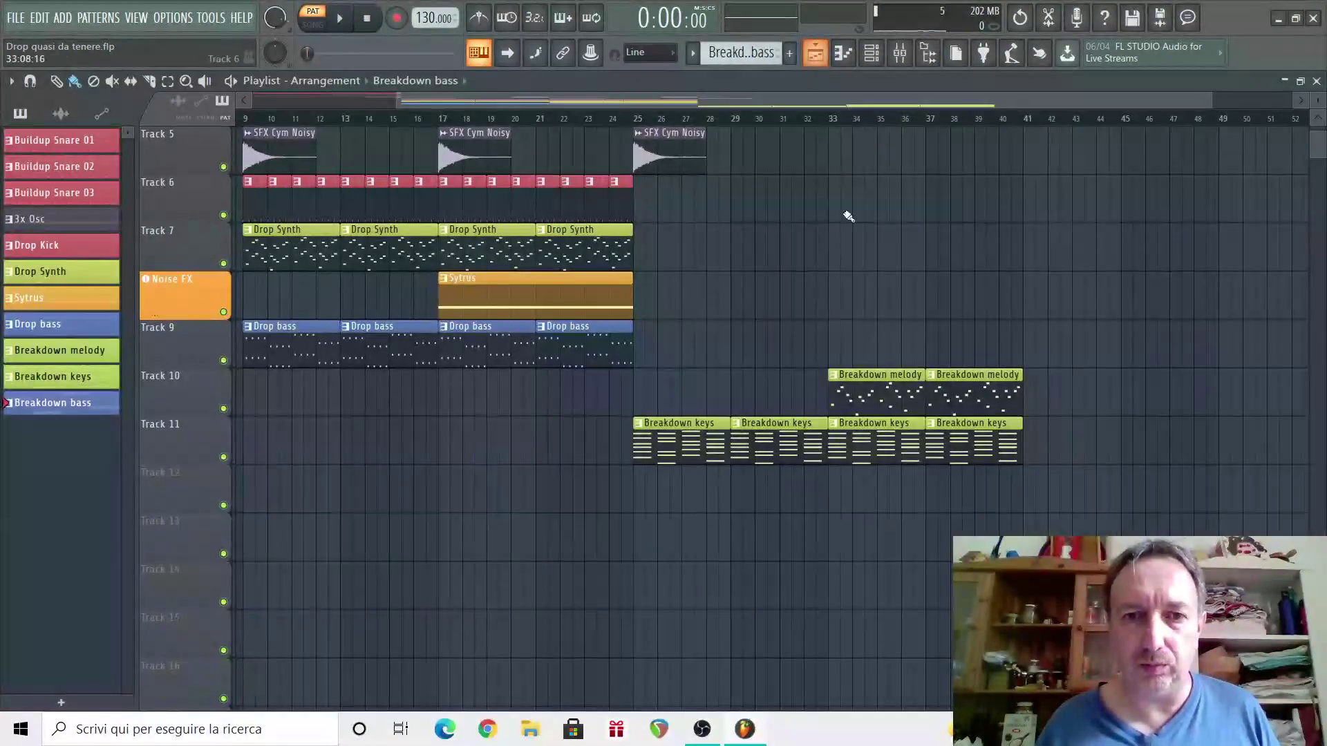
click(605, 125)
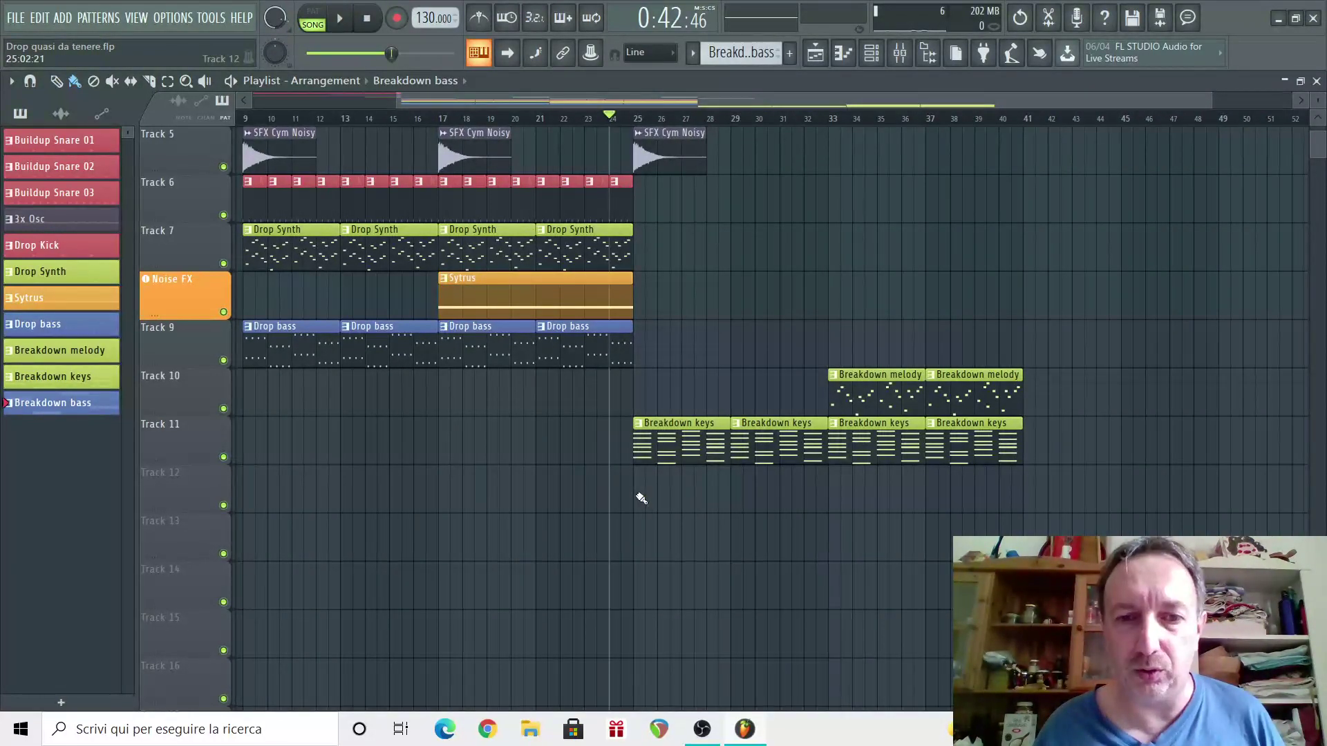
drag(641, 498, 1009, 494)
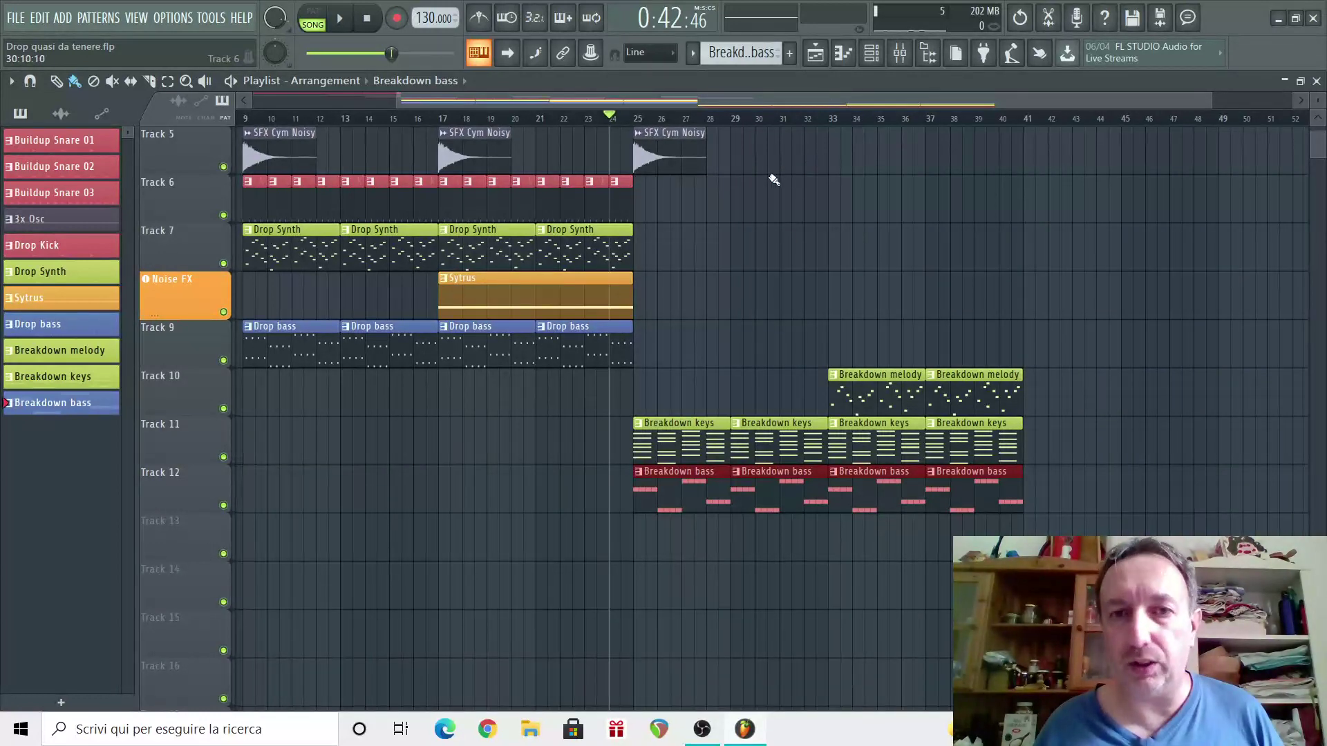
Play the breakdown while lowering the mixer levels of the new Electric bass, FL Keys and Bellarina, and return to the playlist.
key(space)
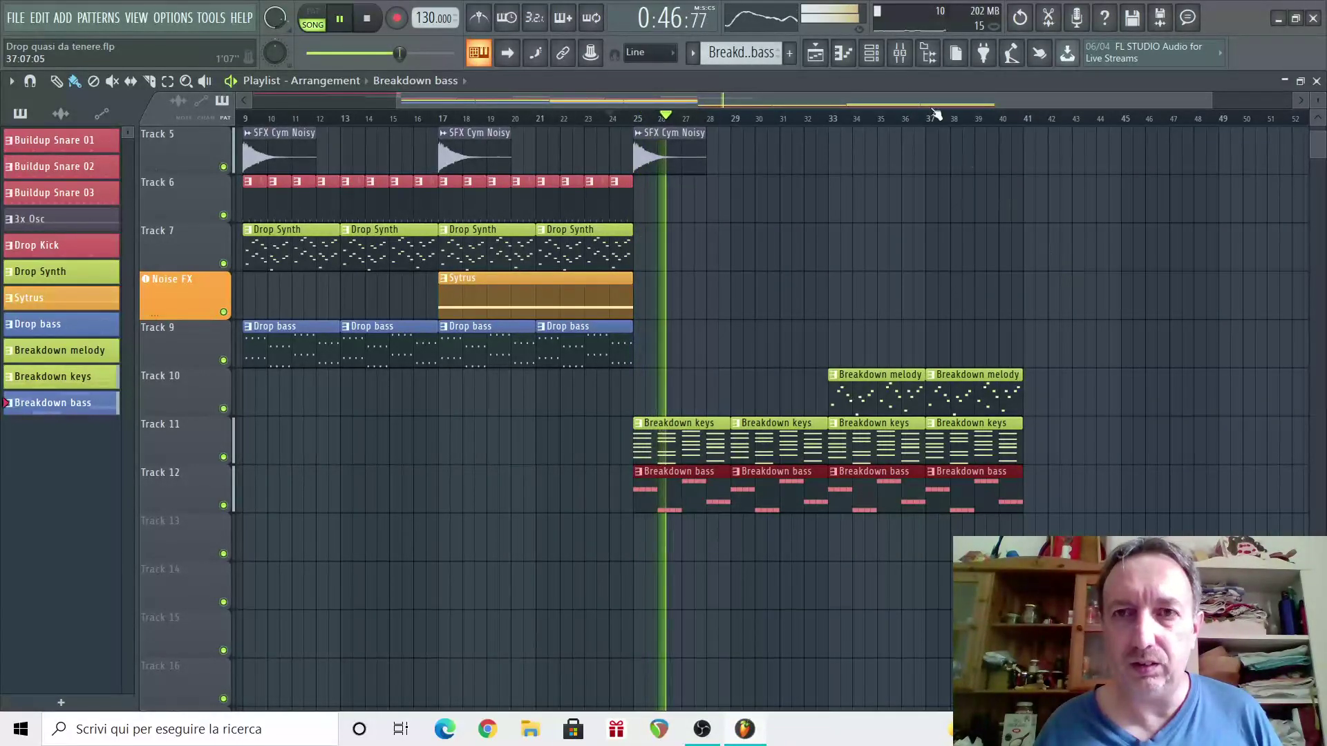
click(900, 54)
scroll(275, 442, down, 5)
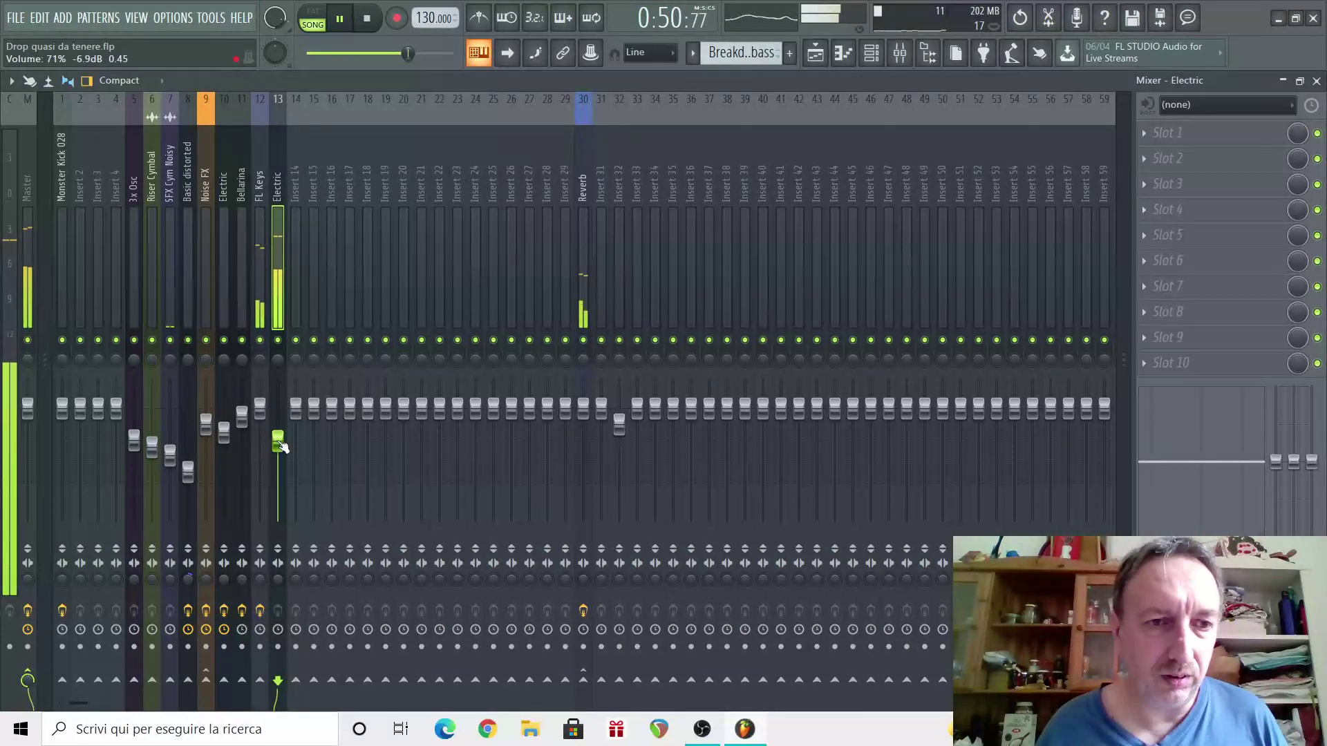
scroll(257, 427, down, 3)
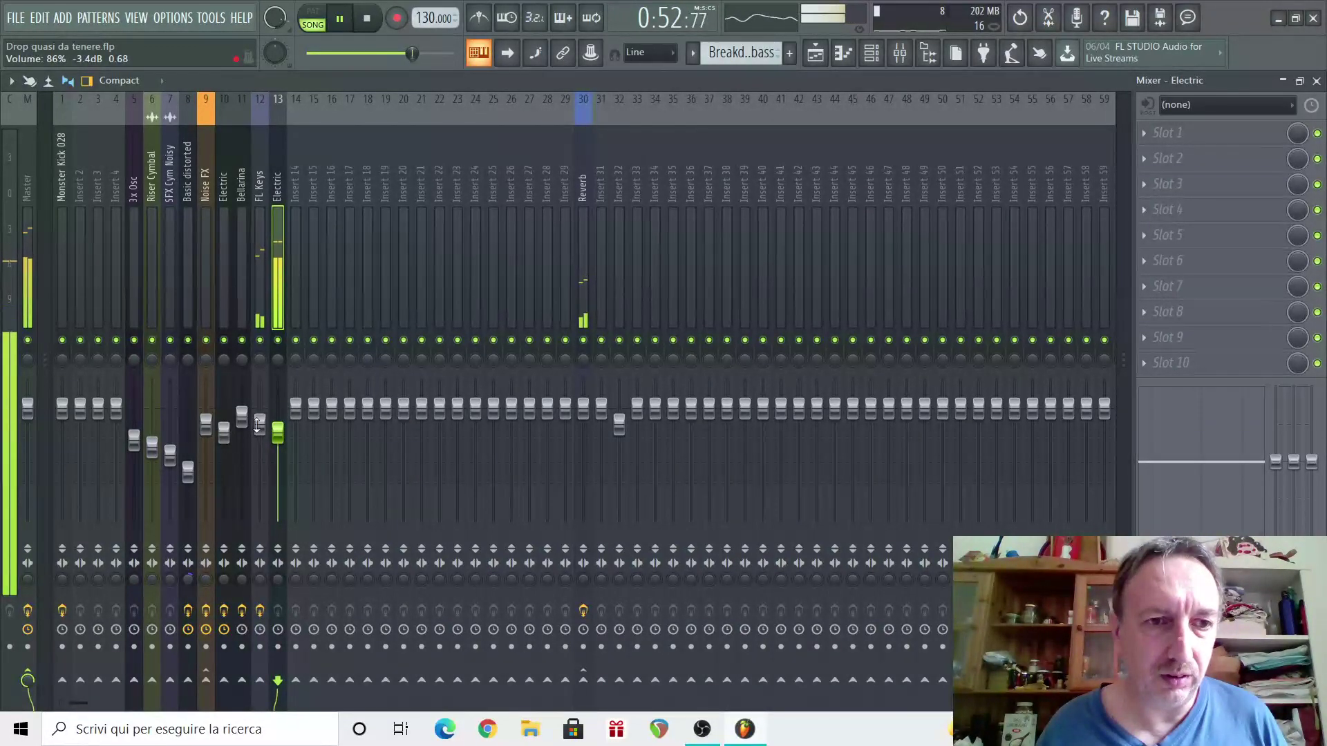
scroll(259, 427, up, 3)
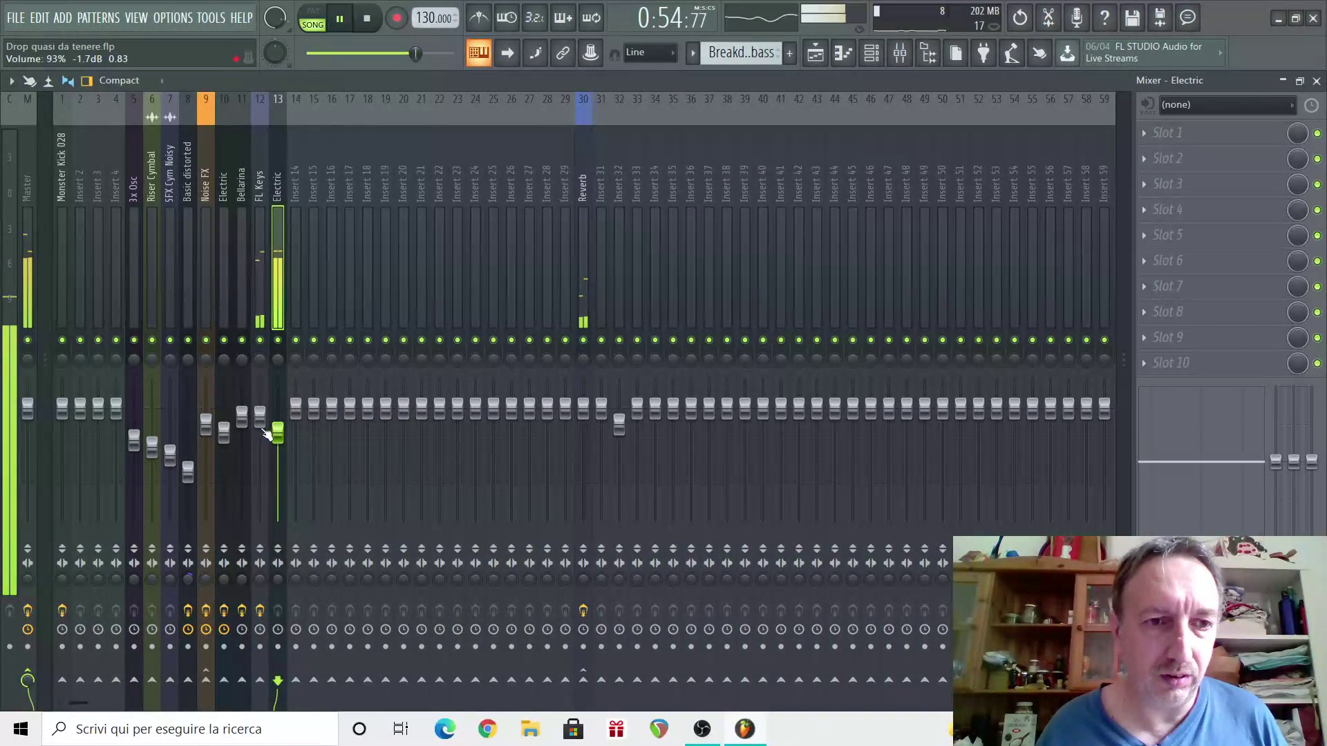
mouse_move(270, 437)
mouse_down()
mouse_move(280, 450)
mouse_move(263, 437)
mouse_up()
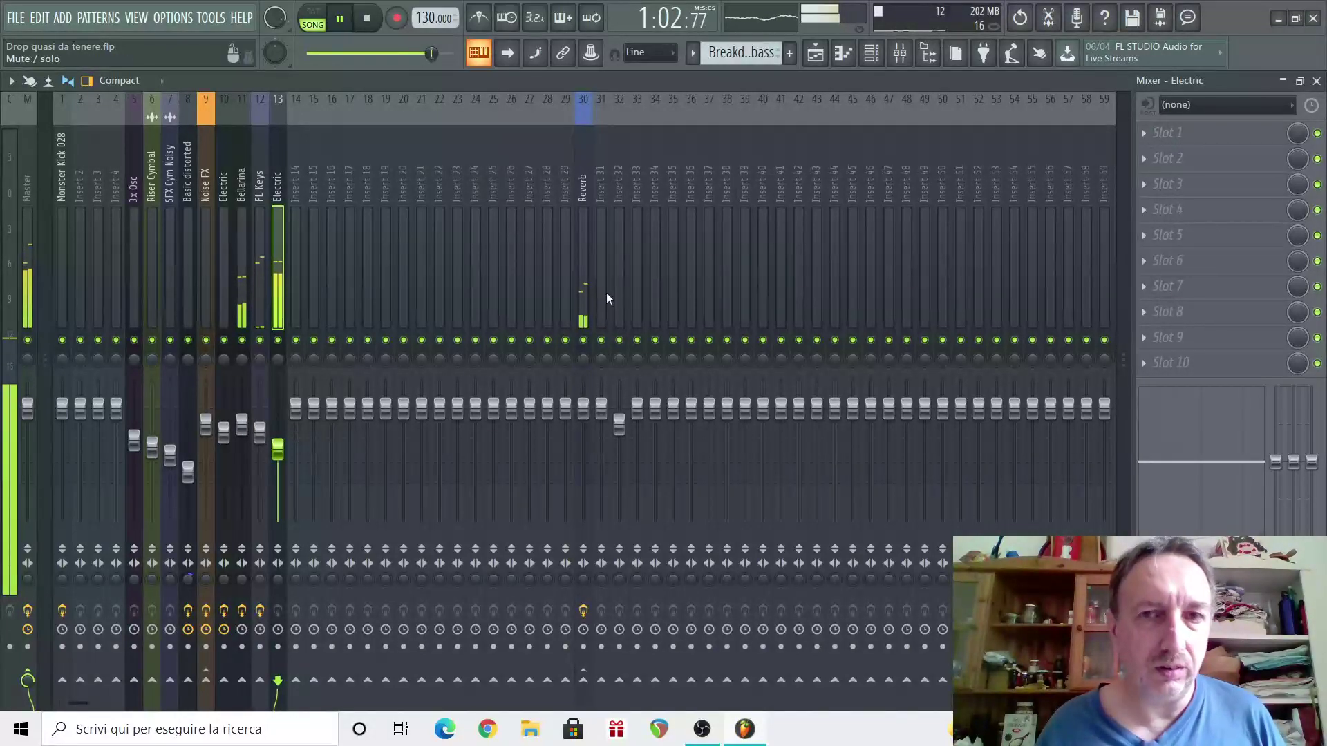
key(F5)
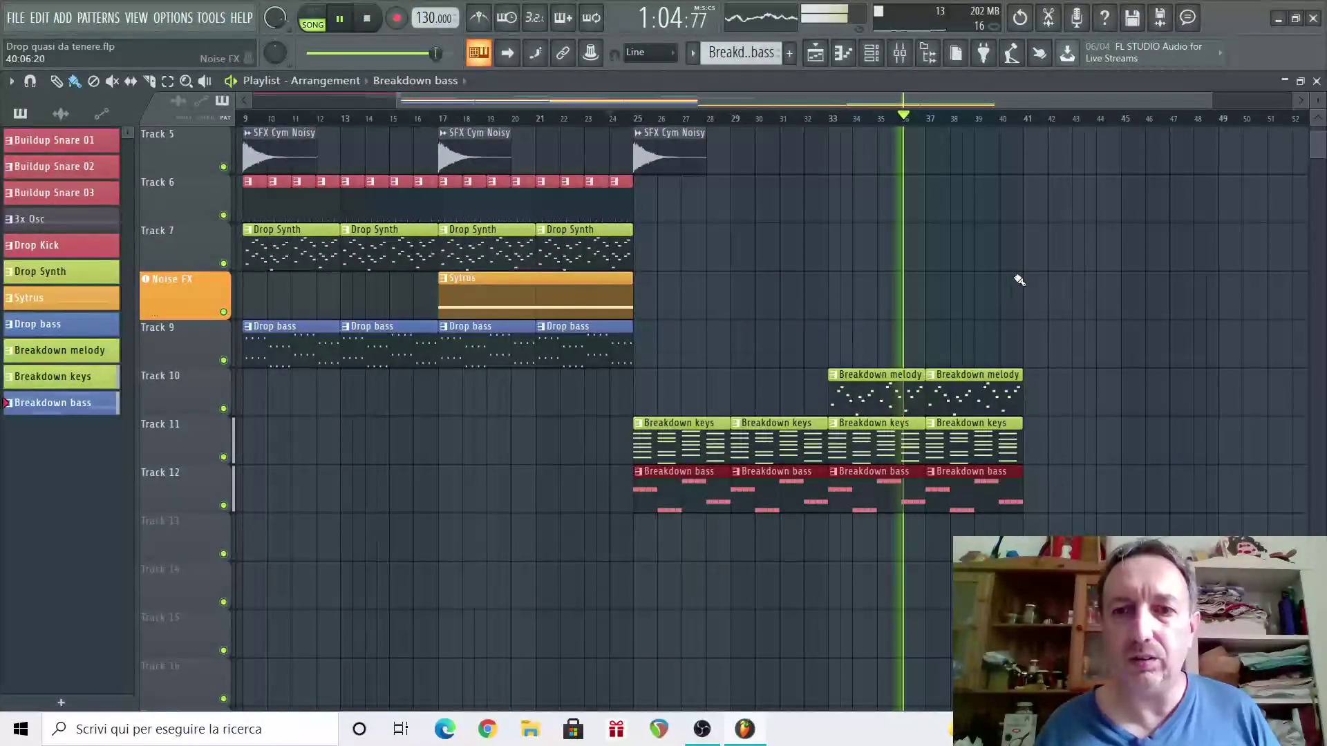
Stop playback and copy the buildup clips of Tracks 1–5 to bar 41, with an extra riser at bar 39 and cymbal at bar 41.
scroll(1058, 294, up, 2)
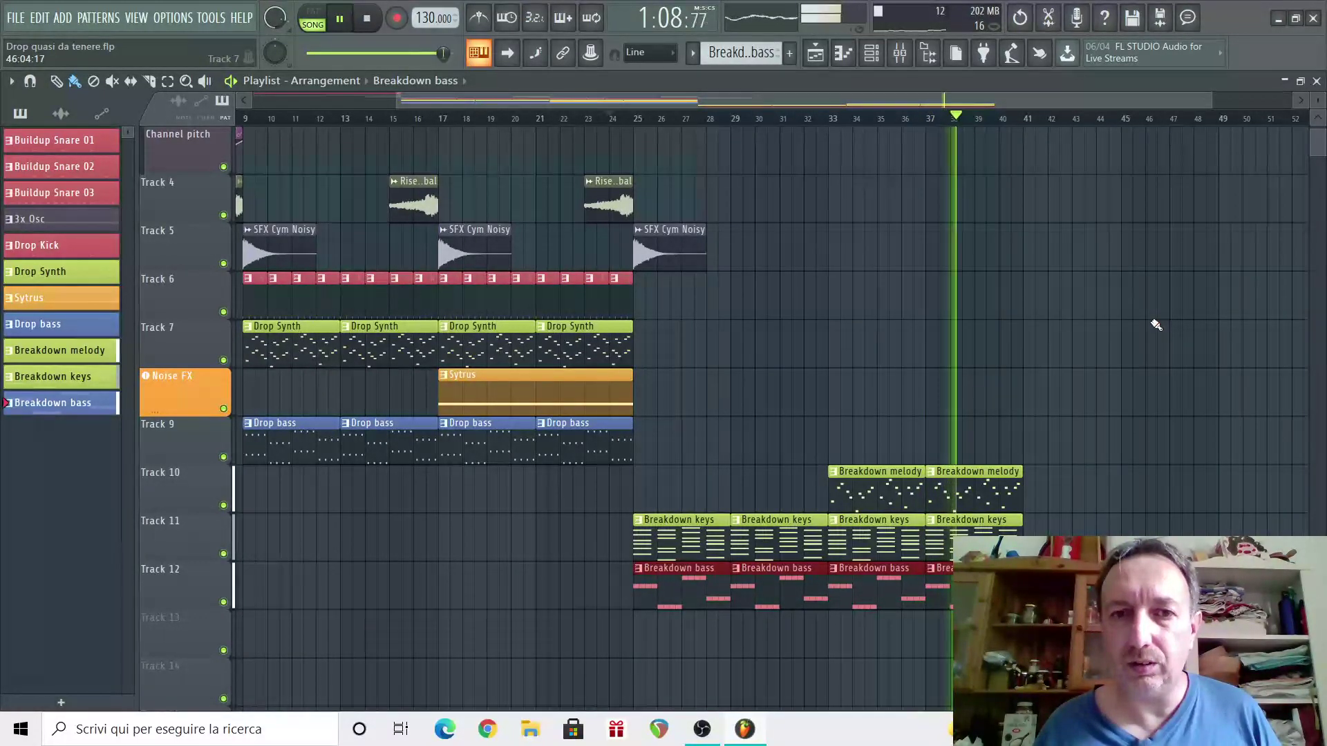
key(space)
scroll(1168, 336, up, 2)
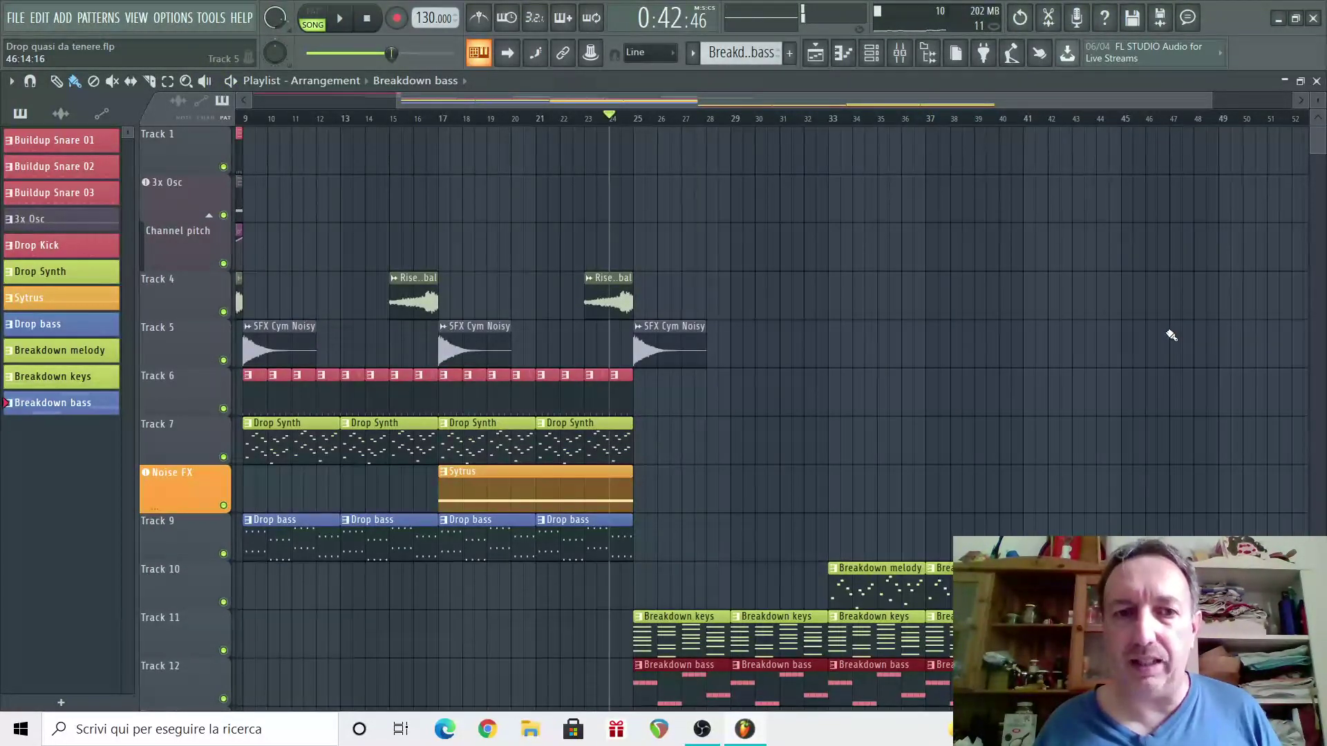
scroll(1033, 422, down, 2)
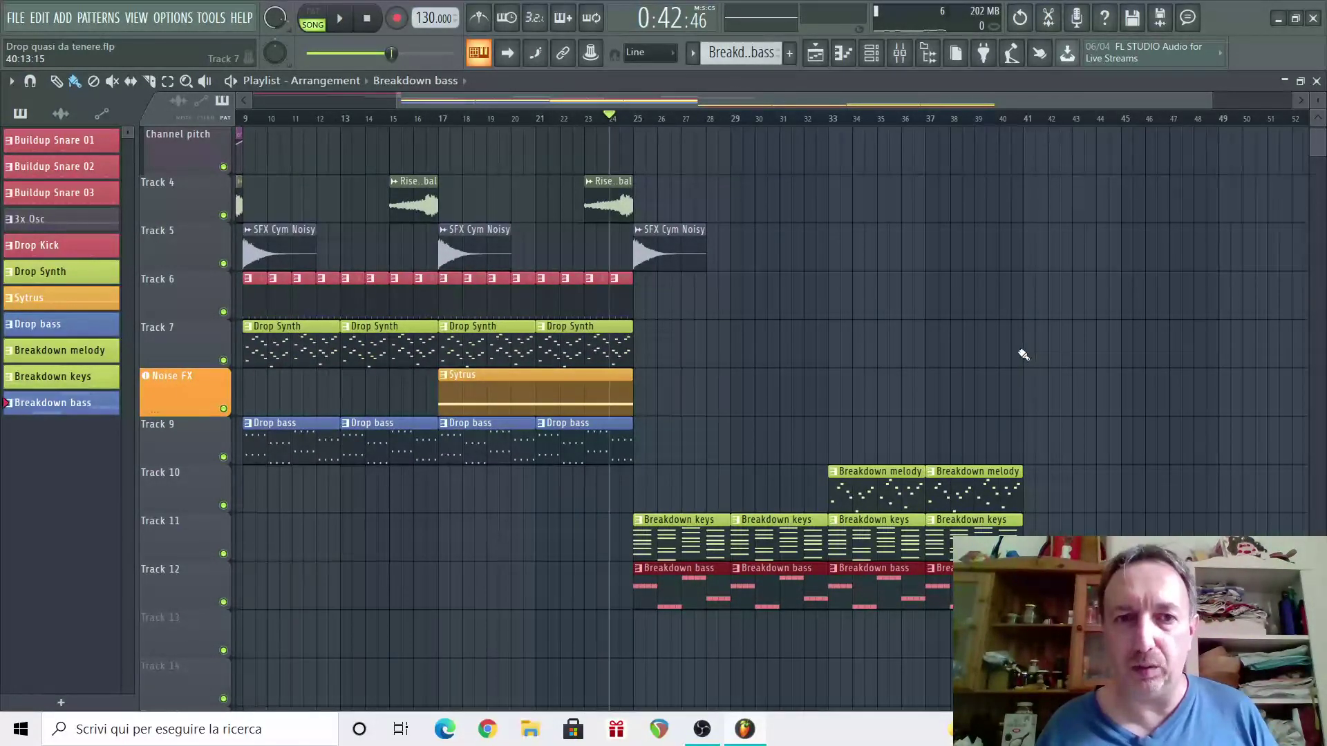
scroll(564, 500, down, 1)
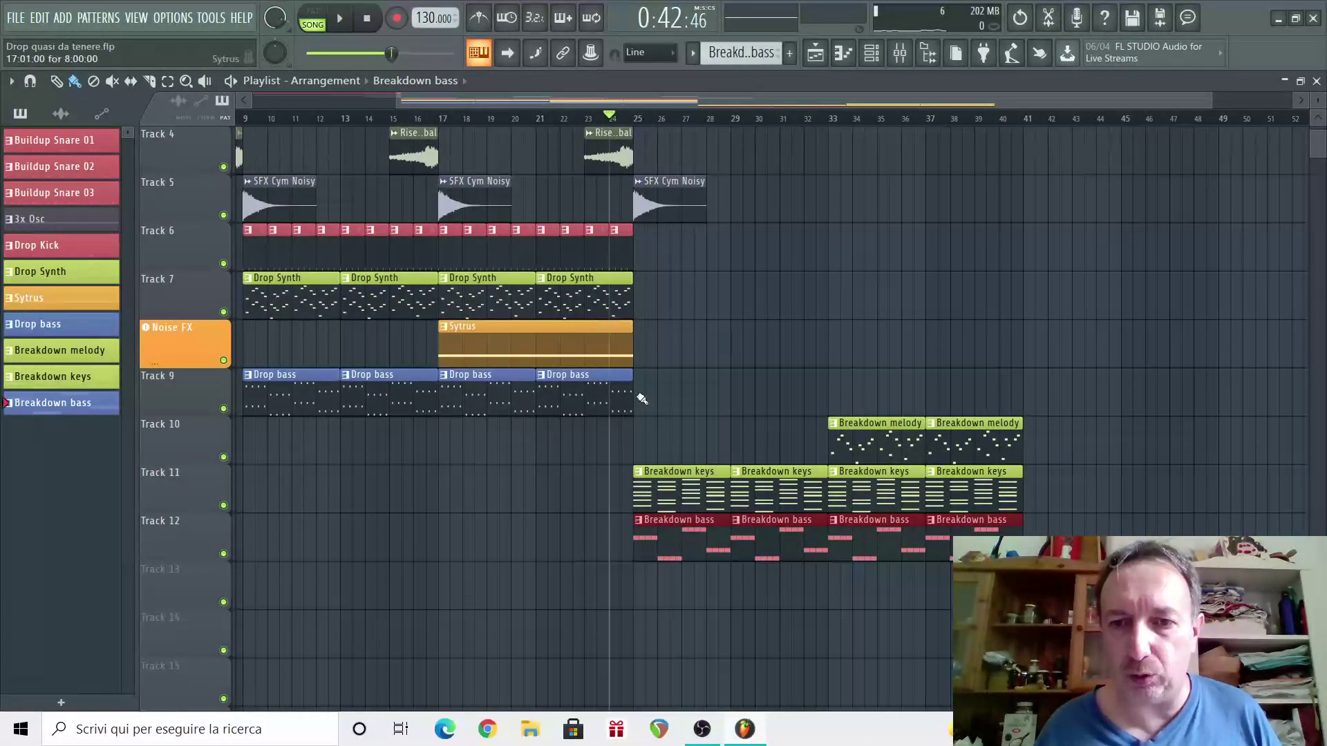
scroll(838, 414, up, 3)
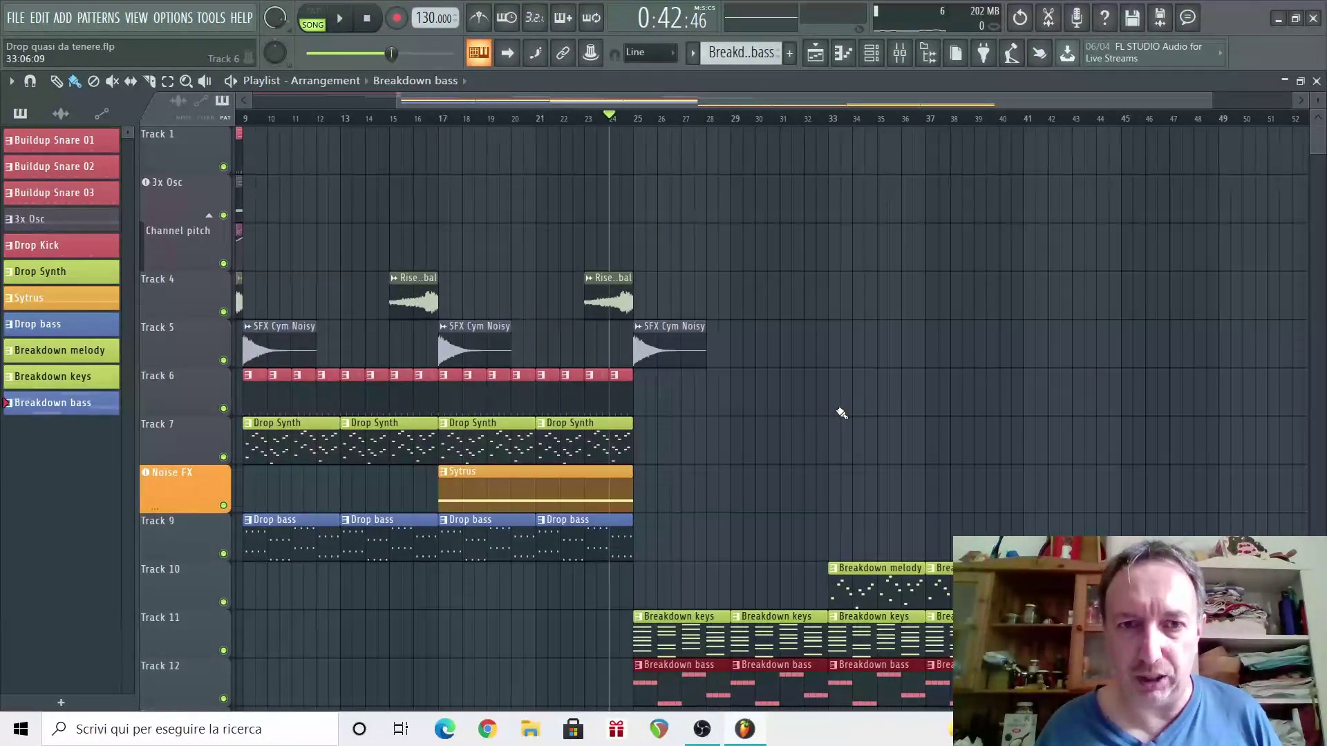
scroll(582, 123, down, 2)
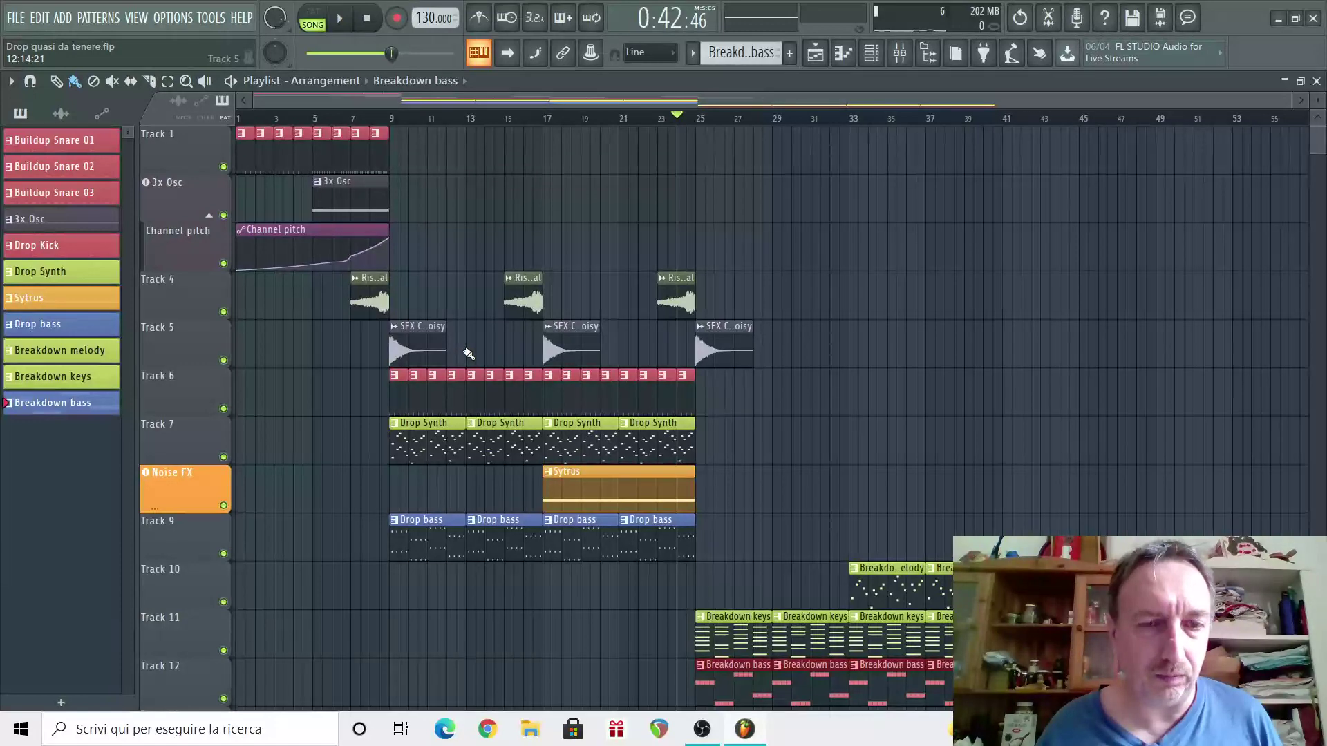
drag(465, 367, 1012, 156)
drag(1250, 371, 985, 297)
Play the song from bar 37 to check the transition into the copied buildup, and stop it.
click(931, 118)
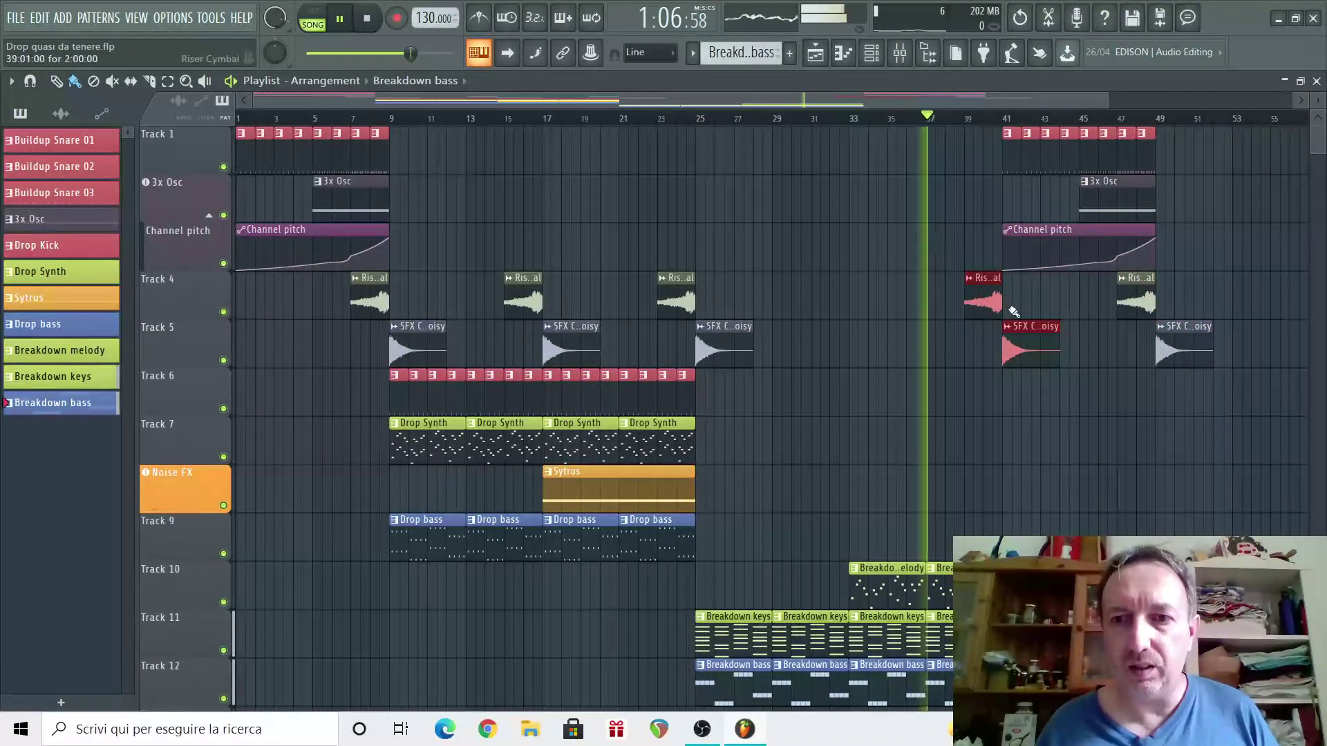
scroll(1183, 517, down, 1)
scroll(1183, 517, up, 1)
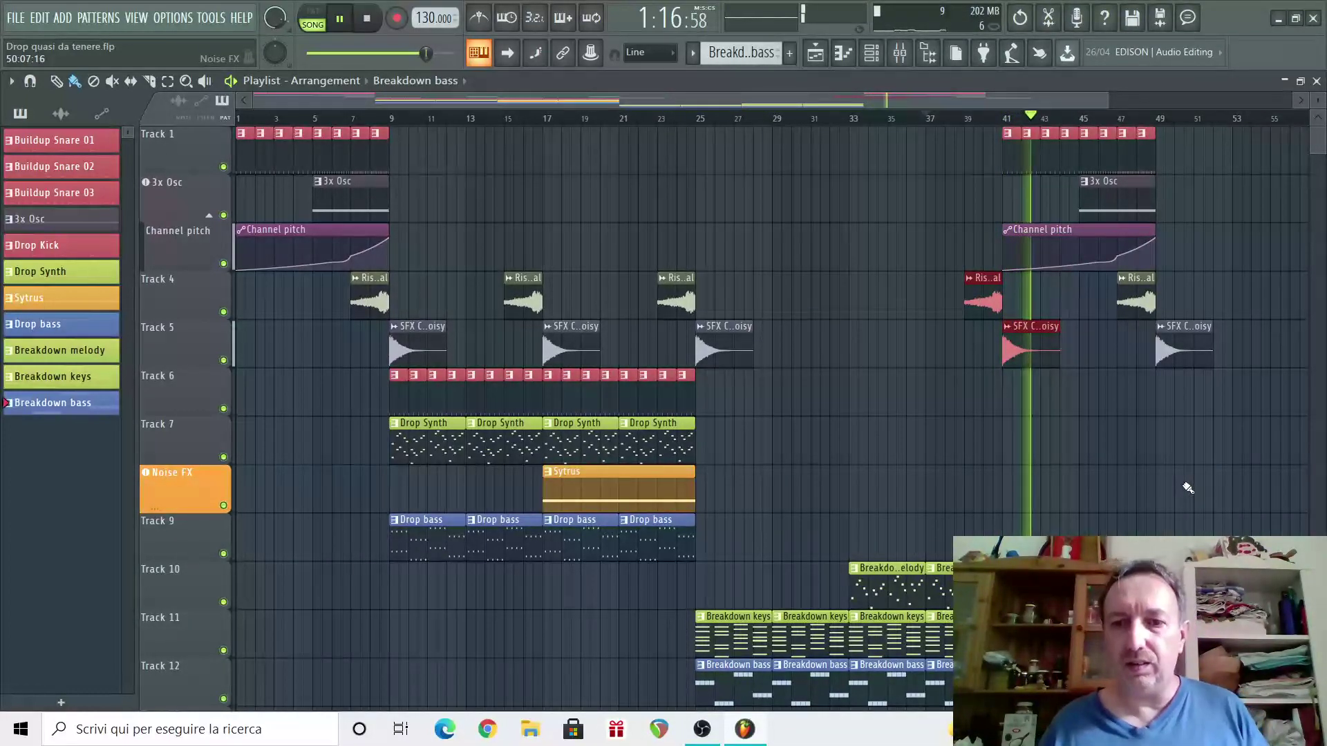
key(space)
Extend the Breakdown melody on Track 10 with two more clips from bar 41 to bar 49.
scroll(1193, 470, down, 2)
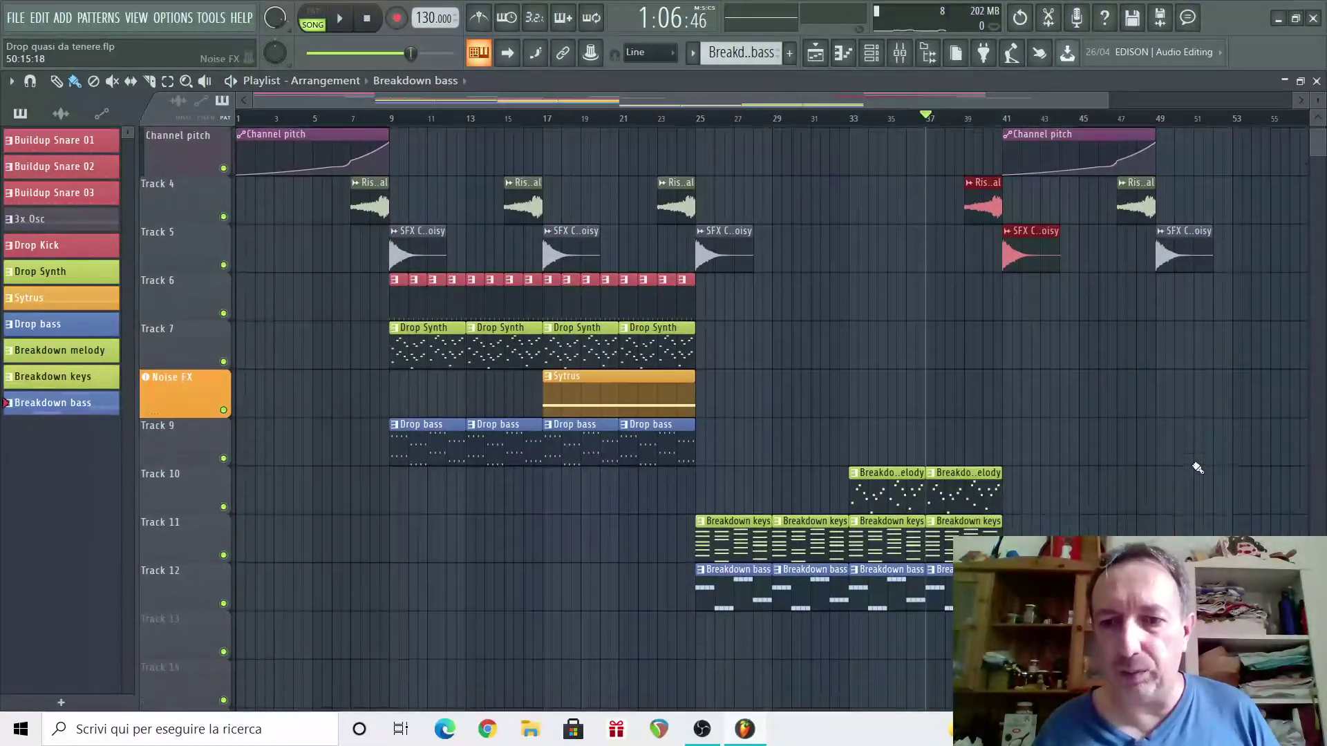
click(860, 472)
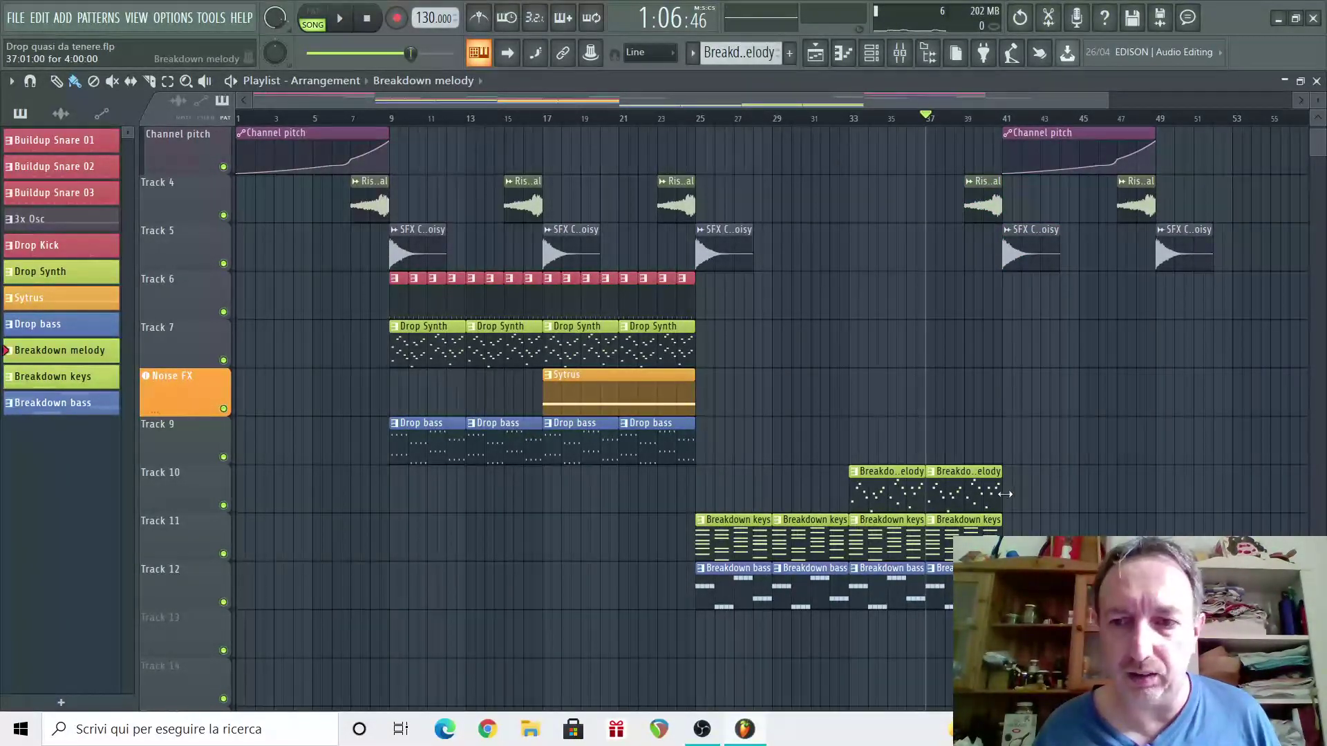
drag(1004, 494, 1141, 364)
Play the arrangement from bar 37 through the second buildup with the melody running over it, and stop playback.
key(space)
scroll(1168, 405, up, 1)
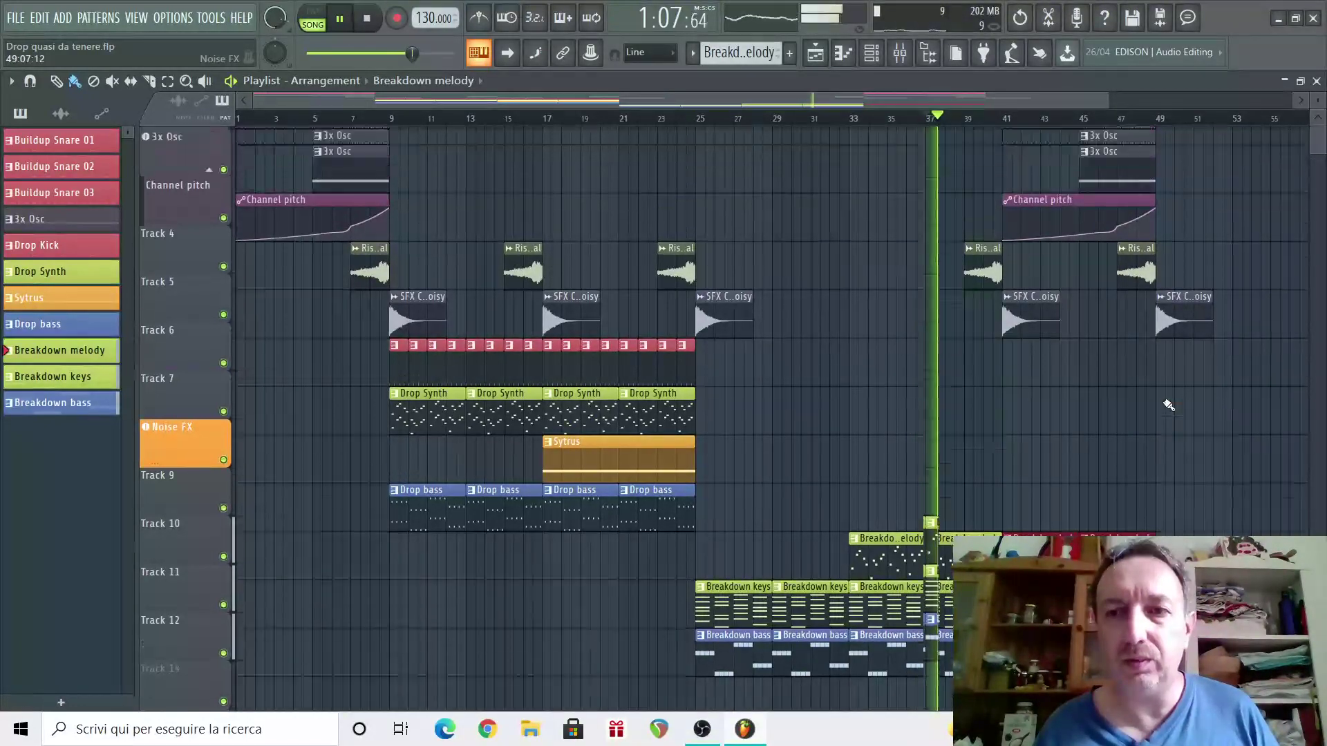
scroll(1168, 406, up, 1)
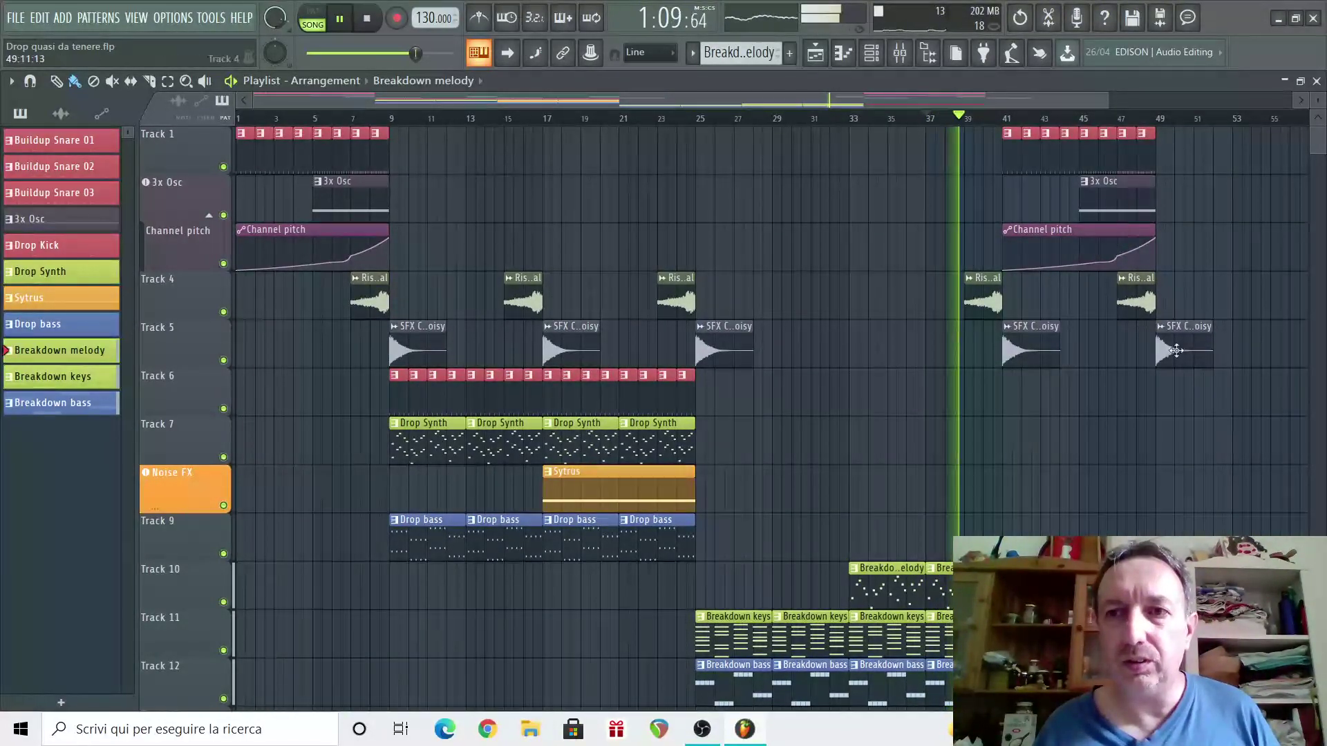
scroll(1234, 455, down, 5)
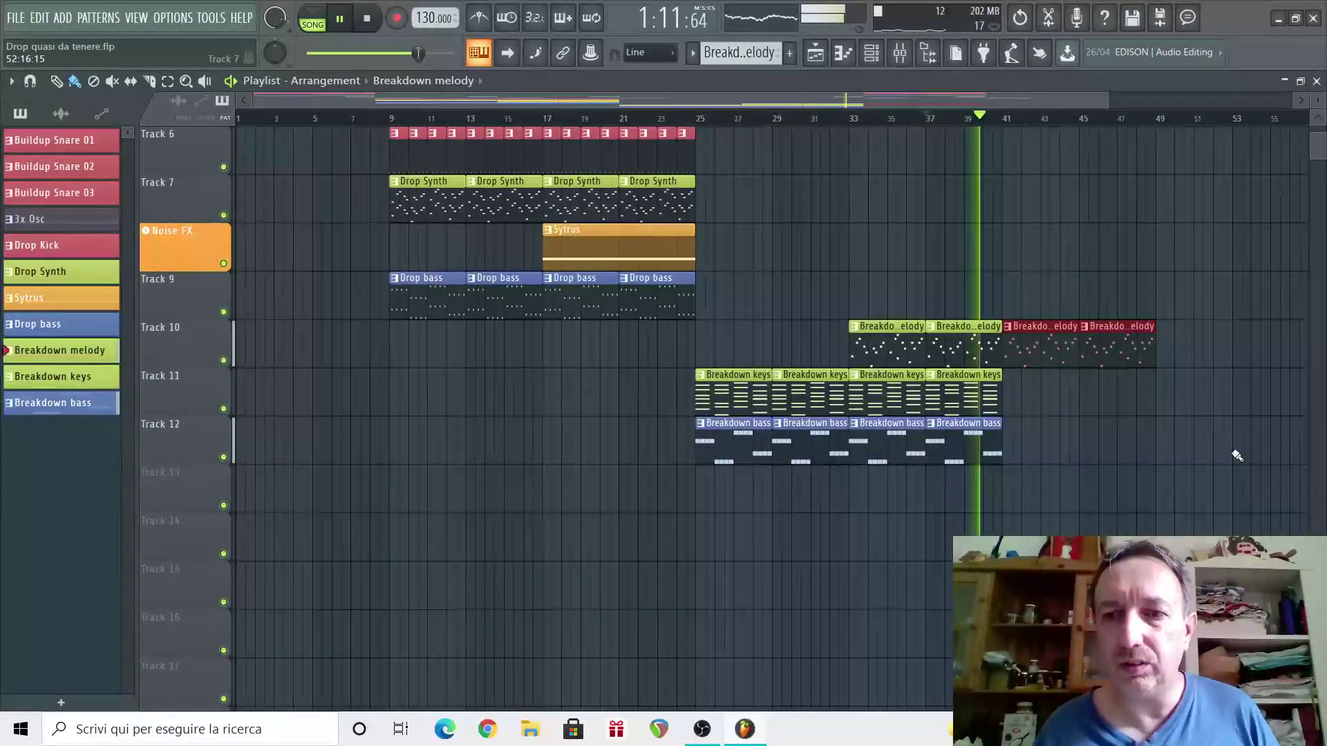
scroll(1238, 456, up, 1)
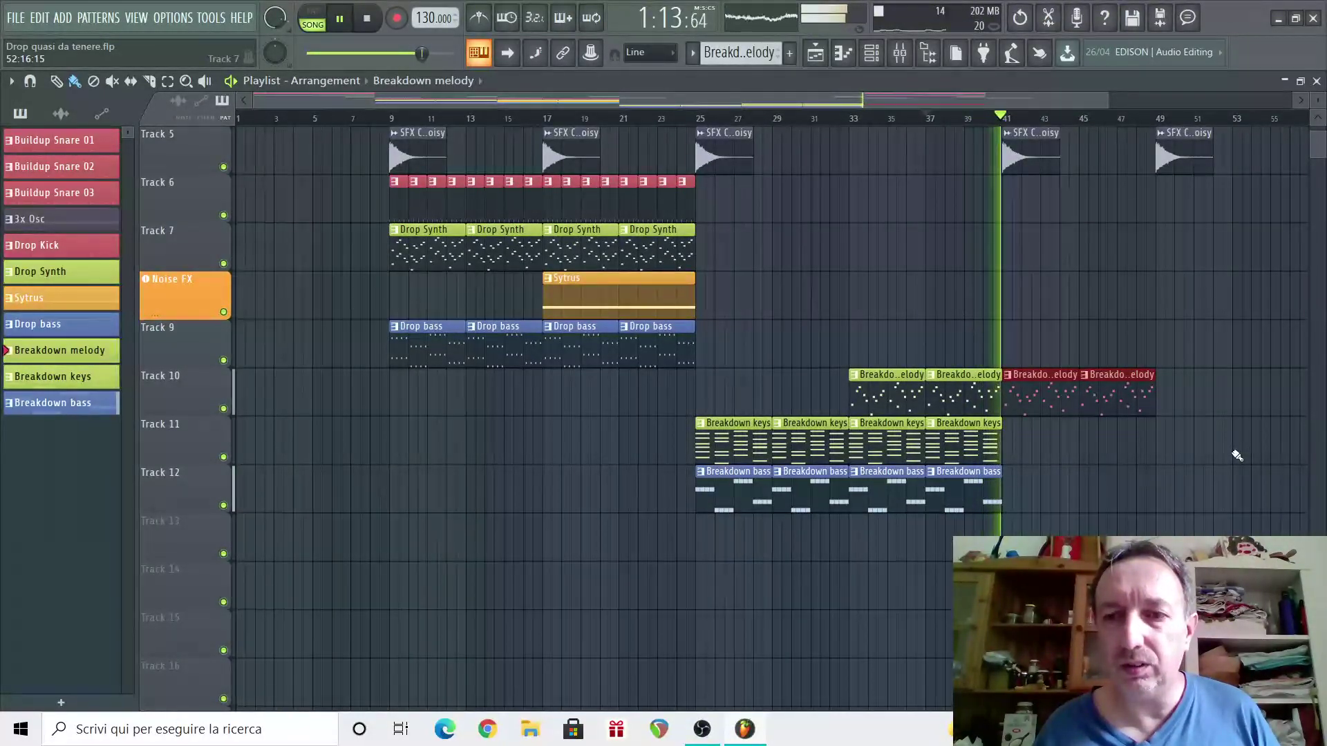
scroll(1238, 455, up, 1)
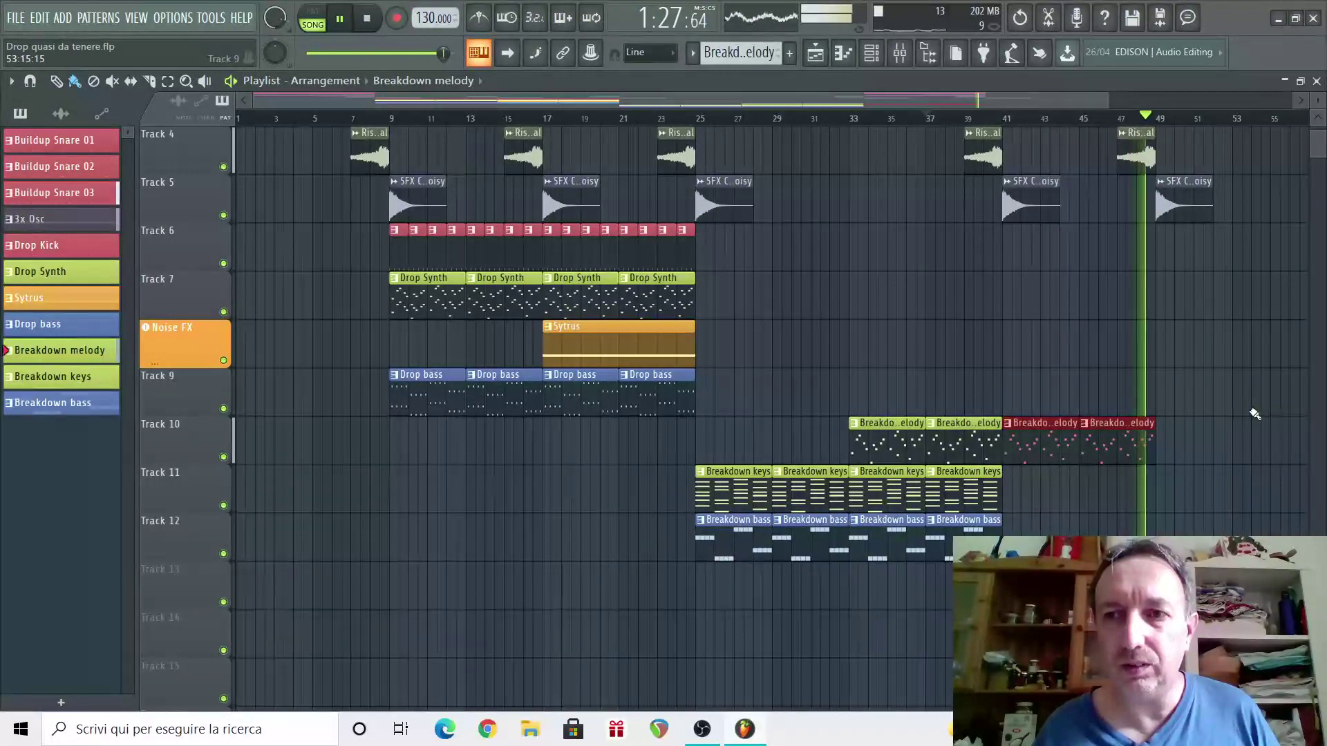
key(space)
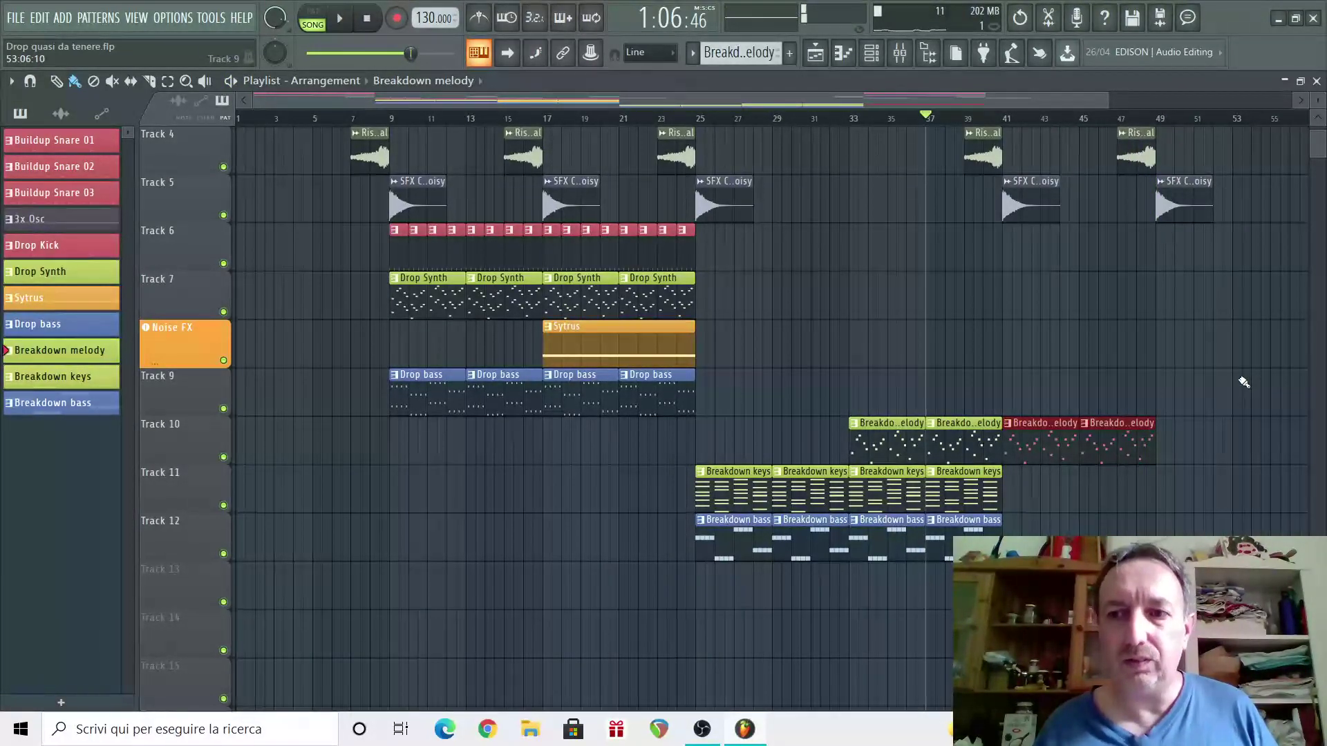
Duplicate the drop clips on Tracks 6–9 and place the copy so that it starts at bar 49.
scroll(1141, 394, up, 1)
scroll(1192, 327, down, 1)
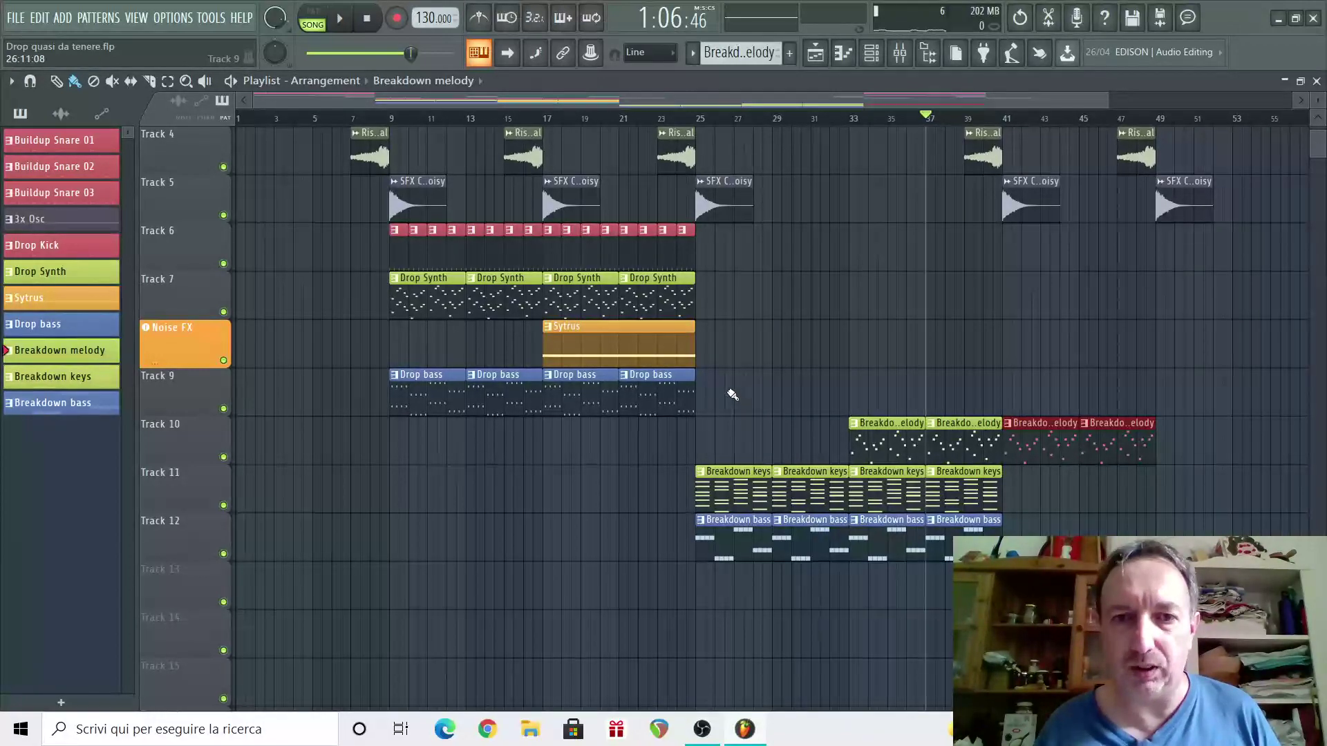
drag(737, 402, 396, 177)
key(ctrl+b)
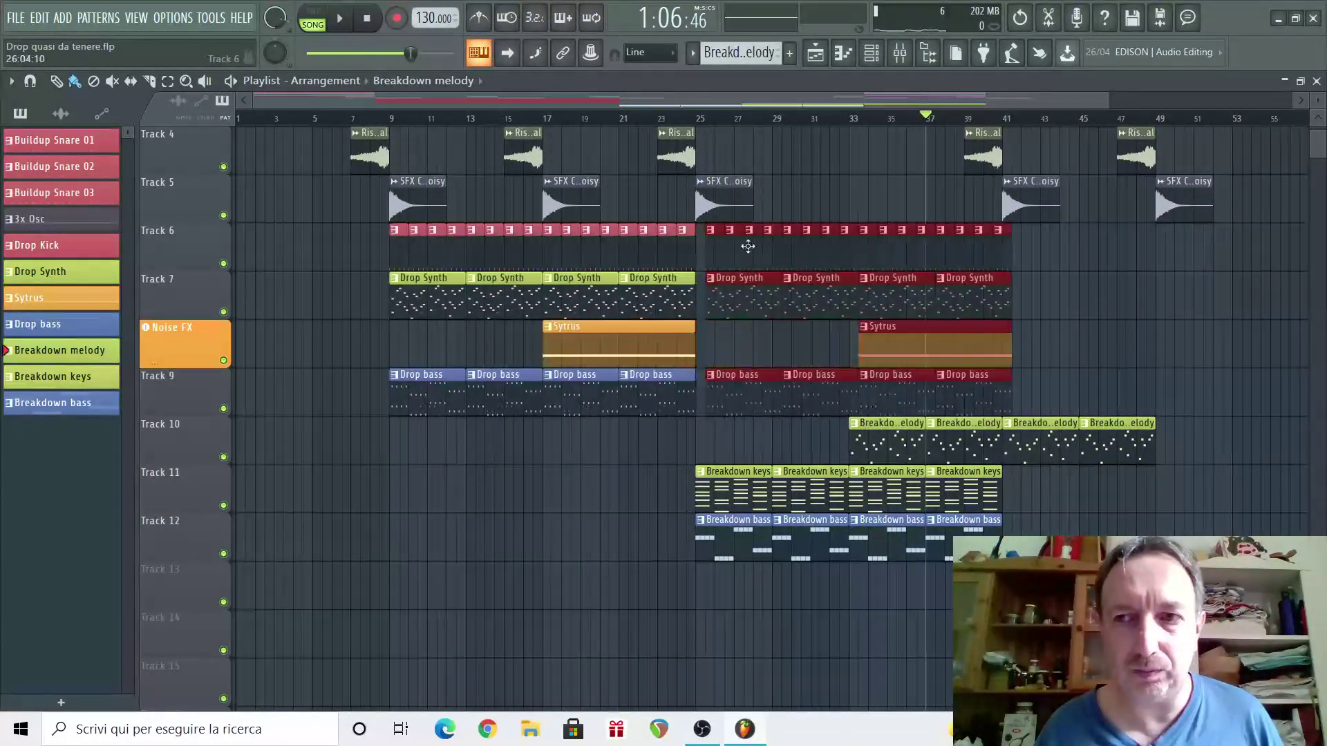
drag(709, 280, 1166, 280)
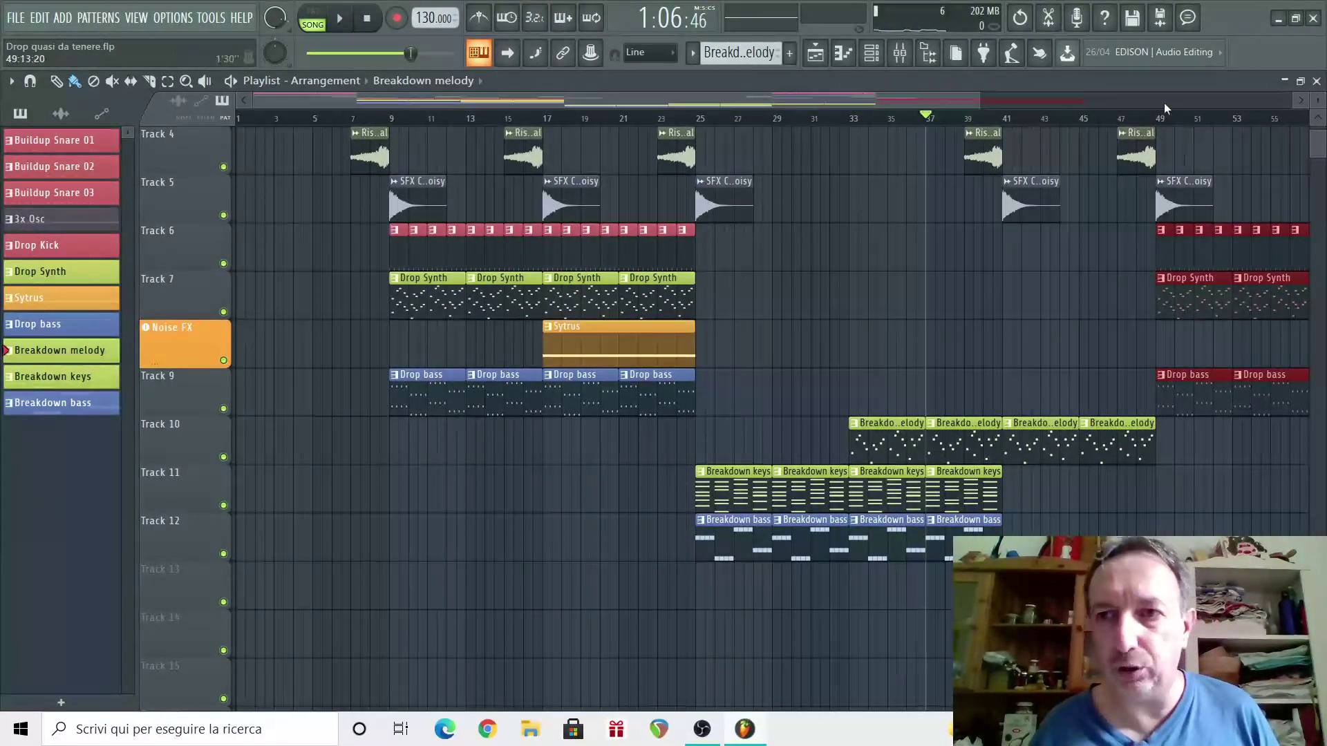
Play the song from bar 47 to check the second drop, deselect its clips and stop playback.
scroll(1165, 123, down, 5)
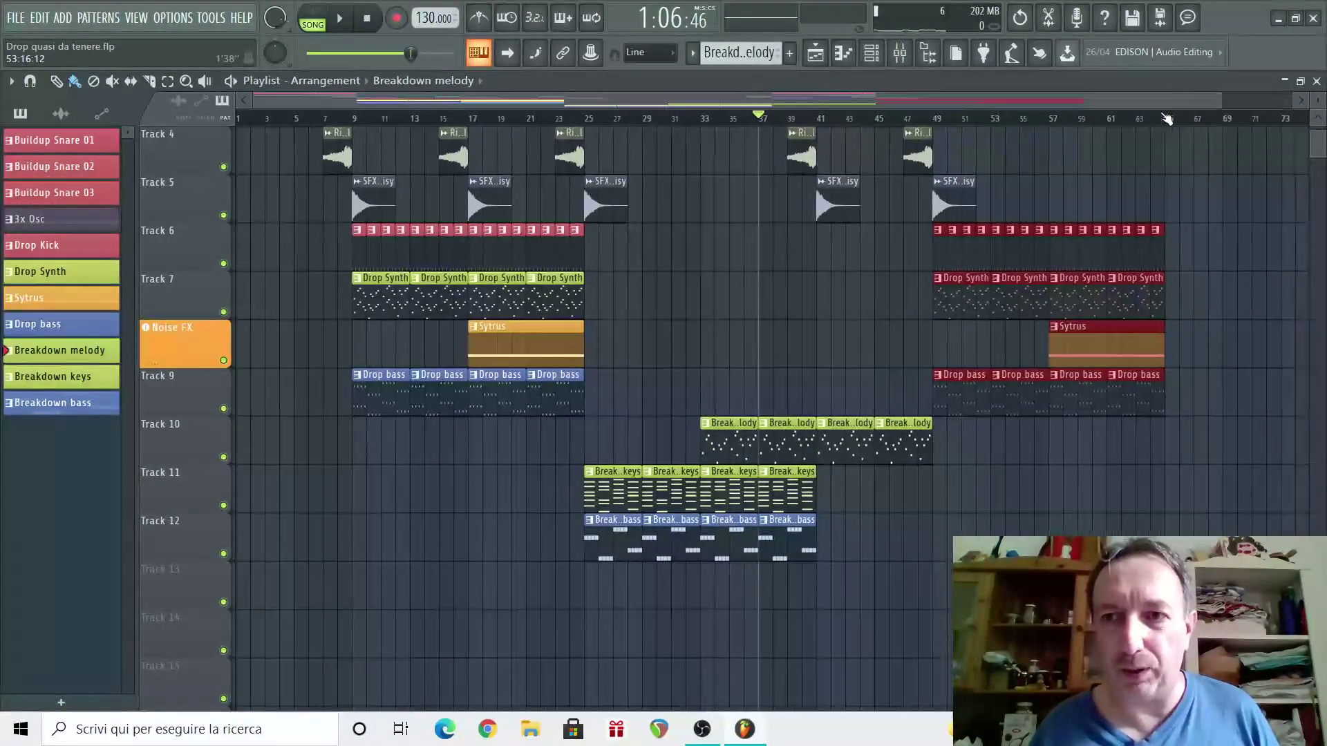
click(906, 119)
key(space)
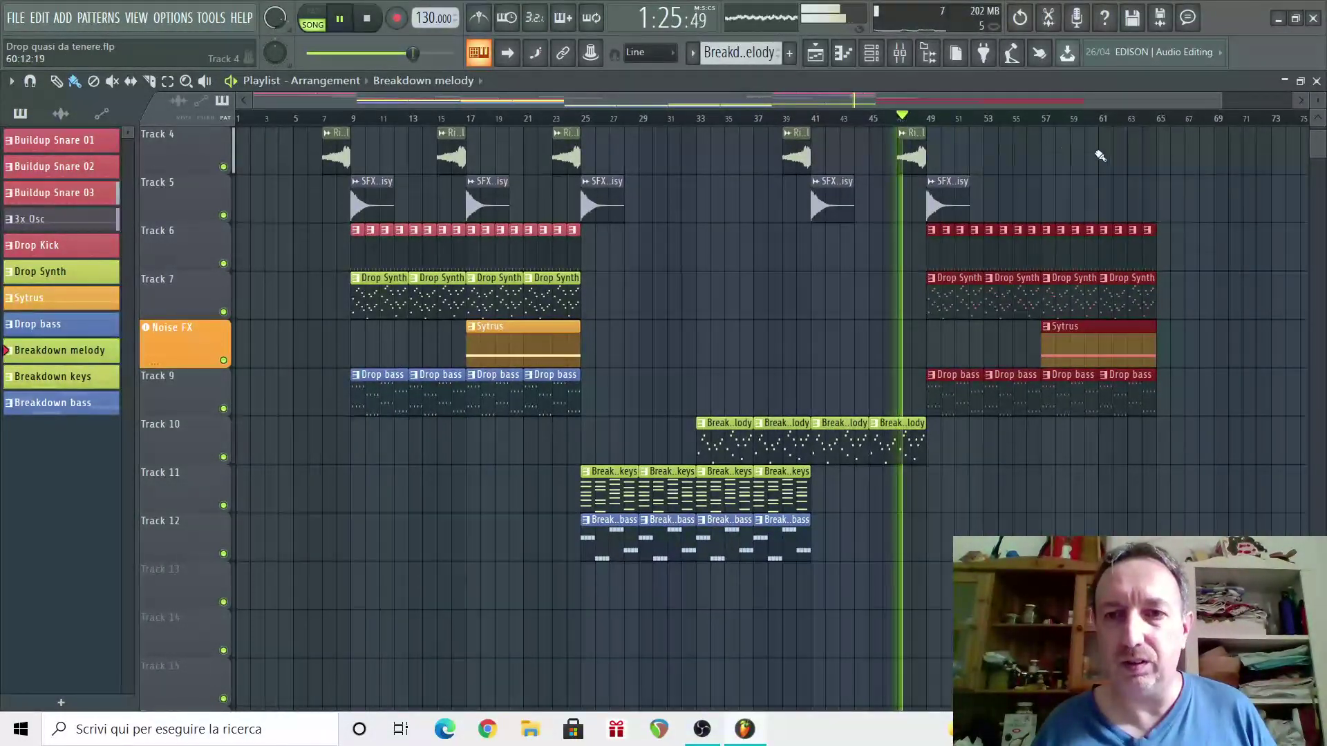
click(1168, 173)
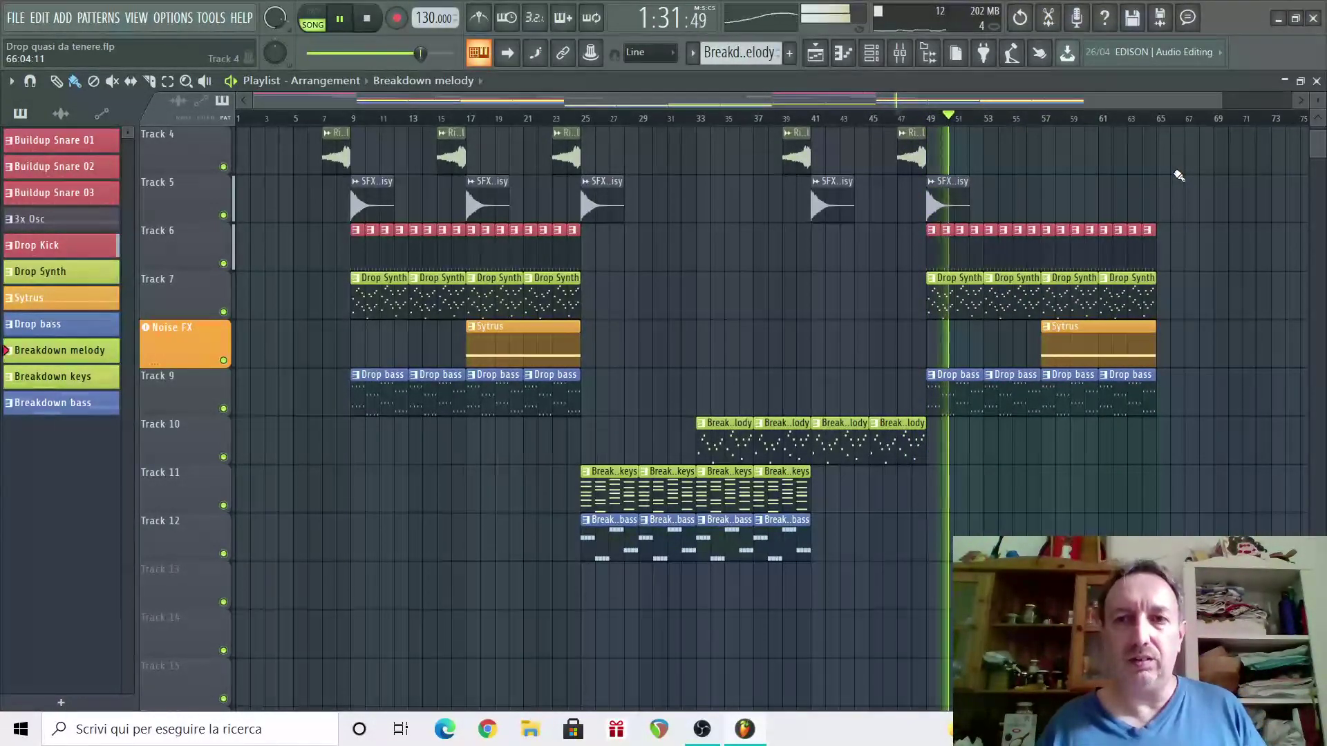
key(space)
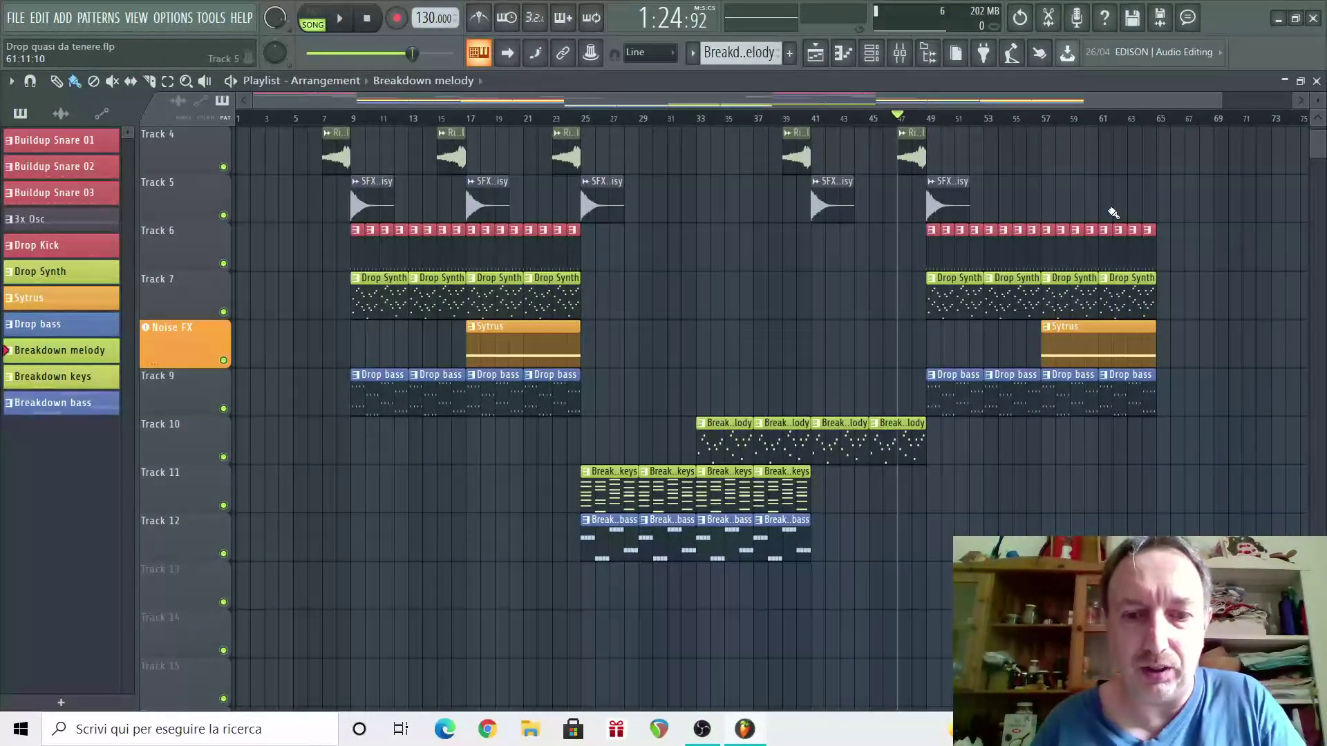
Place four Breakdown melody clips on Track 12 from bar 65 and undo the last two.
drag(1005, 98, 1238, 94)
scroll(1093, 404, down, 3)
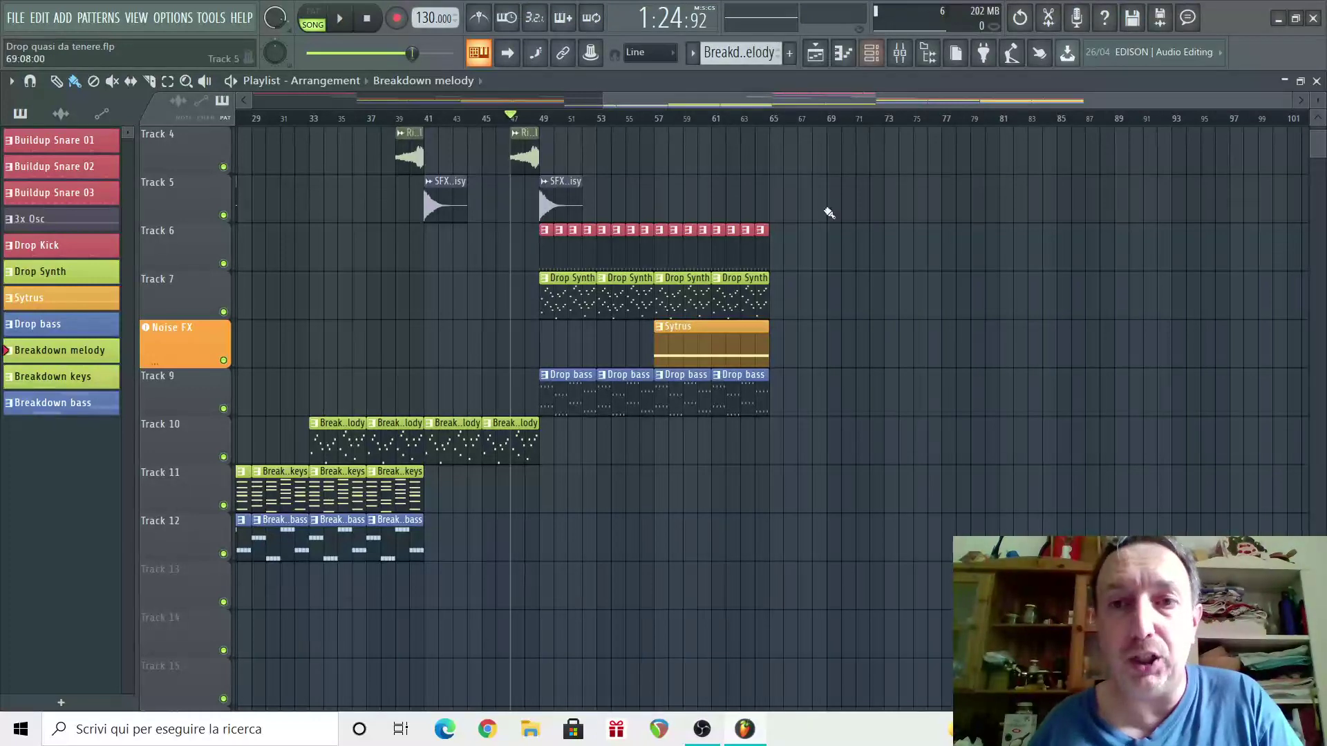
scroll(982, 352, up, 2)
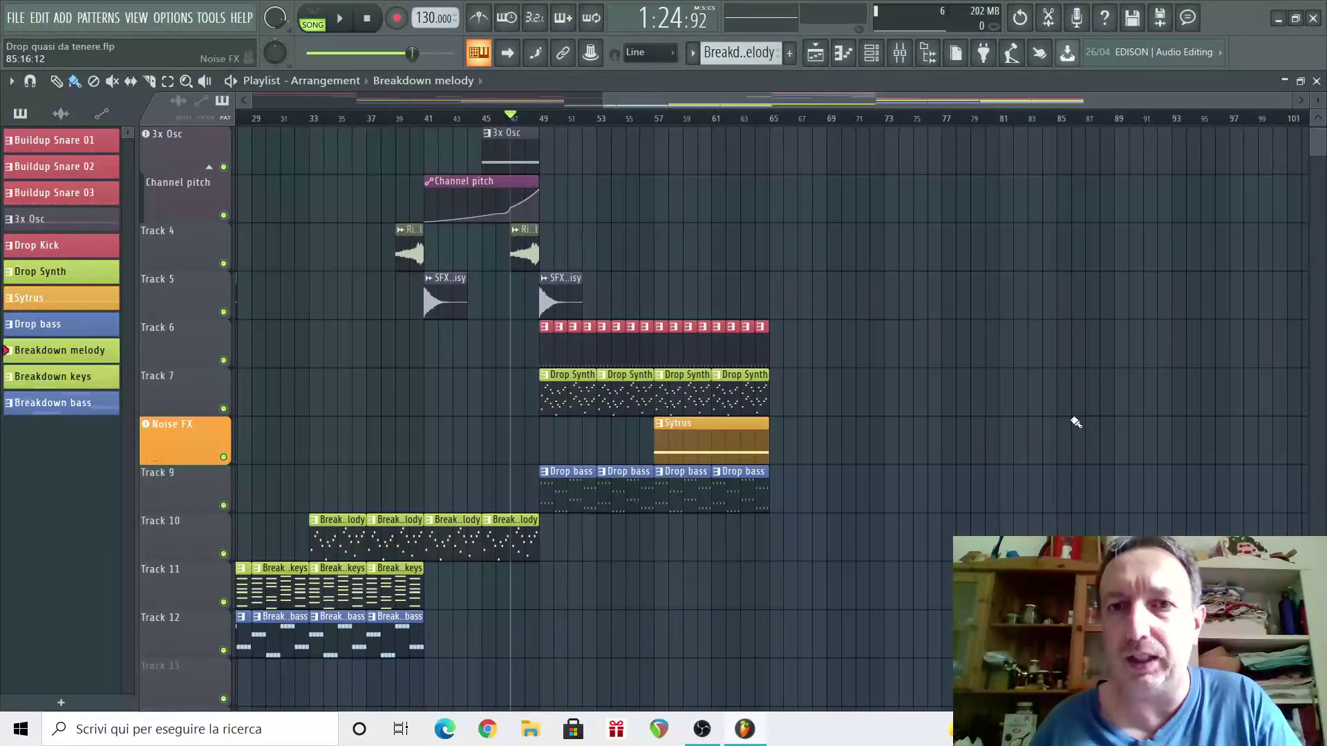
scroll(1037, 373, up, 1)
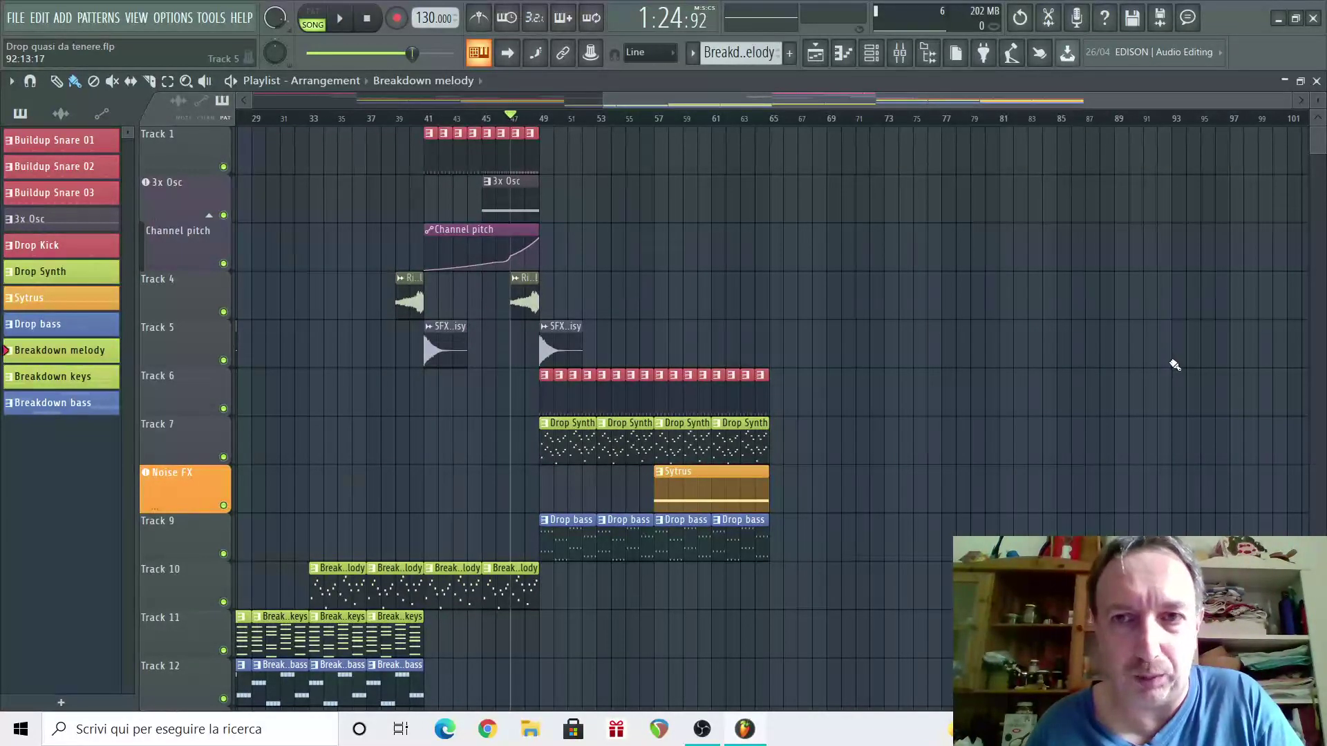
scroll(1014, 385, down, 4)
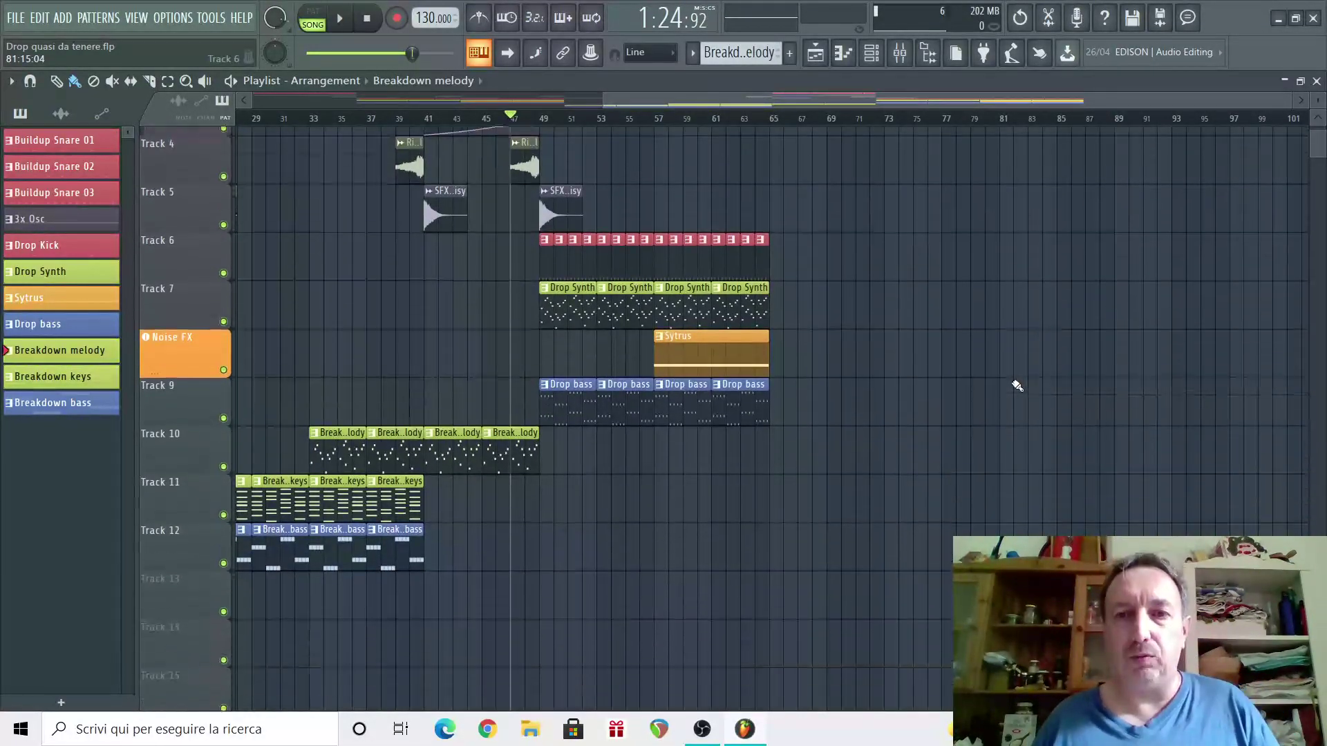
scroll(990, 409, up, 4)
scroll(989, 408, down, 4)
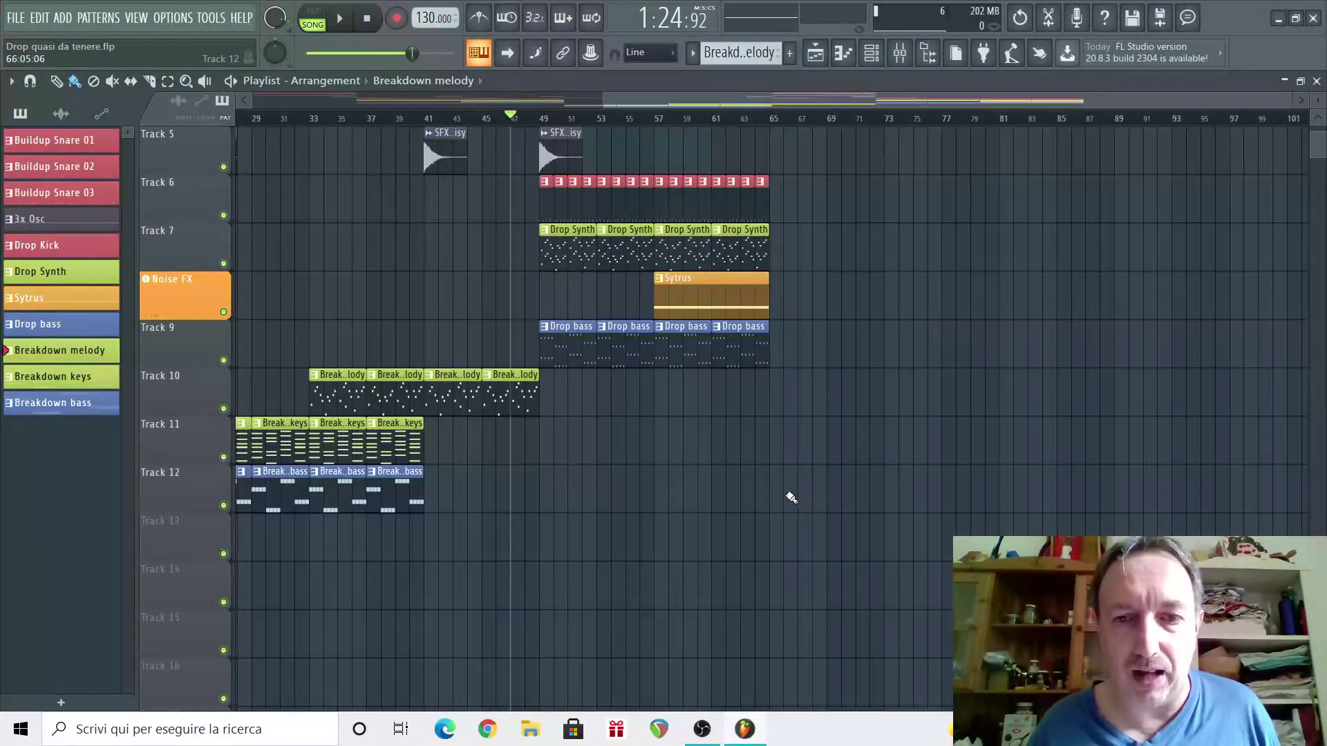
drag(781, 493, 966, 495)
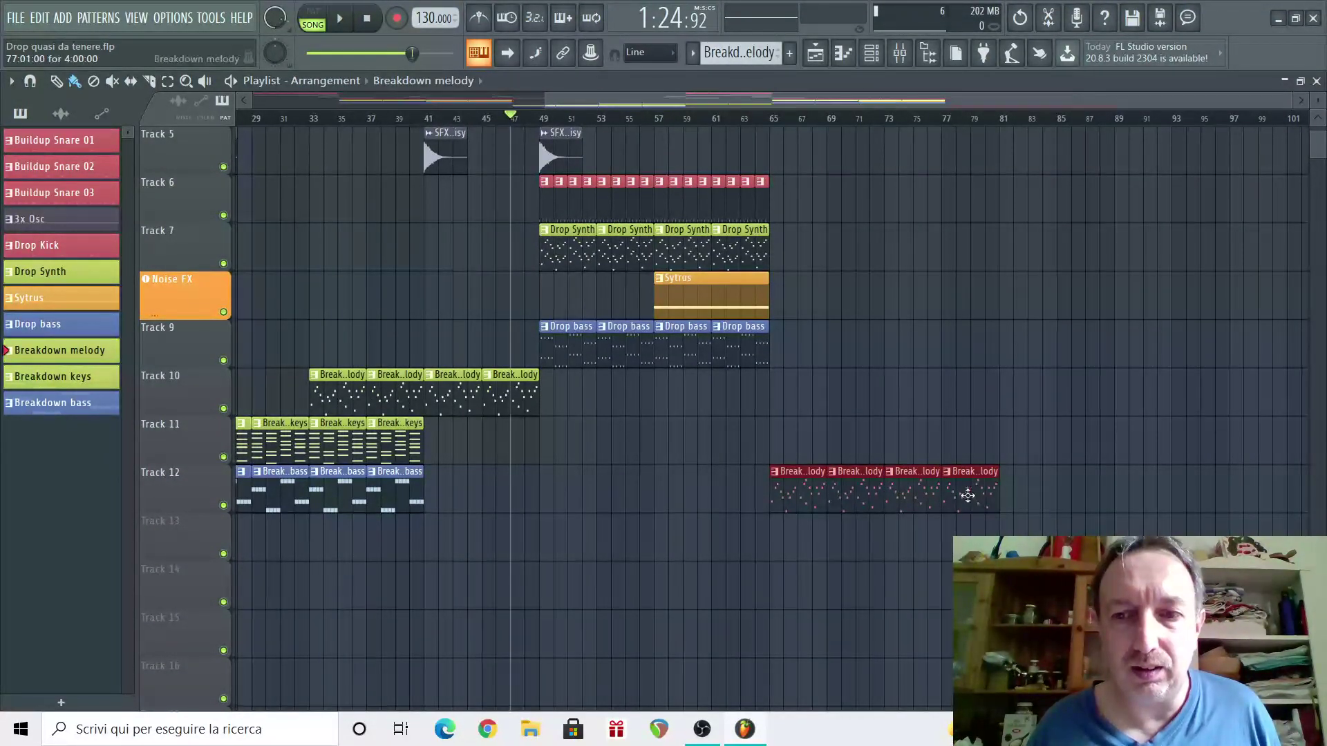
scroll(934, 544, up, 4)
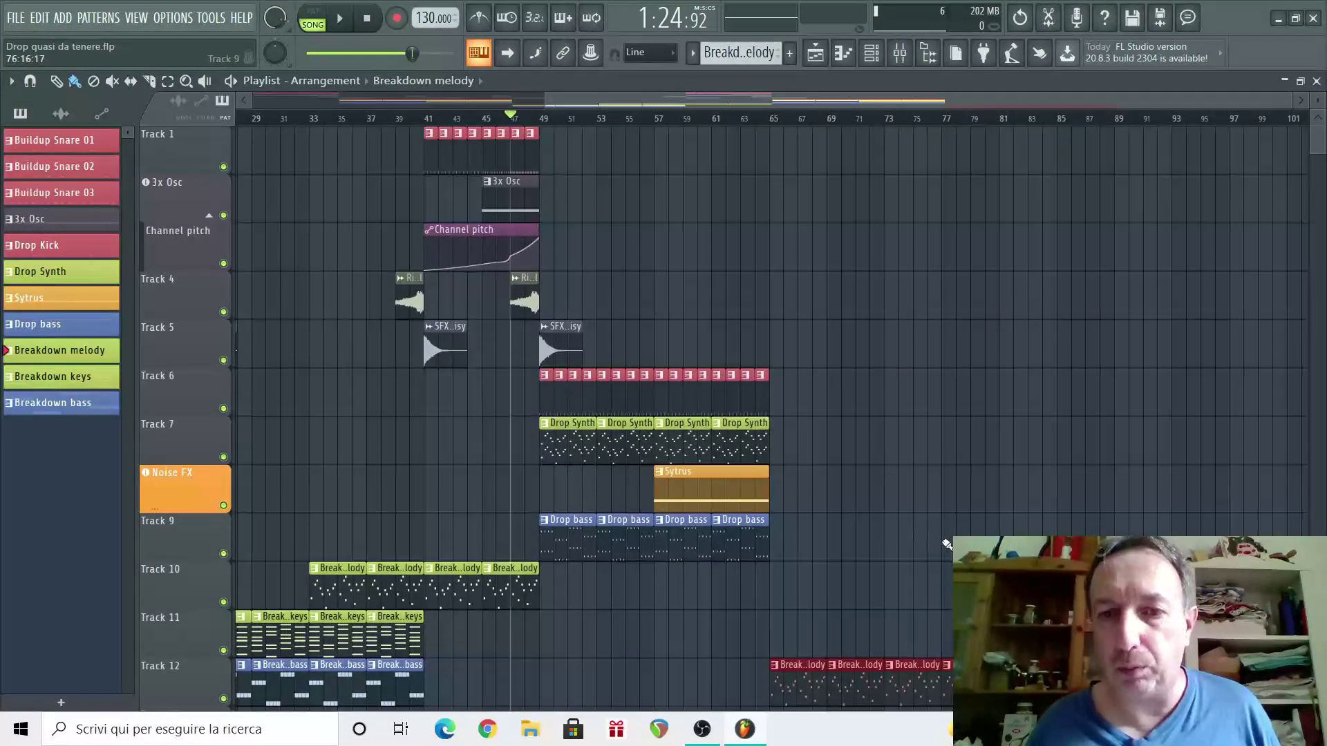
scroll(950, 538, down, 3)
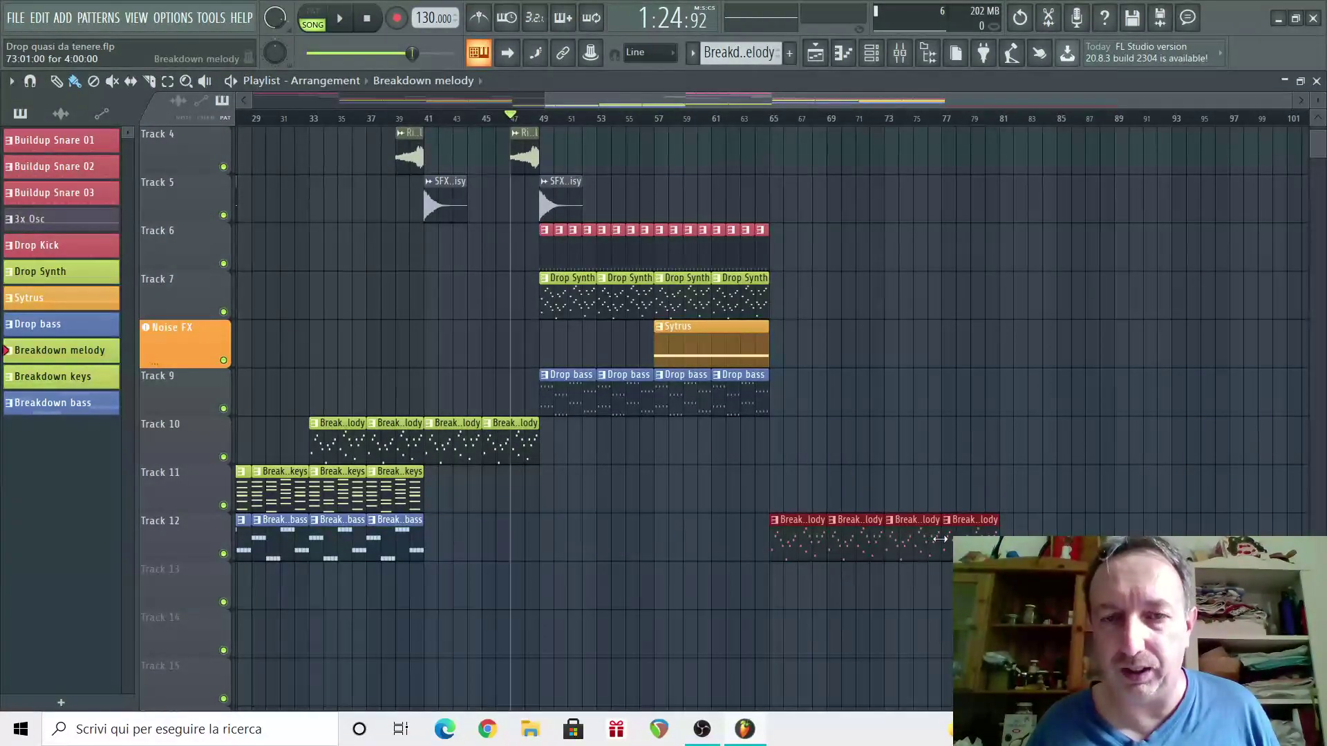
scroll(926, 511, up, 3)
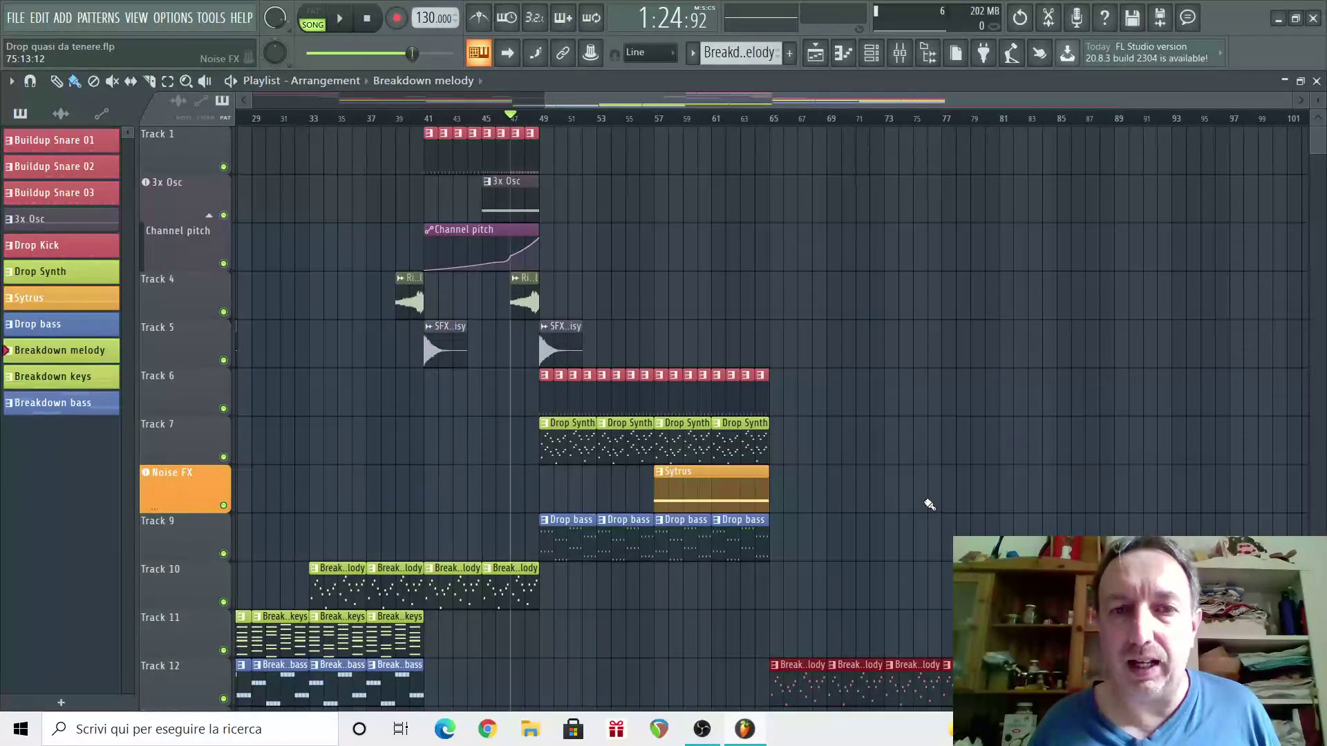
key(ctrl+z)
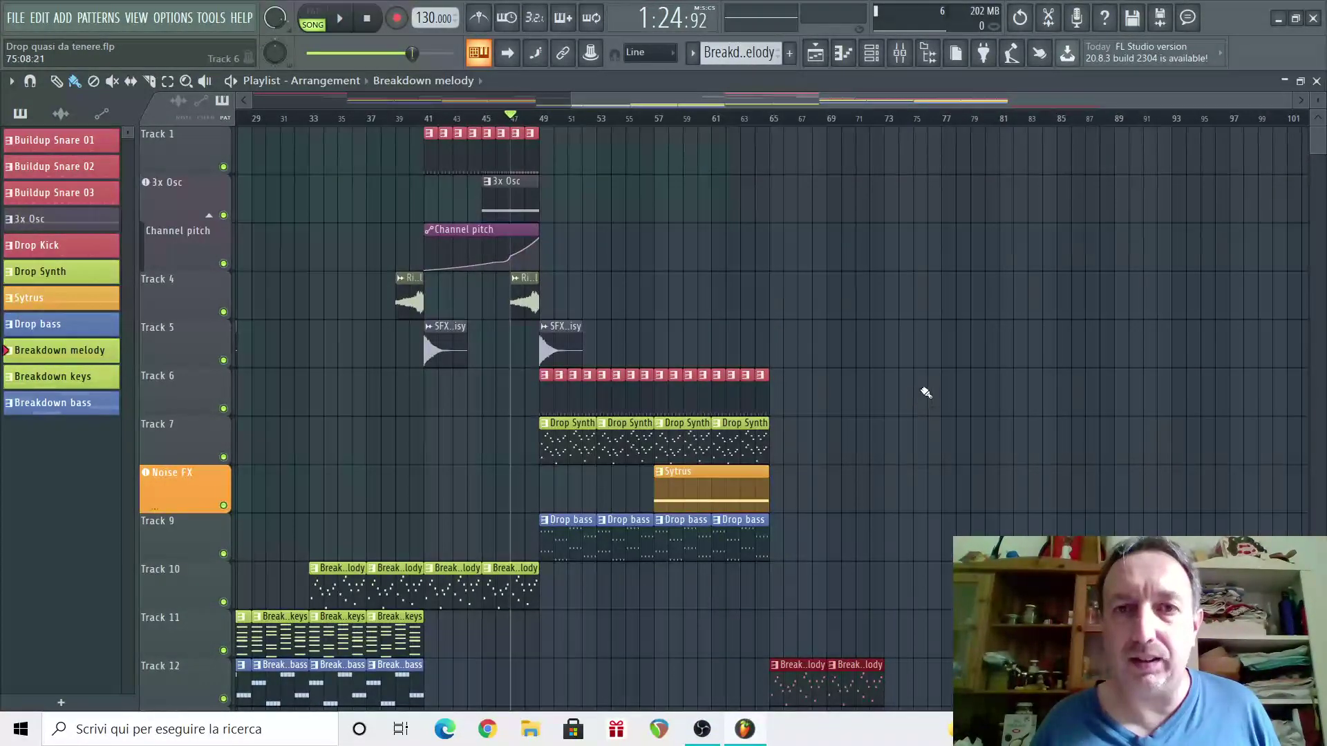
Create a new pattern named Bridge Guitar and give it a lime green color.
key(F4)
text(Bridg)
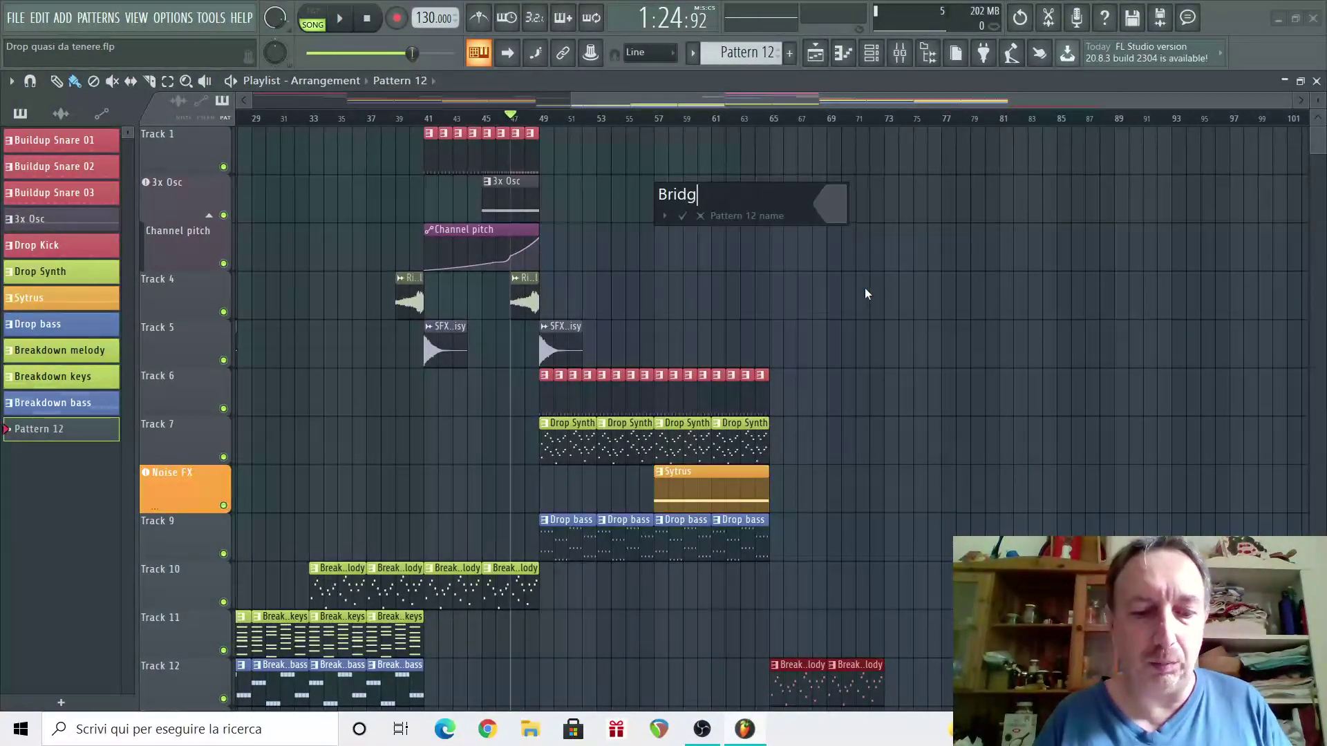
text(e Guitar)
click(830, 204)
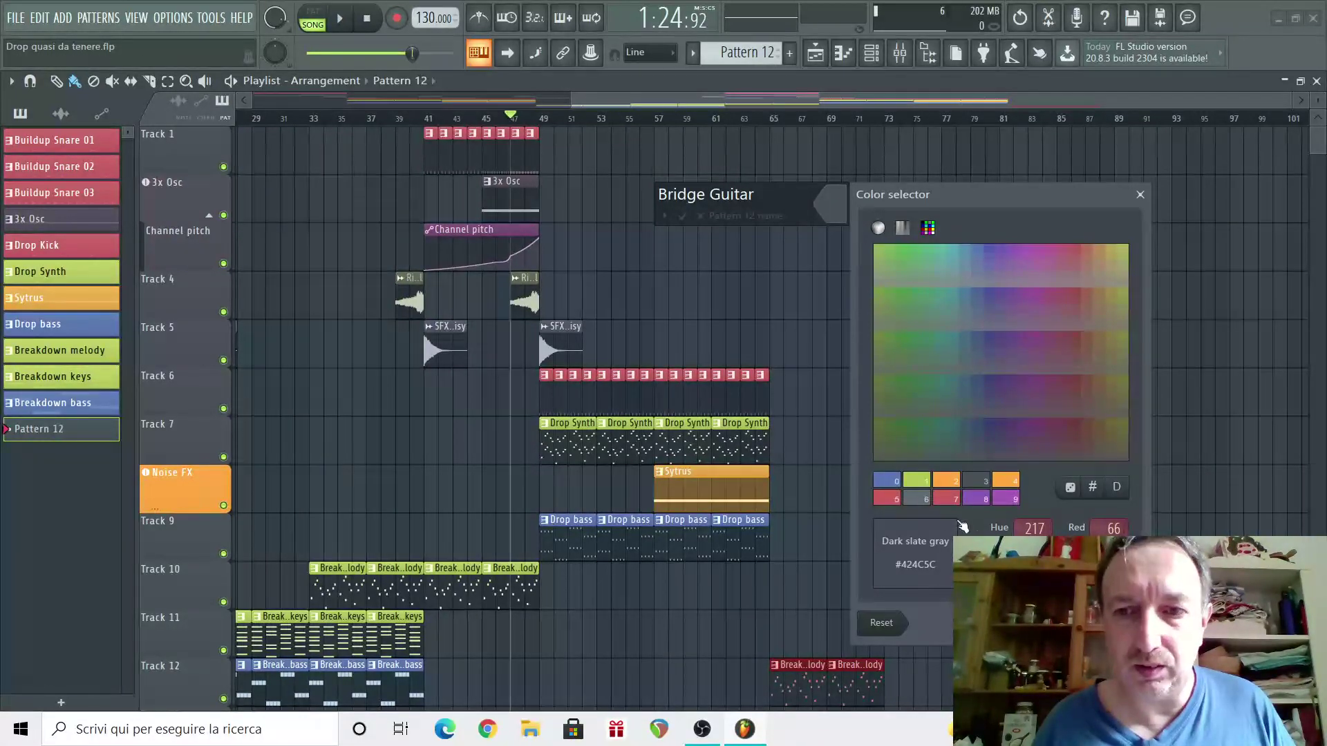
click(929, 496)
key(Return)
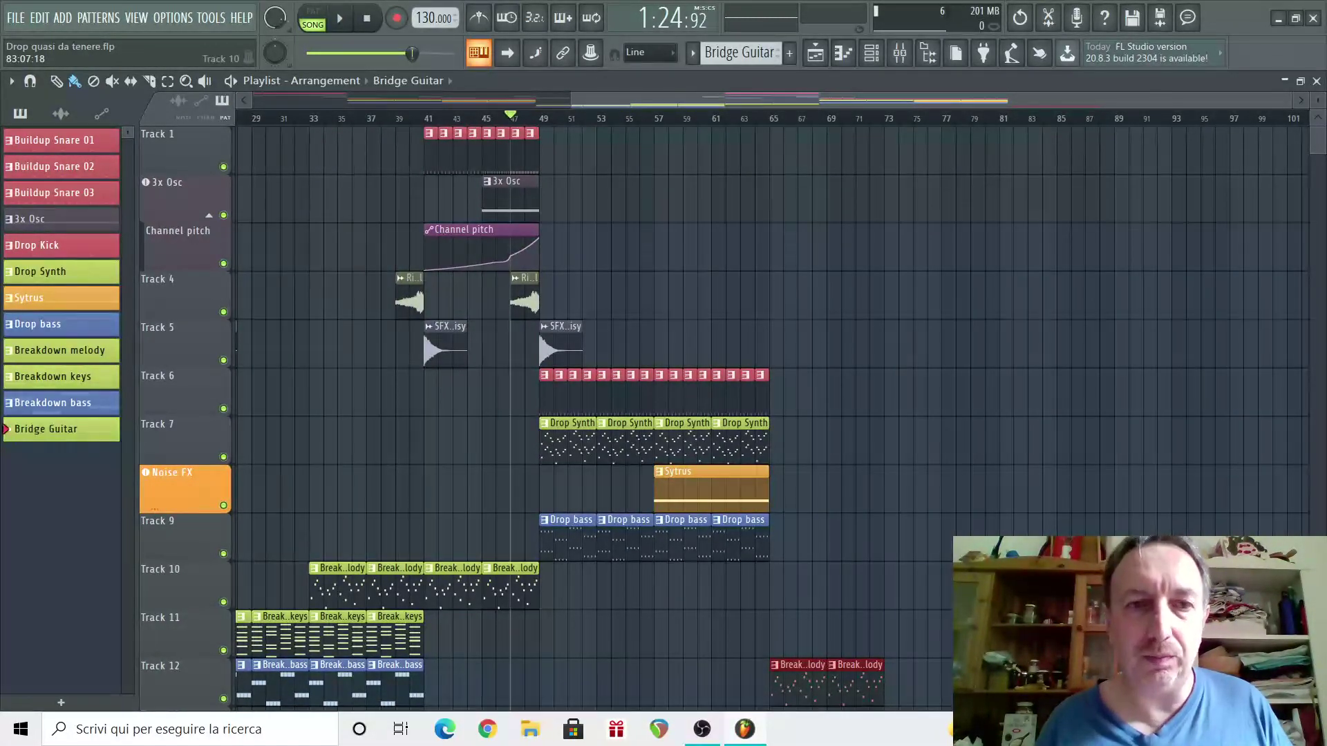
Copy all FL Keys chords from the Breakdown keys pattern and return to the Bridge Guitar pattern in the channel rack.
scroll(741, 52, up, 2)
click(872, 53)
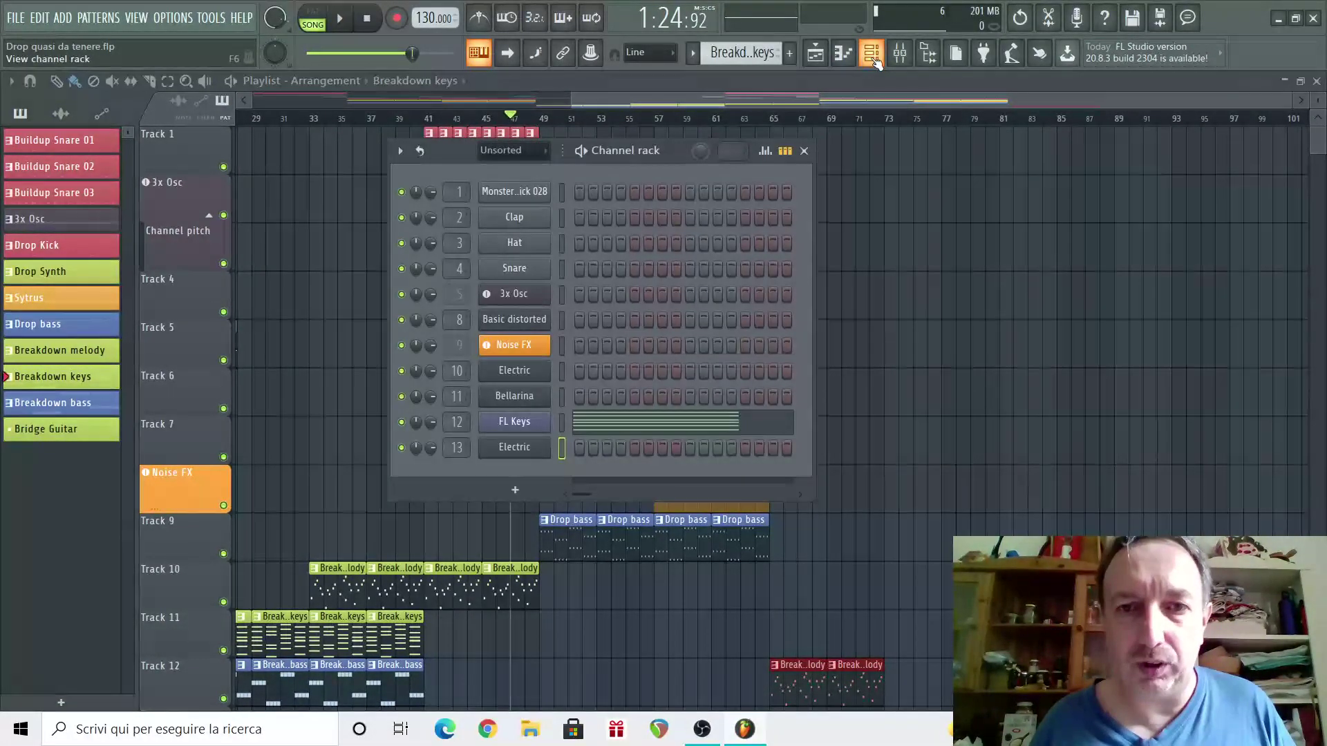
click(573, 419)
key(ctrl+a)
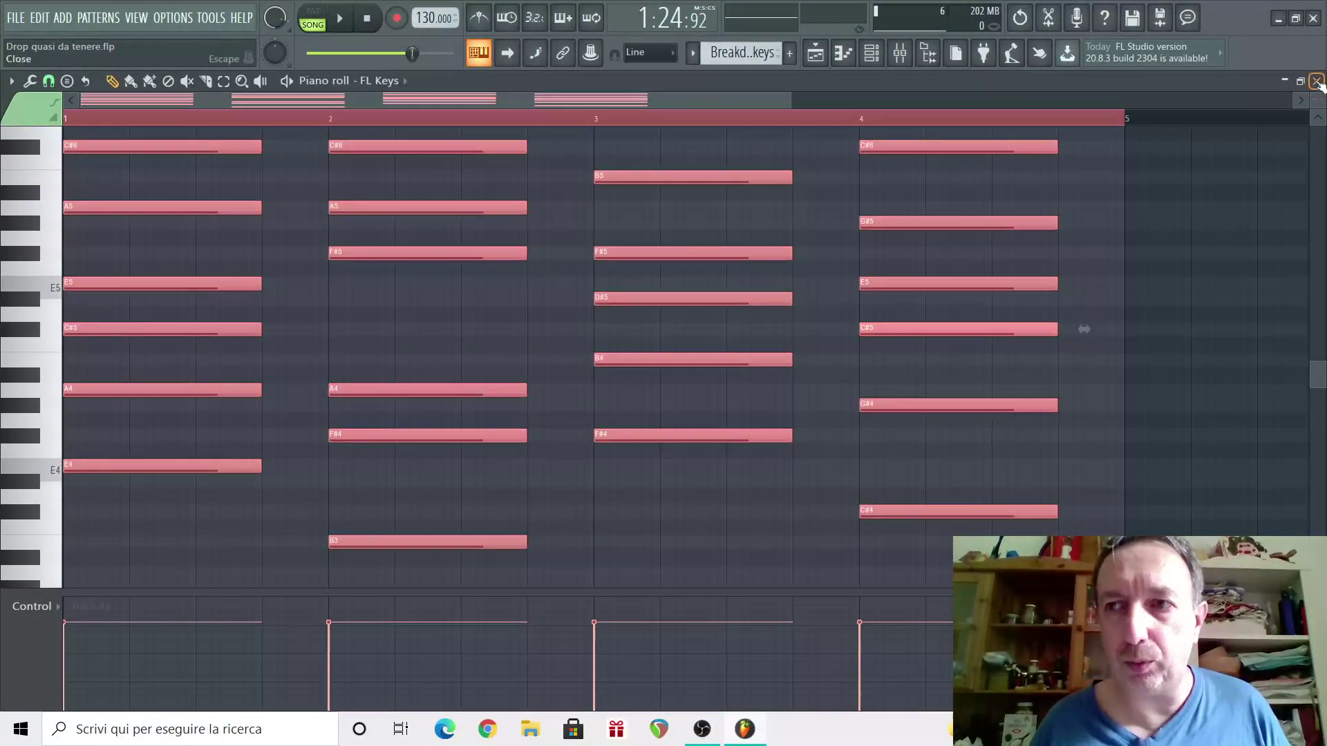
key(F5)
key(F6)
key(F6)
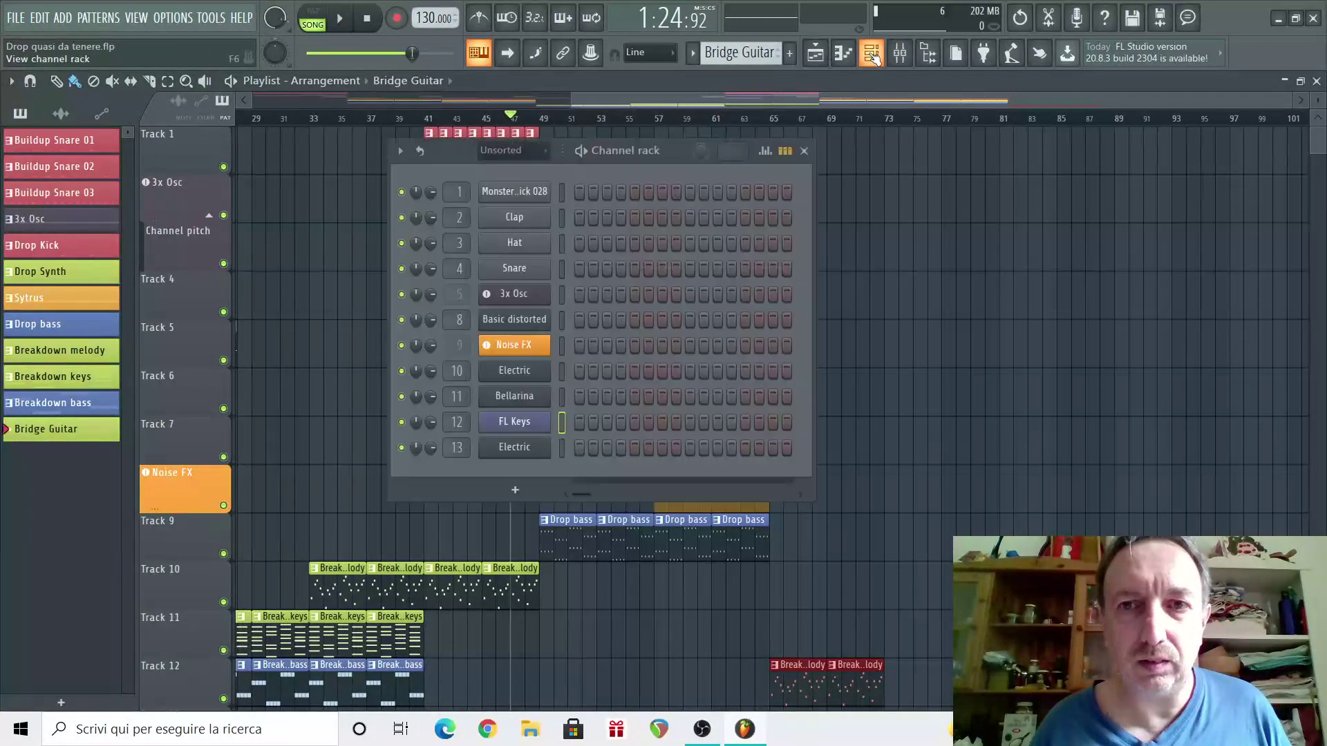
Add a new Sytrus channel with the Electric 5 guitar preset, audition a note and close the plugin.
click(515, 490)
click(702, 77)
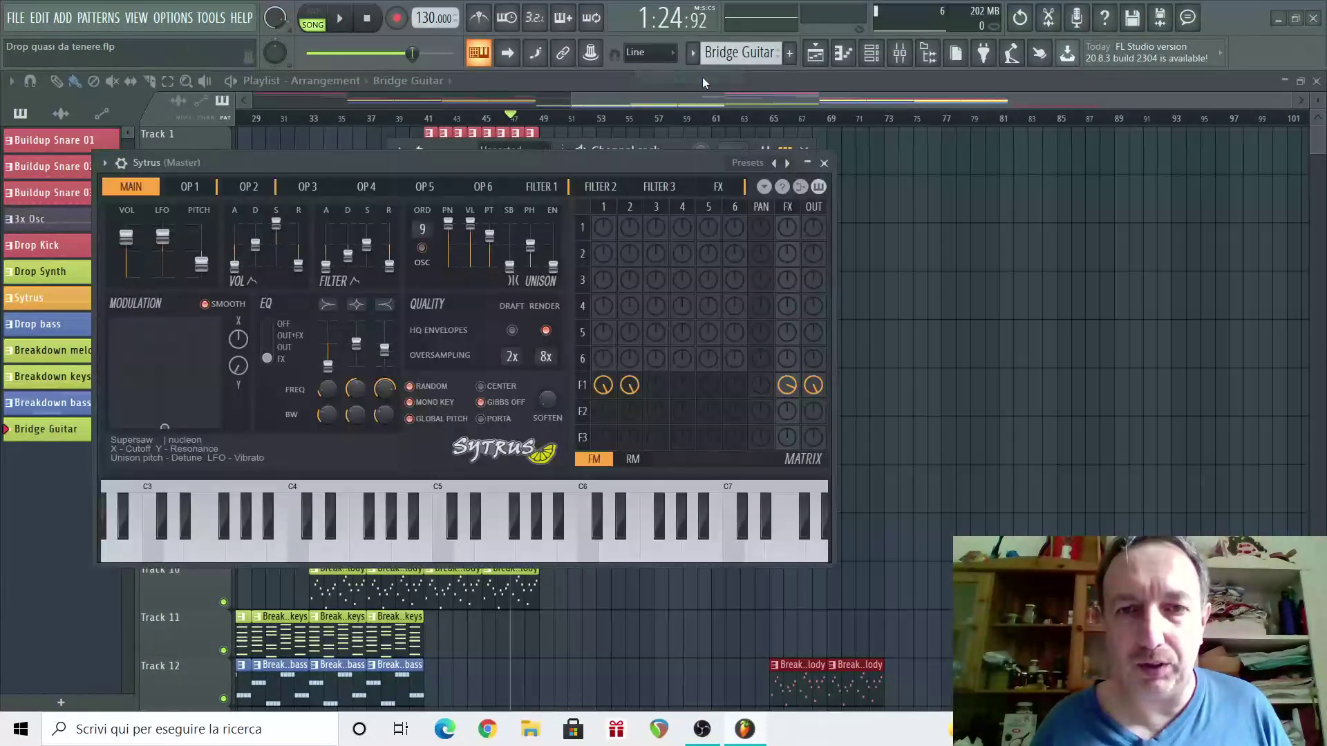
click(749, 165)
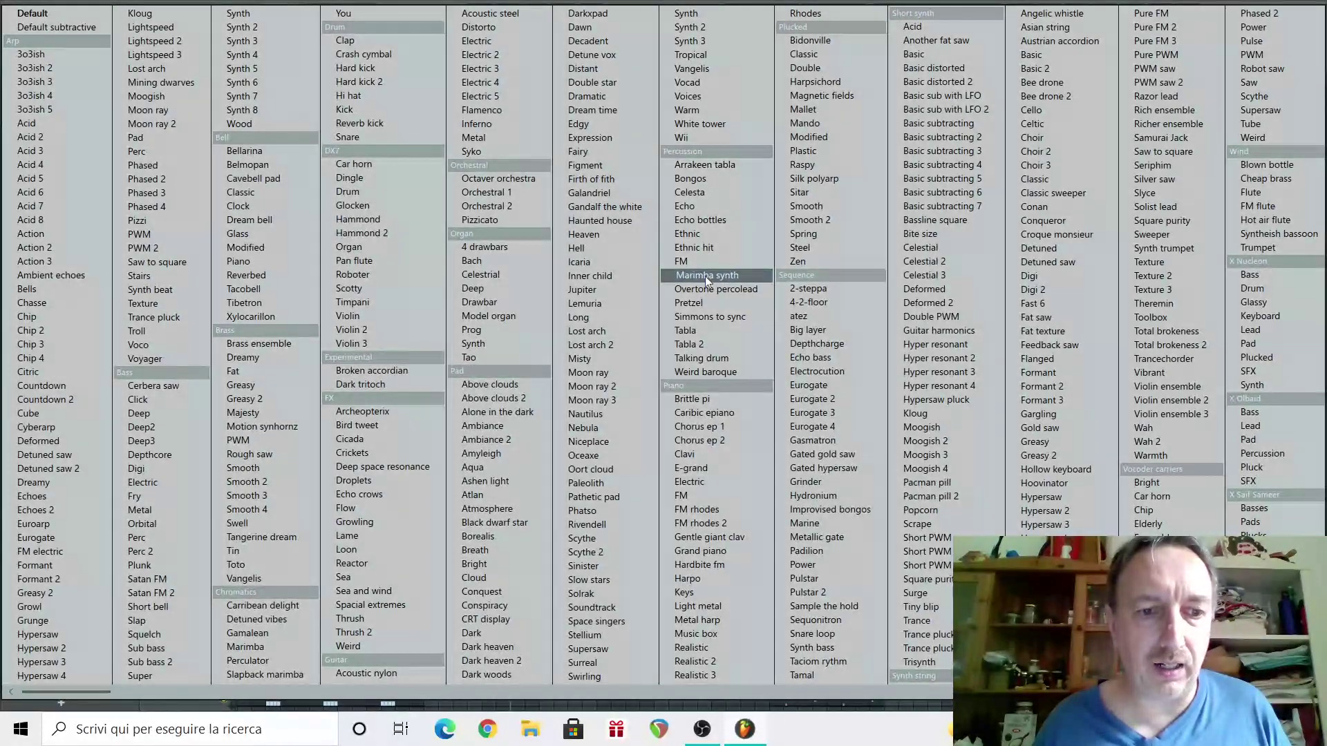
click(487, 99)
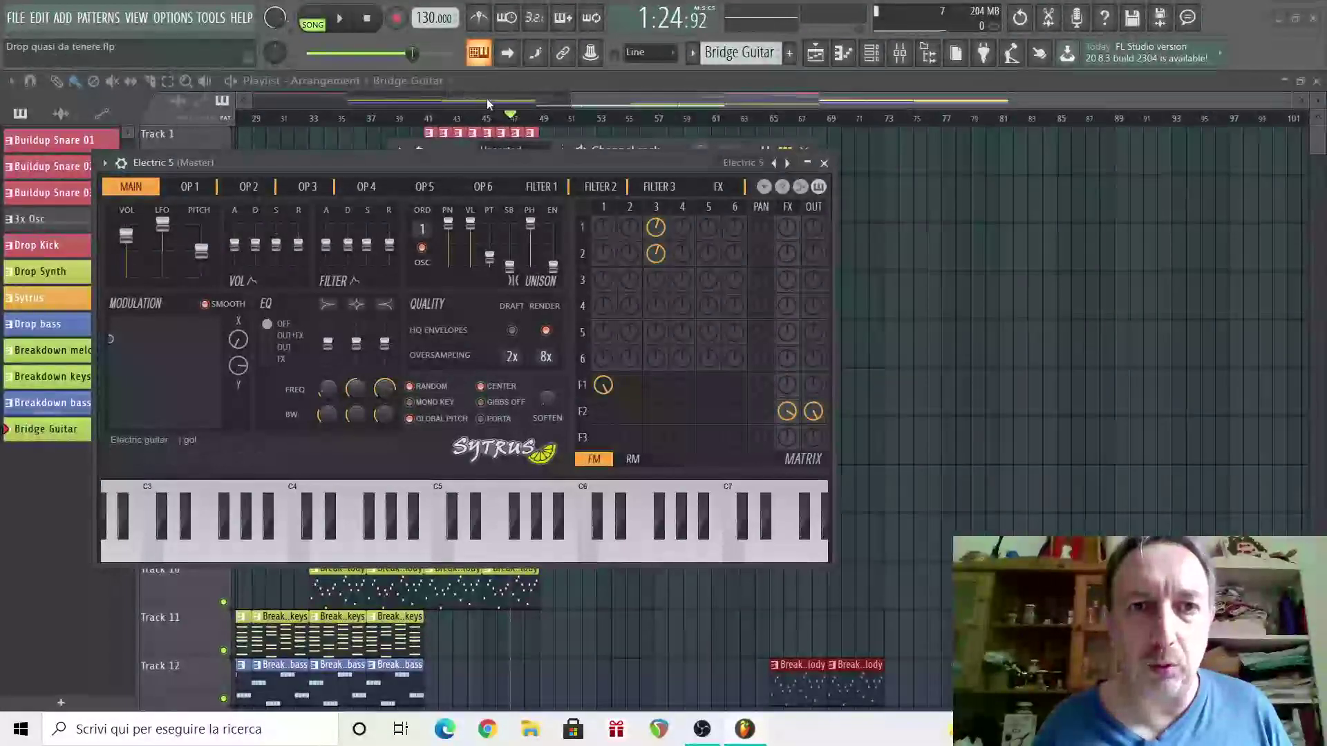
click(488, 559)
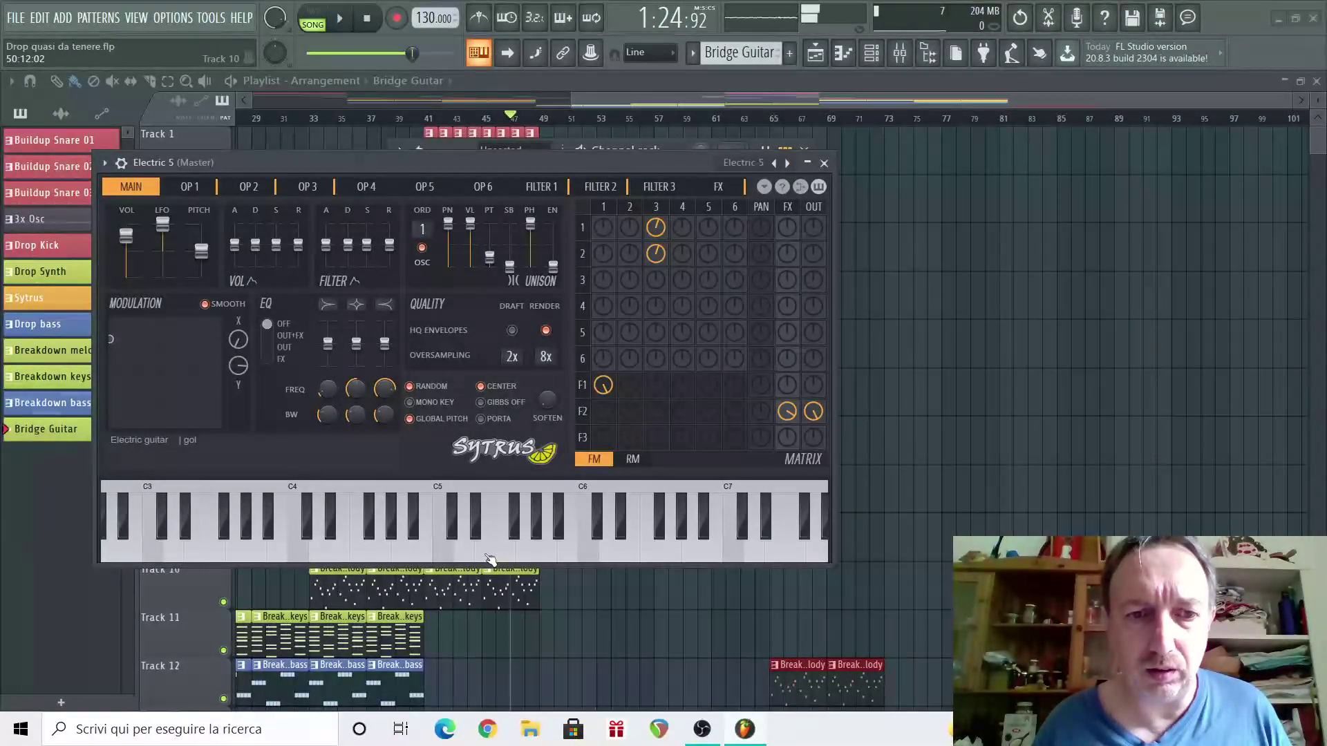
click(824, 163)
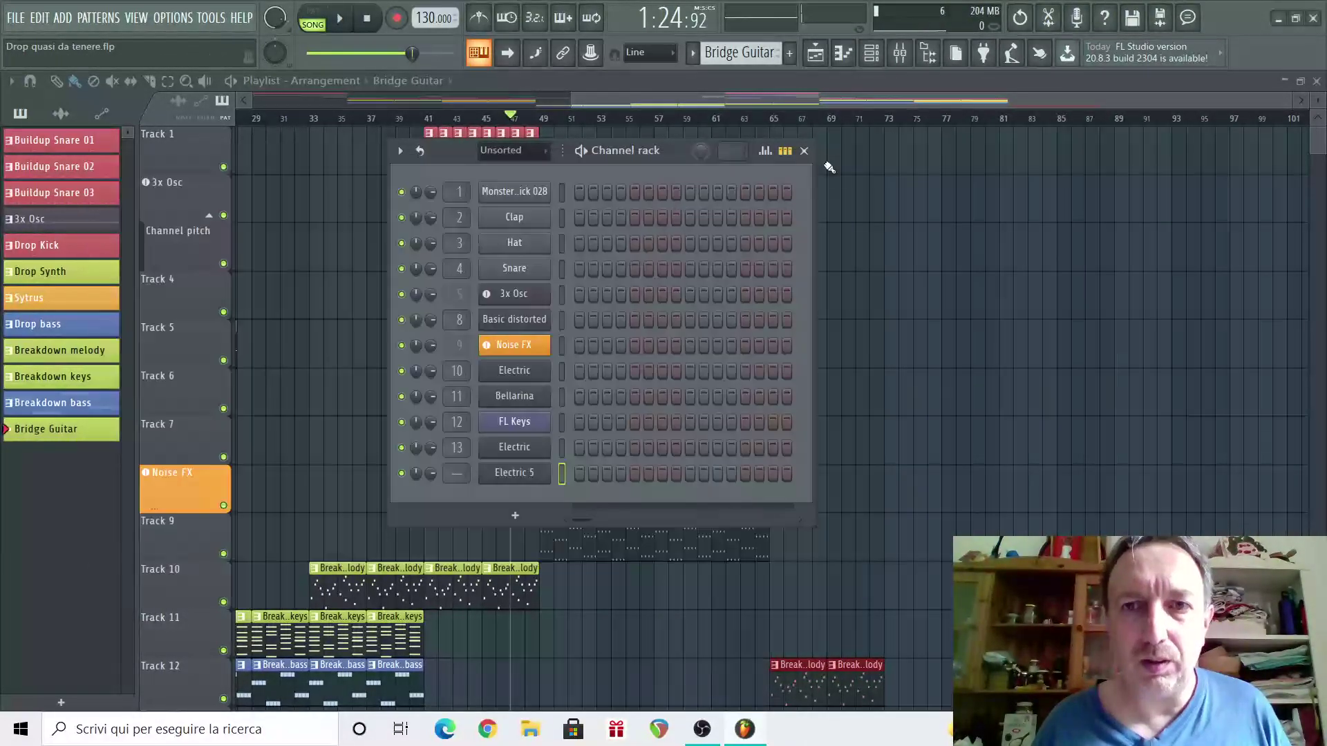
Paste the copied chords into the Electric 5 channel's piano roll in the Bridge Guitar pattern and deselect them.
right_click(521, 475)
click(582, 471)
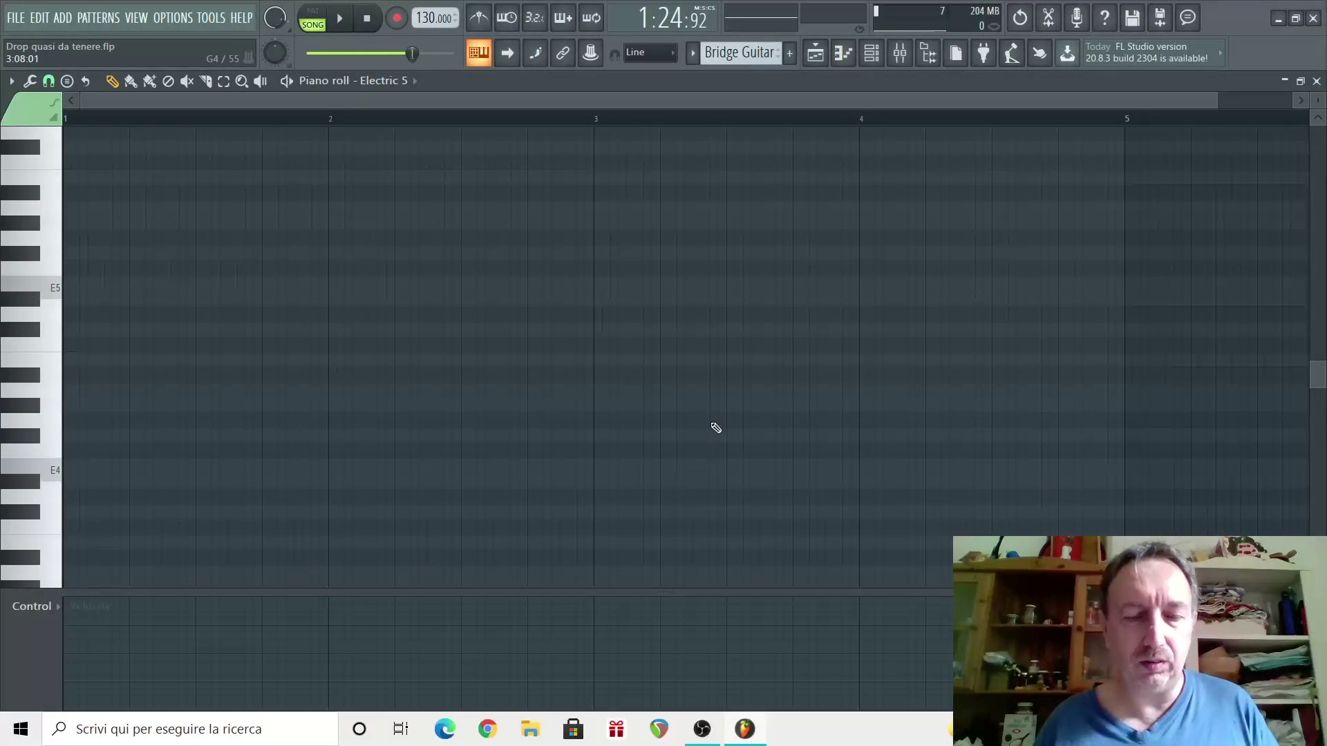
key(ctrl+v)
key(ctrl+d)
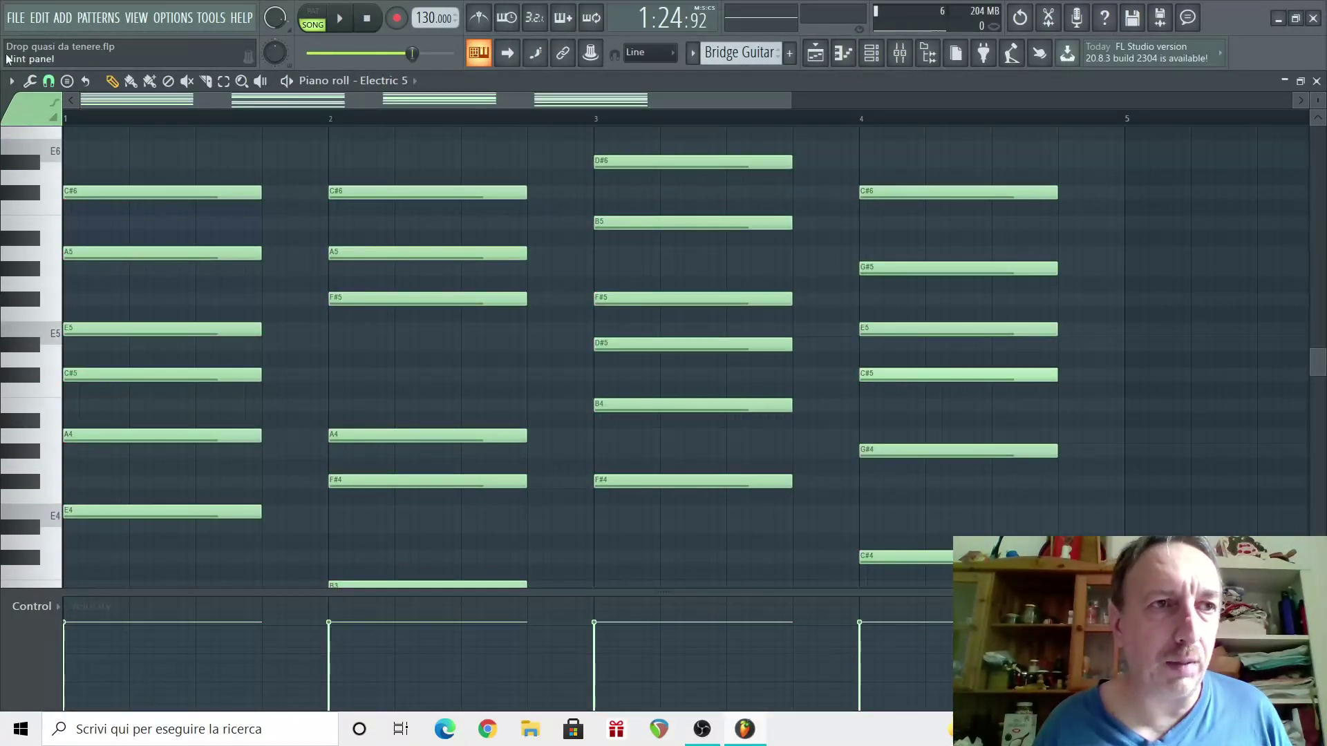
Arpeggiate the pasted chords with the Default pattern, Normal mode, range 2 and Time sync.
click(11, 81)
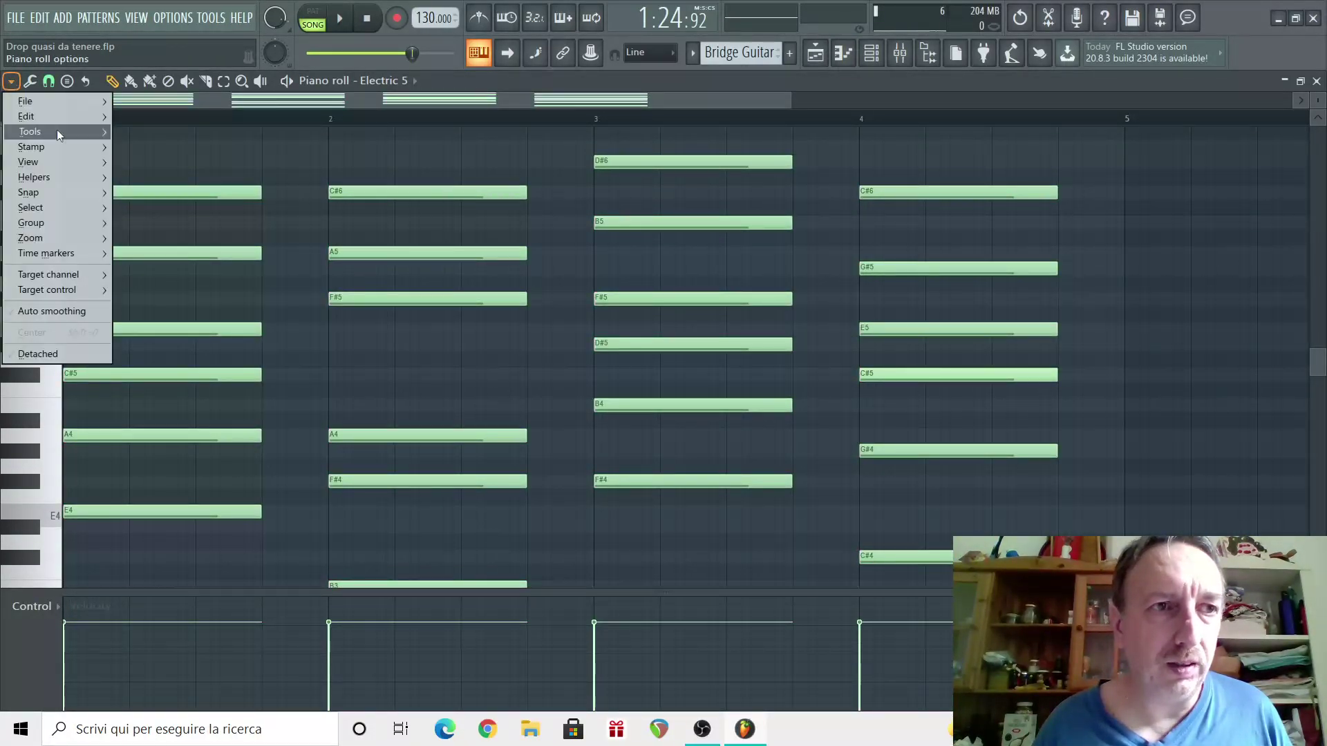
mouse_move(56, 130)
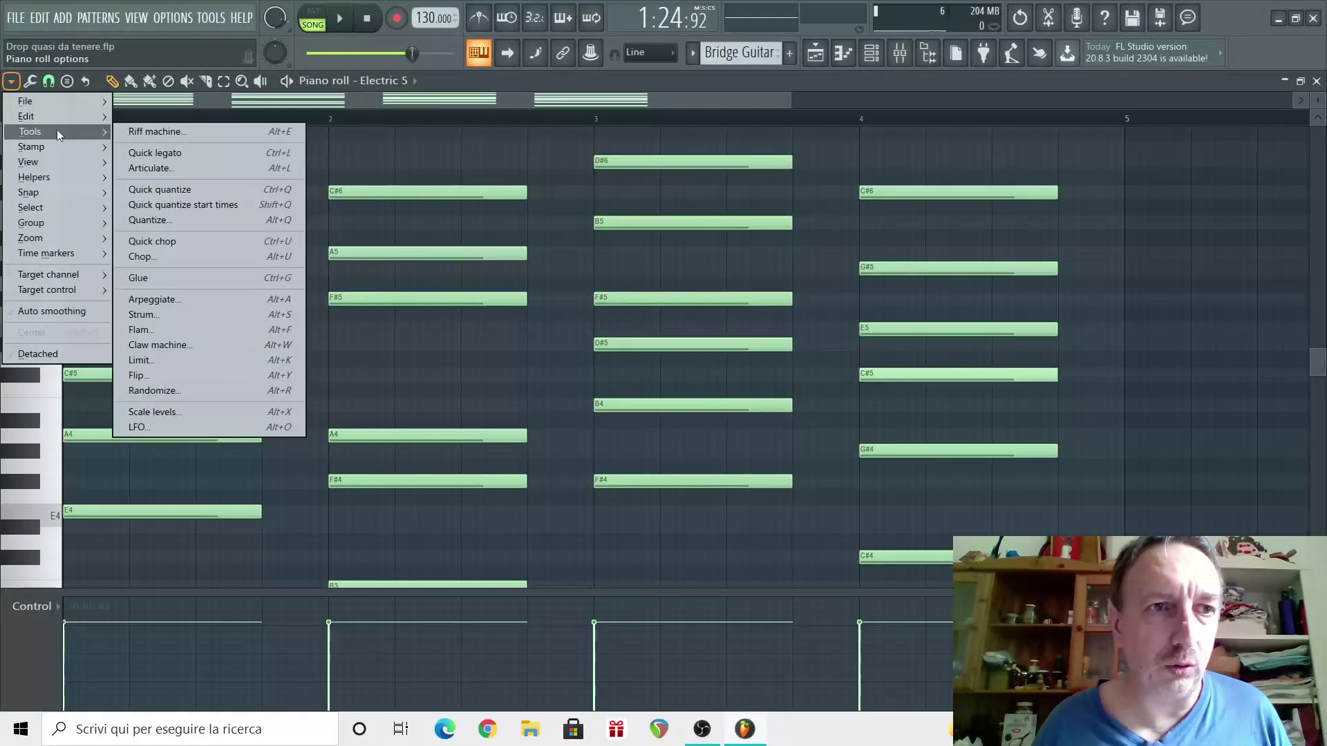
click(177, 299)
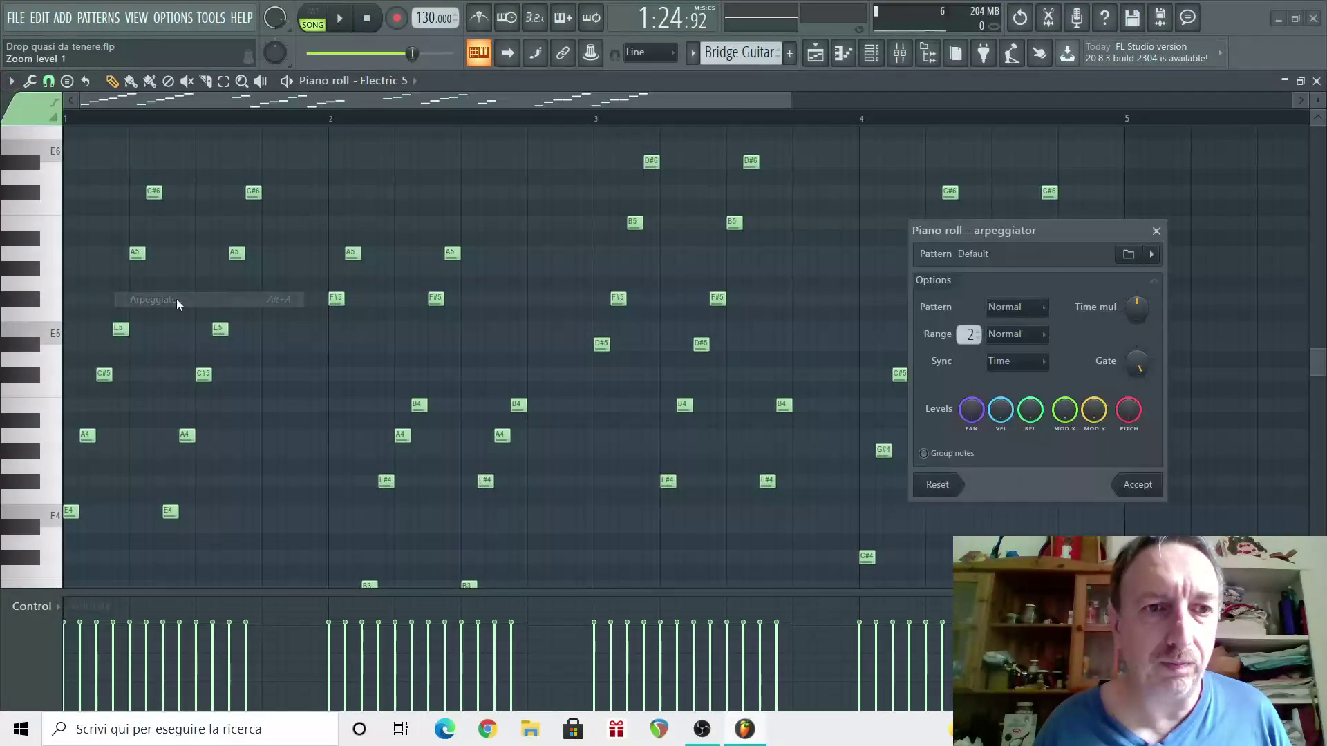
click(1137, 484)
Look over the low and high notes of the arpeggio across all four bars of the guitar pattern.
scroll(1073, 410, down, 6)
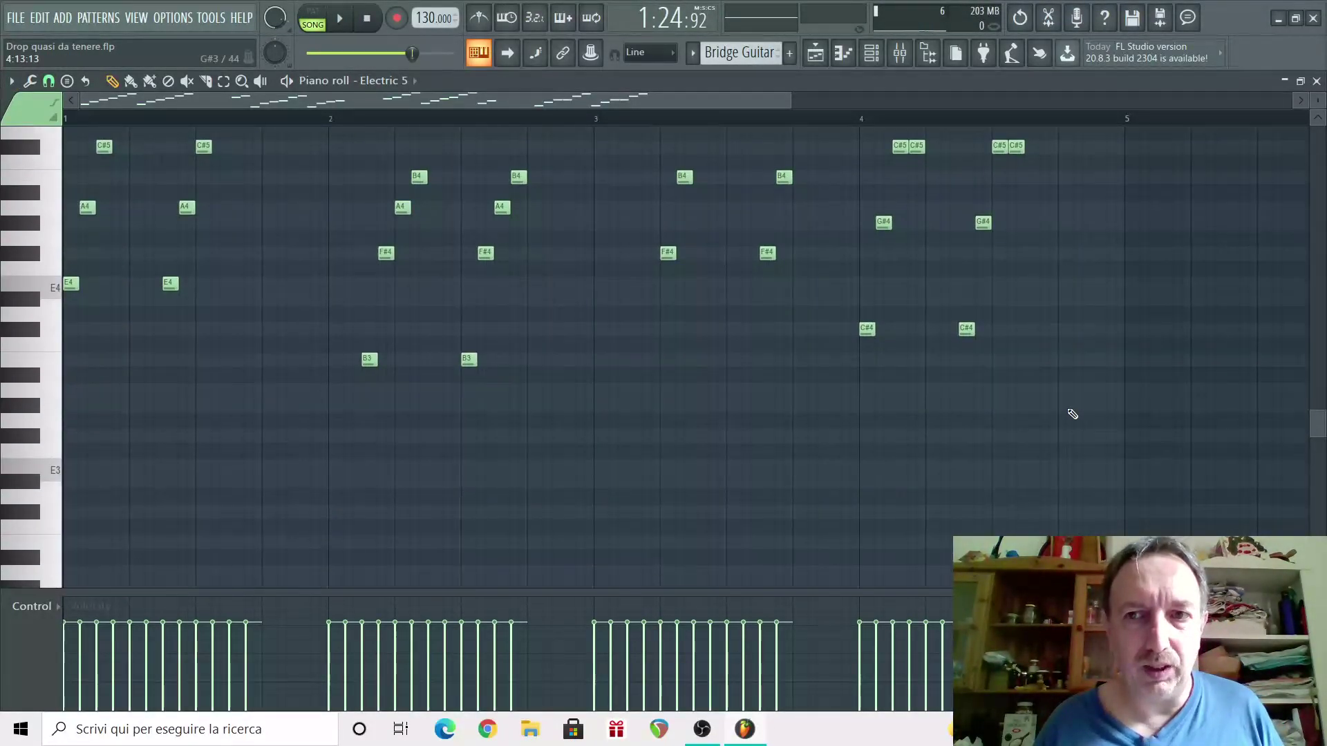
scroll(829, 449, up, 4)
scroll(878, 438, up, 4)
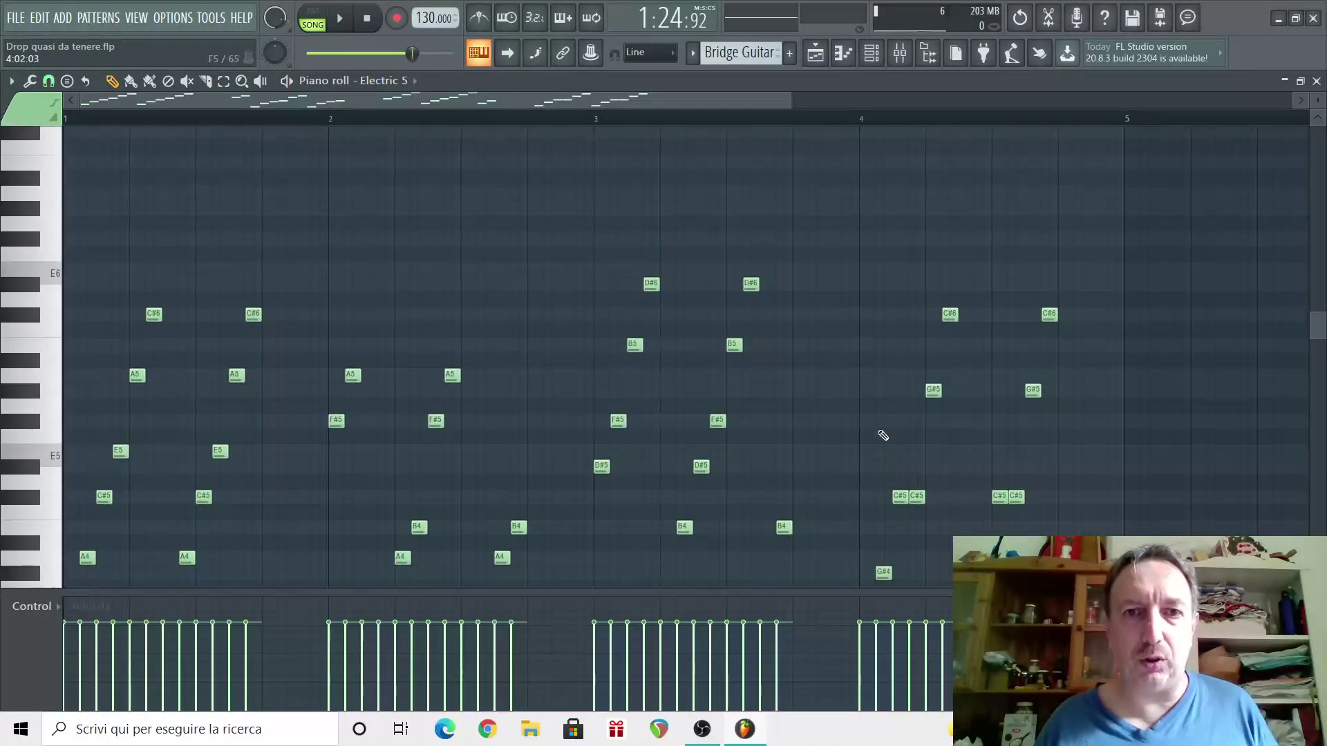
scroll(636, 322, down, 4)
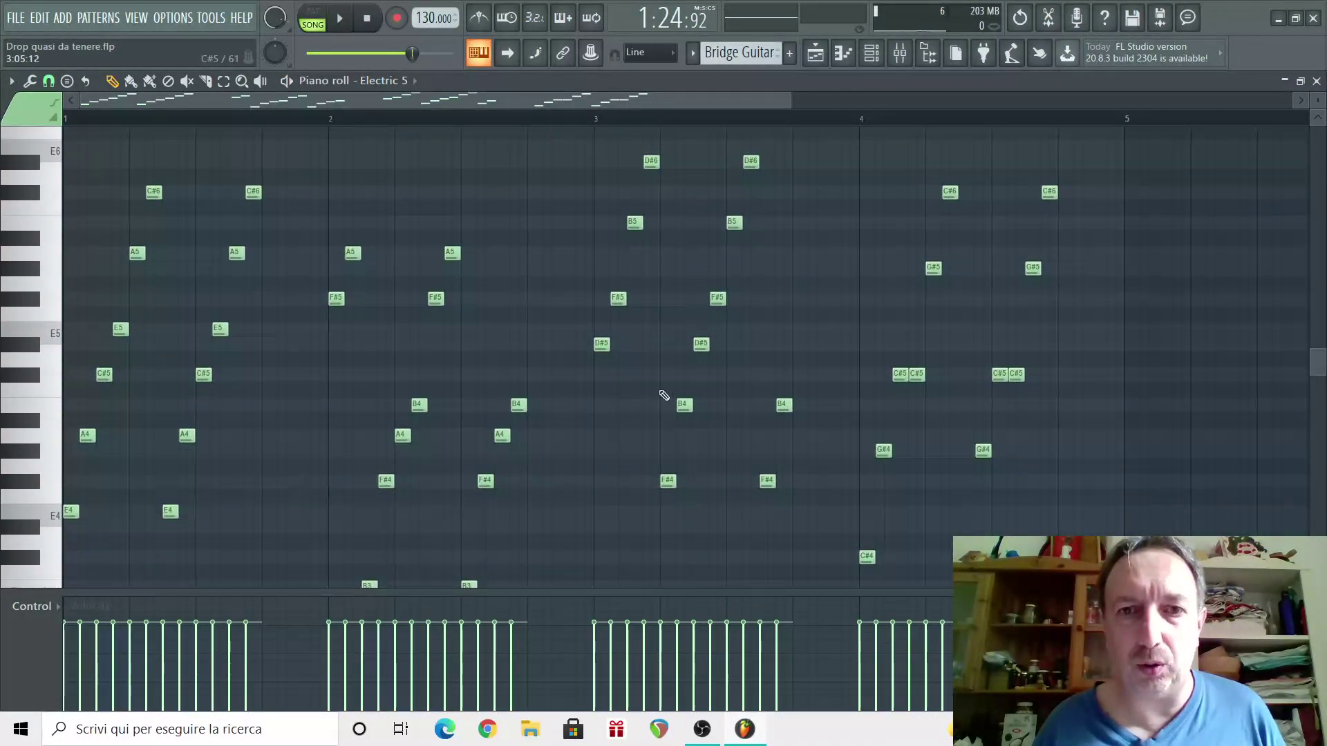
scroll(657, 290, up, 2)
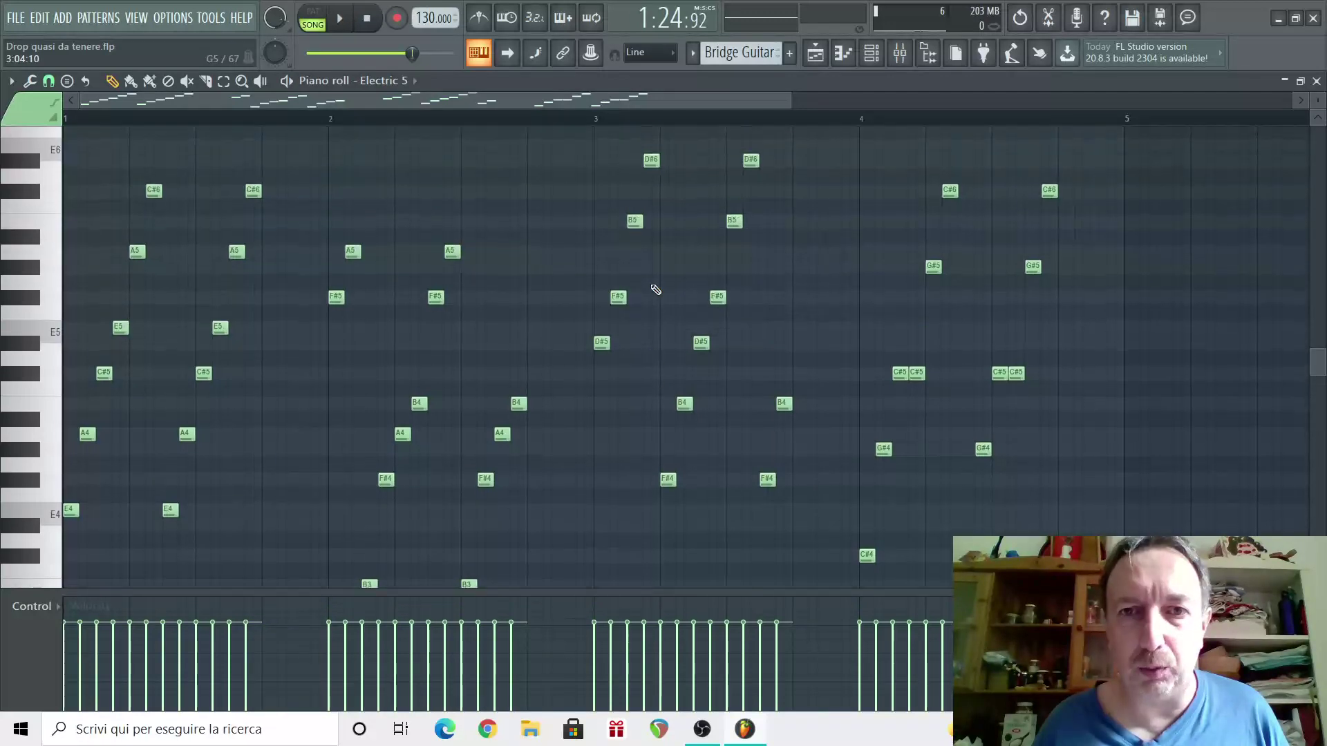
scroll(982, 428, down, 2)
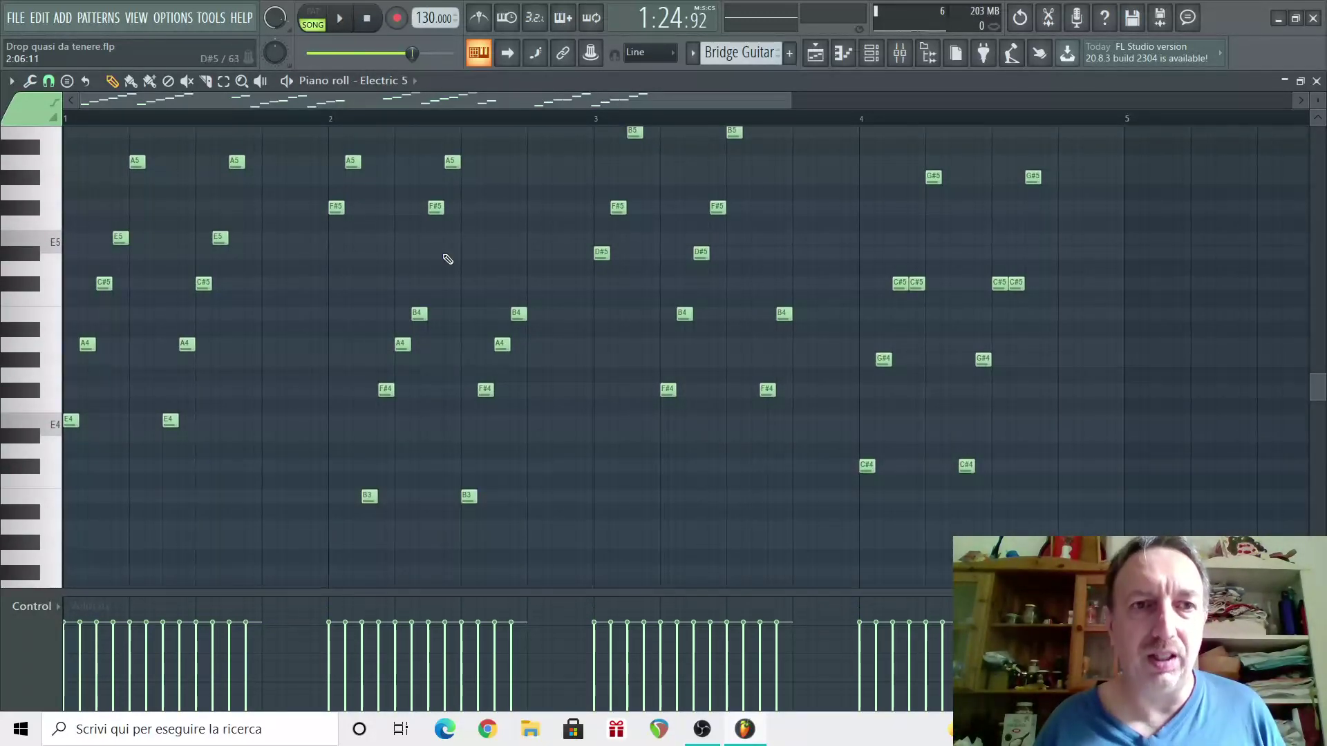
scroll(909, 431, up, 2)
scroll(910, 431, up, 1)
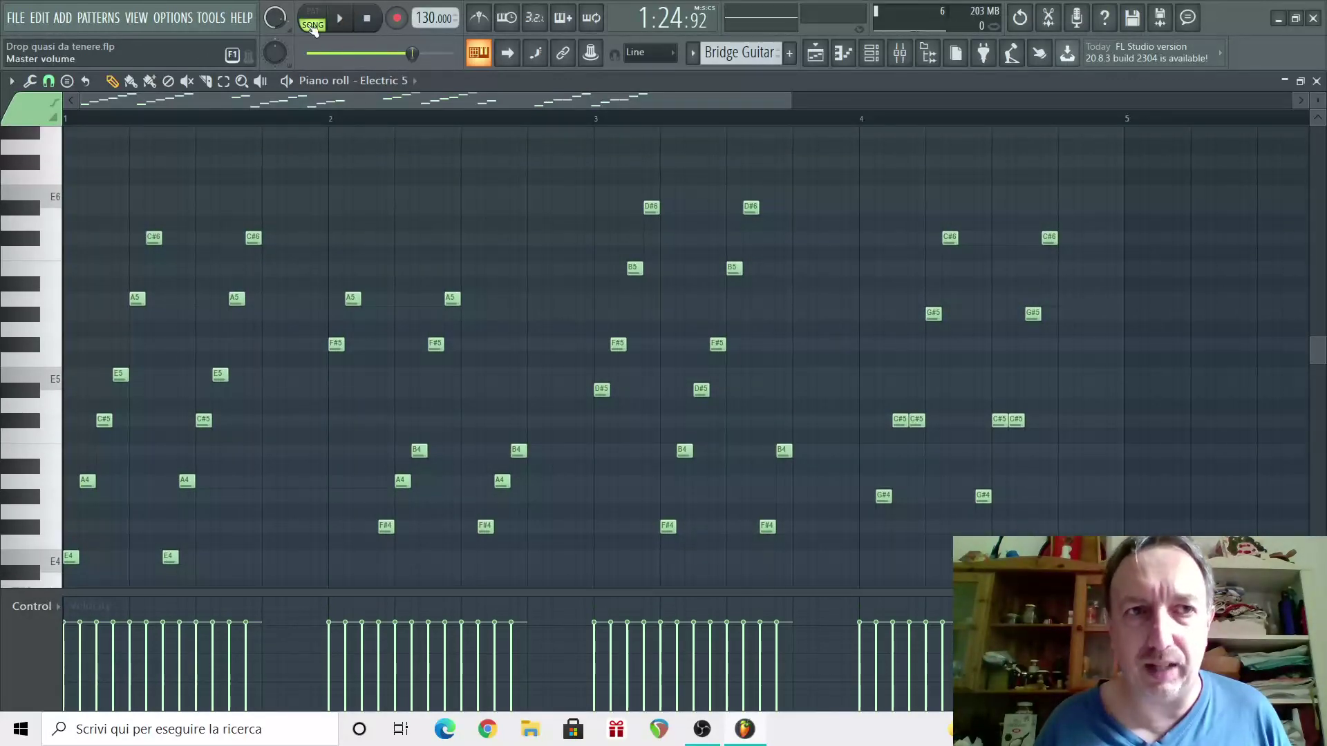
Play the Bridge Guitar pattern on its own in pattern mode, stop it, and close the piano roll and channel rack.
click(313, 17)
click(341, 21)
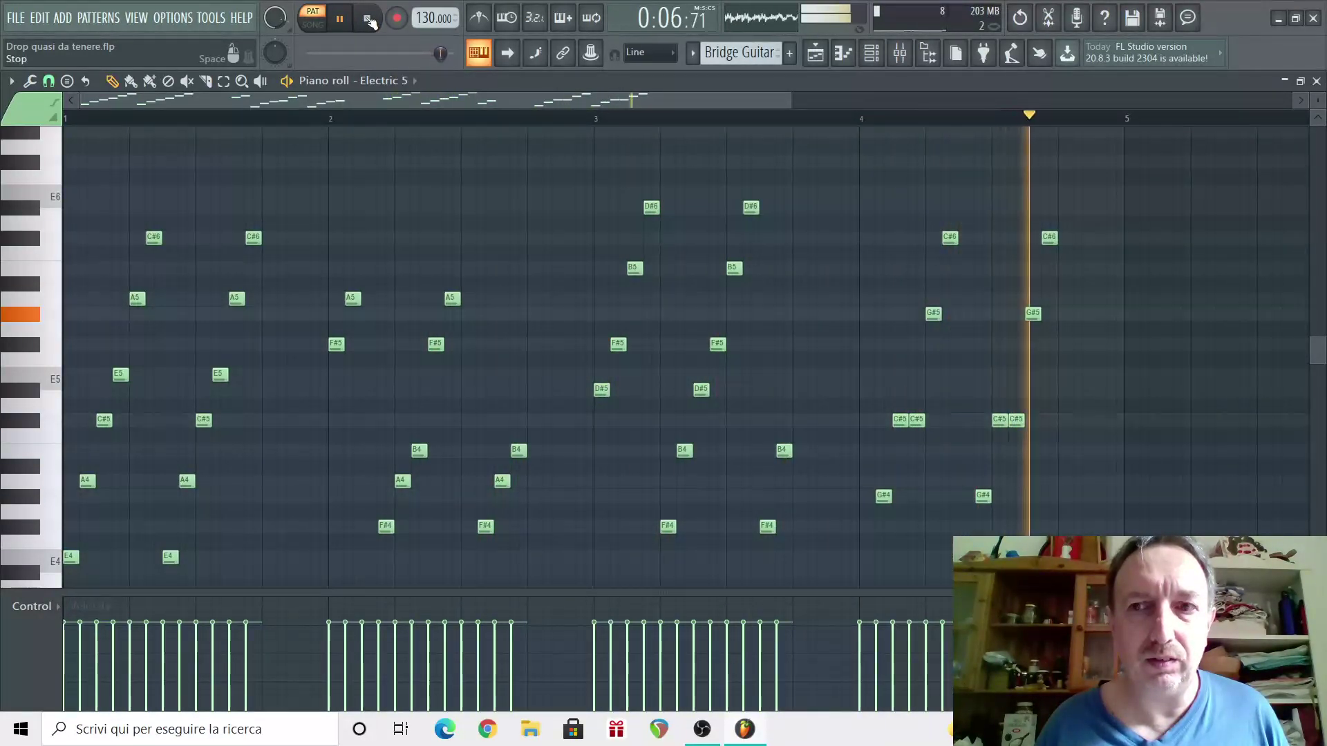
click(368, 21)
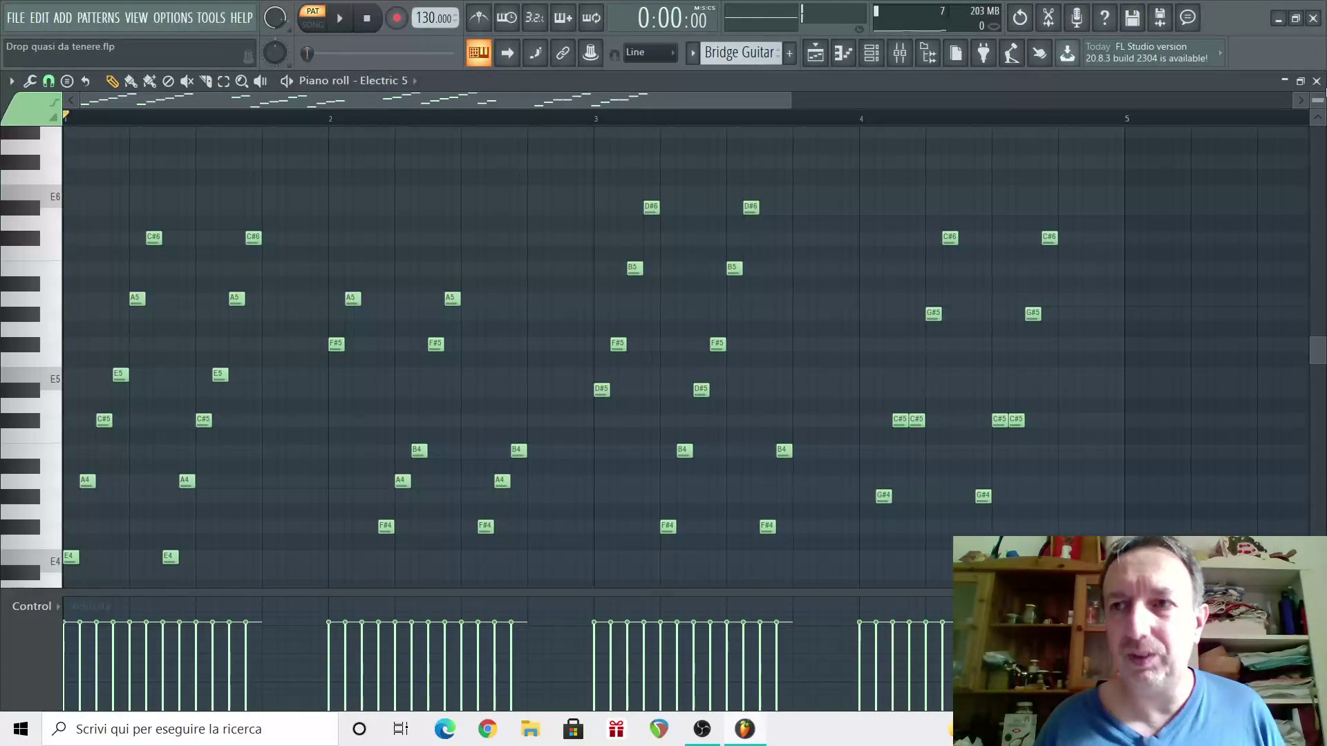
click(1316, 81)
click(804, 151)
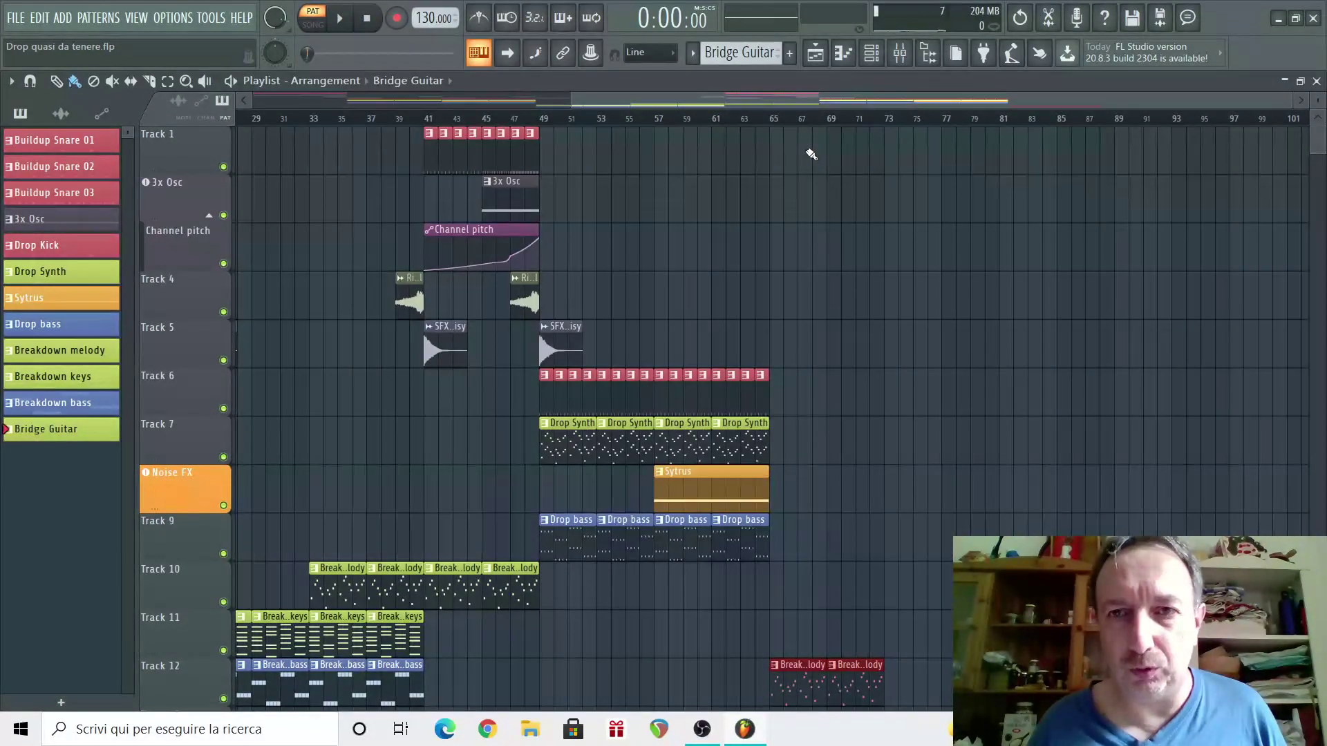
Route the Electric 5 channel to mixer insert 14 and lower that track's volume slightly.
click(900, 53)
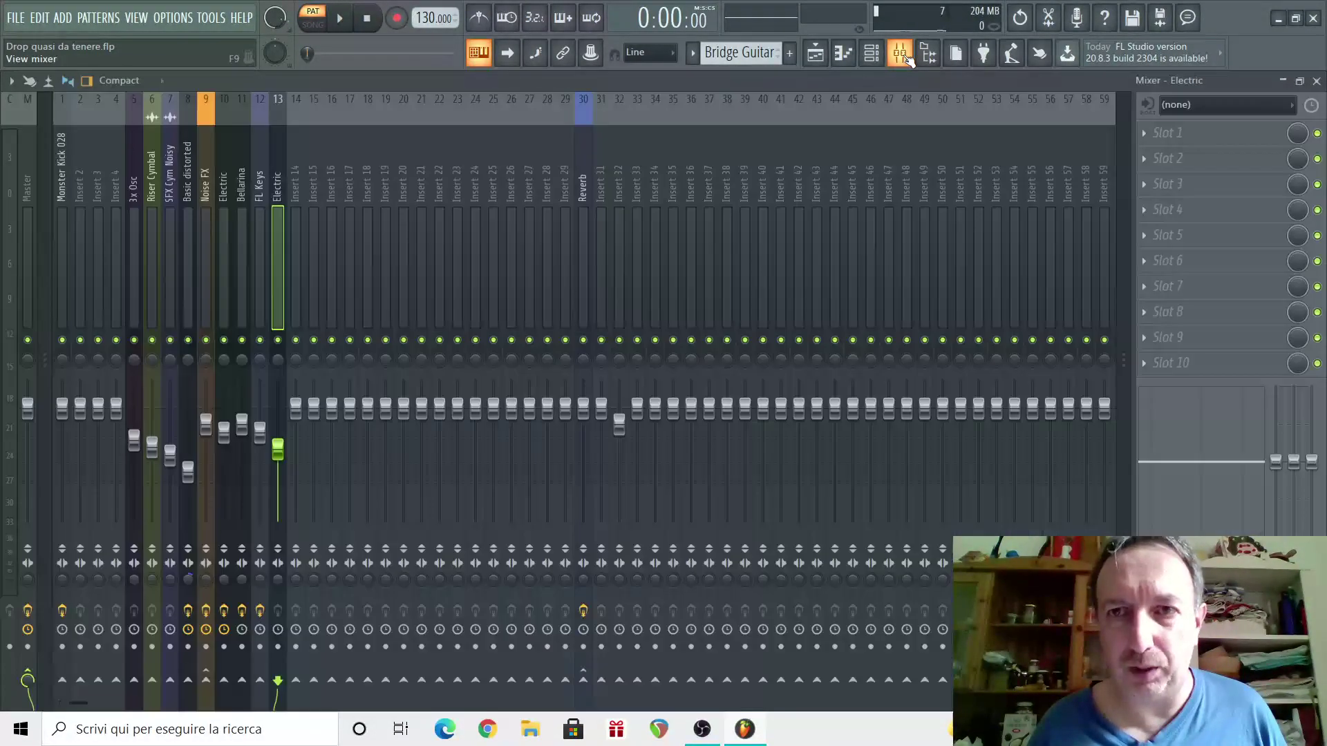
right_click(293, 131)
mouse_move(387, 260)
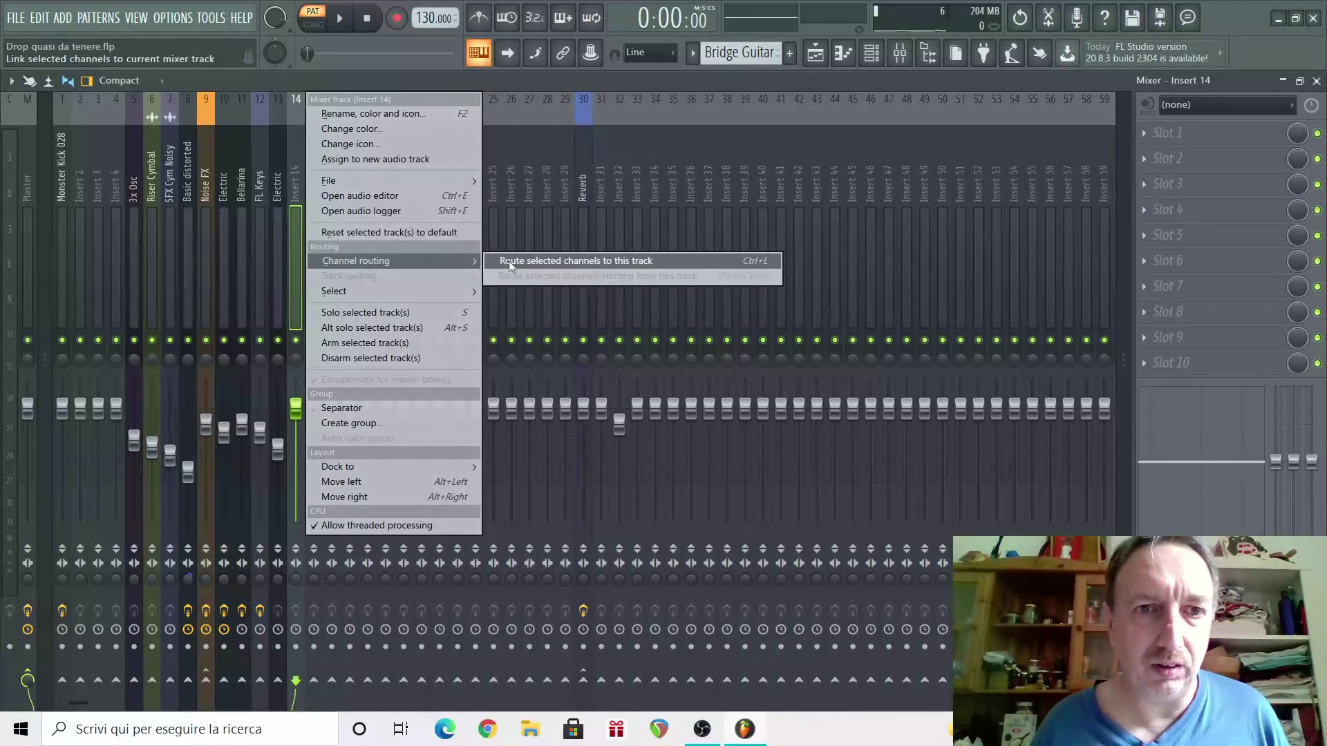
click(509, 261)
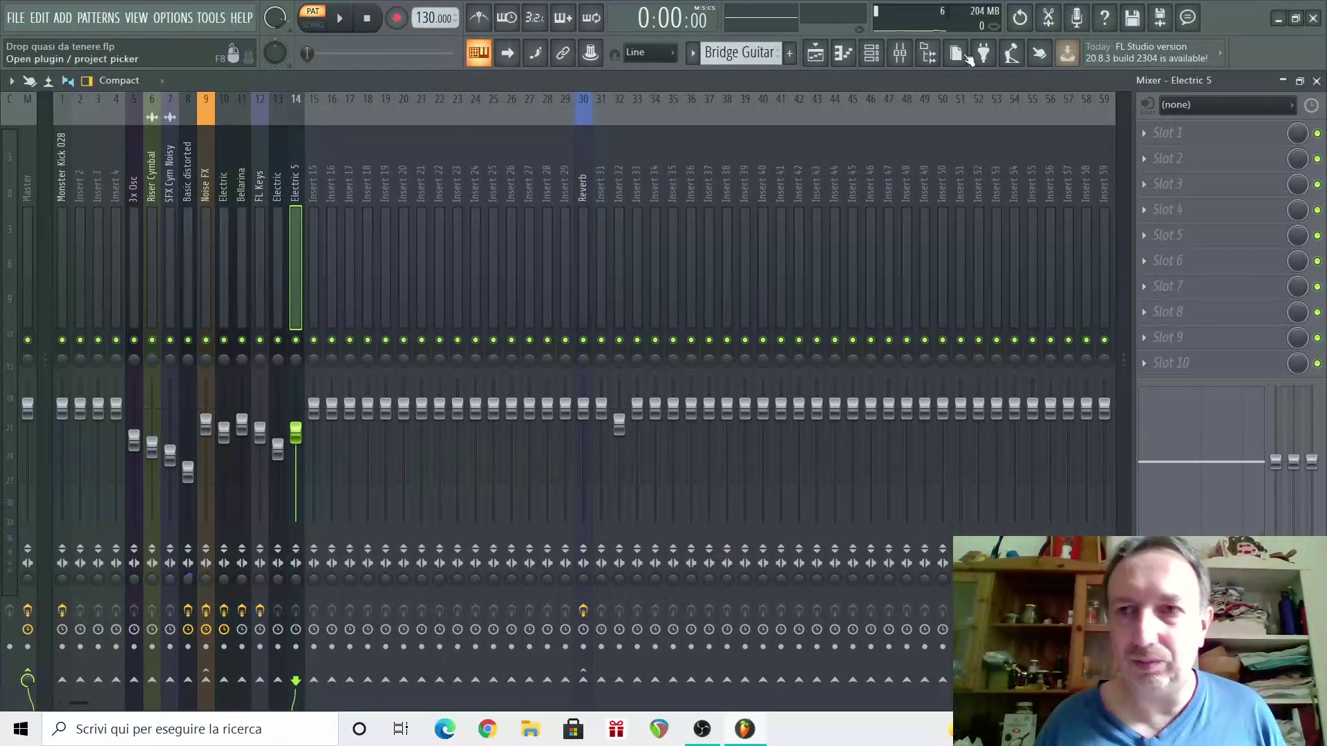
Place two Bridge Guitar clips back to back on Track 11 of the playlist, starting at bar 65.
key(F5)
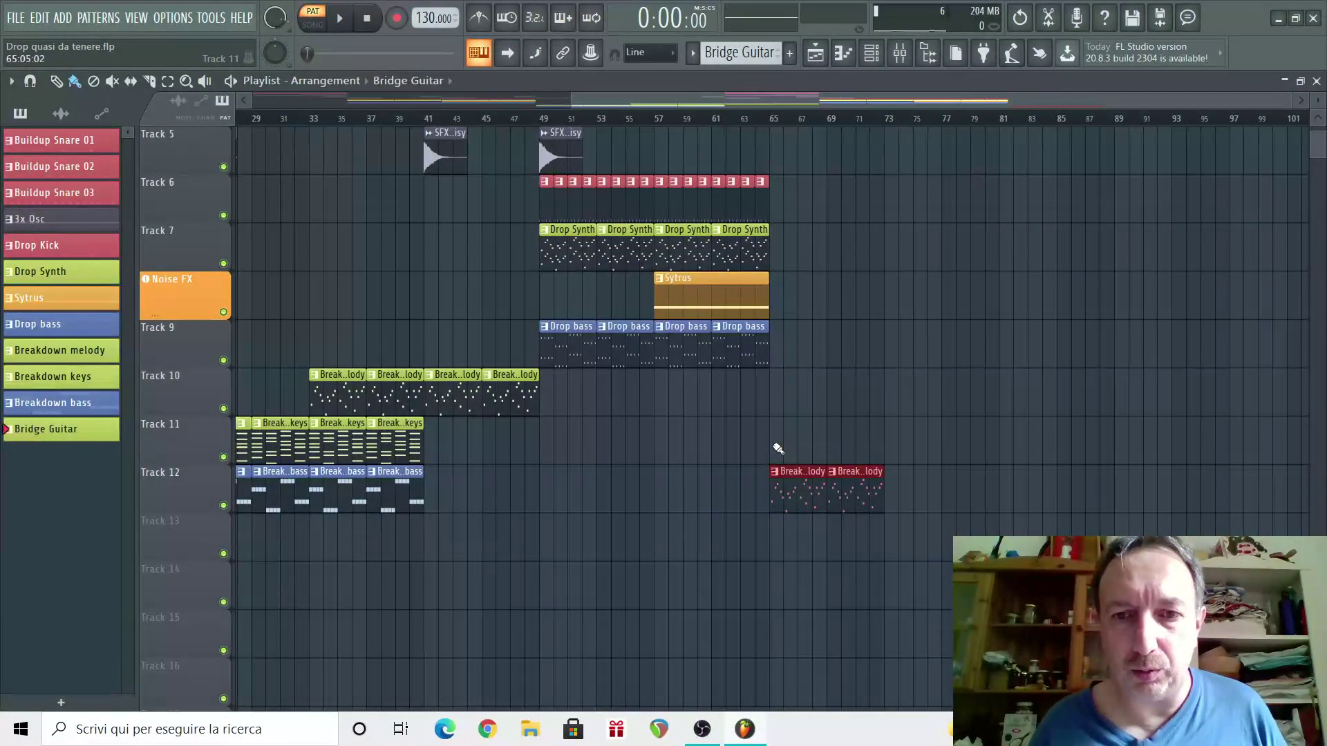
drag(777, 450, 833, 451)
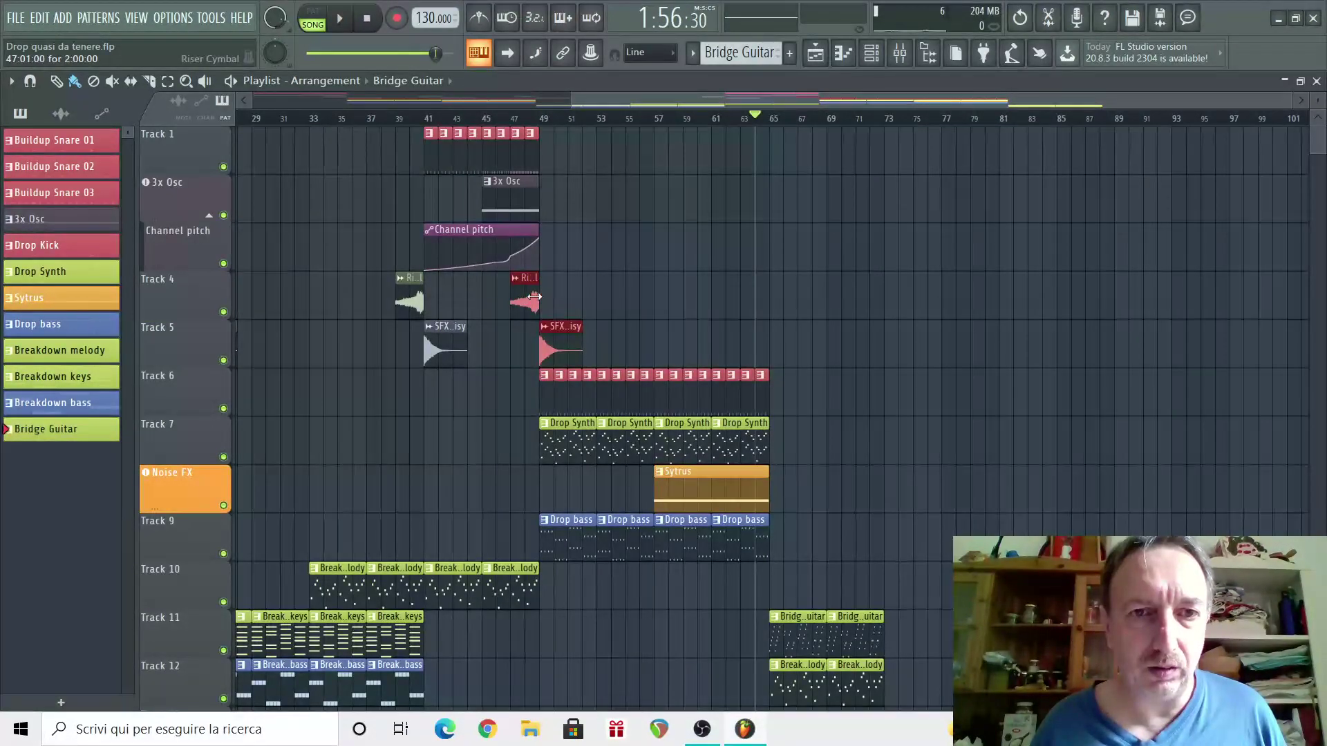
Duplicate the riser and SFX clips to bars 63/65 and 55/57, and replace the Track 12 melody clips from bar 65 with Breakdown bass.
drag(535, 298, 763, 298)
scroll(906, 321, down, 2)
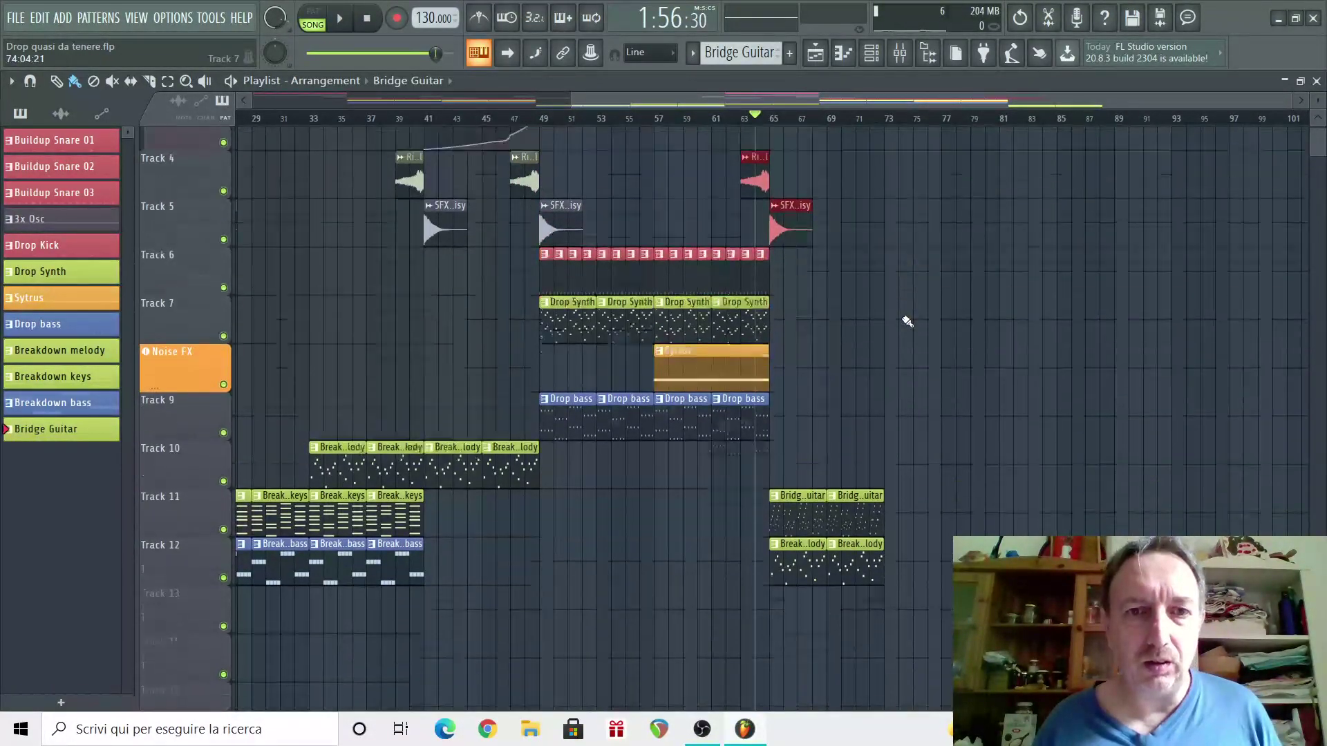
scroll(904, 320, up, 2)
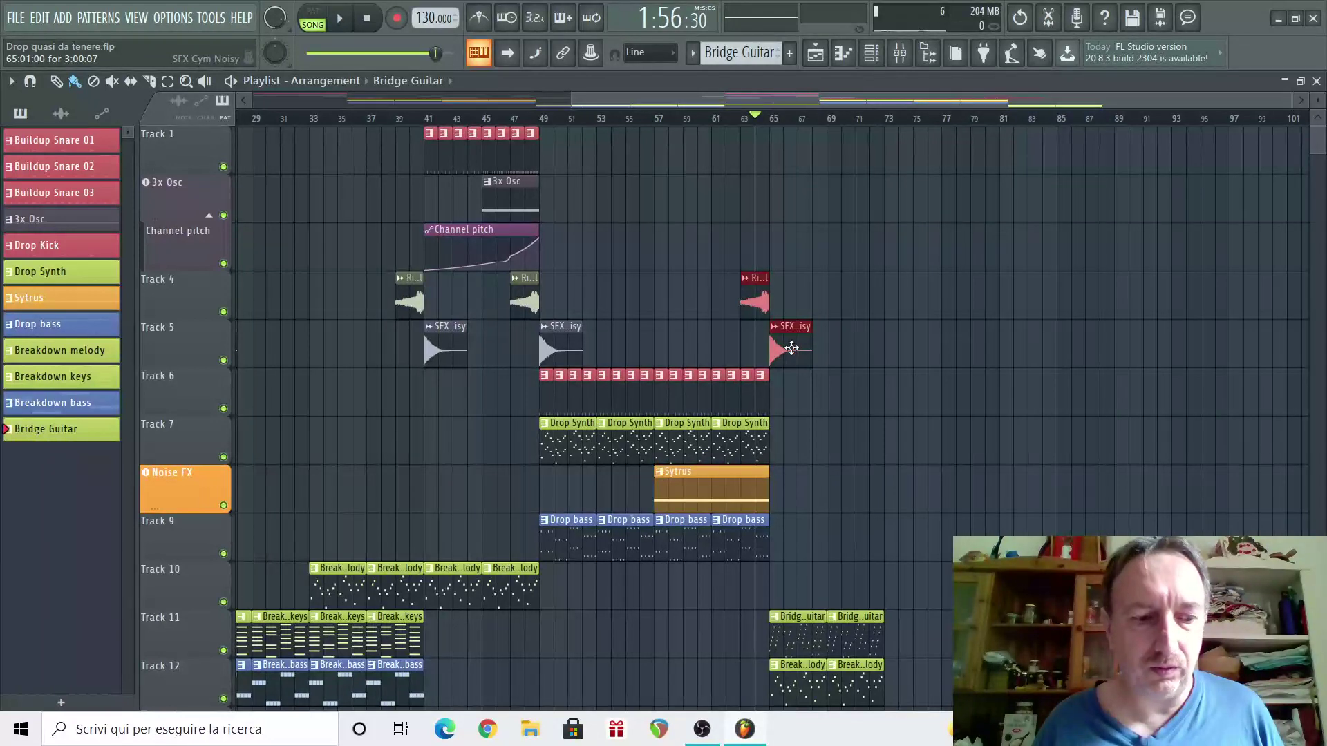
drag(791, 348, 677, 347)
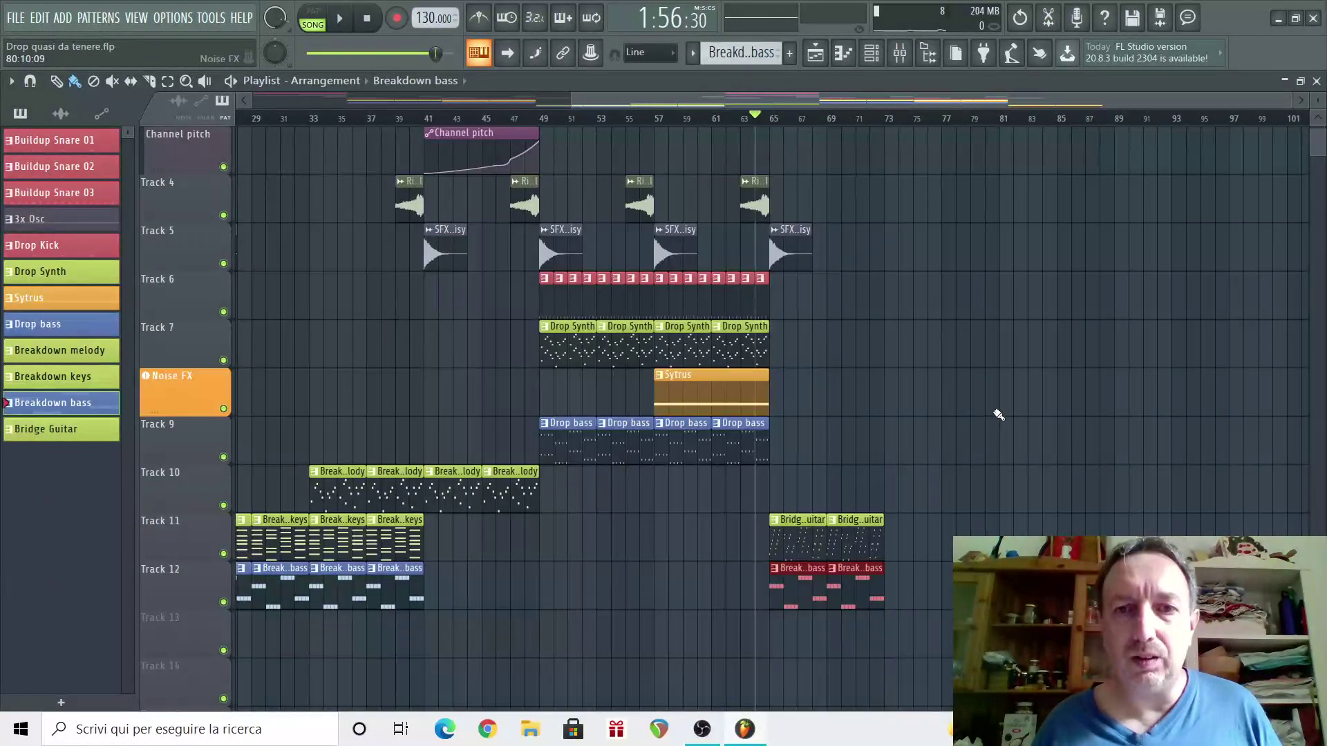
Start playback of the bridge section and send the Electric 5 mixer track to the Reverb track on insert 30.
key(space)
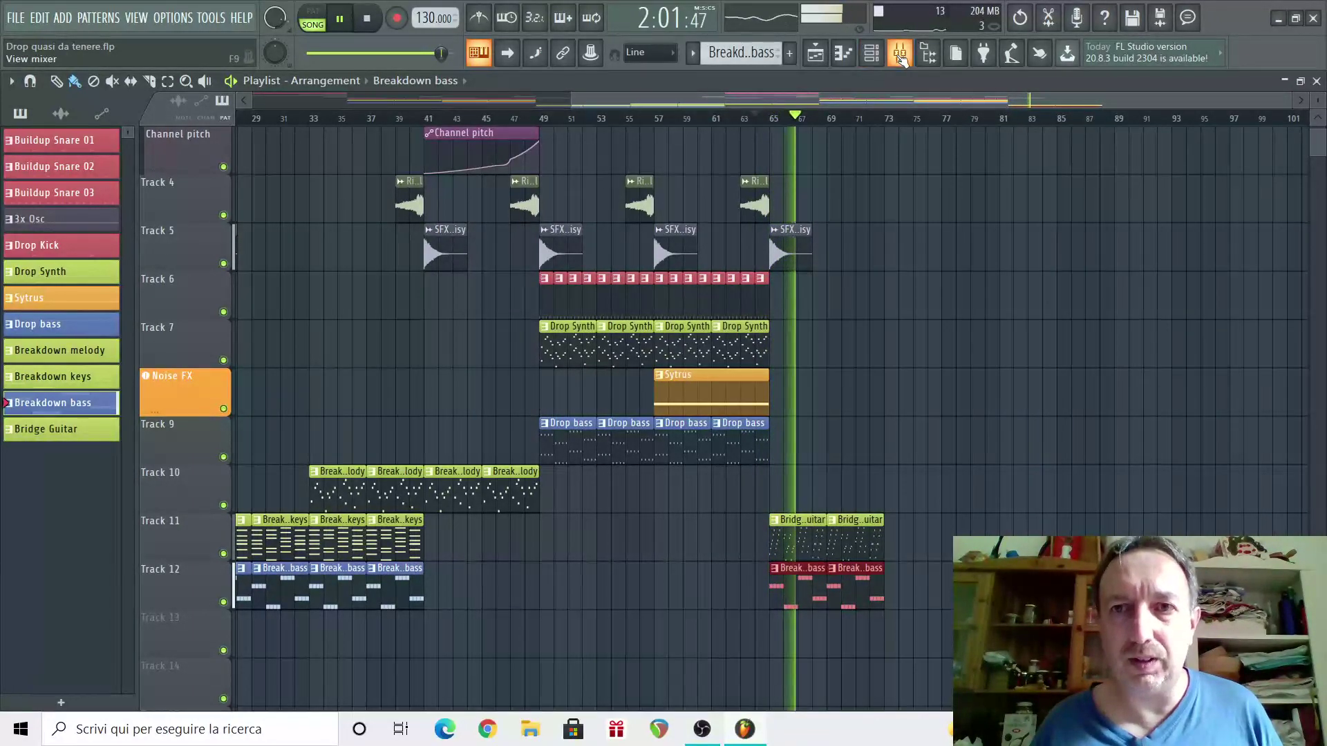
click(871, 54)
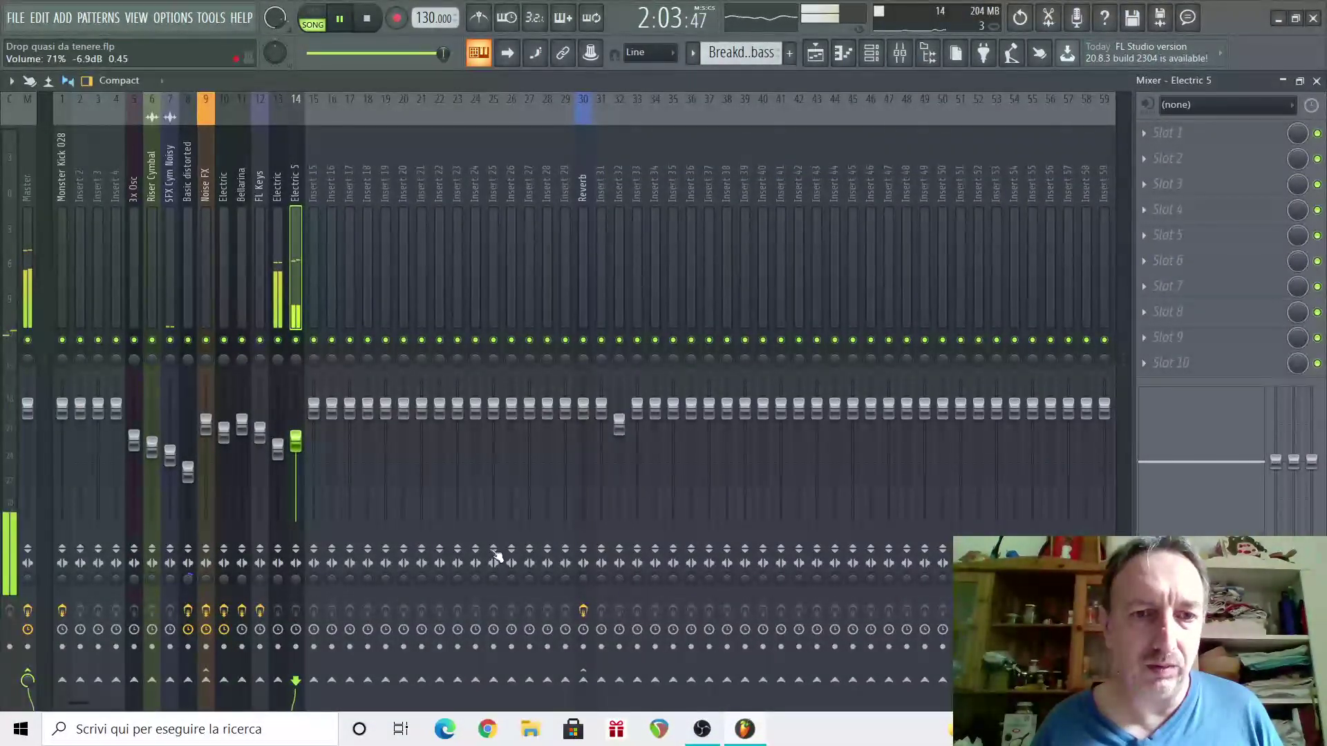
right_click(583, 681)
click(606, 638)
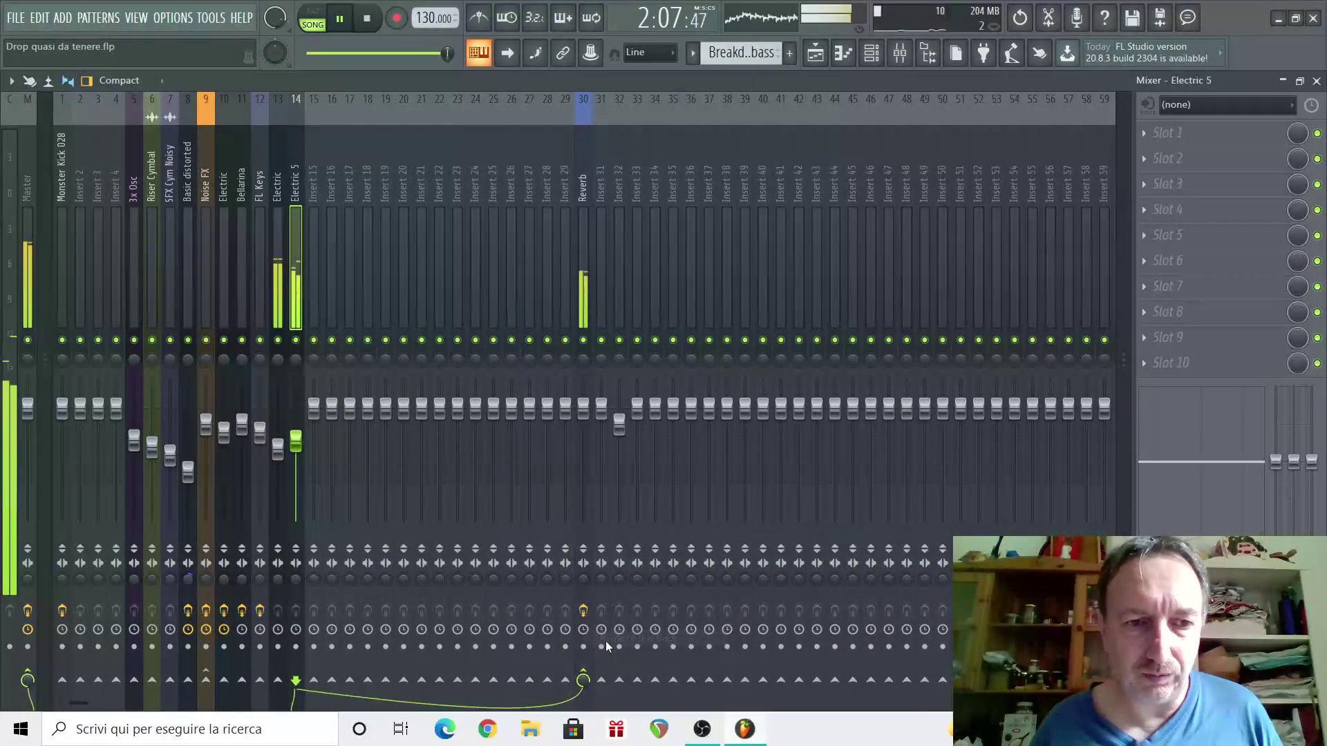
Lower the Electric 5 mixer track's volume to 50% (-12.8 dB) while the bridge plays, and stop playback.
scroll(297, 458, down, 4)
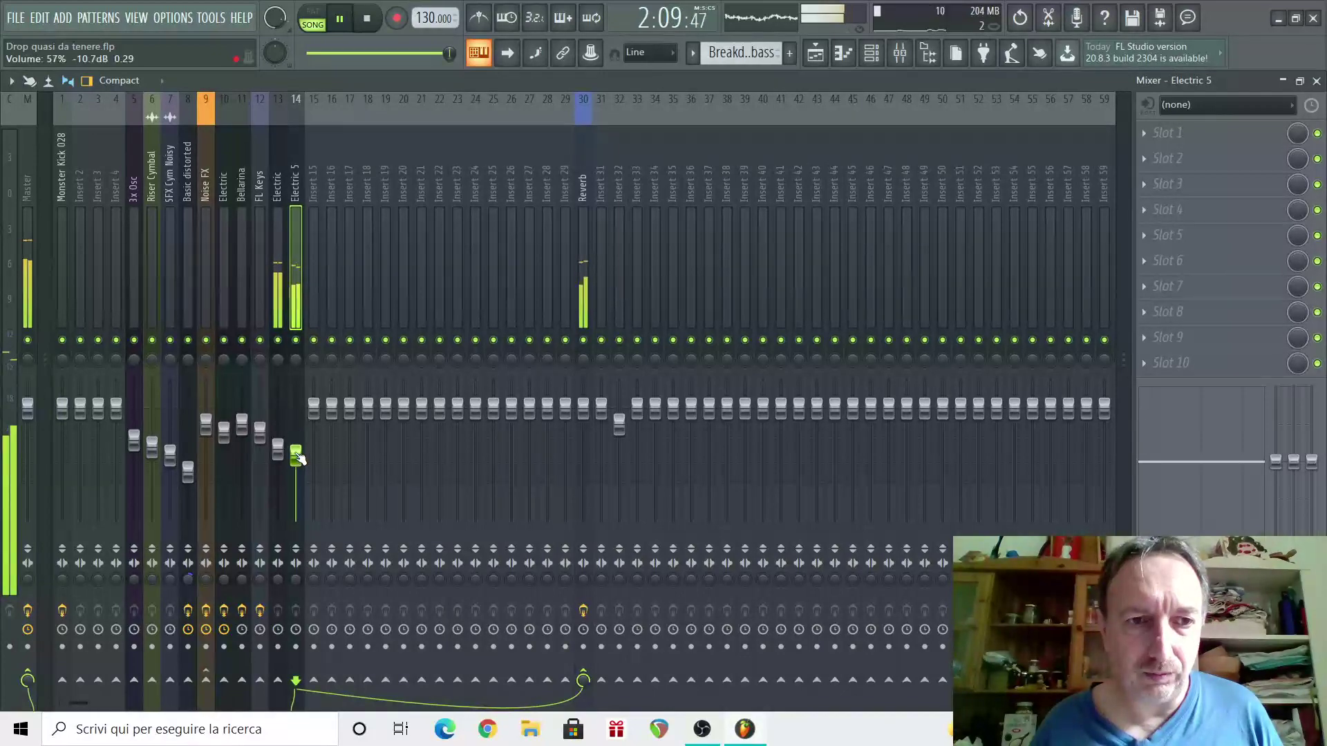
scroll(297, 458, down, 2)
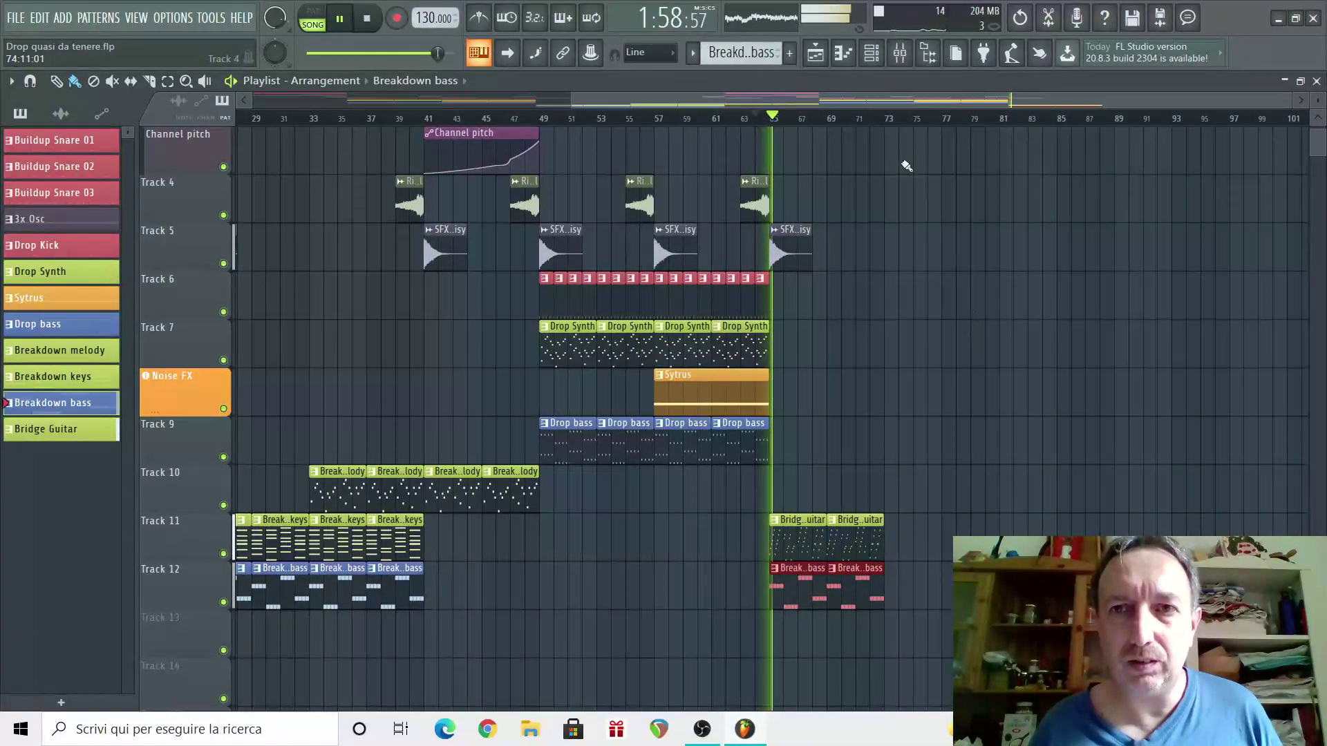
click(900, 53)
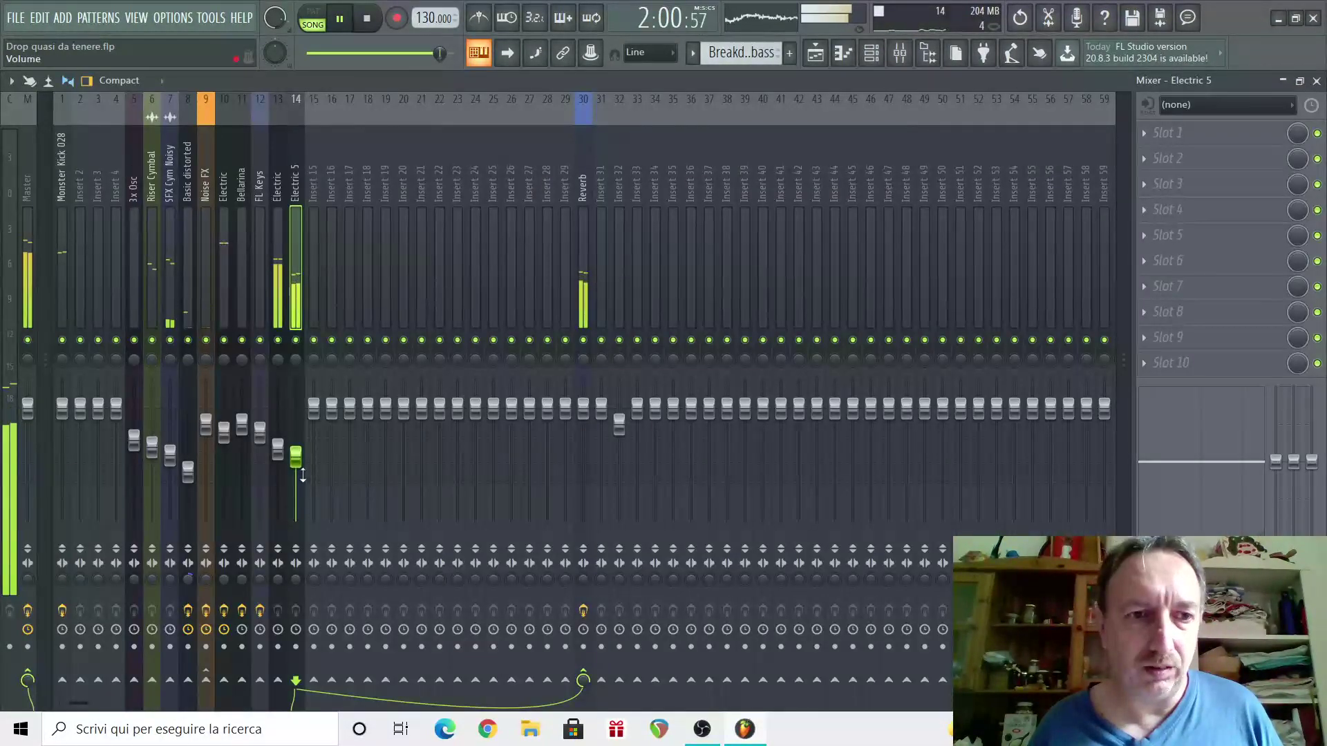
scroll(296, 458, down, 2)
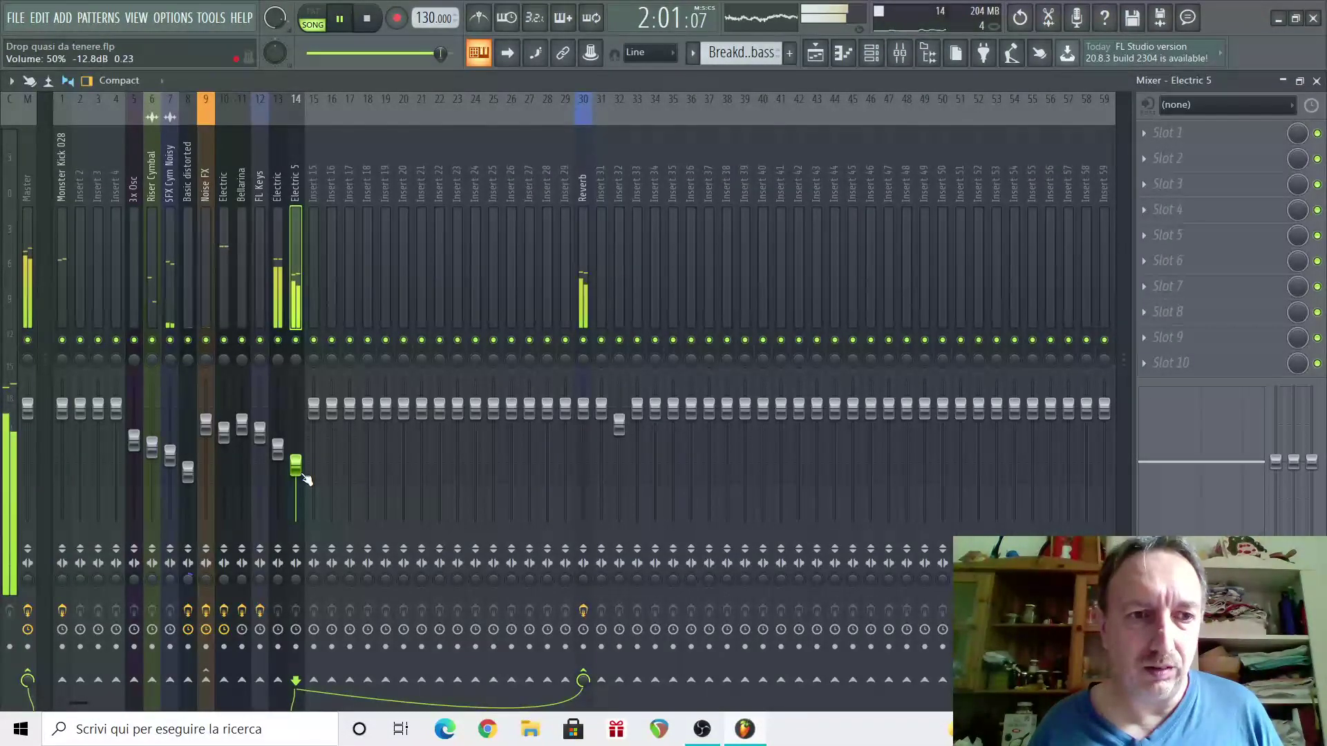
click(827, 54)
key(space)
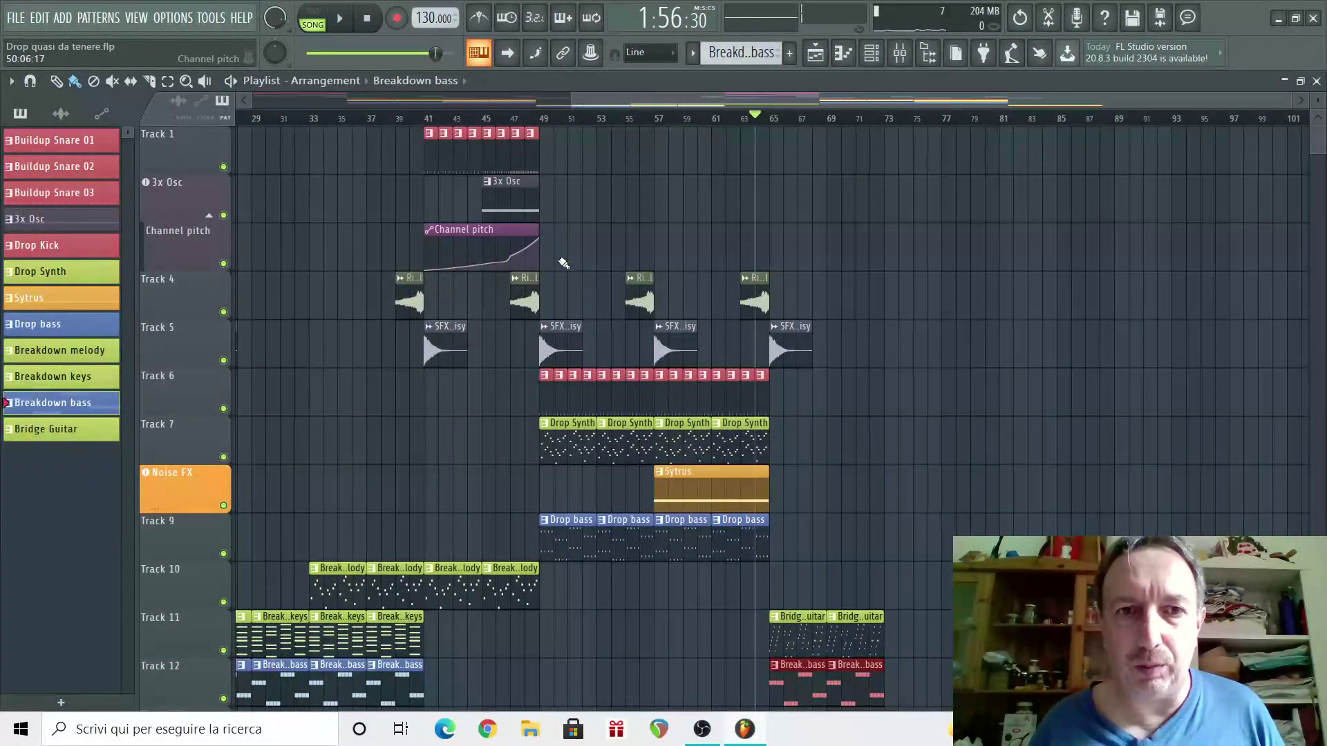
Copy the buildup snare, 3x Osc and Channel pitch clips to start at bar 65, and the riser and SFX clips to bars 71 and 73.
drag(562, 267, 790, 171)
drag(844, 369, 871, 301)
Play the song from the end of the second drop through the bridge and its buildup to bar 73.
key(space)
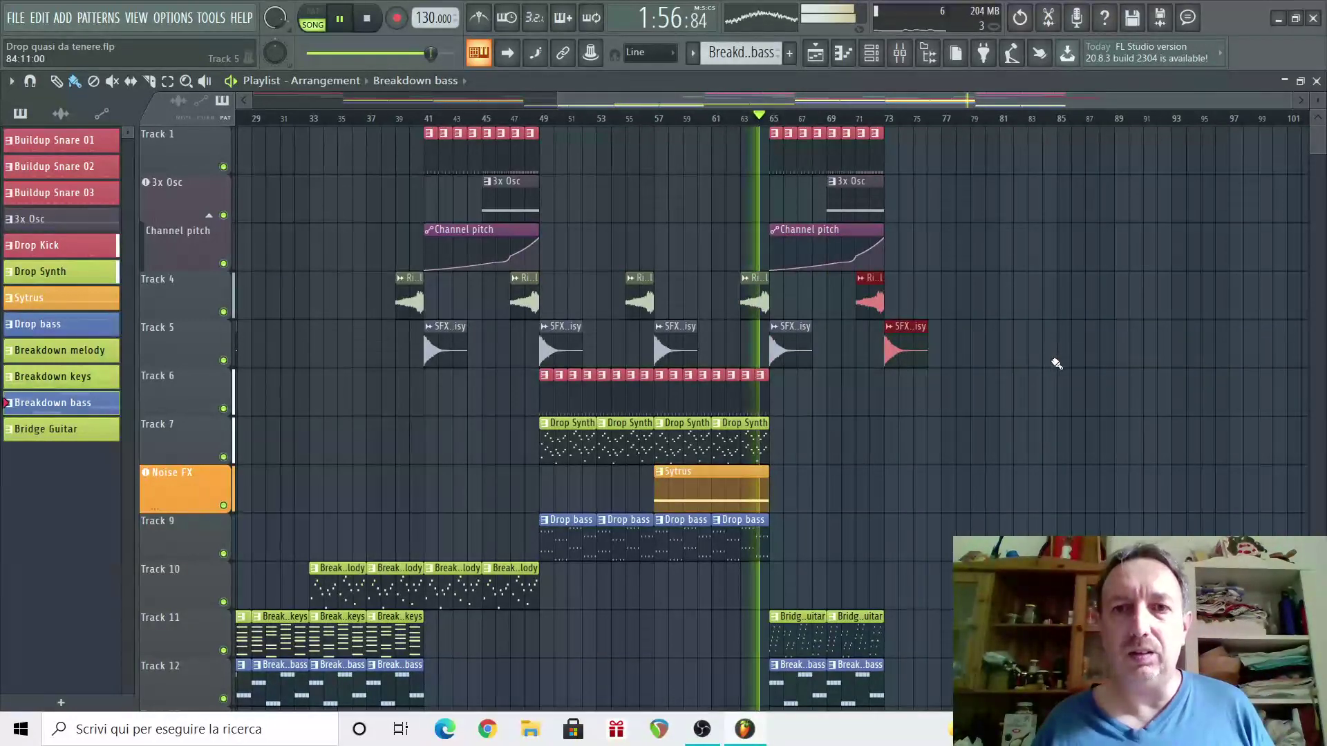
scroll(1043, 367, down, 1)
scroll(1043, 374, up, 1)
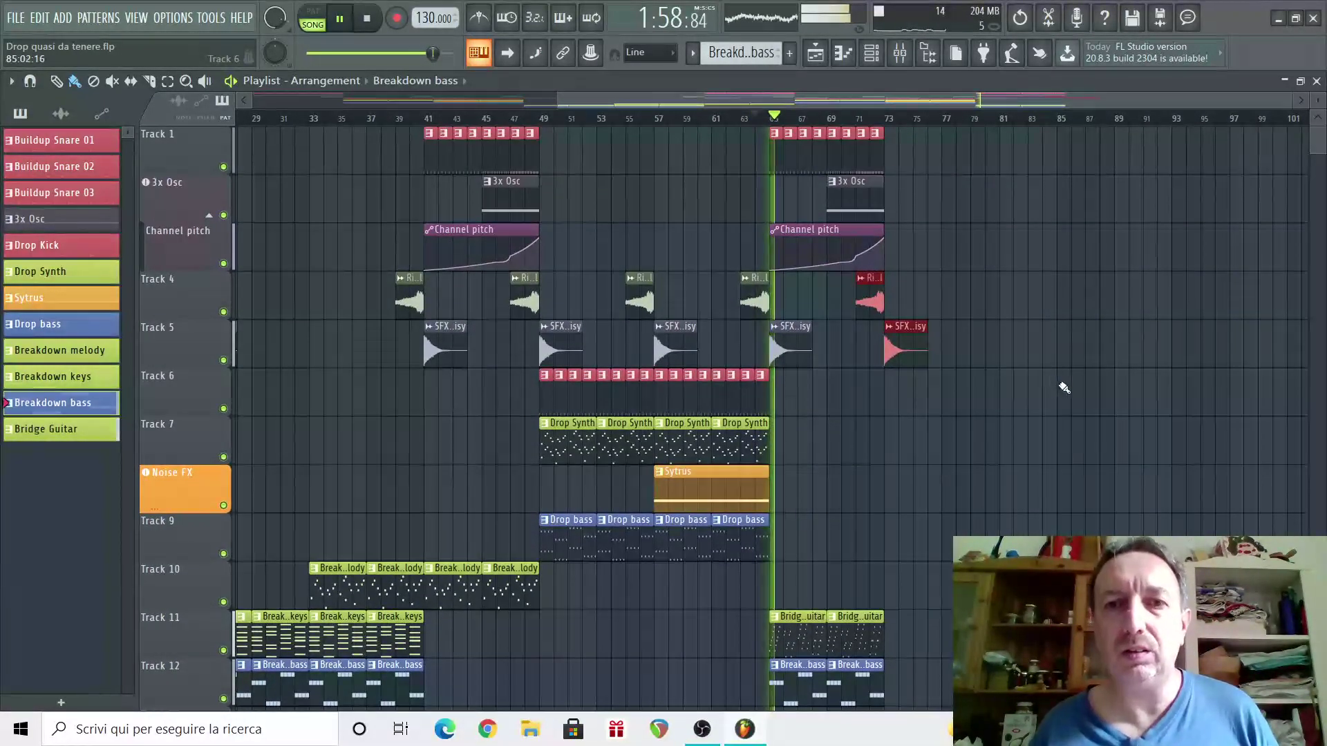
scroll(1075, 389, down, 1)
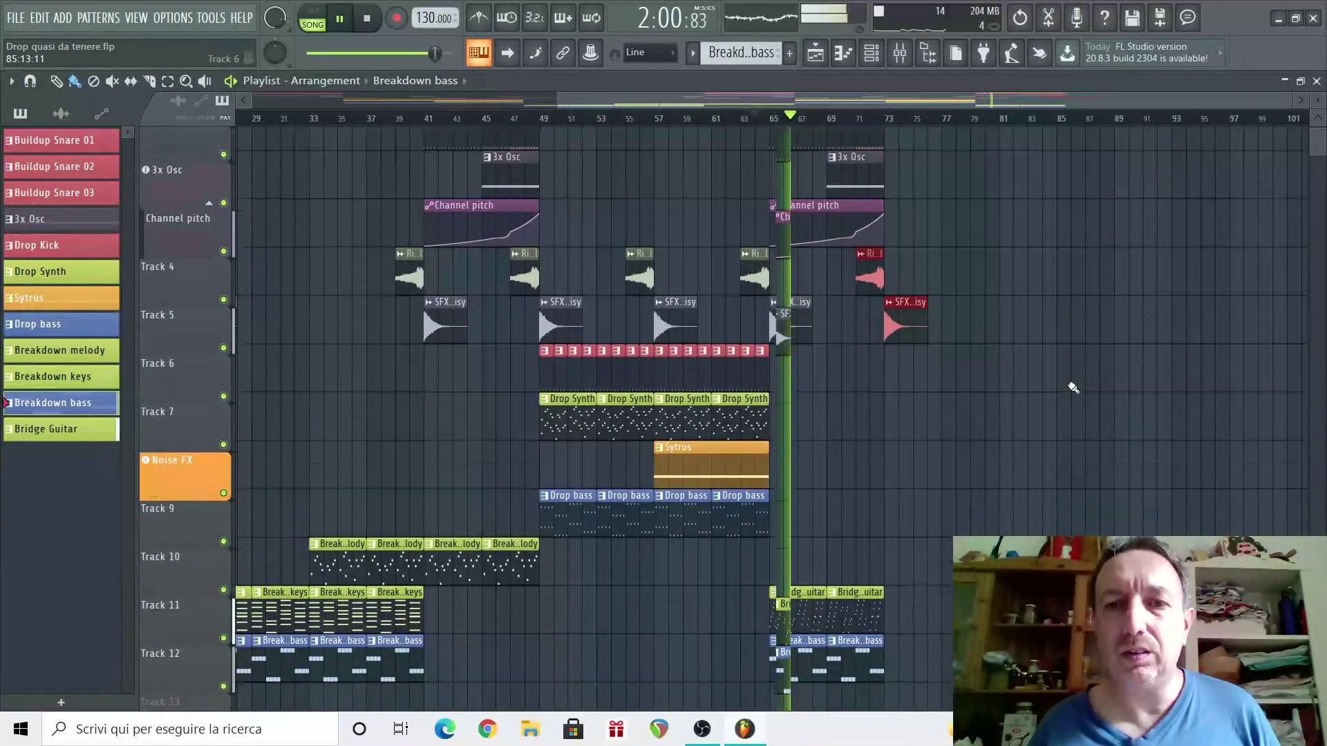
scroll(1079, 391, up, 1)
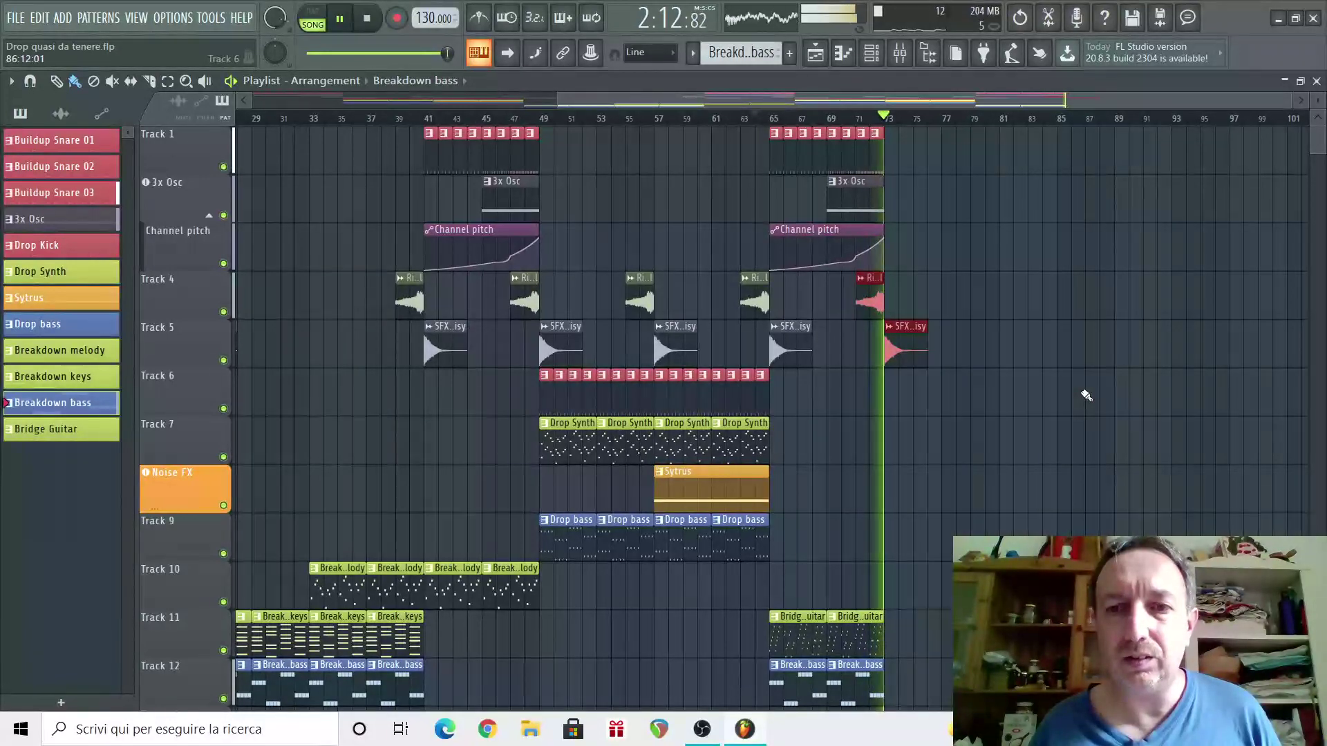
key(space)
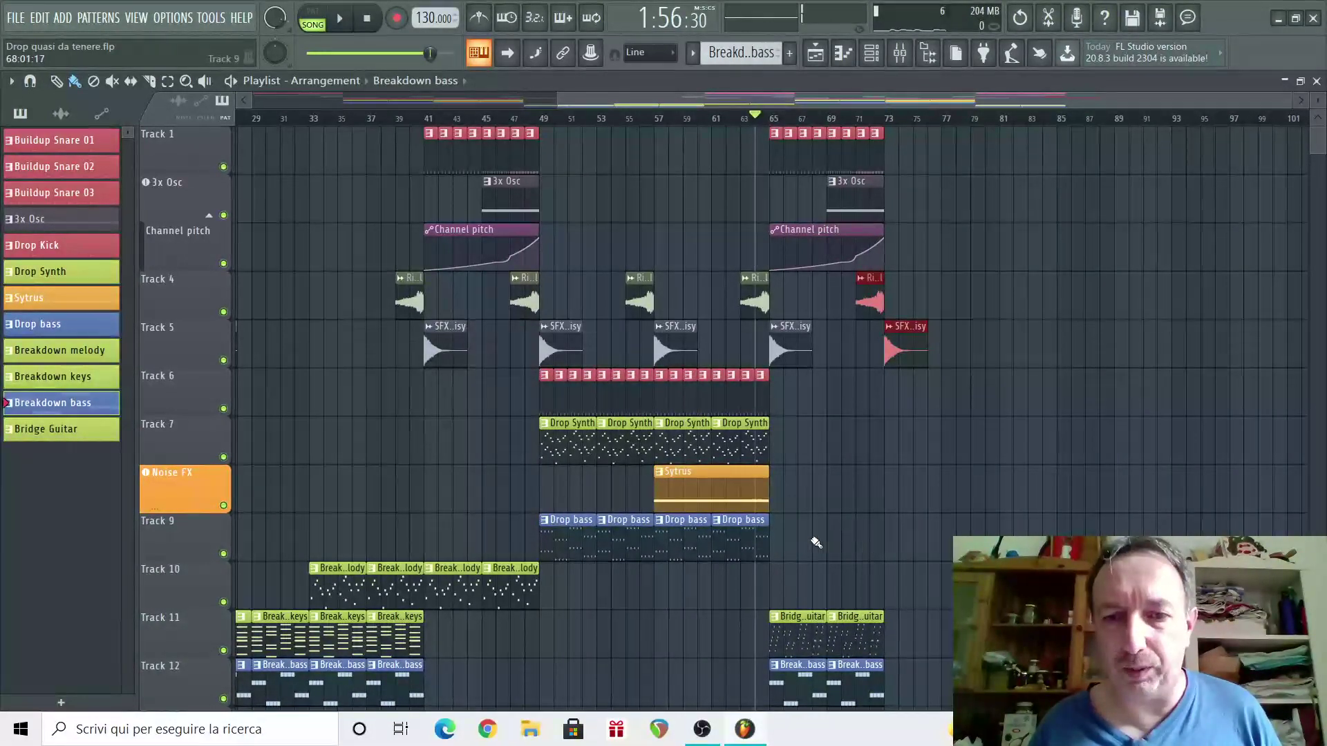
Duplicate the second drop's kick, Drop Synth, Sytrus and Drop bass clips on Tracks 6 to 9 from bar 73, and audition the transition.
drag(812, 552, 901, 395)
key(space)
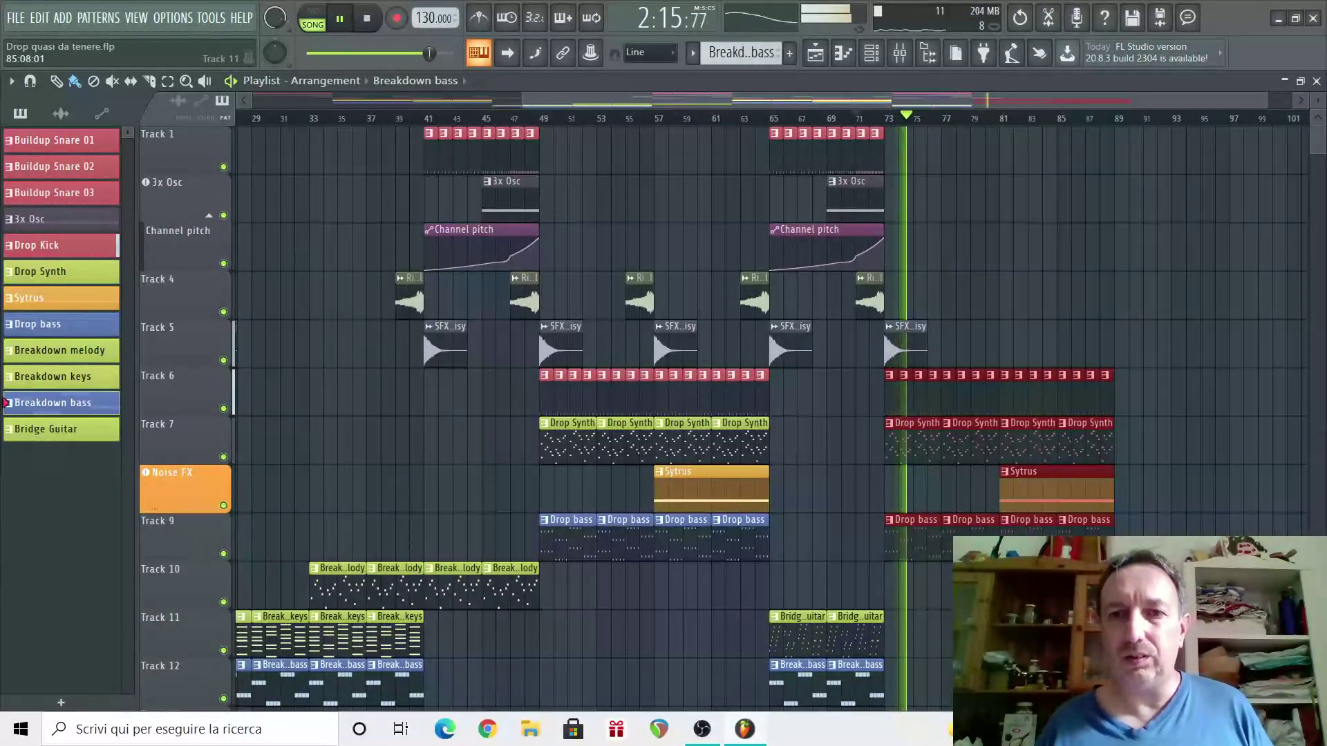
key(space)
Fit the whole arrangement into the playlist view and return the song position to the beginning.
scroll(959, 121, down, 3)
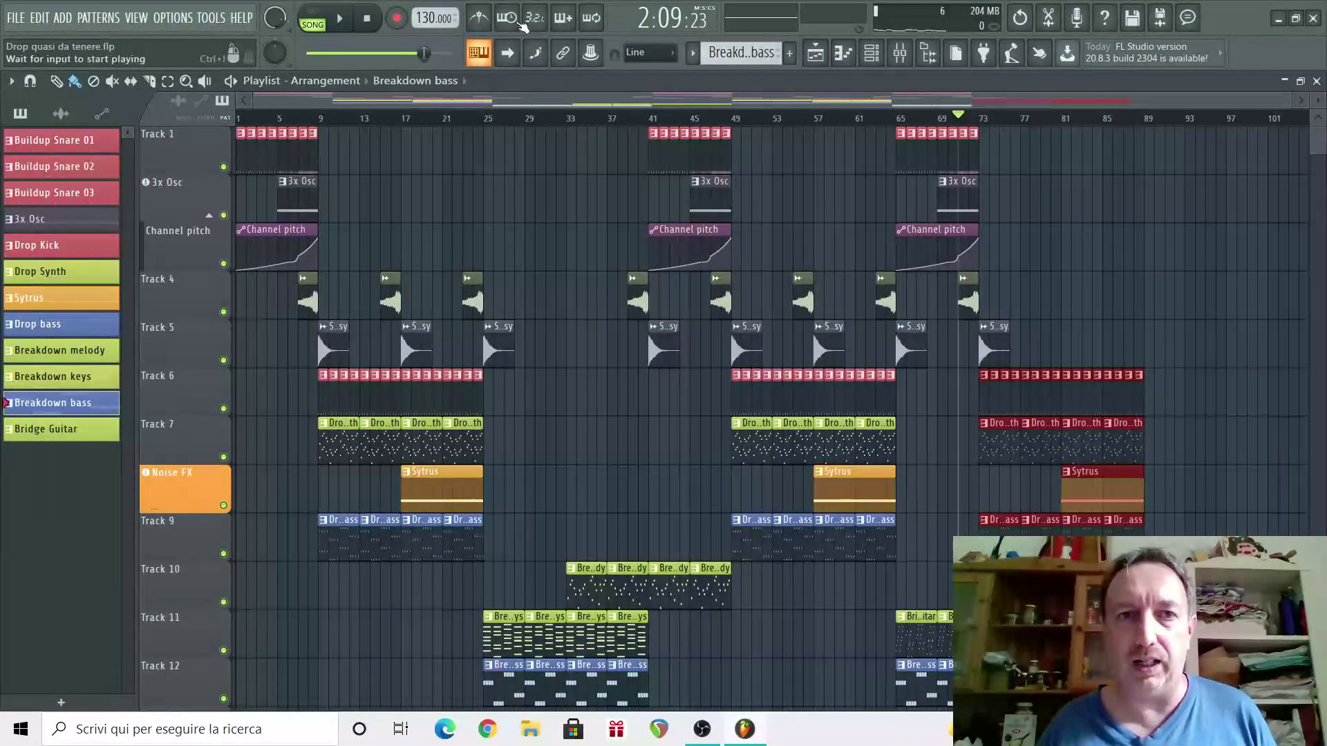
key(Home)
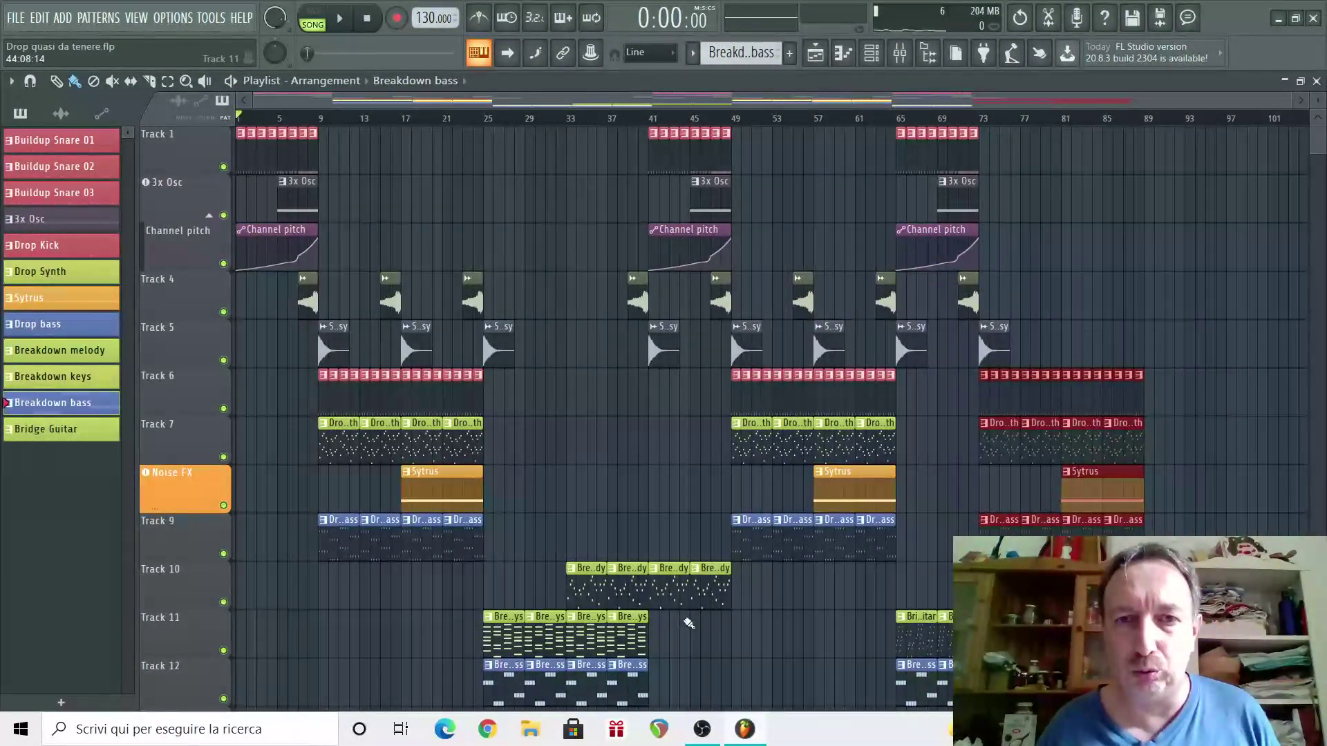